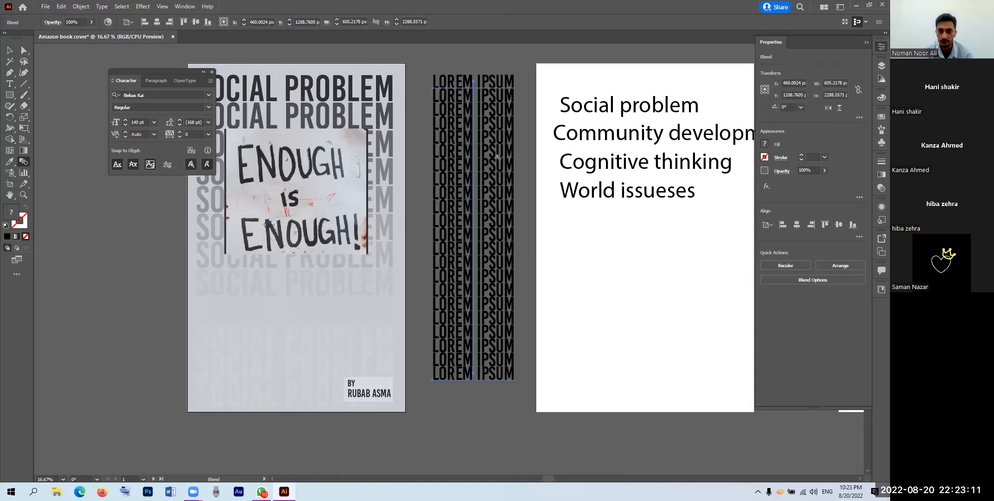
Step: Change the LOREM IPSUM blend spacing to Specified Steps, first 10 and then 20 steps
double_click(23, 162)
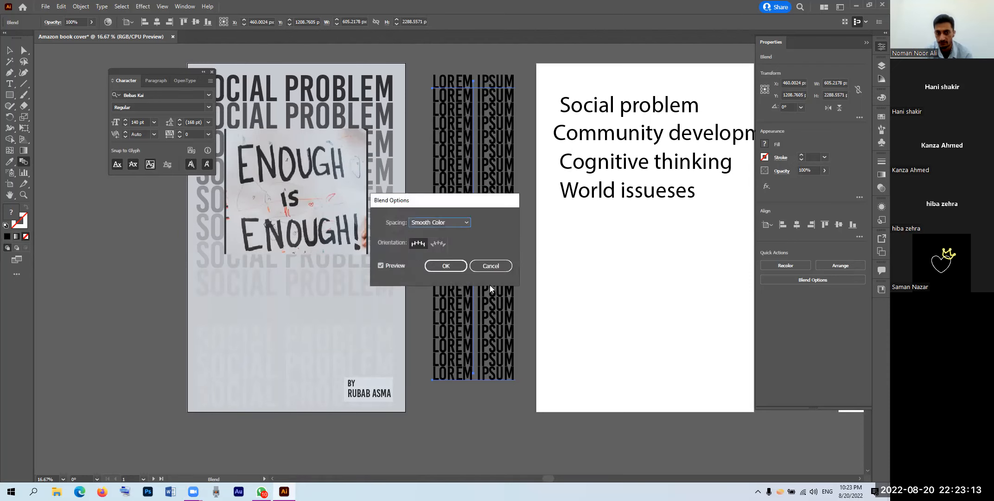
left_click(444, 222)
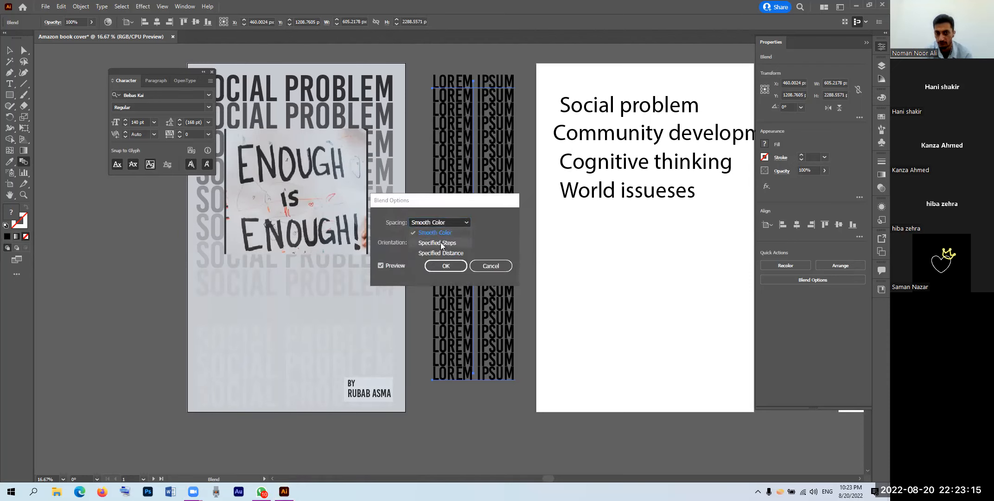
left_click(441, 245)
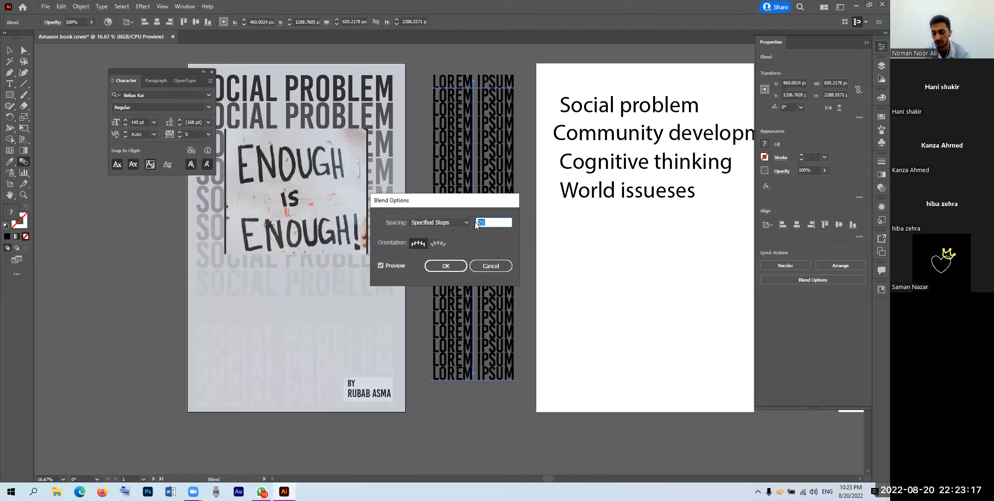
type("10")
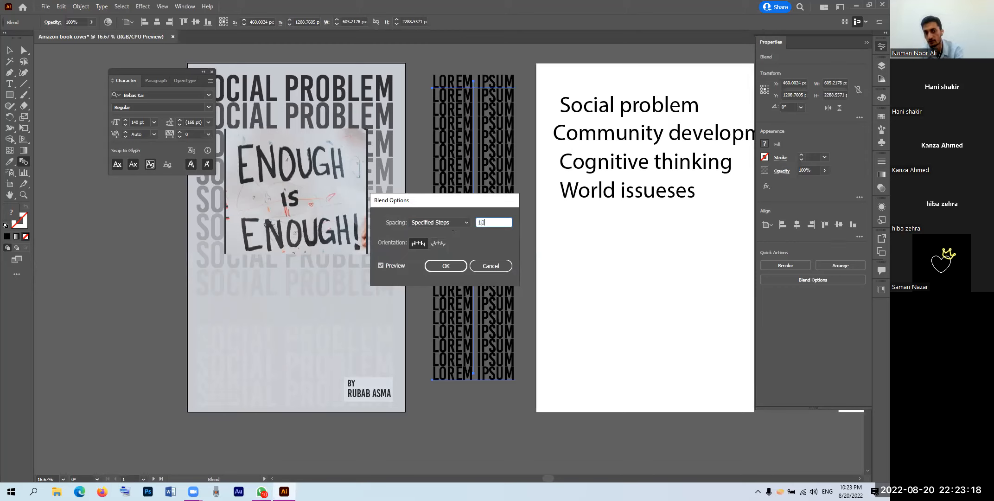
left_click(446, 266)
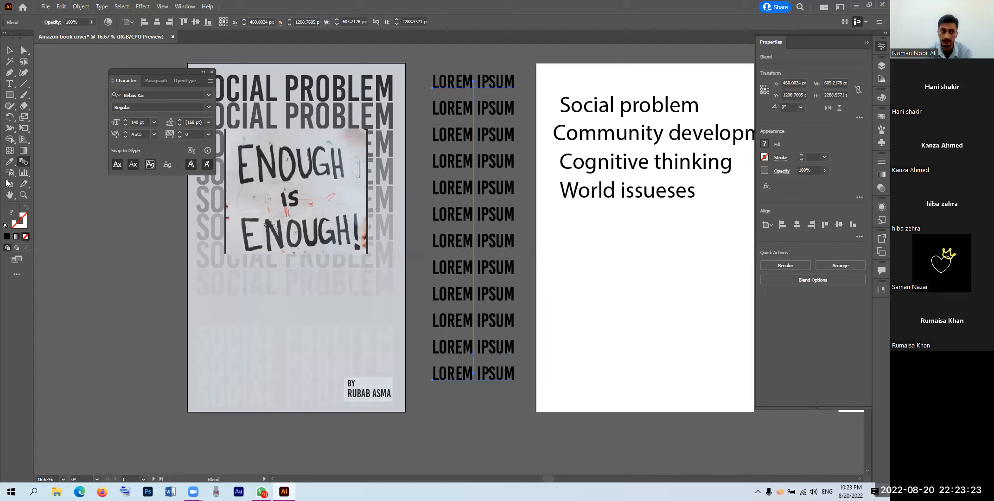
double_click(26, 164)
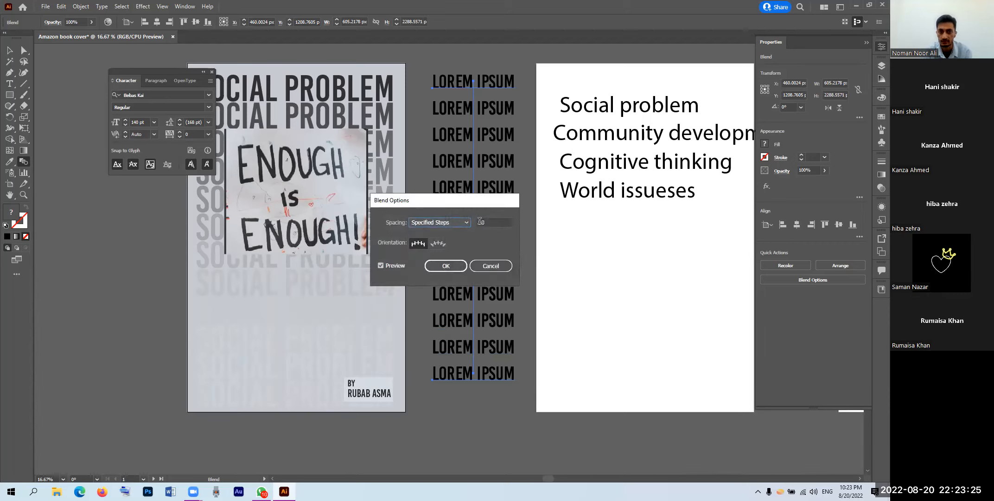
type("20")
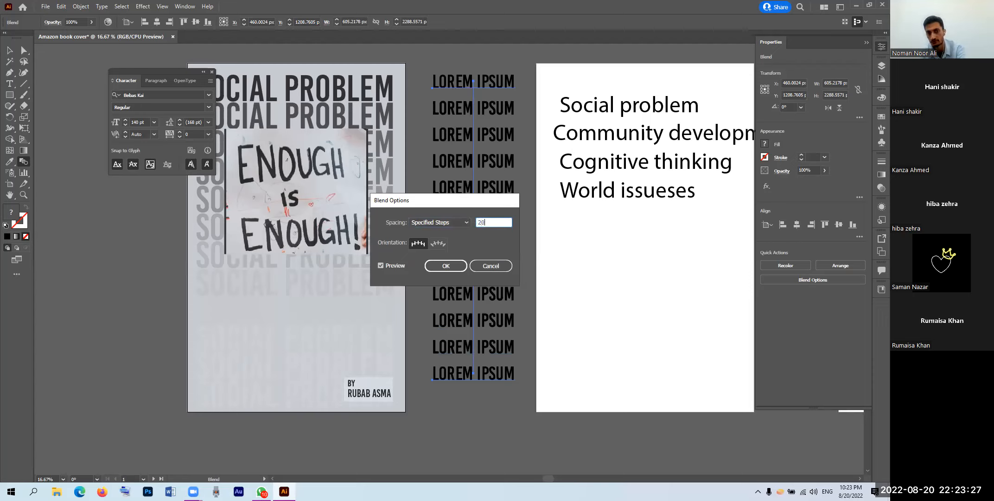
left_click(458, 267)
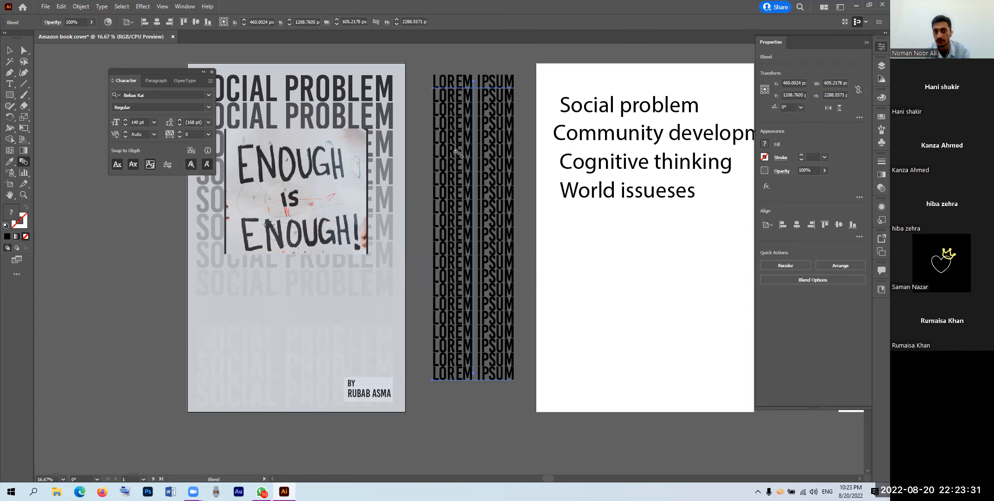
left_click(9, 51)
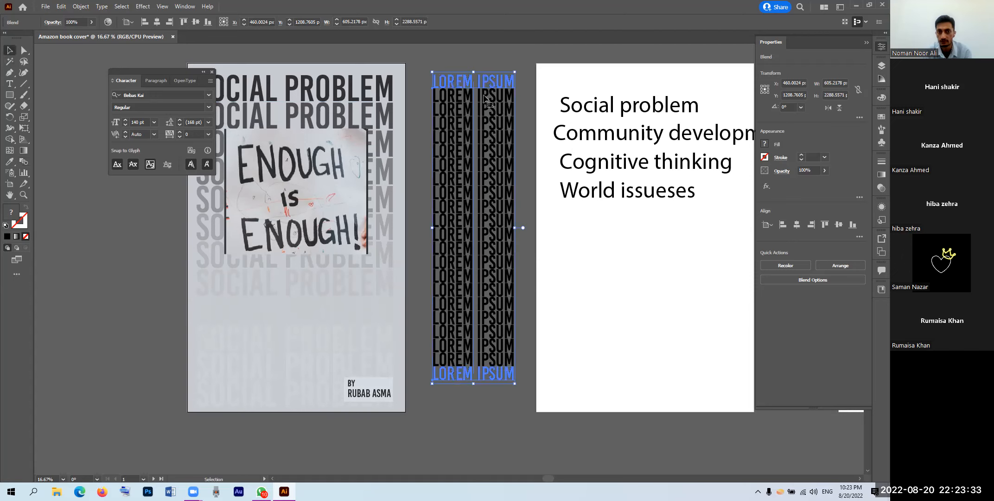
Step: Fill the top LOREM IPSUM line of the blend with red
double_click(459, 83)
left_click(459, 83)
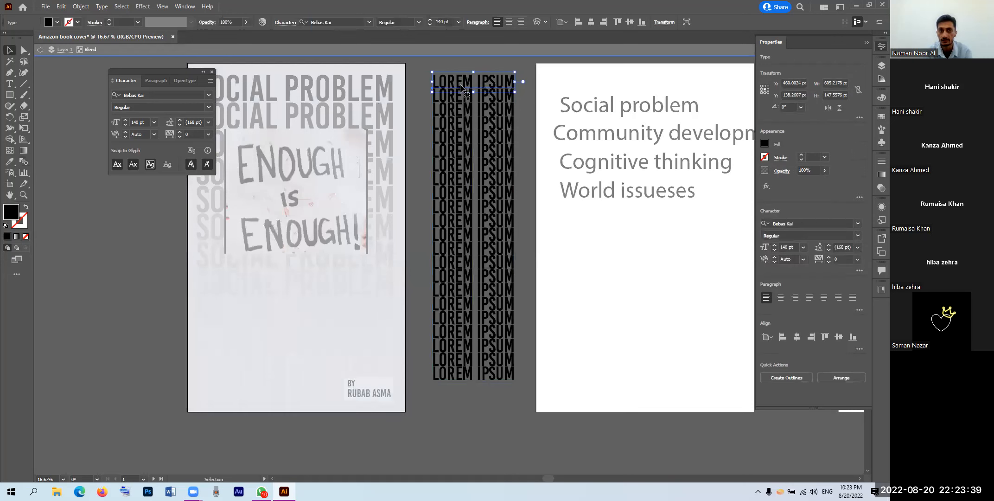
double_click(6, 220)
left_click_drag(456, 259, 457, 184)
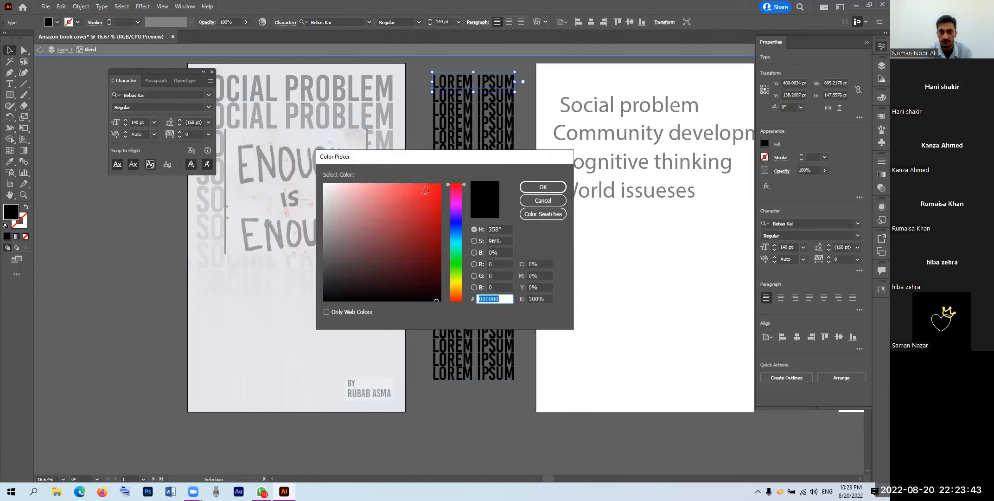
left_click(435, 186)
left_click(437, 187)
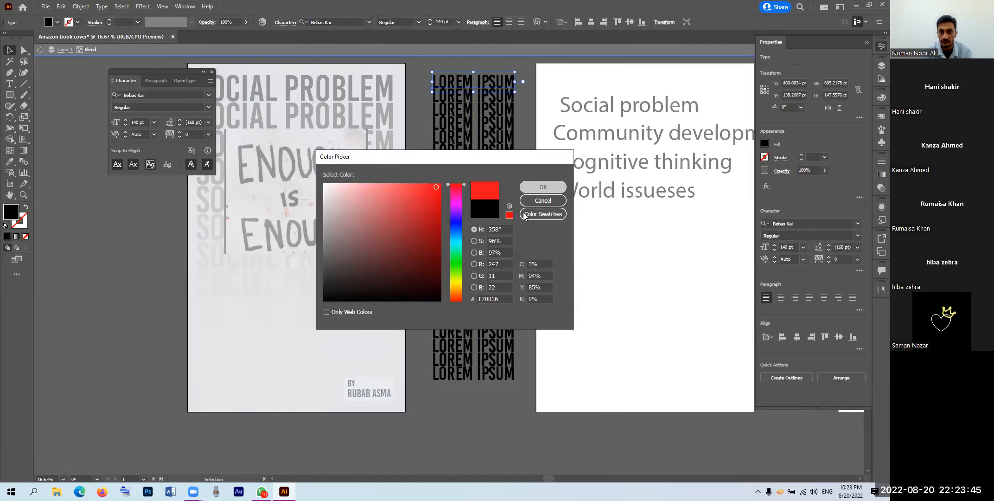
key("Return")
Step: Fill the bottom LOREM IPSUM line with purple and leave the blend's editing mode
triple_click(465, 375)
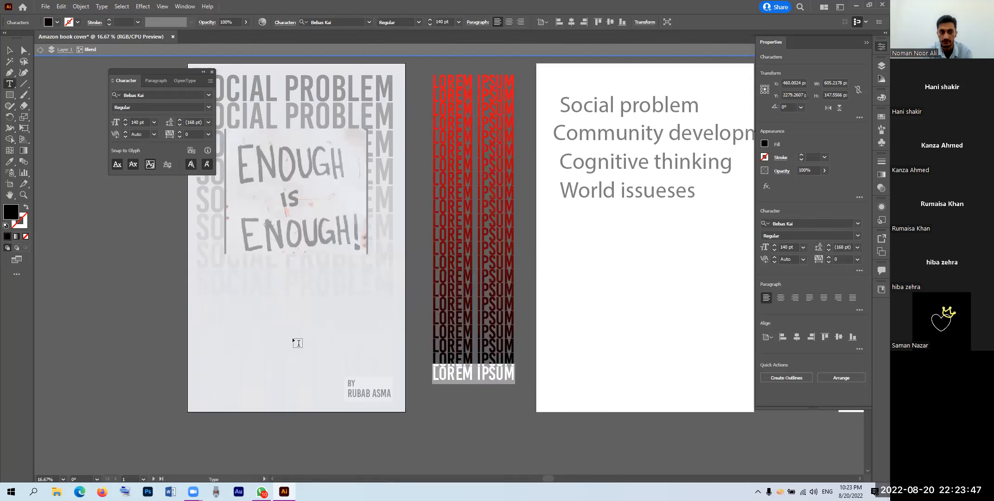
double_click(14, 217)
left_click(456, 209)
left_click(436, 197)
left_click(542, 186)
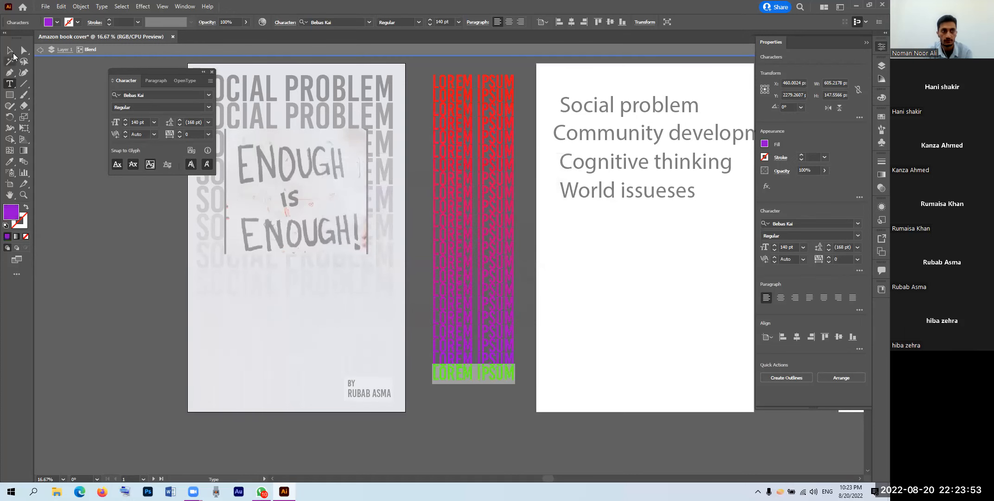
key("Escape")
double_click(81, 137)
Step: Move the blend over the artboard text and lower its bottom line to 10% opacity
left_click_drag(501, 184, 645, 199)
left_click_drag(639, 238, 496, 360)
left_click(564, 255)
double_click(488, 389)
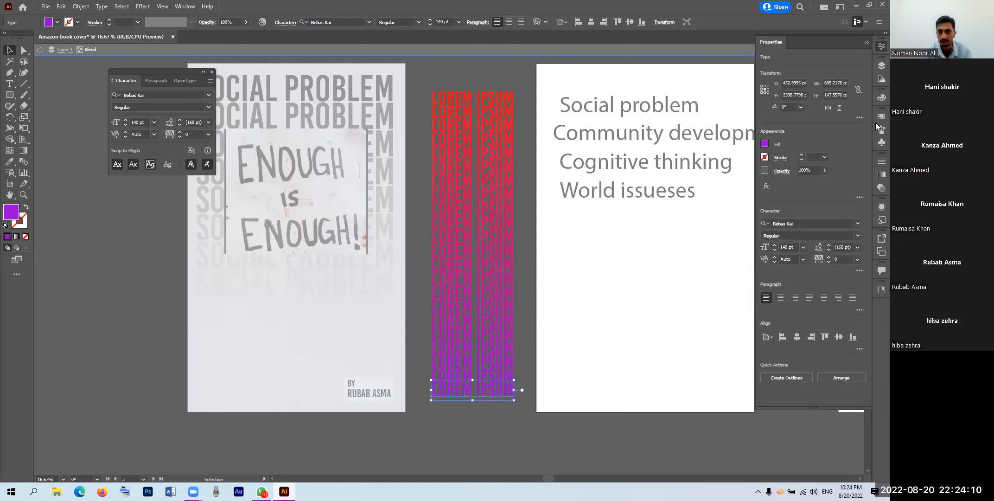
left_click(823, 171)
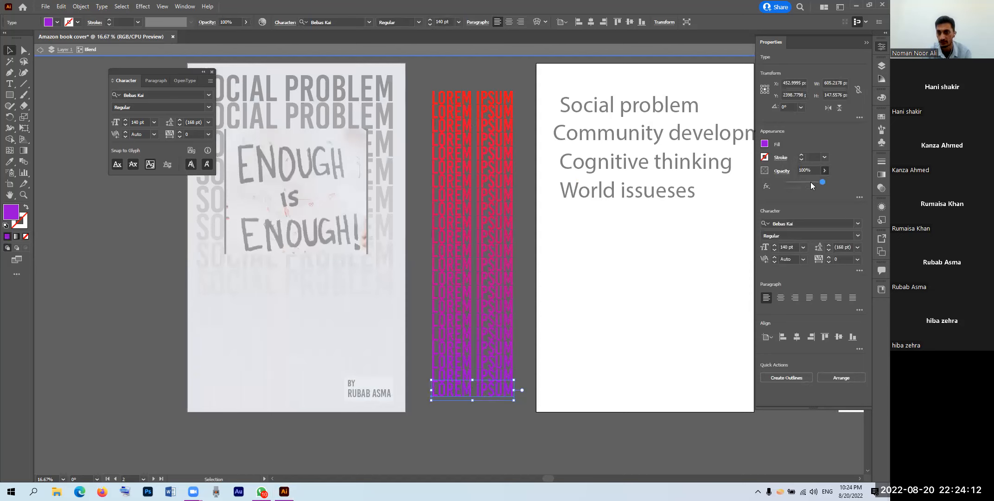
left_click_drag(793, 183, 792, 181)
double_click(57, 84)
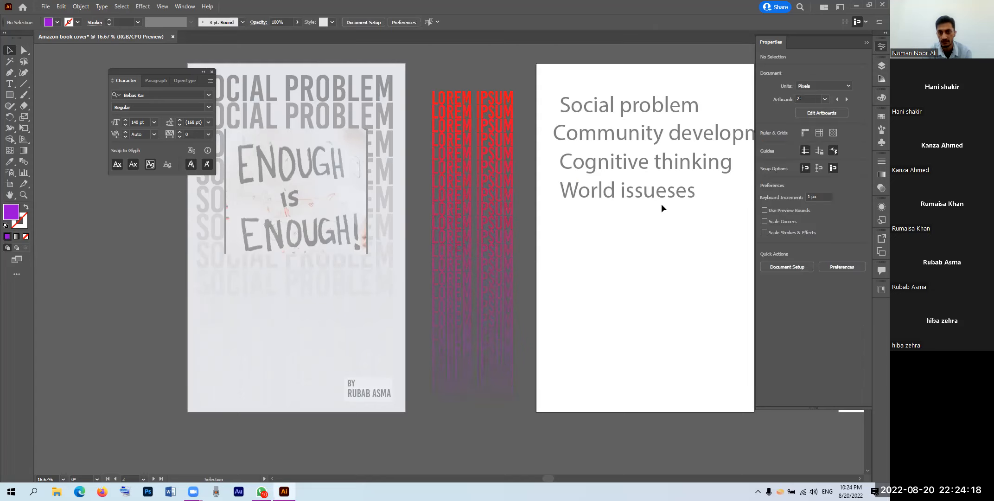
left_click_drag(660, 204, 660, 207)
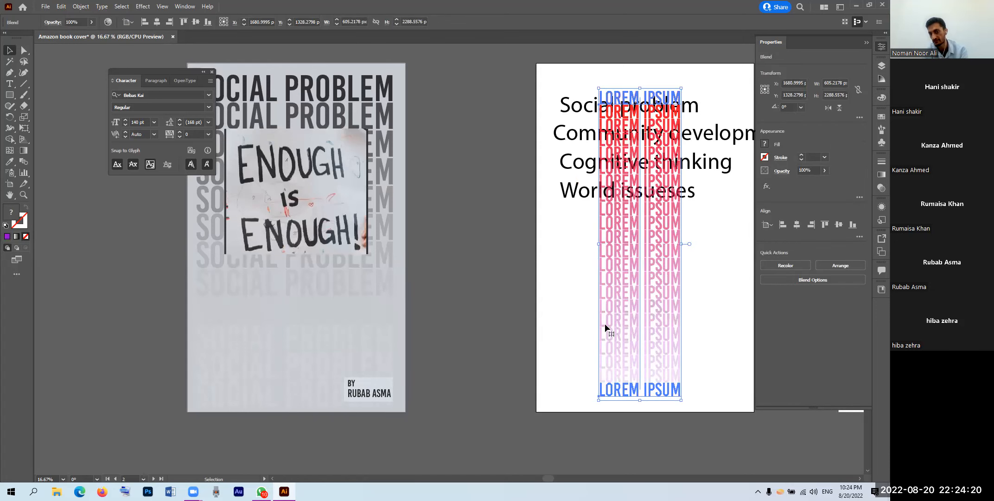
left_click(555, 323)
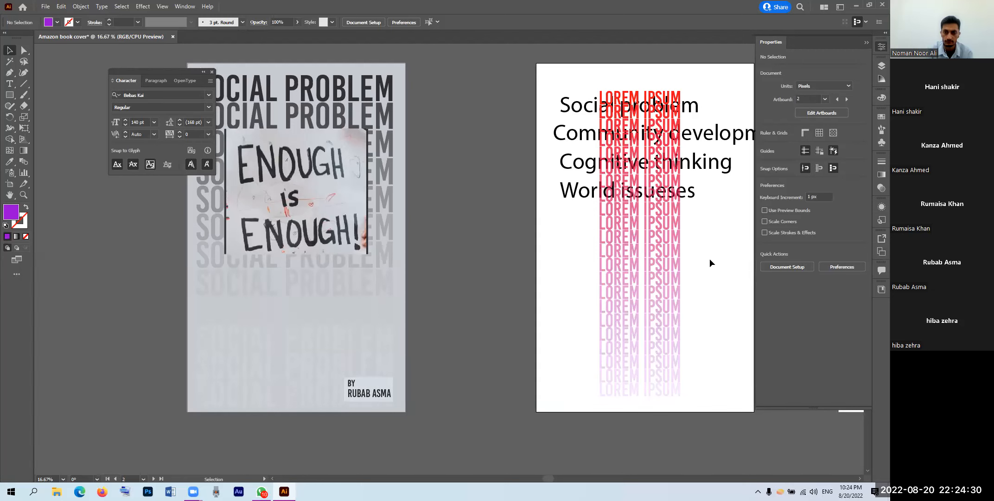
left_click_drag(682, 261, 507, 255)
double_click(477, 104)
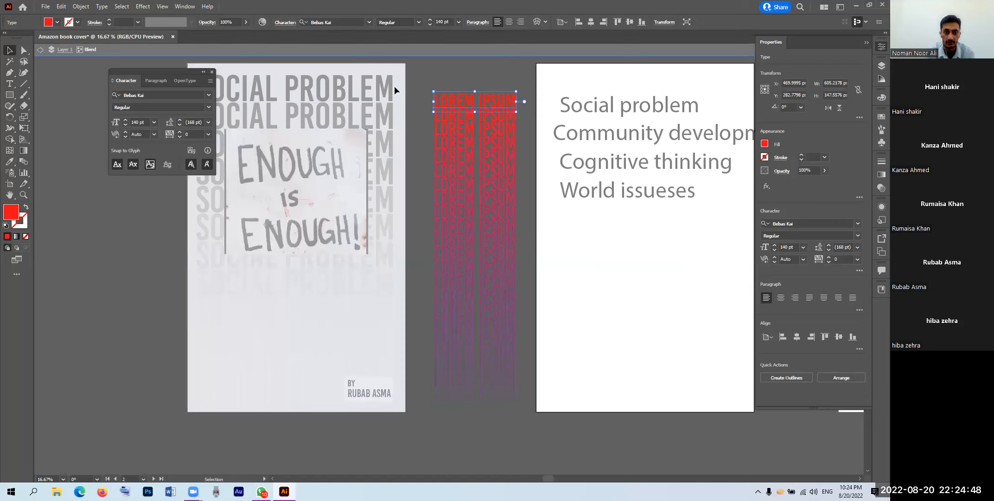
Step: Recolour the top LOREM IPSUM line yellow F4F40F, then exit the blend's isolation mode
double_click(10, 216)
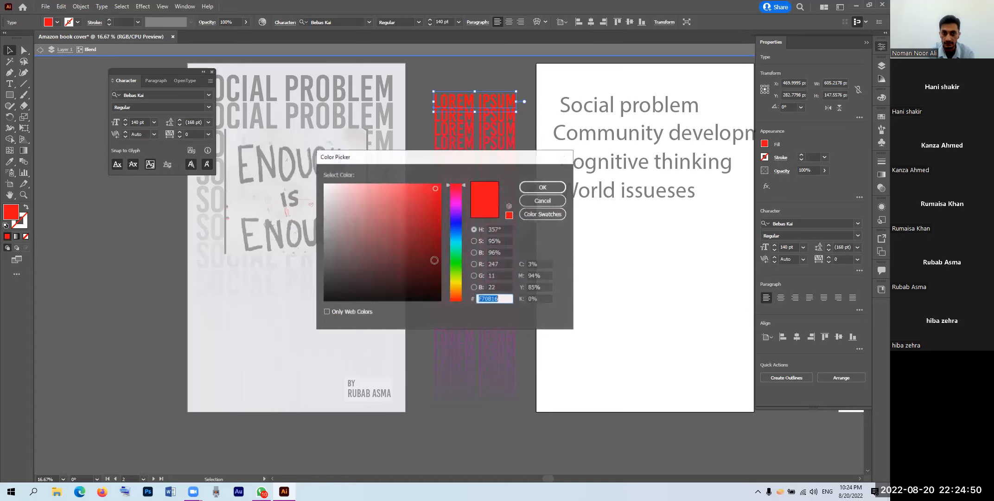
left_click_drag(434, 260, 434, 301)
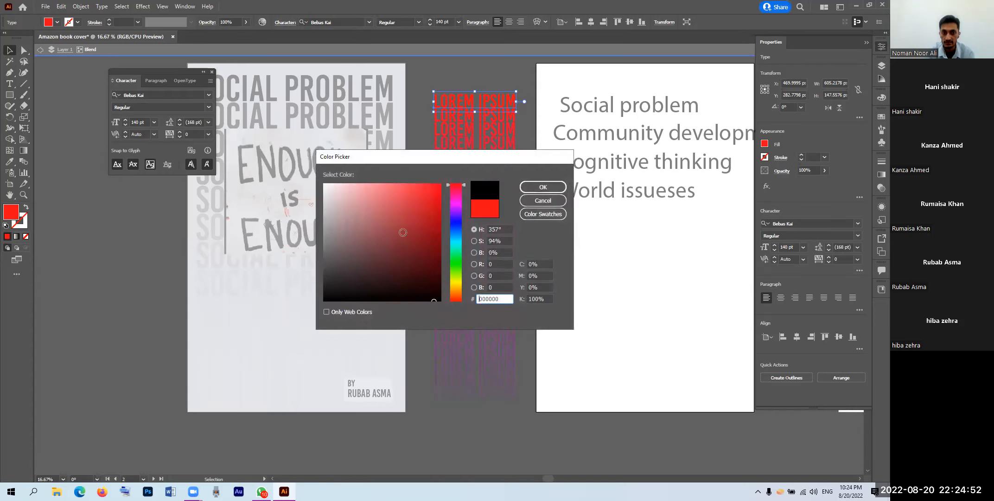
left_click_drag(457, 259, 457, 282)
left_click(436, 187)
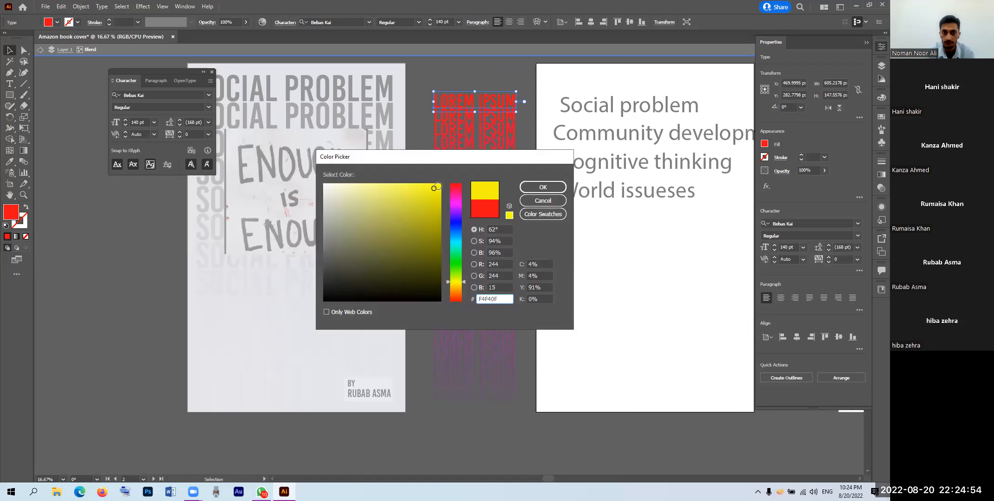
left_click(534, 189)
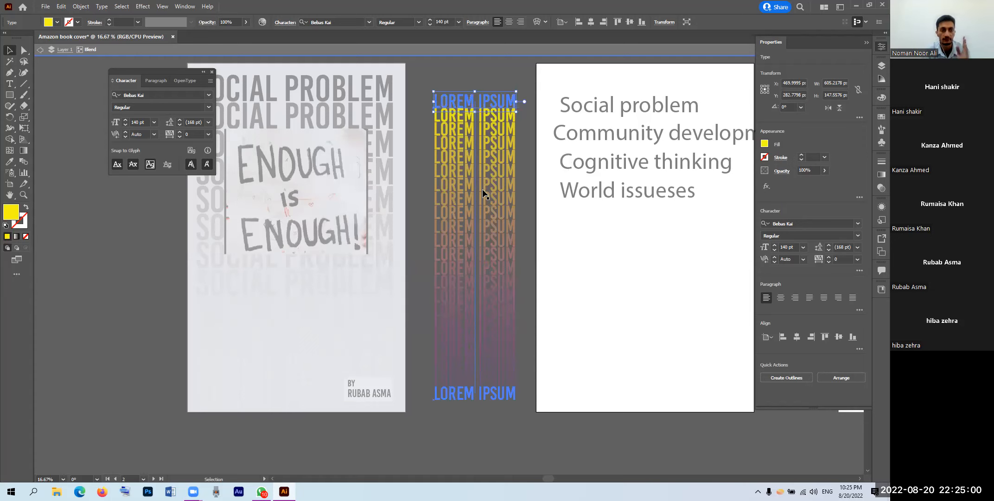
double_click(427, 136)
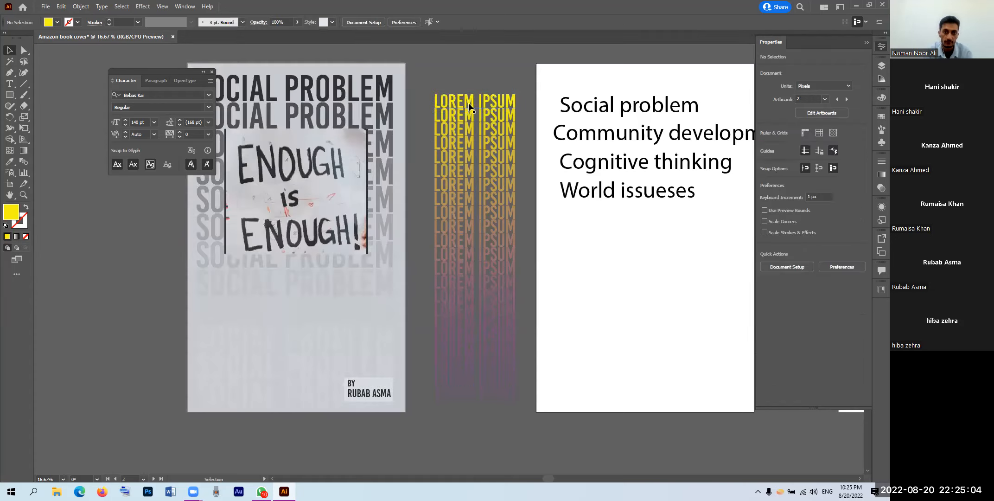
Step: Move the LOREM IPSUM blend onto the white artboard and enter it at the bottom line
left_click(478, 108)
left_click_drag(461, 239, 624, 253)
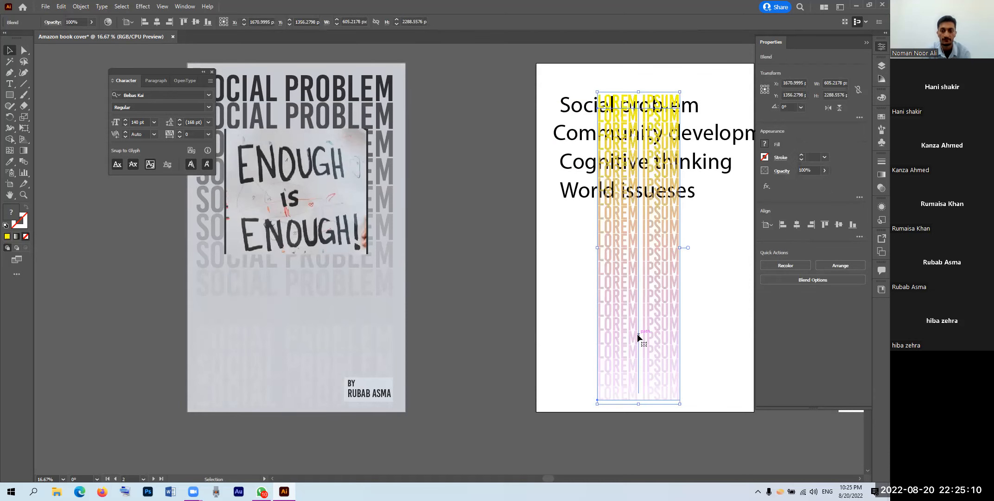
double_click(659, 391)
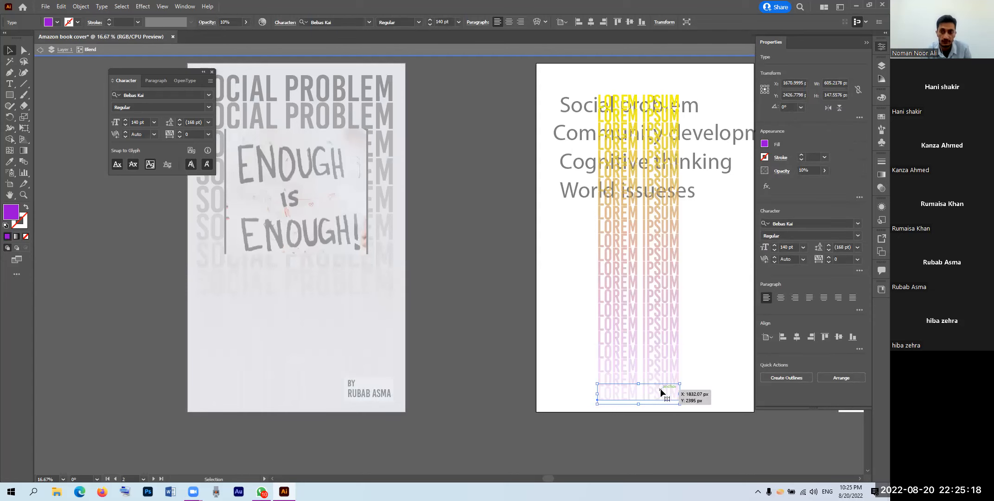
Step: Set the bottom line to 70% opacity and drag the blend left off the artboard
left_click(796, 171)
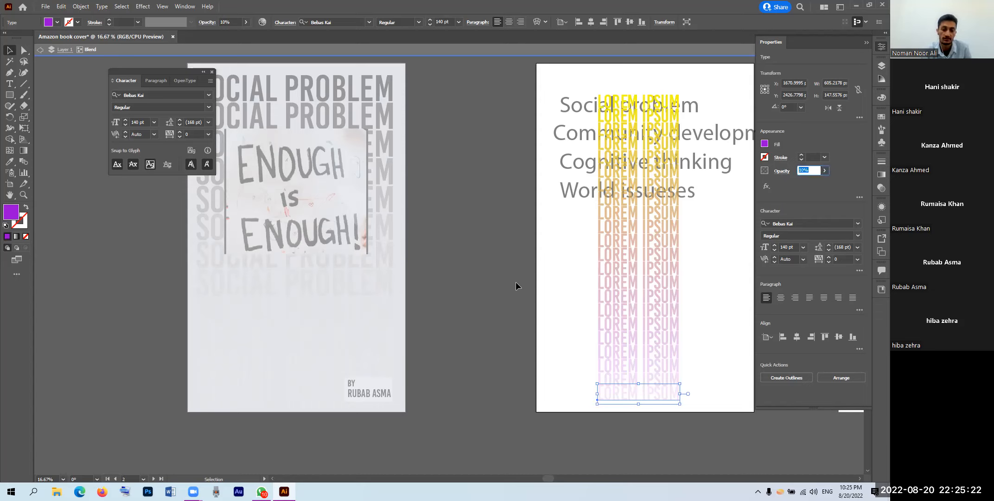
left_click(824, 170)
left_click_drag(813, 182, 808, 178)
left_click(802, 171)
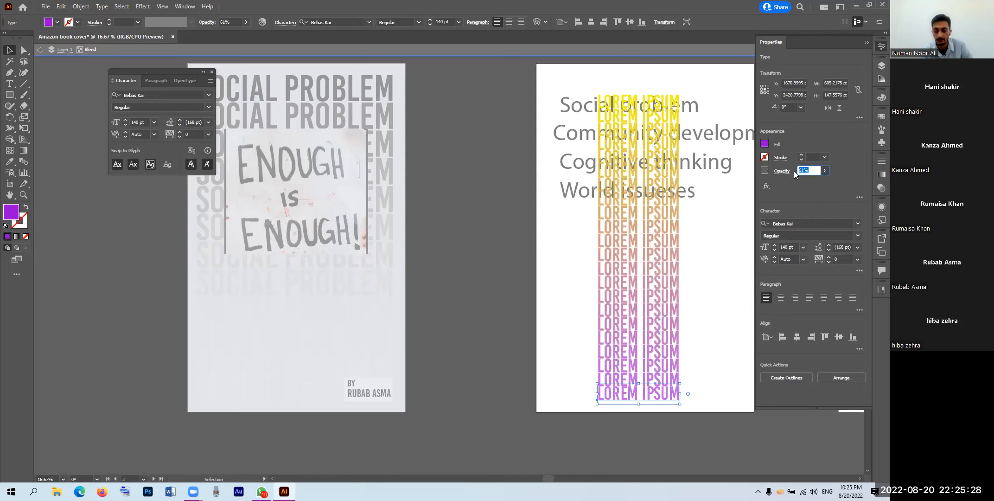
type("70")
key("Return")
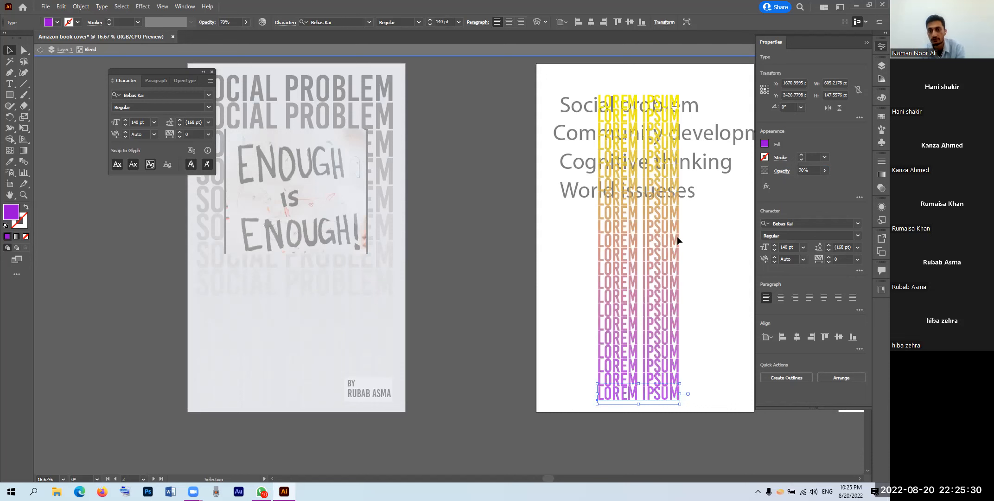
left_click(491, 222)
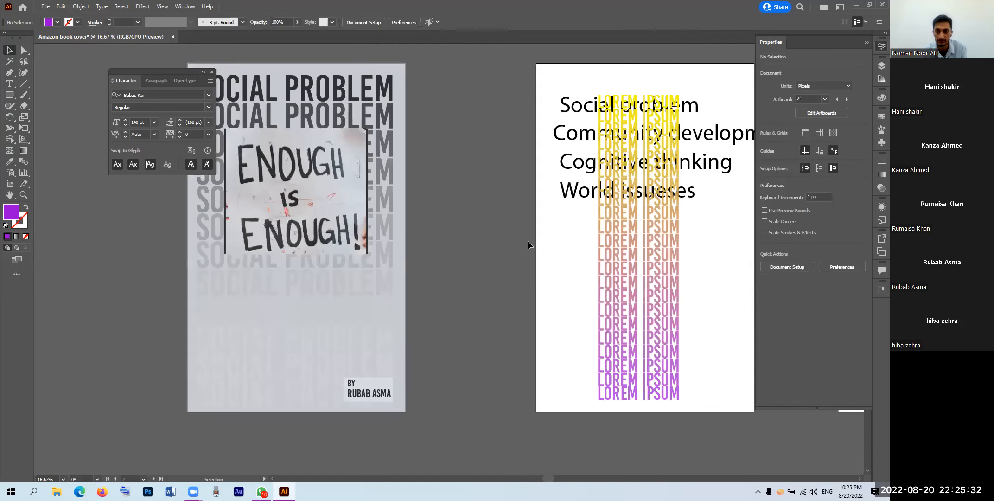
left_click_drag(630, 248, 496, 255)
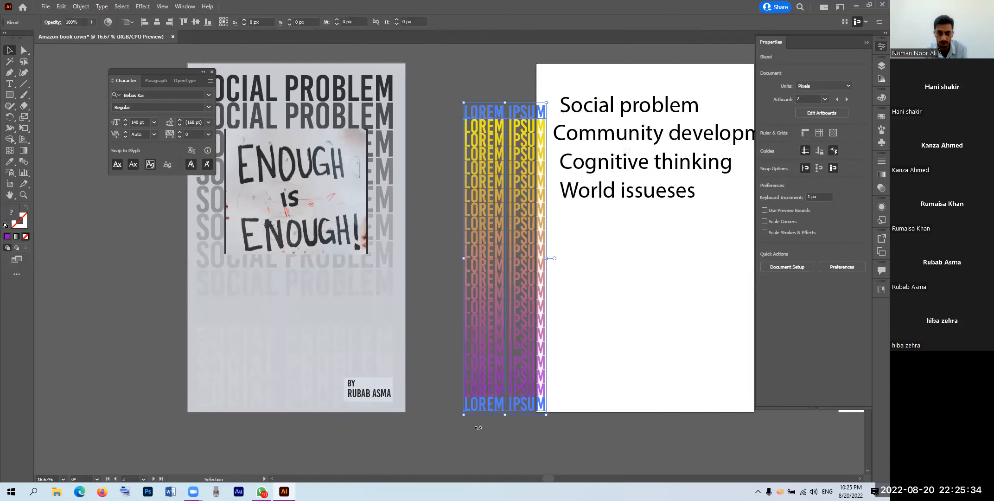
Step: Shift the LOREM IPSUM blend about 60 px further left into the artboard gap
left_click(520, 459)
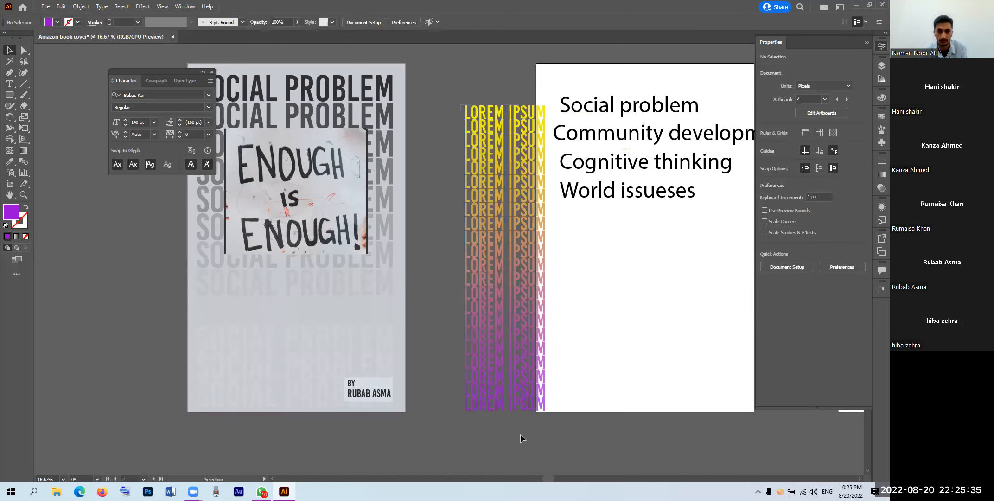
left_click(474, 355)
left_click_drag(469, 290, 440, 295)
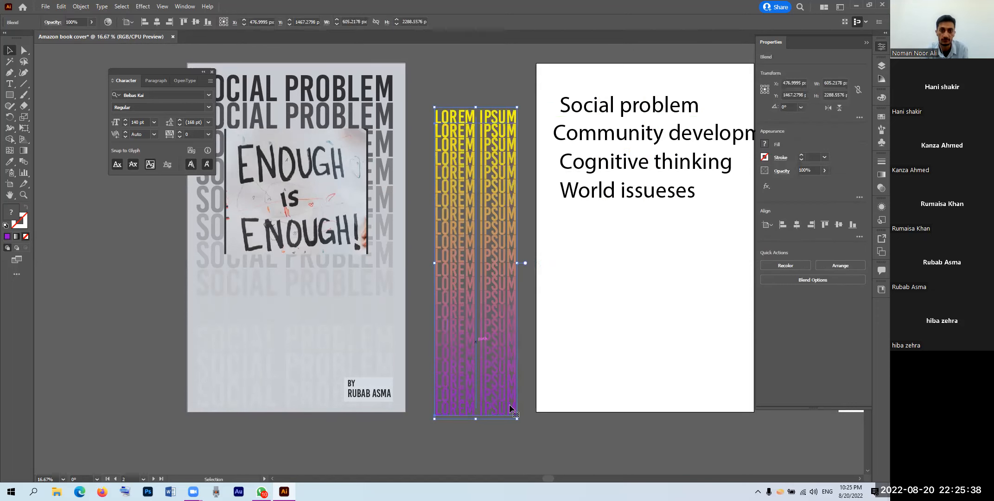
left_click(568, 440)
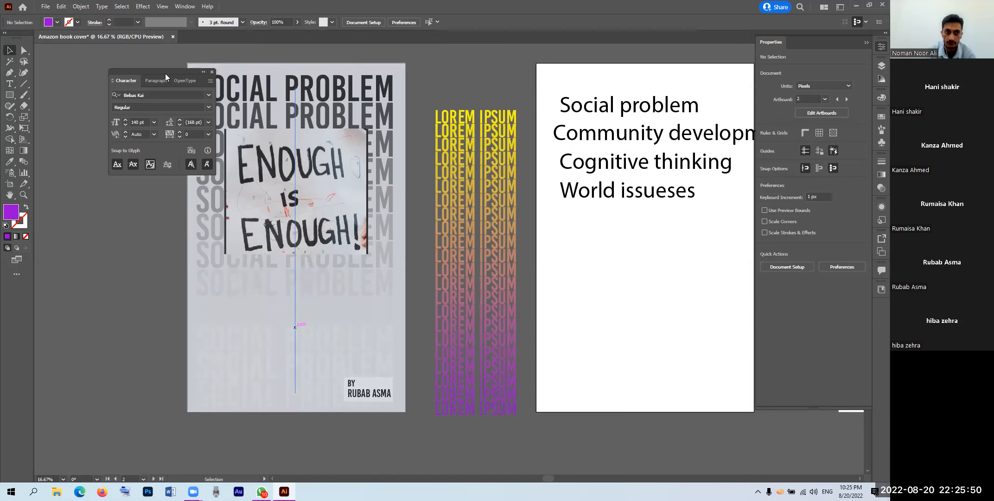
Step: Move the Character panel off the cover and enter the blend at its bottom line
left_click_drag(107, 80, 106, 79)
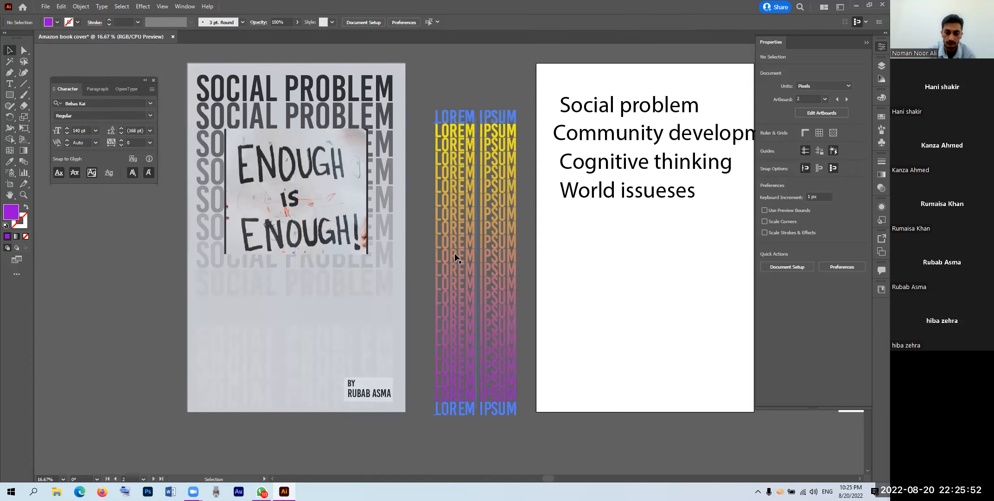
left_click(510, 412)
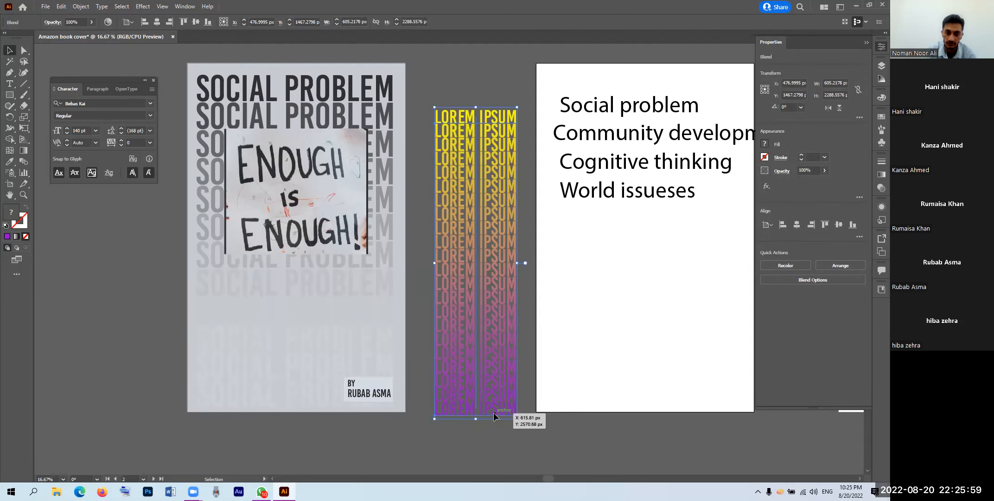
double_click(494, 413)
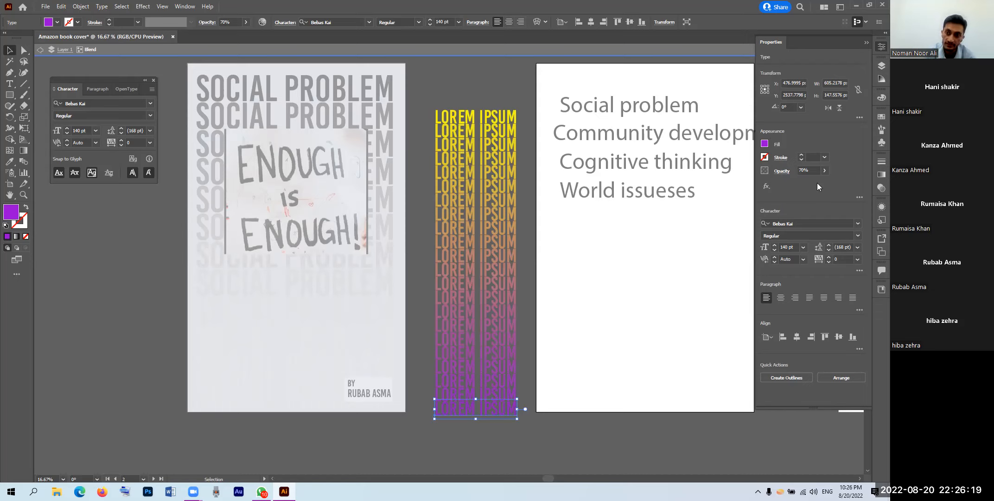
Step: Fade the bottom LOREM IPSUM line to 0% opacity and exit the blend
left_click(824, 170)
left_click_drag(820, 183, 798, 186)
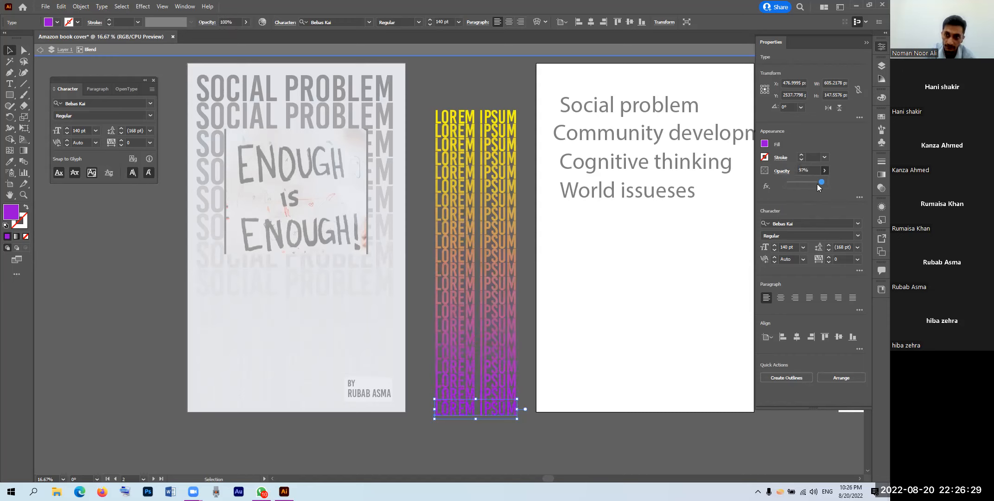
left_click_drag(800, 186, 799, 183)
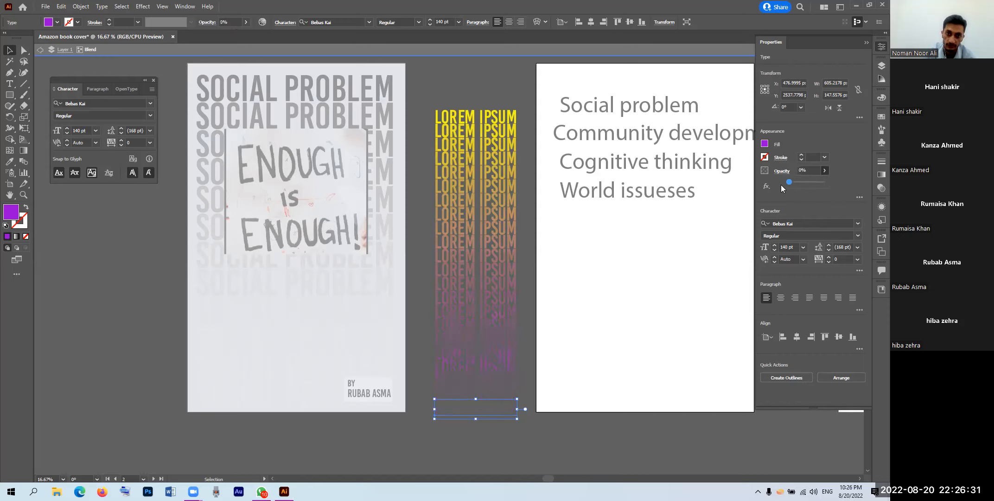
double_click(525, 77)
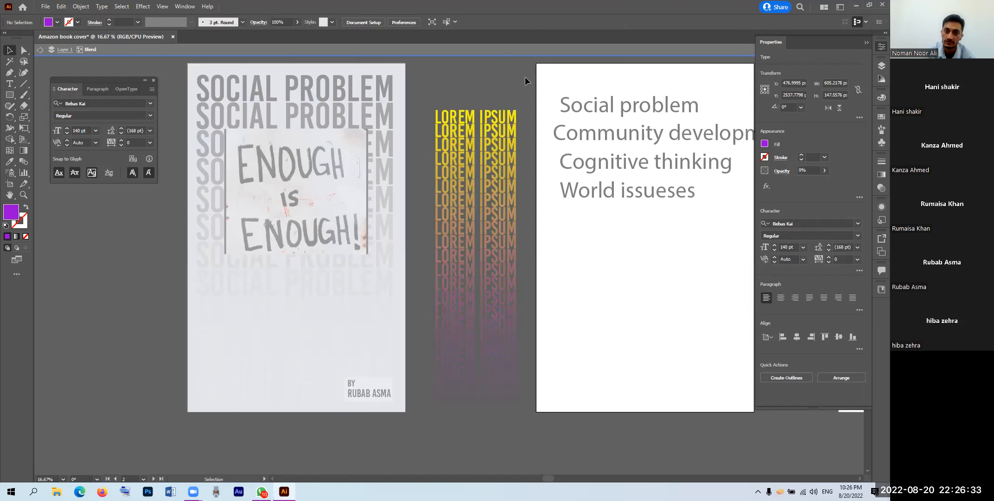
Step: Preview the fade on the right artboard, then move the blend back between the artboards
left_click_drag(517, 259, 676, 252)
left_click(450, 319)
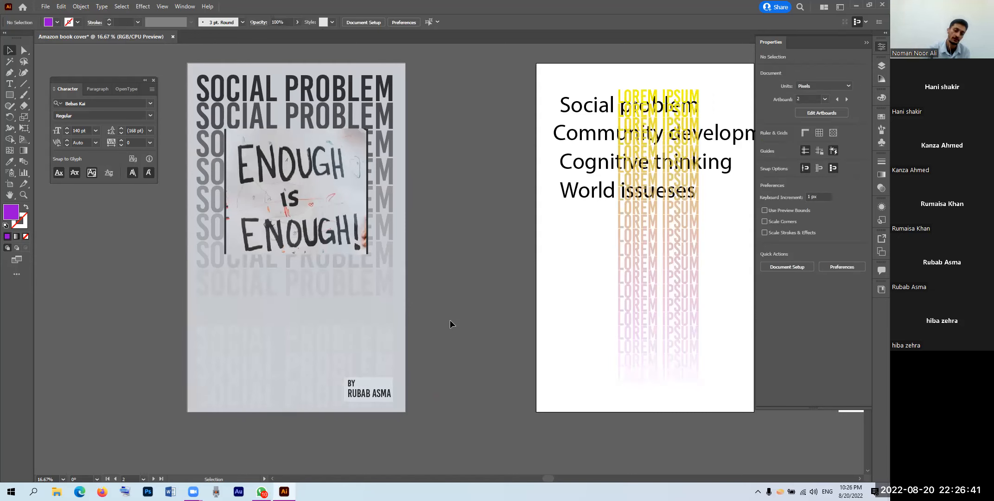
left_click_drag(670, 230, 496, 230)
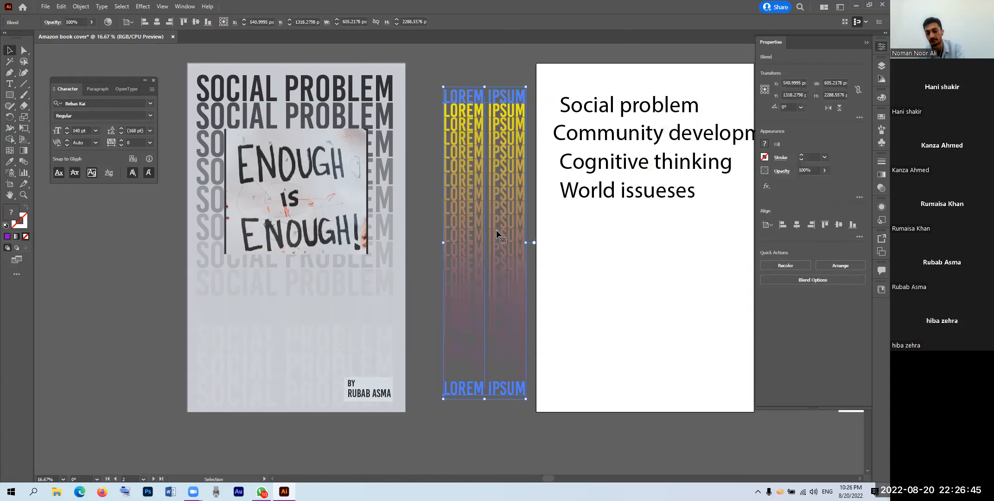
Step: Delete the LOREM IPSUM blend and fill the cover background dark grey 3F3F3F
key("Delete")
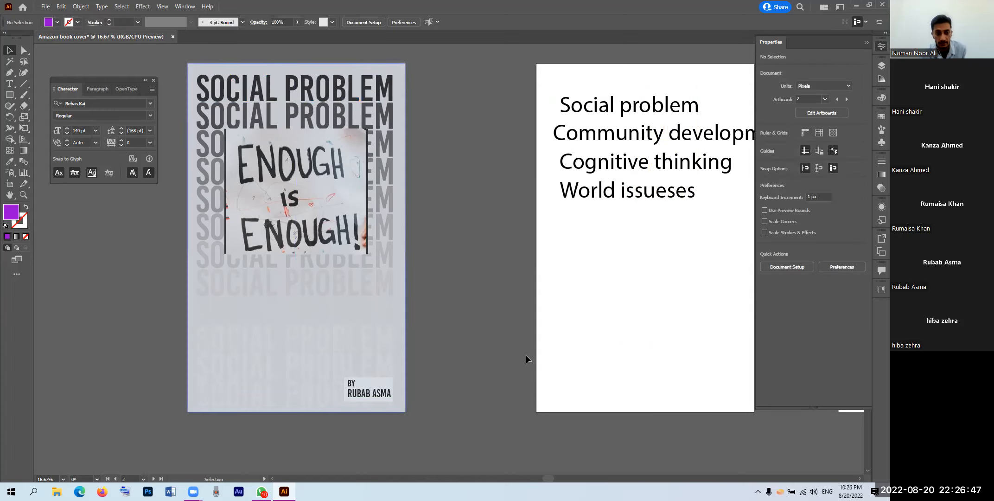
left_click(402, 232)
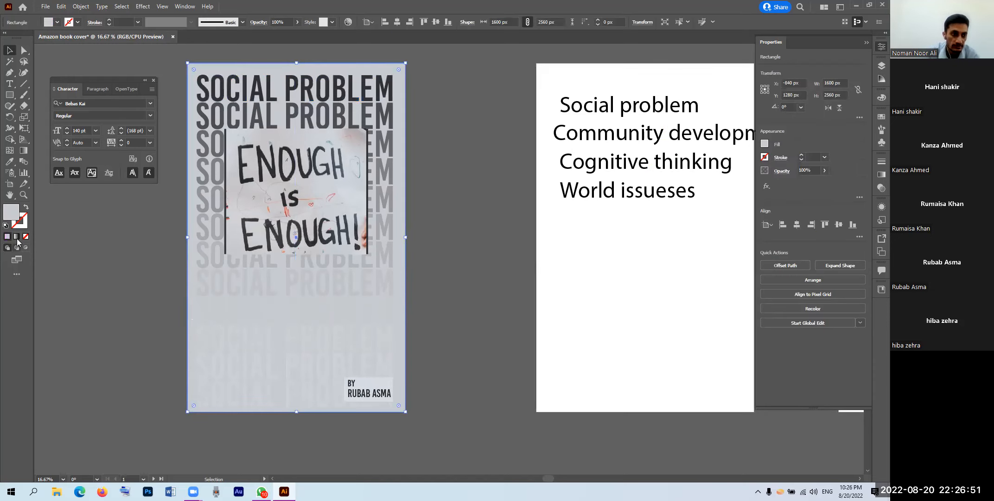
double_click(11, 211)
left_click_drag(327, 234, 325, 271)
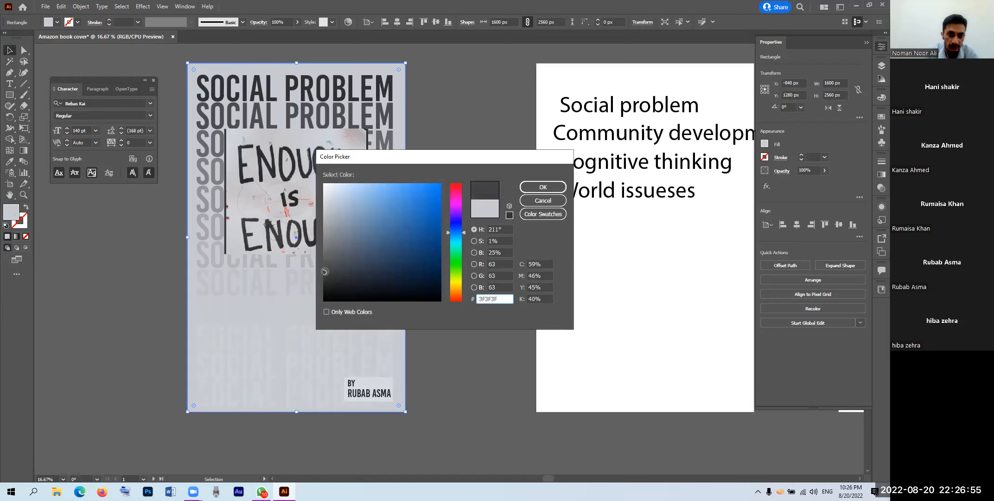
left_click(543, 187)
left_click(493, 198)
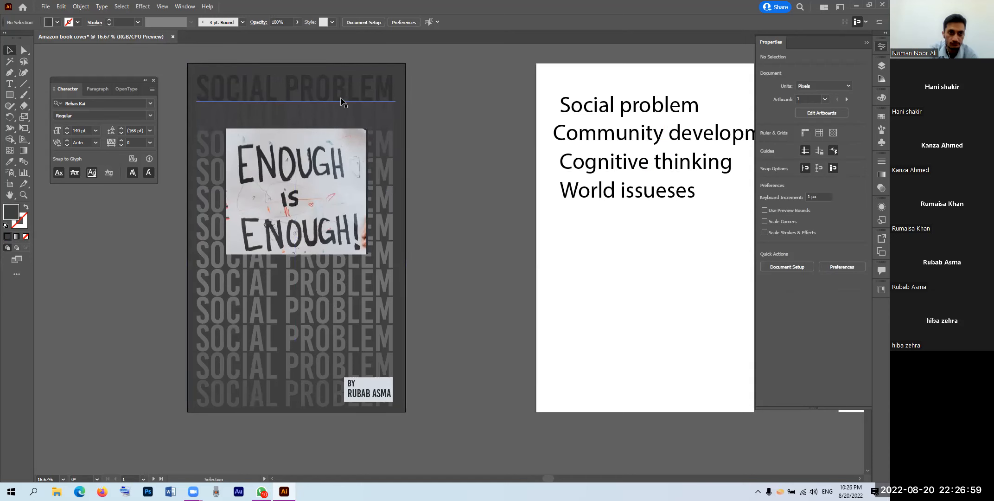
Step: Recolour the top SOCIAL PROBLEM text in the blend a lighter mid grey
double_click(340, 98)
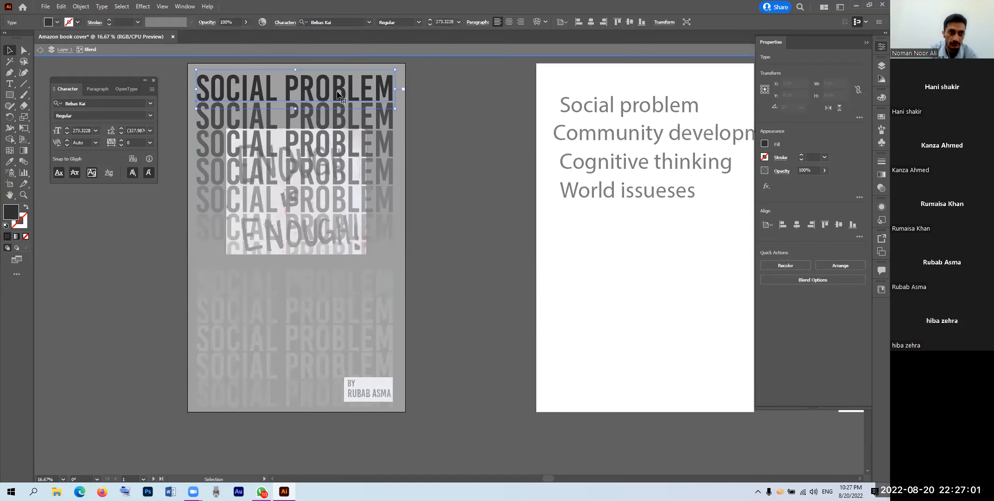
double_click(340, 95)
key("ctrl+a")
double_click(12, 212)
left_click_drag(325, 241, 328, 241)
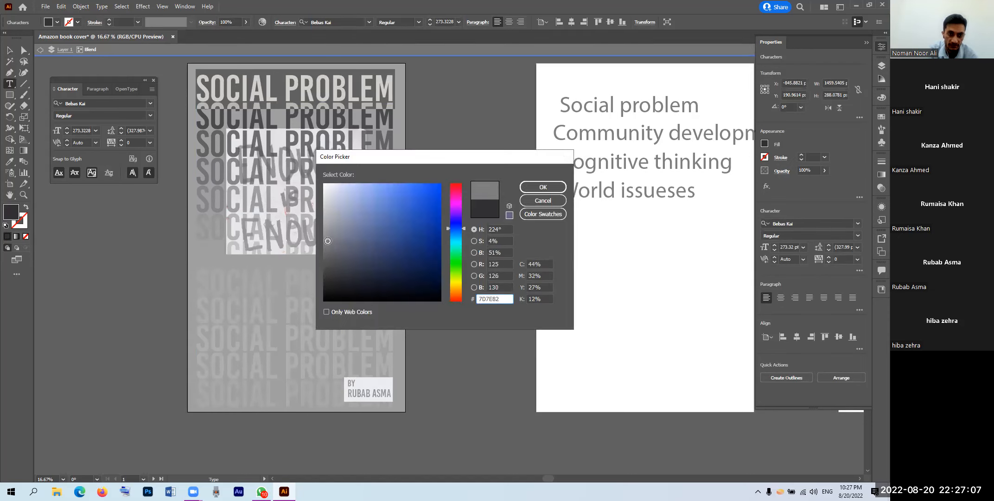
left_click(540, 188)
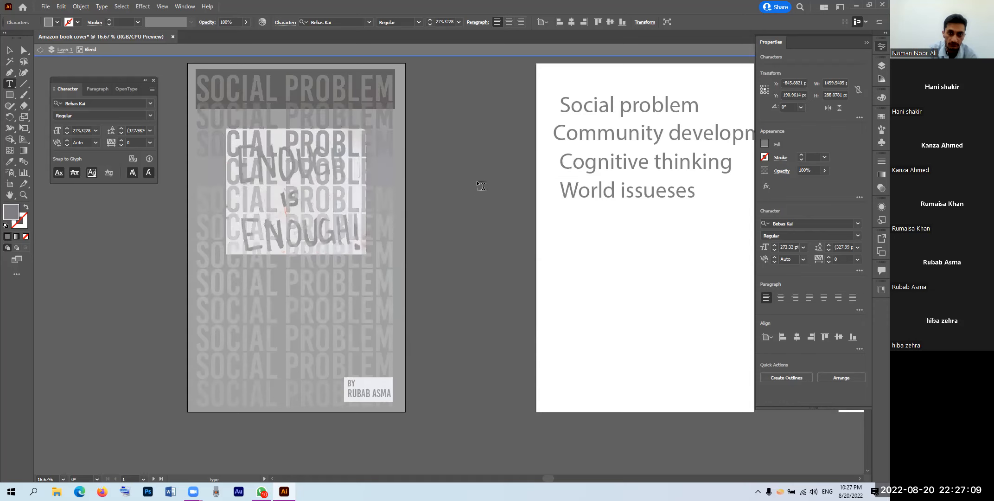
left_click(9, 50)
double_click(130, 324)
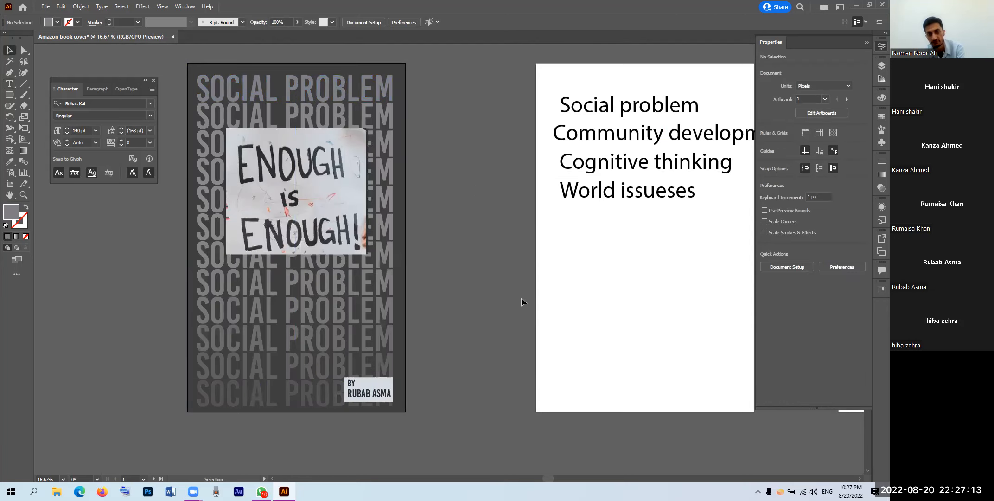
left_click_drag(514, 278, 492, 280)
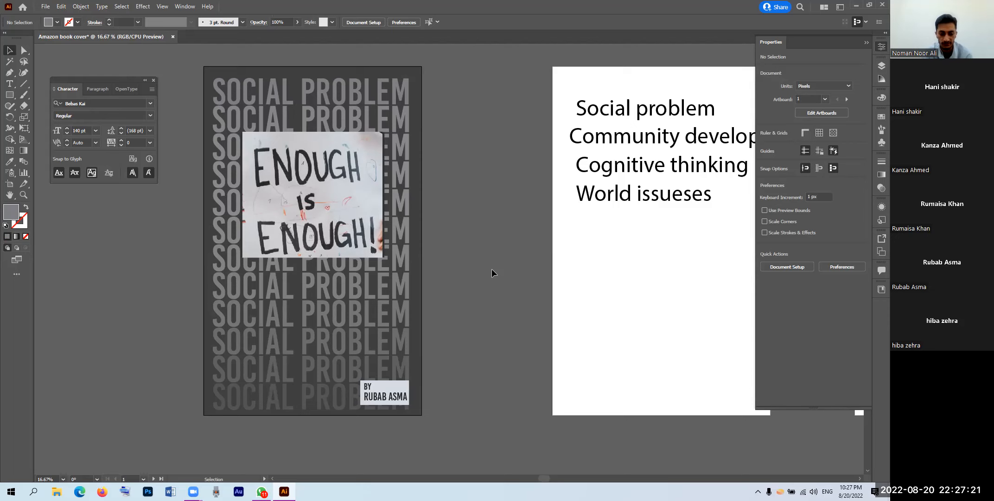
Step: Move the author credit text and its light box left together and group them with Ctrl+G
scroll(489, 276, "down", 1)
left_click_drag(499, 282, 411, 286)
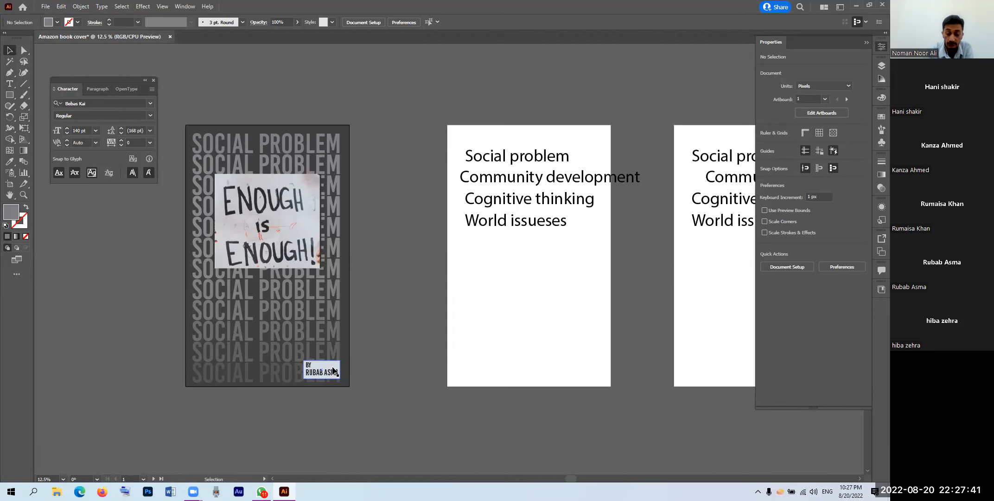
scroll(327, 376, "up", 2)
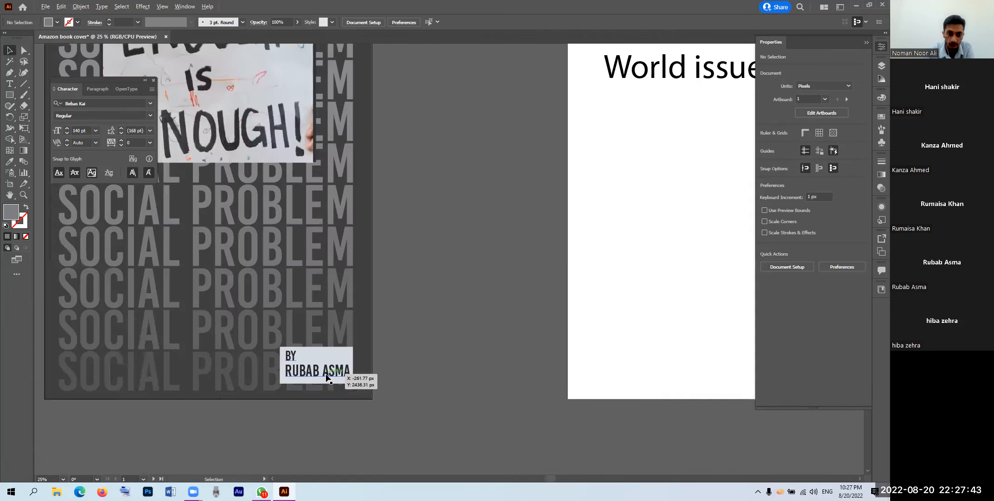
left_click(347, 356)
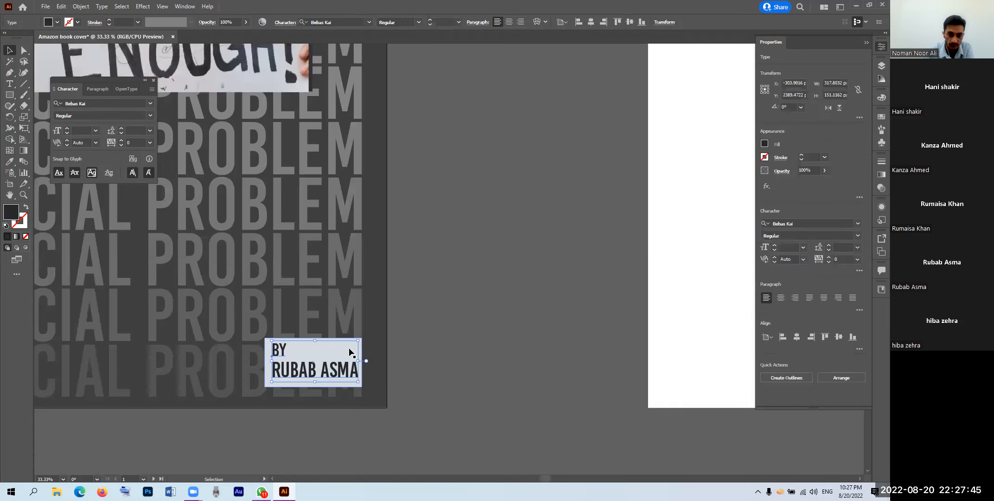
left_click(345, 385, "shift")
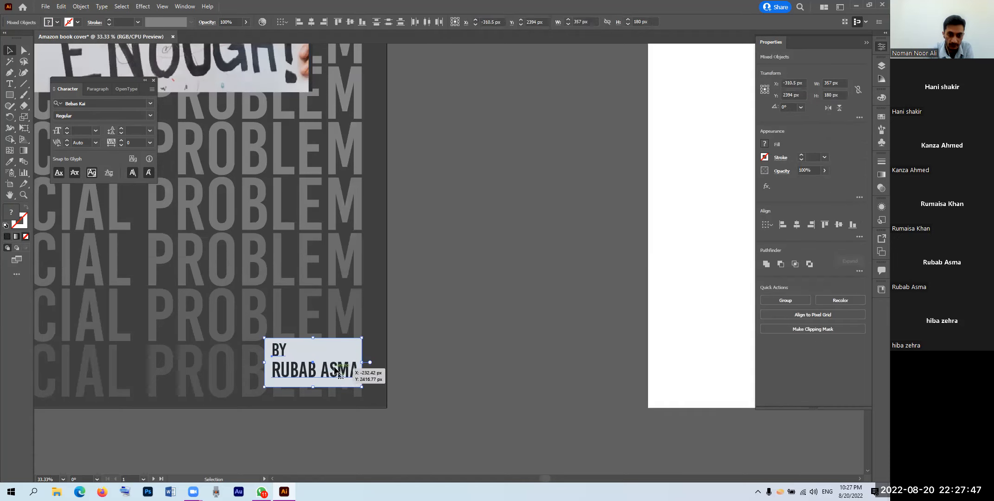
left_click_drag(331, 369, 305, 369)
key("ctrl+g")
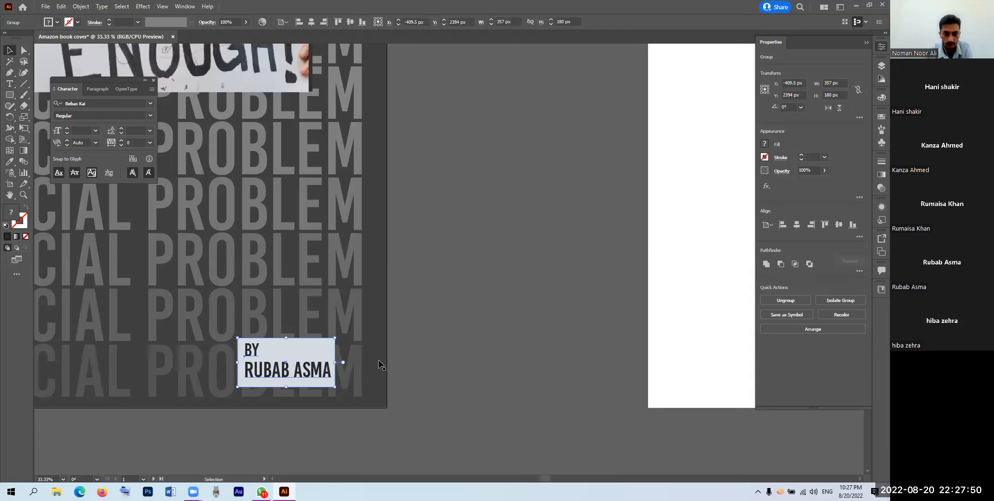
left_click(458, 329)
key("ctrl+alt+0")
left_click_drag(596, 305, 425, 323)
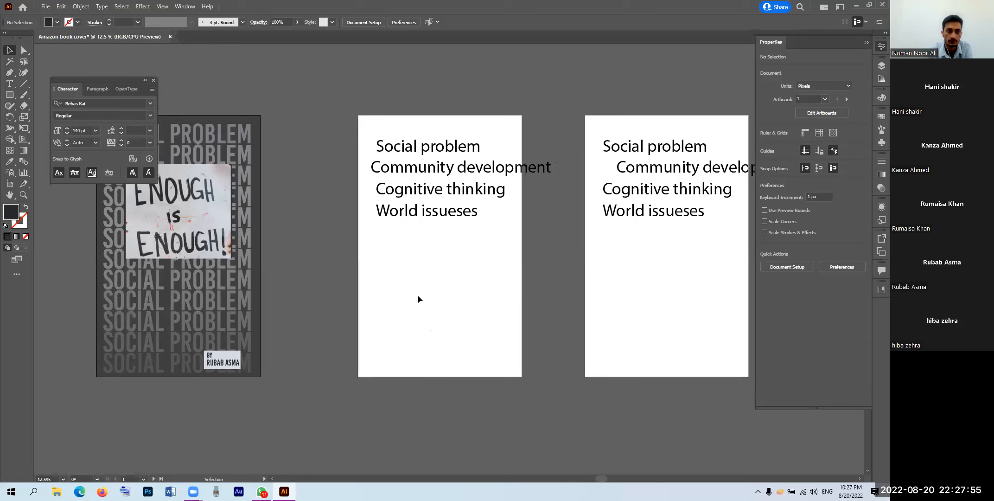
Step: Delete the Social problem, Cognitive thinking and World issueses lines, moving Community development to the top
left_click(421, 156)
key("Delete")
left_click_drag(426, 172, 419, 160)
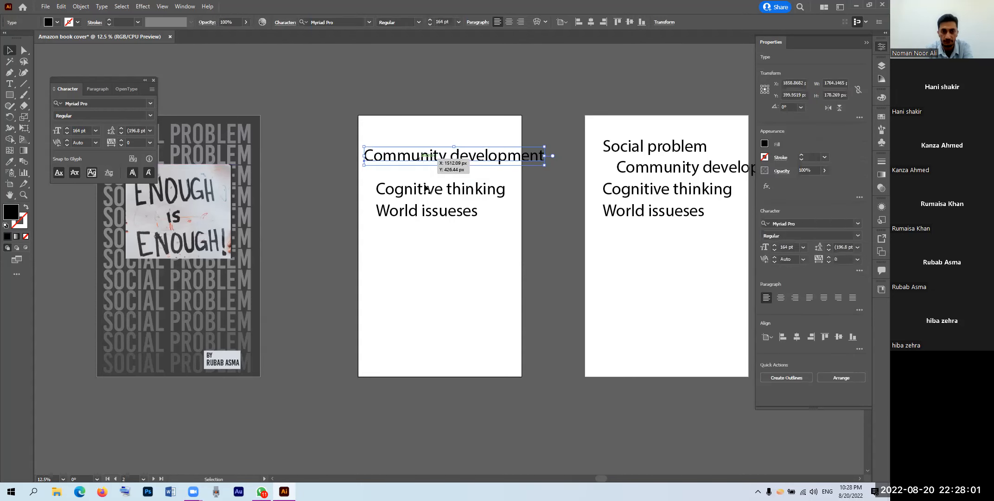
left_click_drag(408, 243, 364, 182)
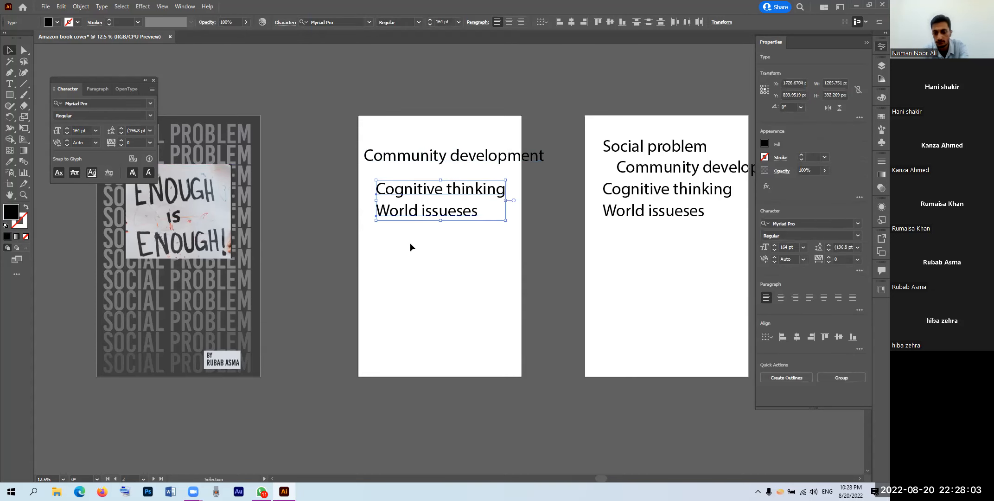
key("Delete")
left_click_drag(429, 164, 432, 159)
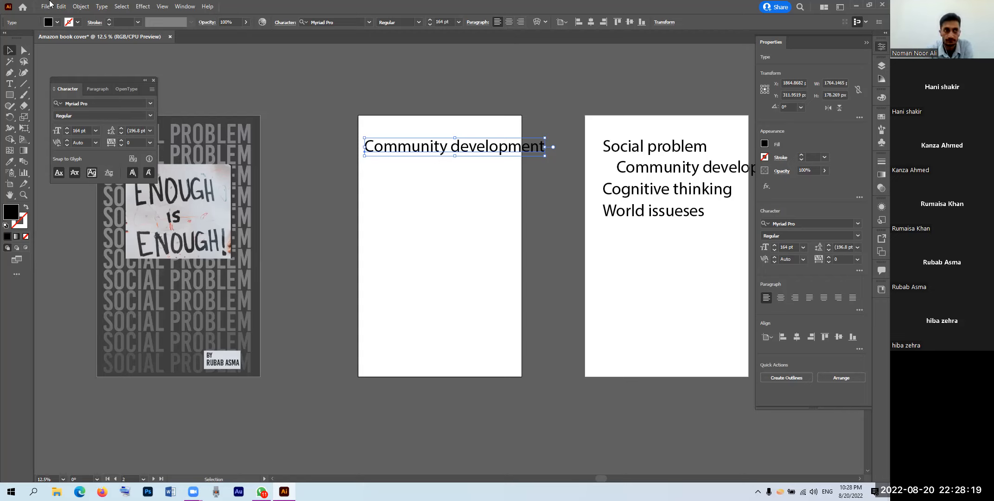
key("alt+f")
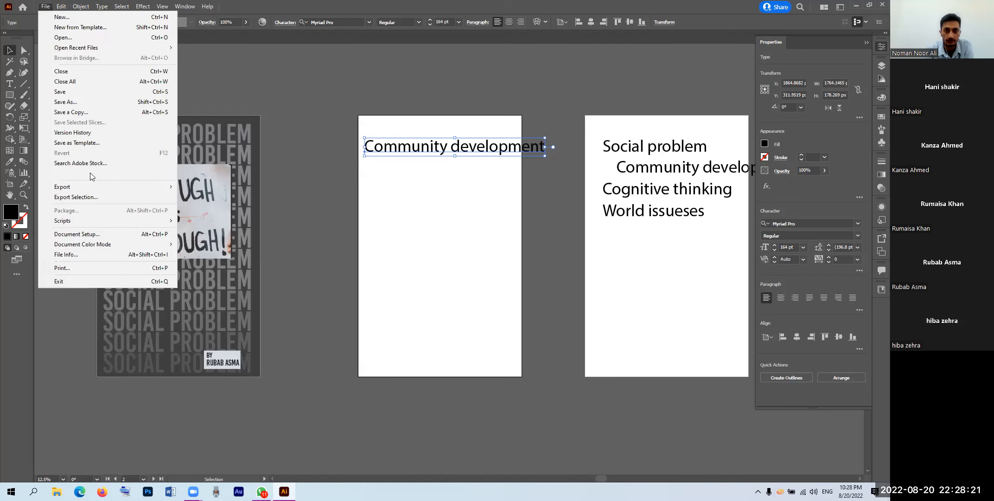
Step: Abandon a first image placement and nudge the Community development text slightly right
key("l")
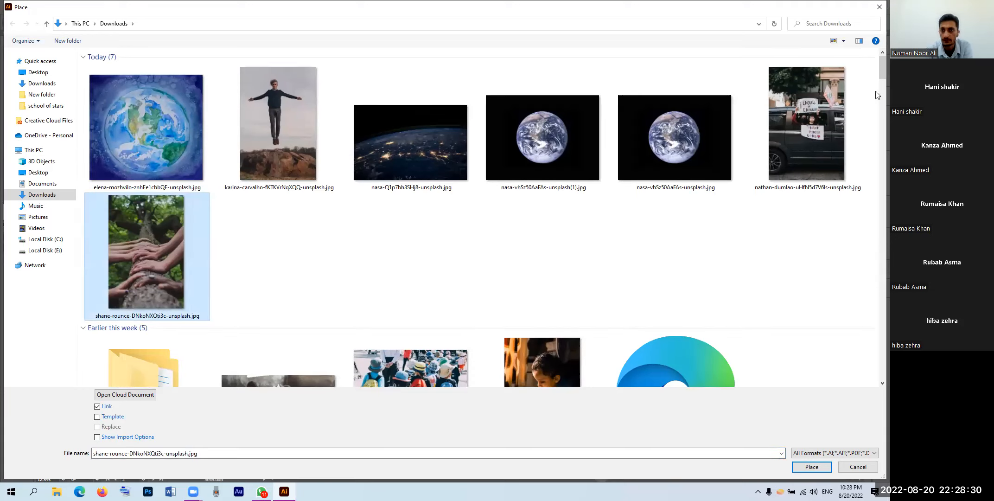
left_click(878, 10)
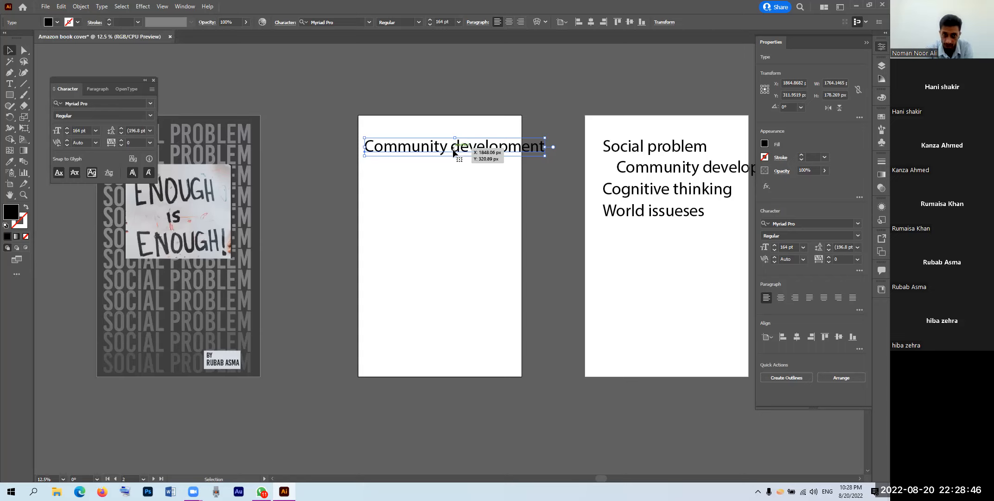
left_click_drag(454, 149, 456, 149)
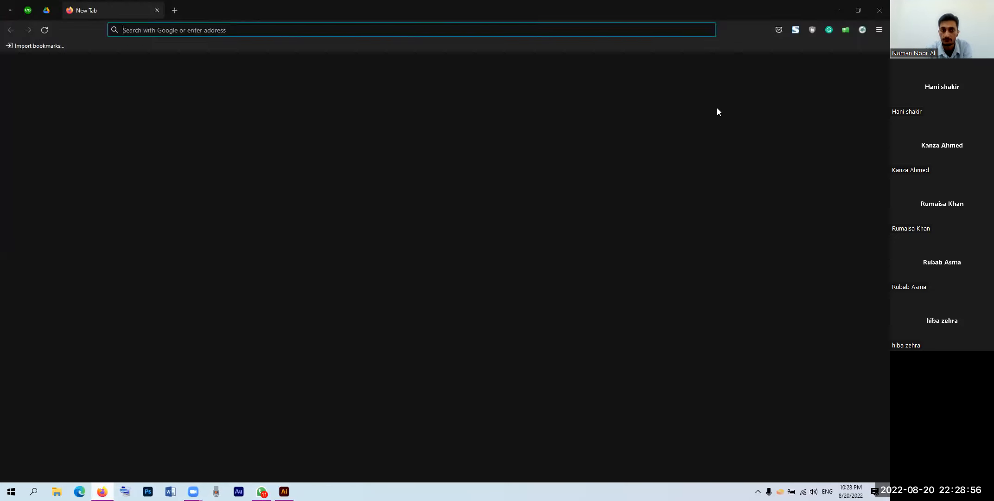
Step: Place the children-with-backpacks photo note-thanun-CYIPykF-qAM-unsplash.jpg from Downloads
left_click(836, 8)
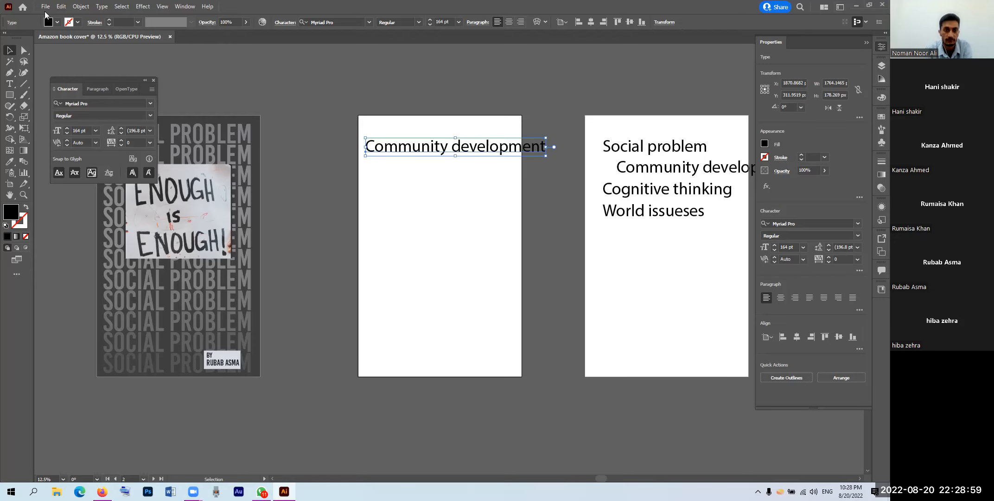
left_click(46, 7)
left_click(77, 178)
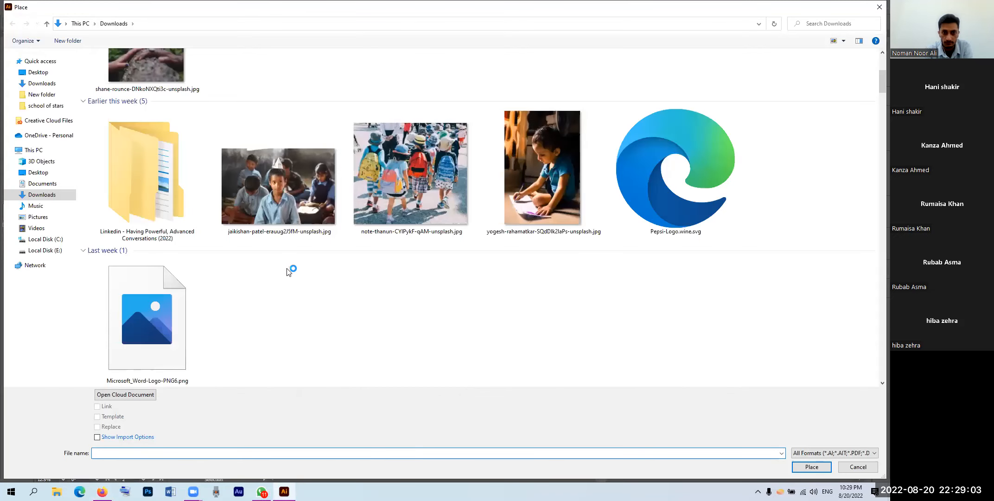
left_click(415, 163)
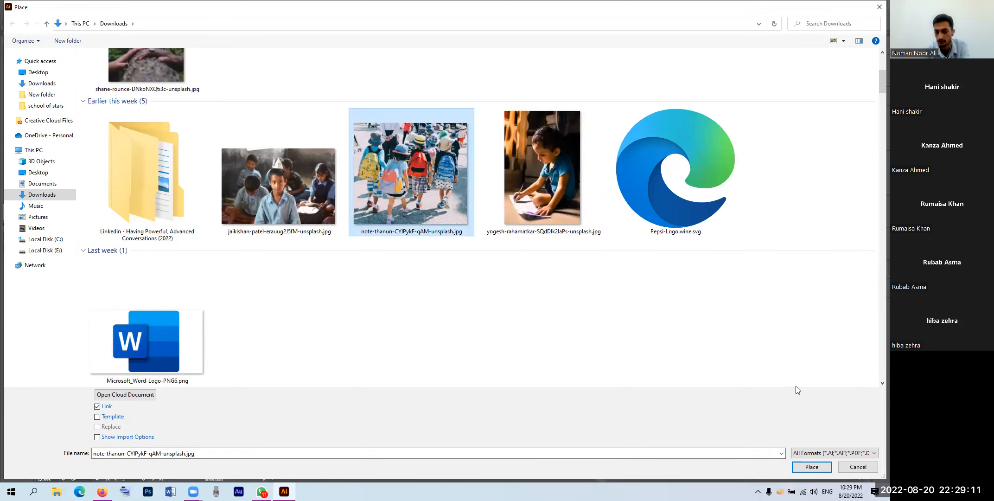
left_click(811, 466)
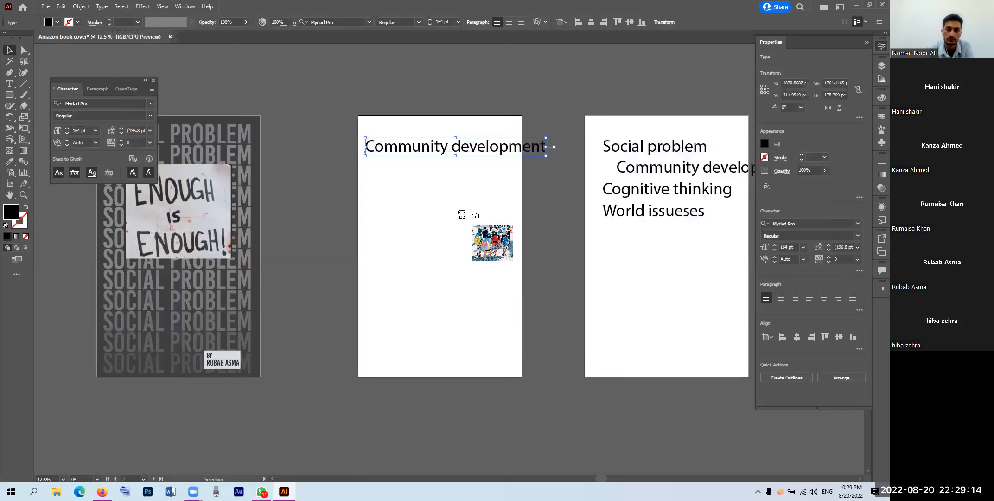
Step: Place the backpack photo on the middle artboard, enlarge it, and crop it to the artboard edges
left_click_drag(358, 113, 673, 395)
left_click_drag(573, 309, 511, 305)
left_click(308, 22)
left_click_drag(278, 257, 359, 257)
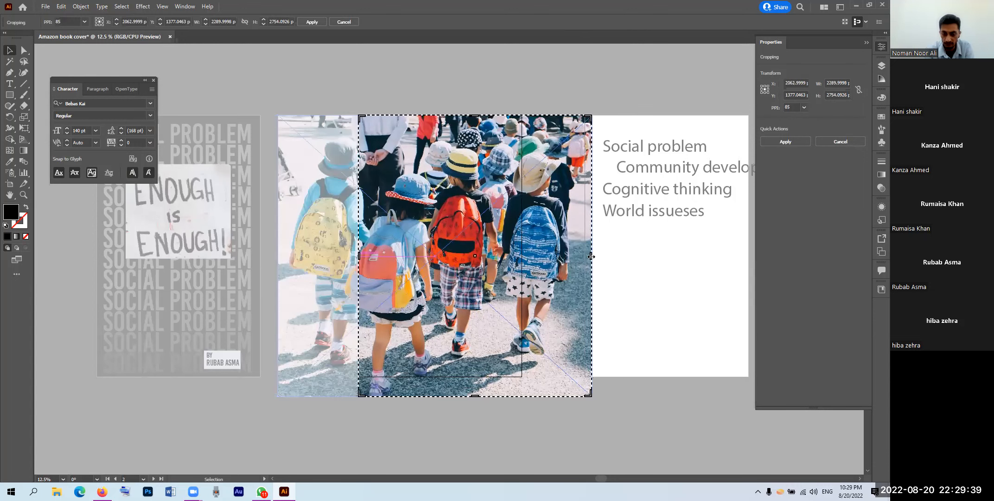
left_click_drag(591, 256, 522, 256)
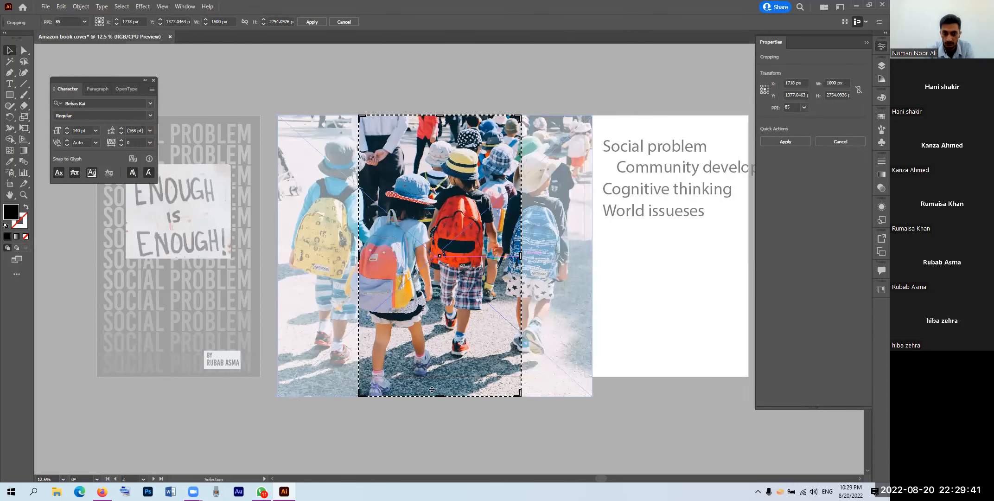
left_click_drag(440, 396, 437, 385)
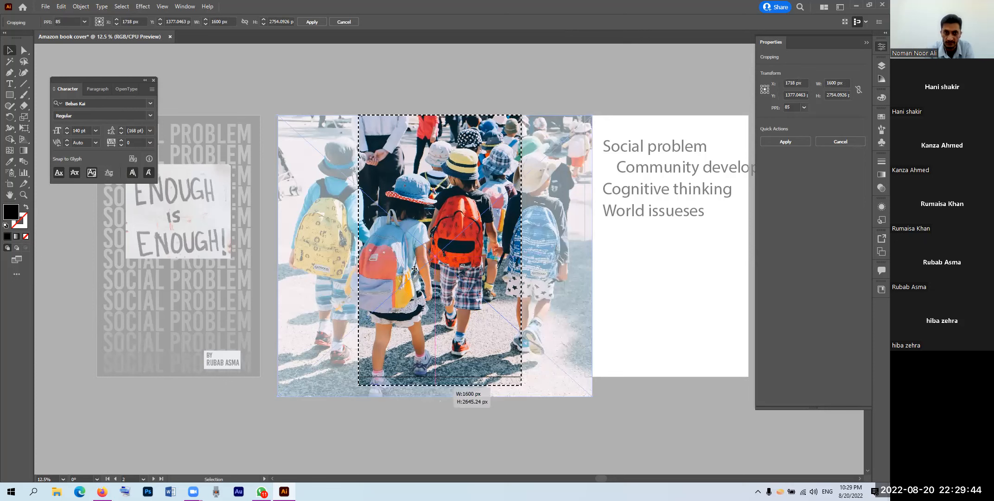
left_click(312, 22)
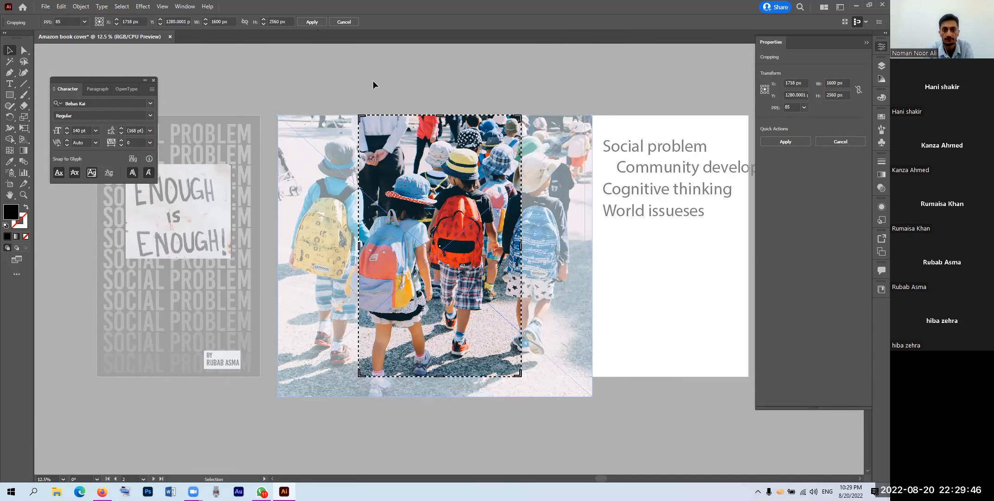
Step: Bring the hidden Community development text in front of the photo, then reselect the photo
left_click(539, 150)
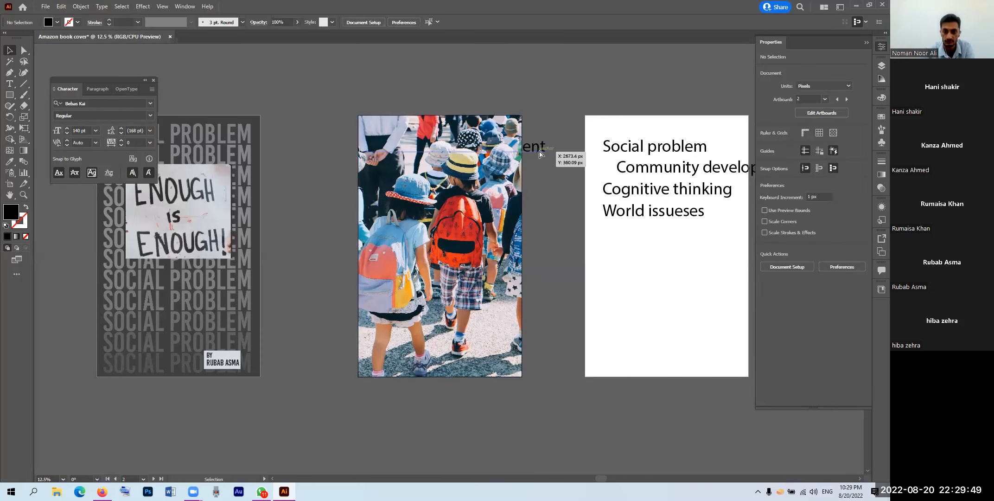
left_click(540, 153)
key("ctrl+shift+bracketright")
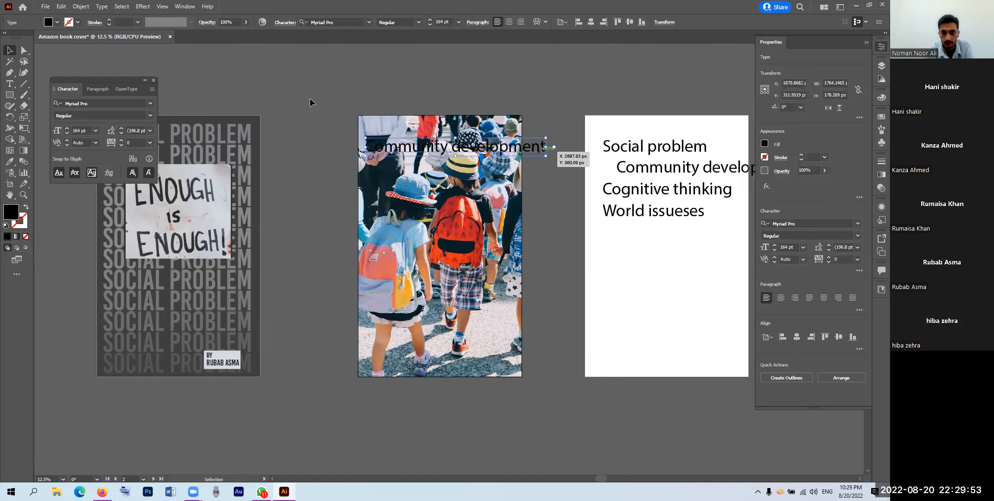
left_click(545, 283)
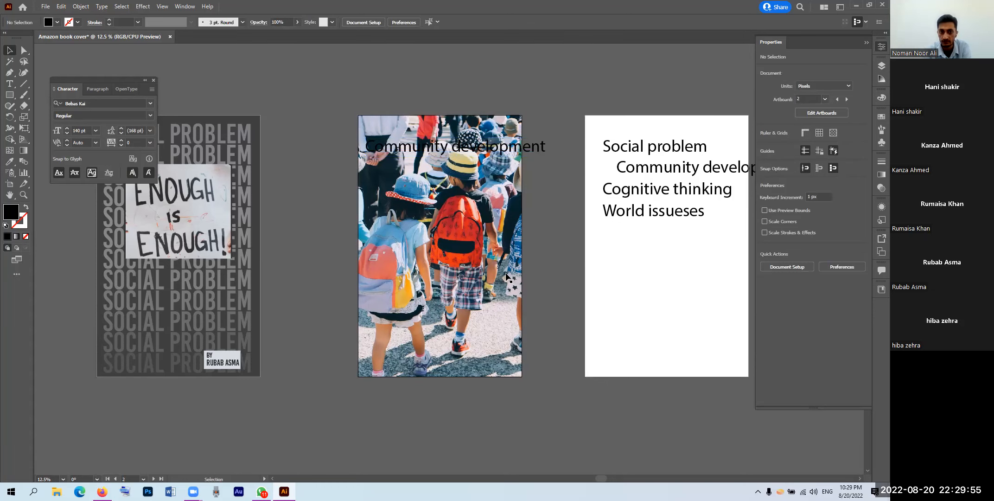
left_click(466, 240)
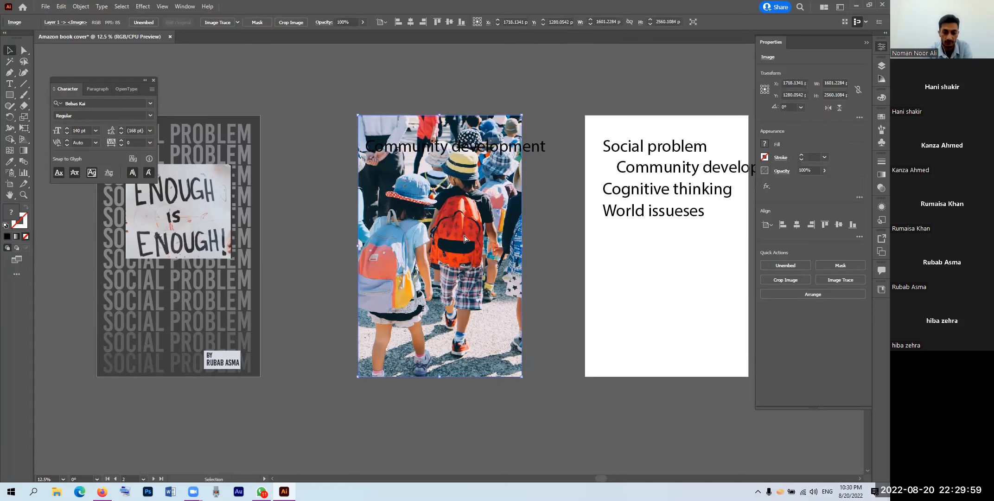
Step: Undo back to the uncropped photo, shift it left over the artboard, and embed it
key("ctrl+2")
left_click_drag(464, 236, 451, 235)
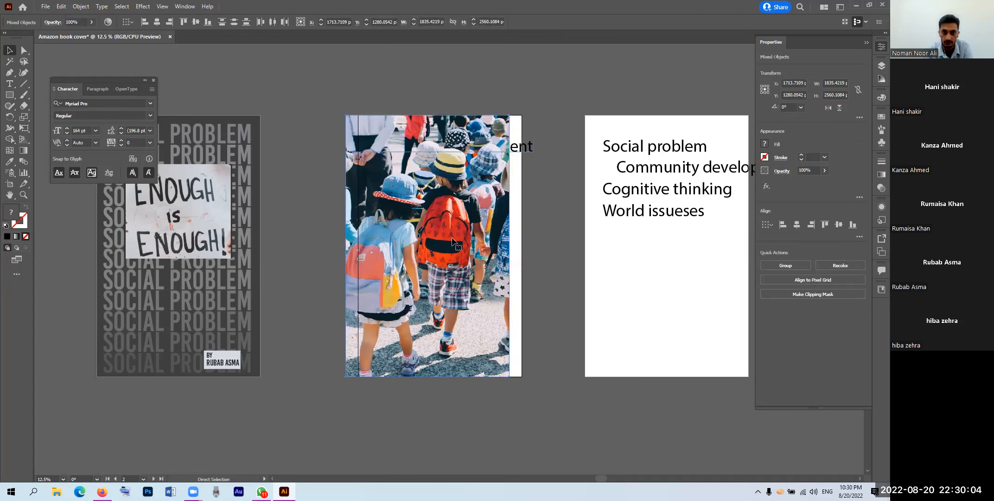
key("ctrl+z")
key("ctrl+z")
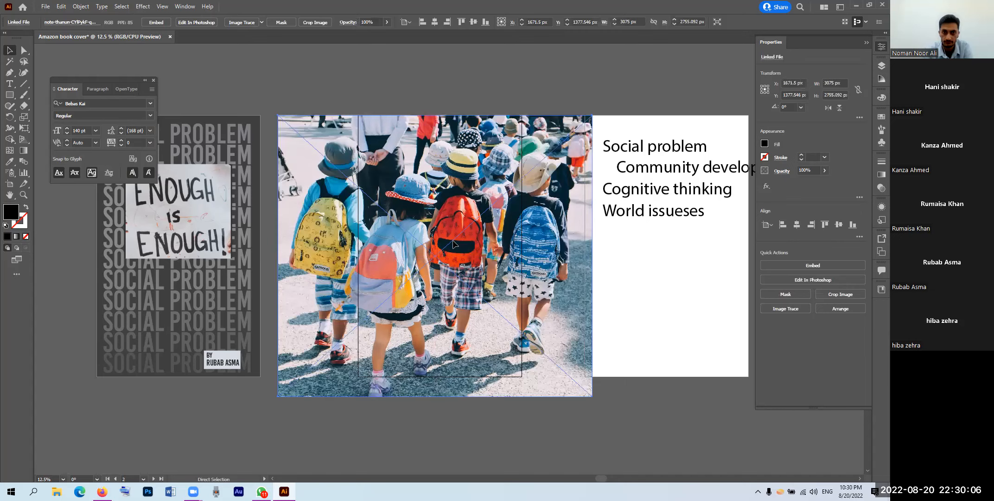
left_click_drag(485, 243, 465, 233)
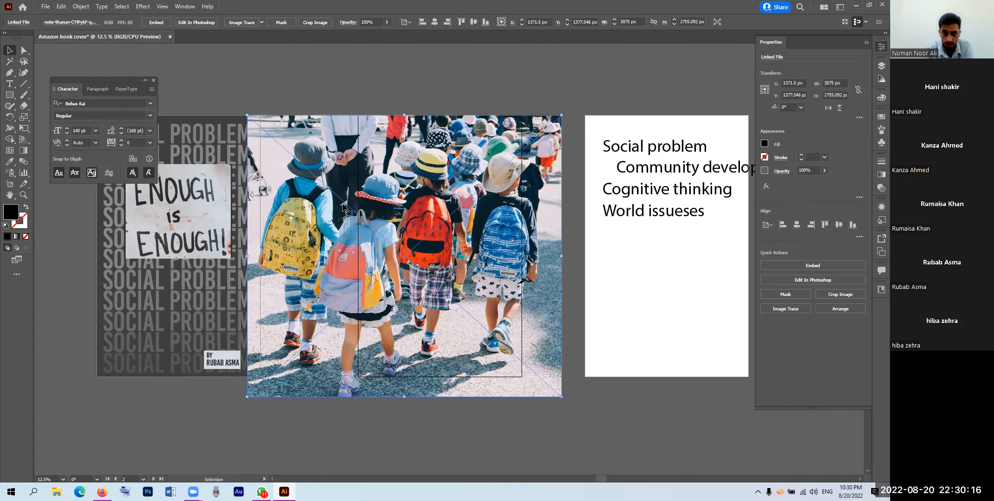
left_click(157, 22)
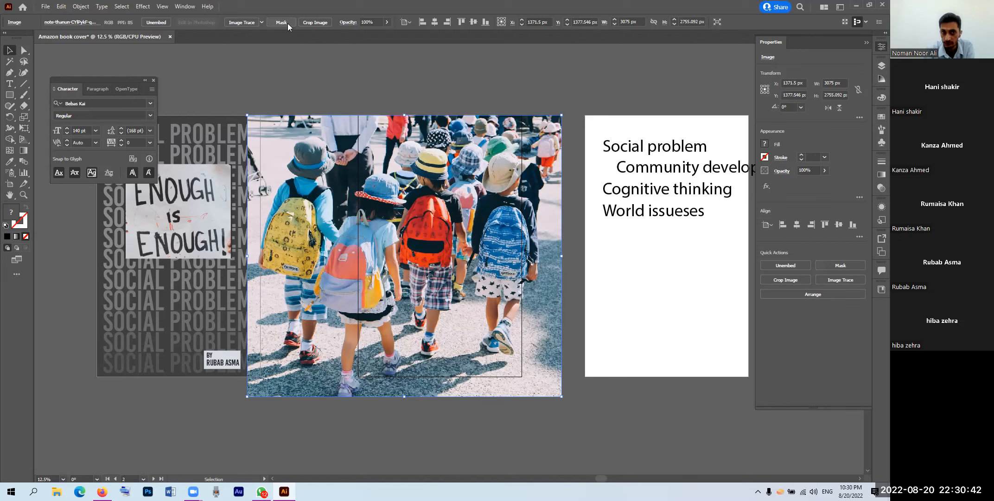
Step: Re-crop the embedded photo to the artboard at 1600 × 2560 px, favouring the right-hand children
left_click(313, 26)
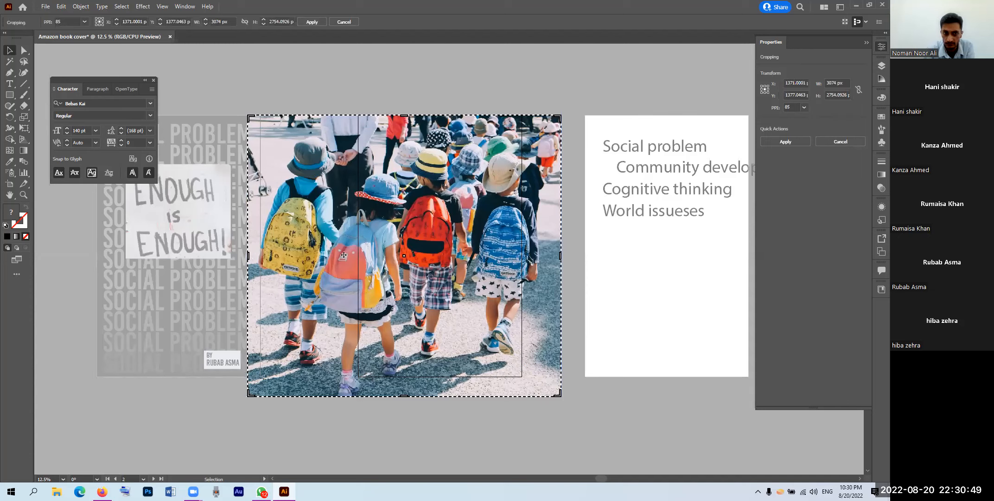
left_click_drag(248, 255, 358, 259)
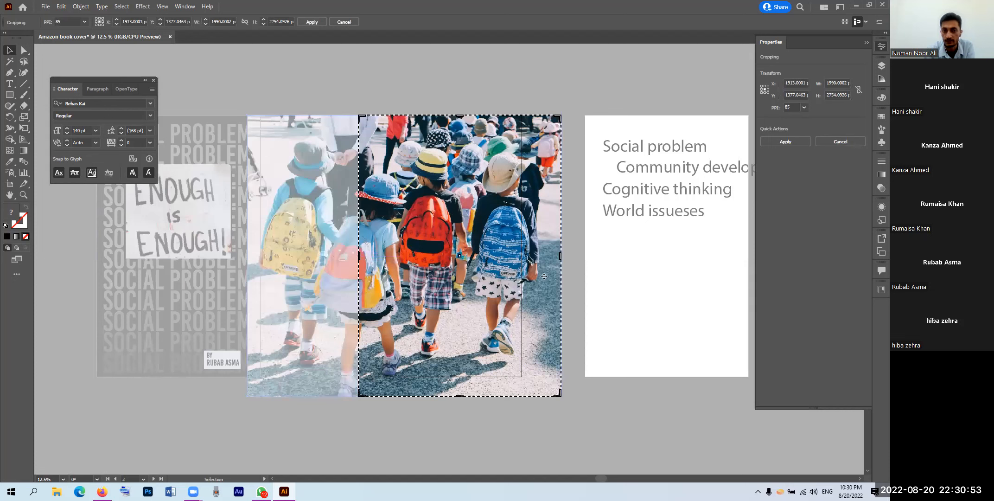
left_click_drag(560, 255, 522, 258)
left_click_drag(439, 395, 438, 375)
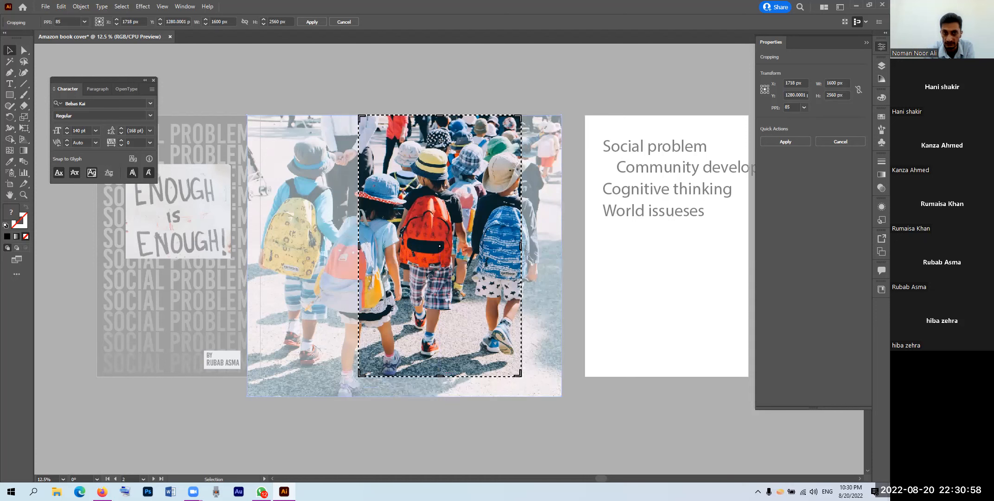
left_click(310, 22)
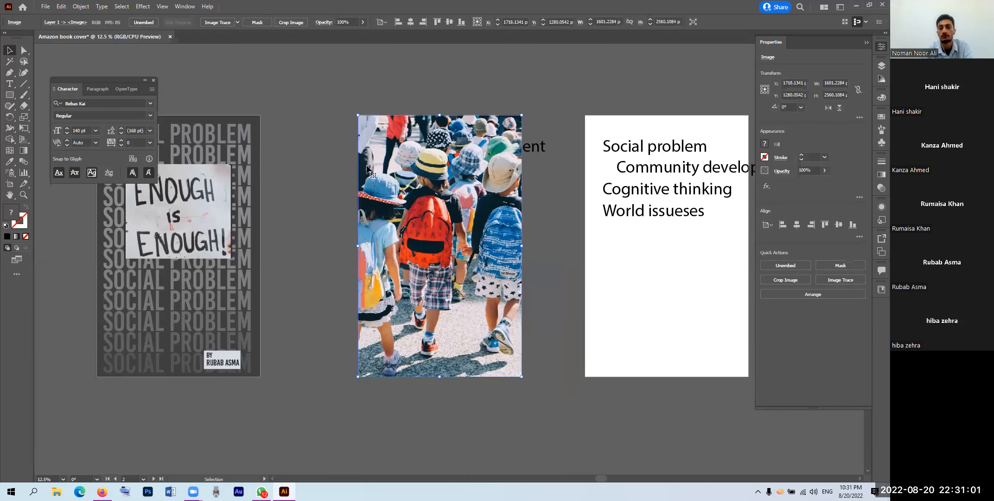
left_click(527, 147)
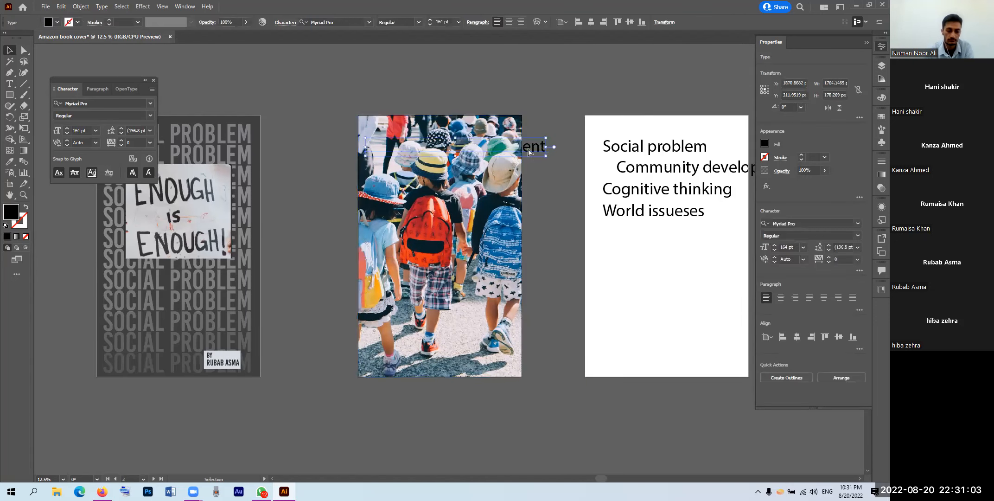
Step: Bring the Community development title in front, move it over the photo, and fill it white
key("ctrl+shift+bracketright")
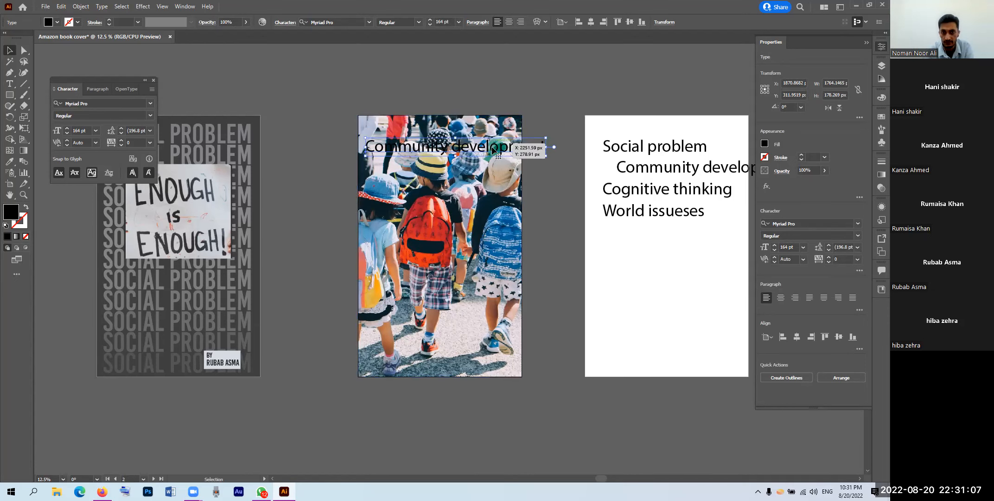
left_click_drag(489, 149, 472, 317)
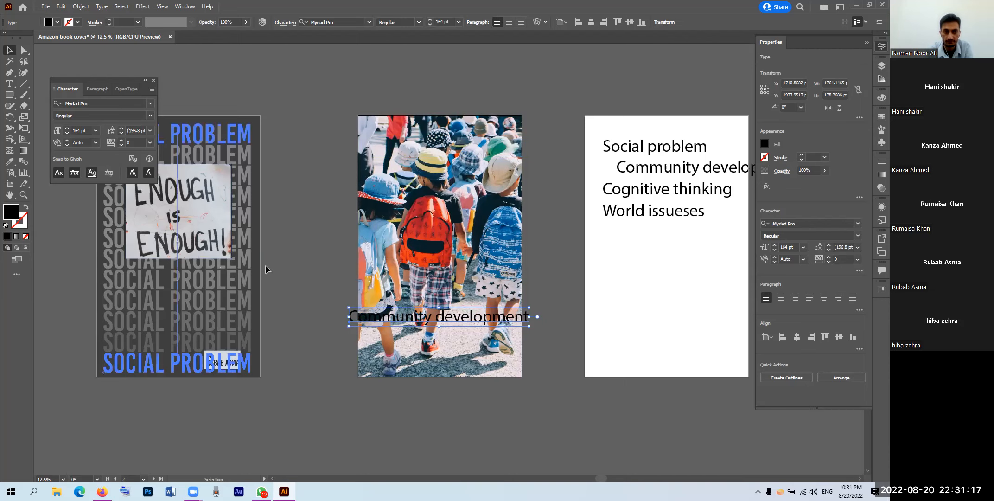
double_click(9, 216)
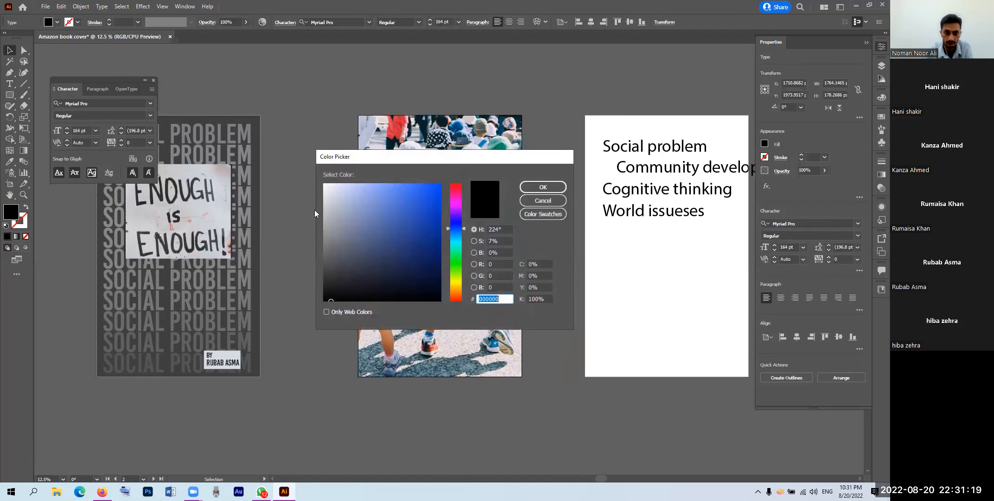
left_click(324, 184)
left_click(543, 186)
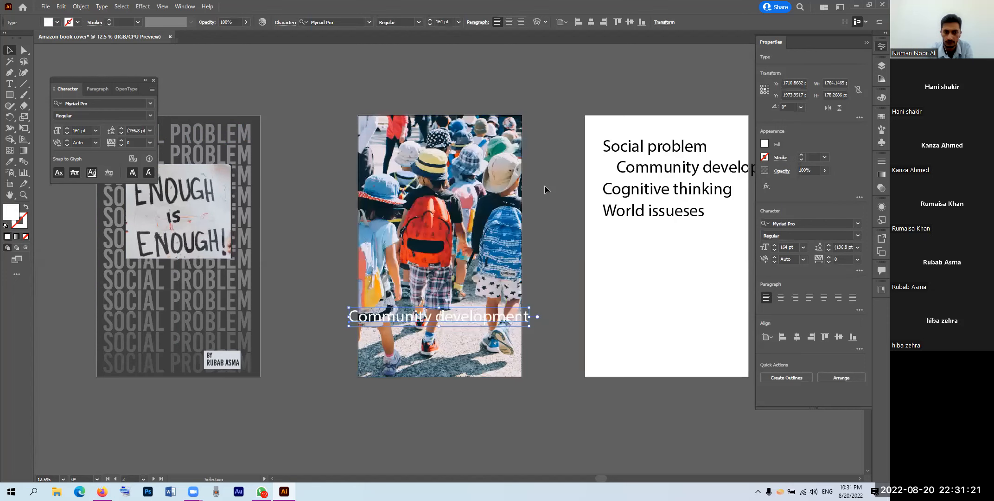
Step: Move the white title above the middle artboard and reframe the view
left_click(109, 103)
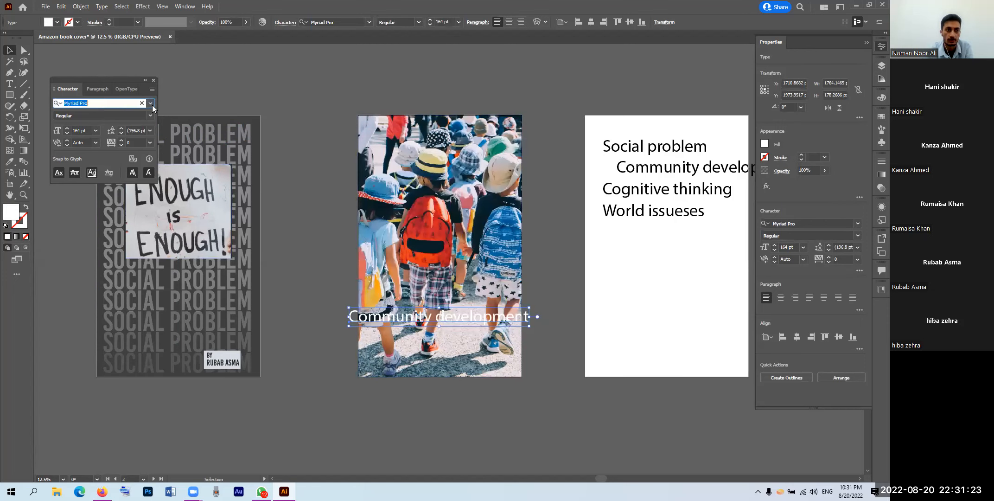
left_click_drag(419, 316, 403, 72)
scroll(403, 105, "up", 2)
key("space")
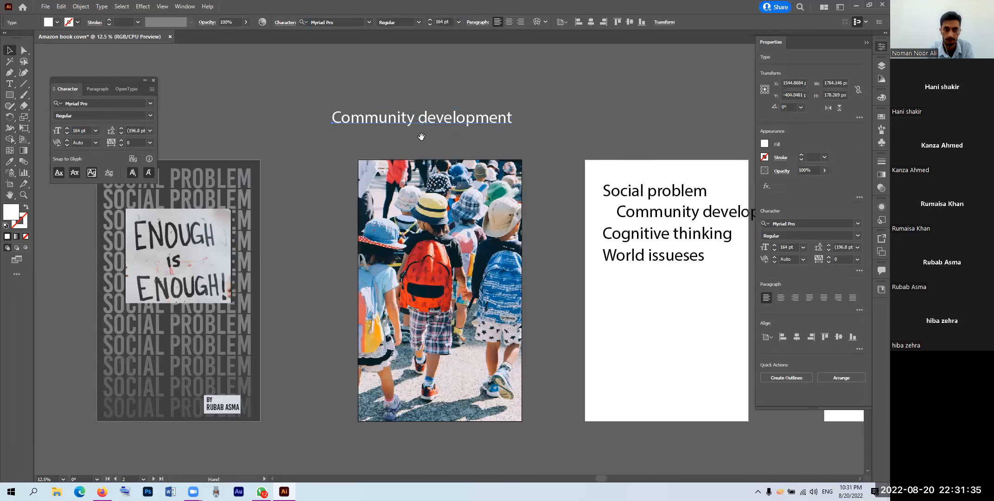
left_click_drag(422, 137, 427, 162)
Step: Set the title's font to Chewy Regular from the Character panel font list
left_click(150, 103)
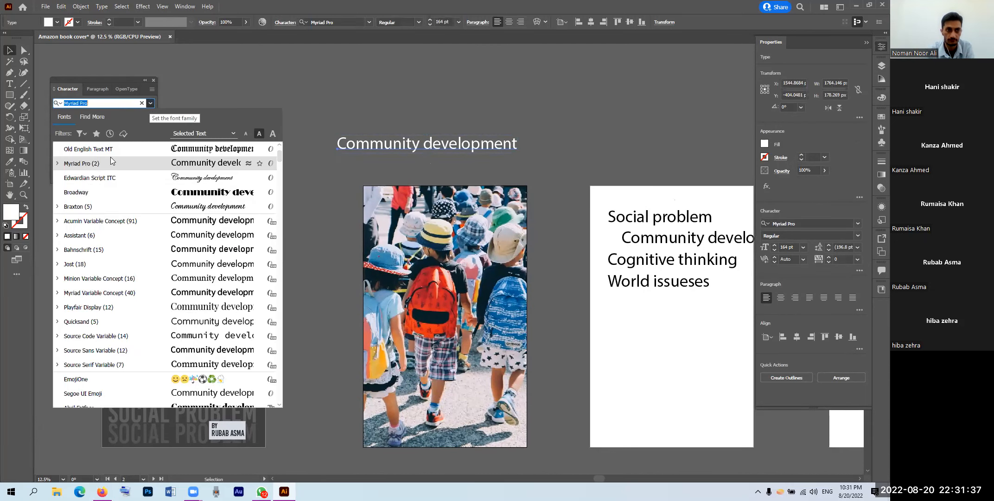
scroll(82, 260, "down", 3)
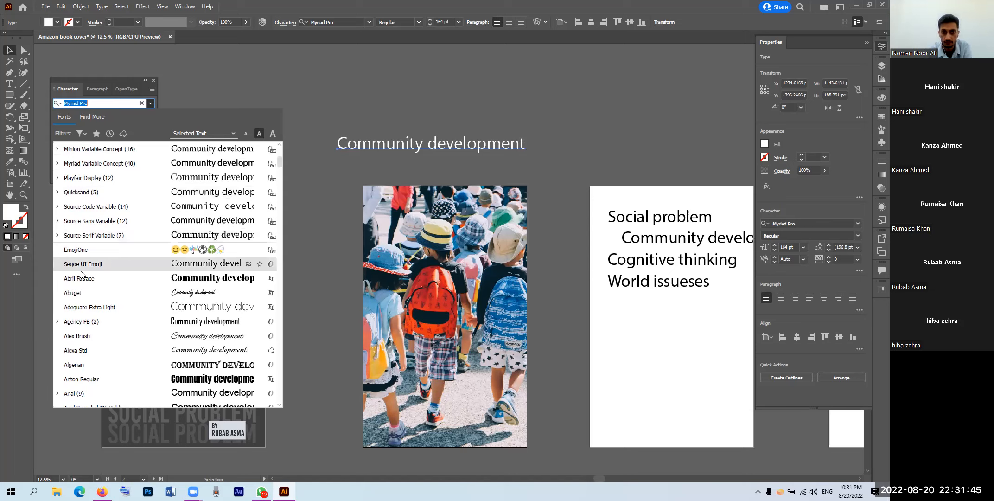
scroll(81, 273, "down", 1)
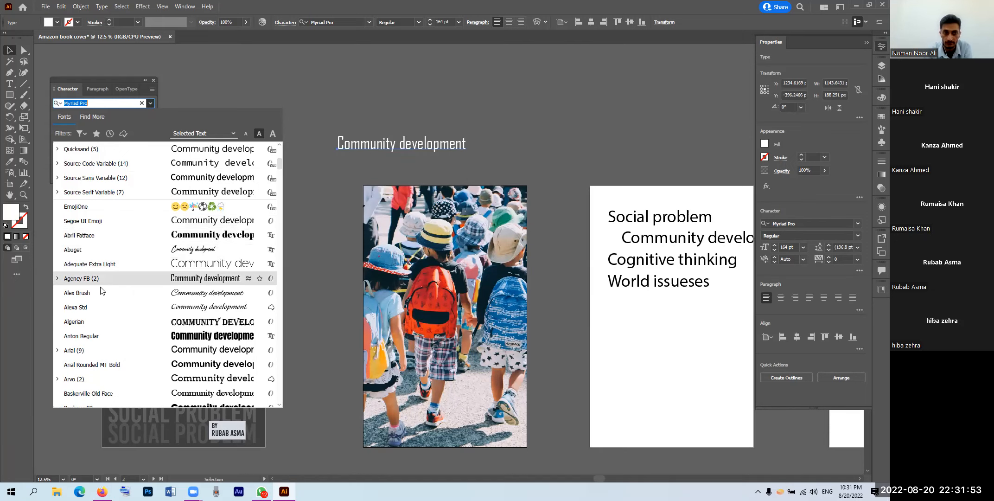
scroll(101, 290, "down", 1)
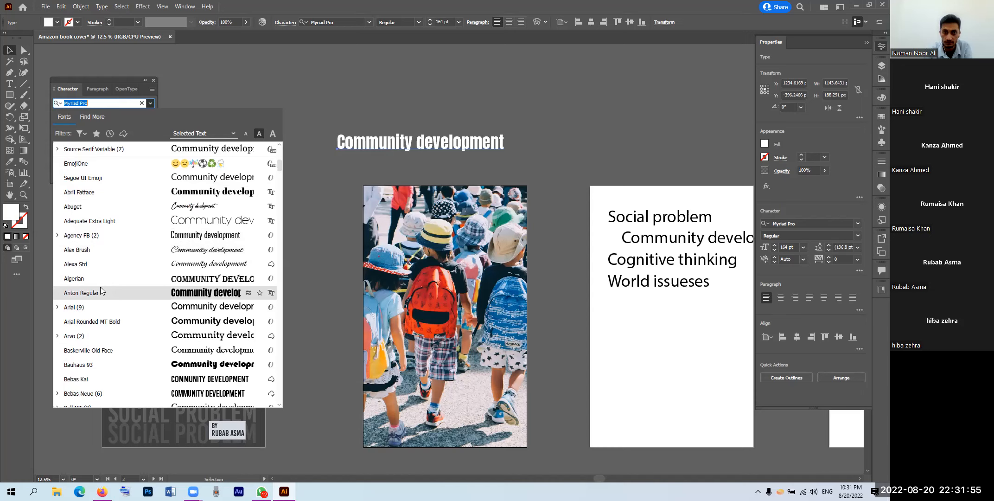
scroll(101, 290, "down", 1)
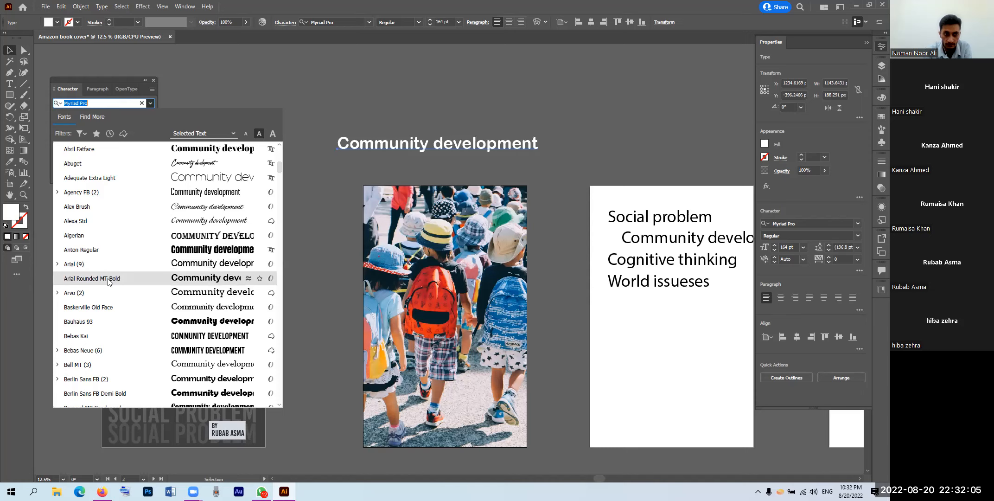
scroll(109, 281, "down", 1)
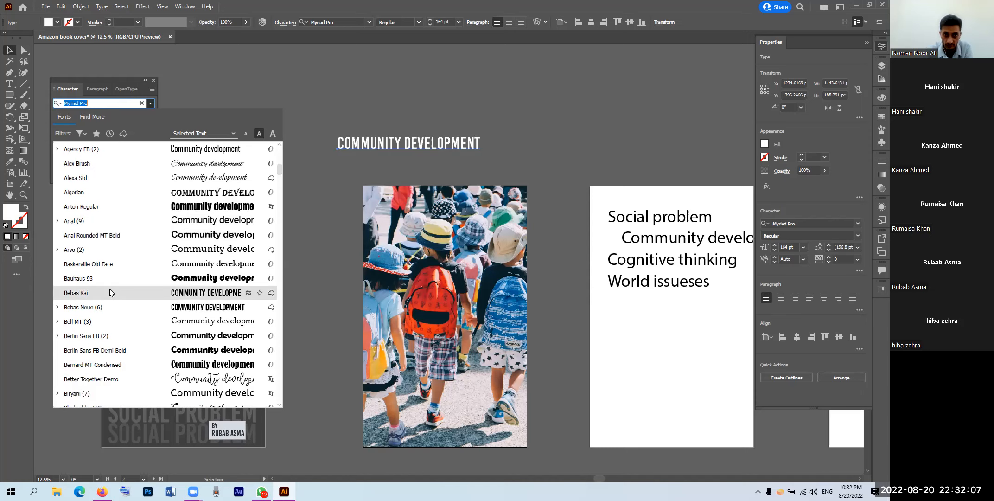
scroll(110, 291, "down", 2)
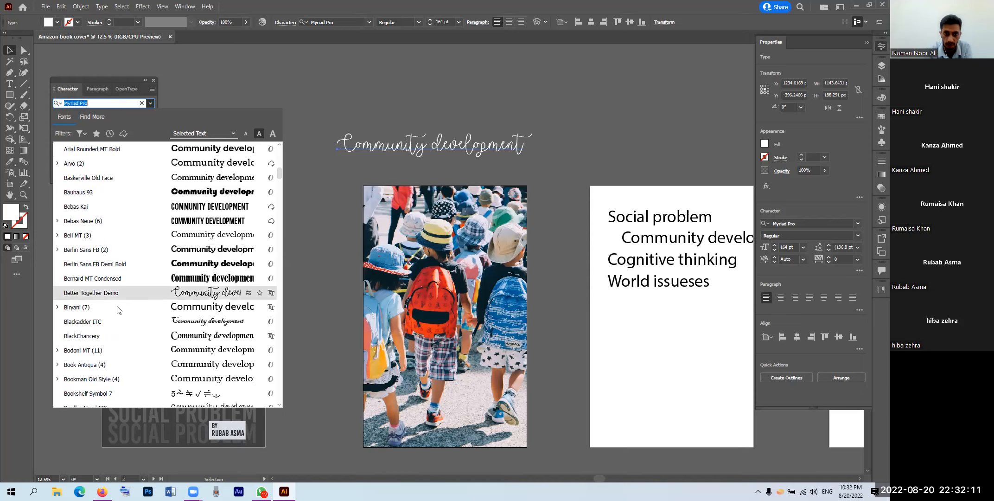
scroll(120, 316, "down", 1)
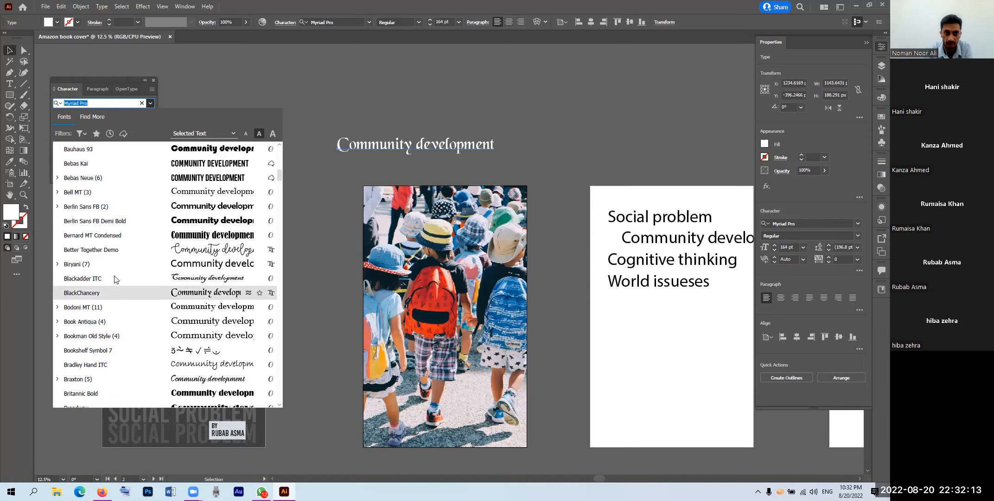
scroll(116, 281, "down", 2)
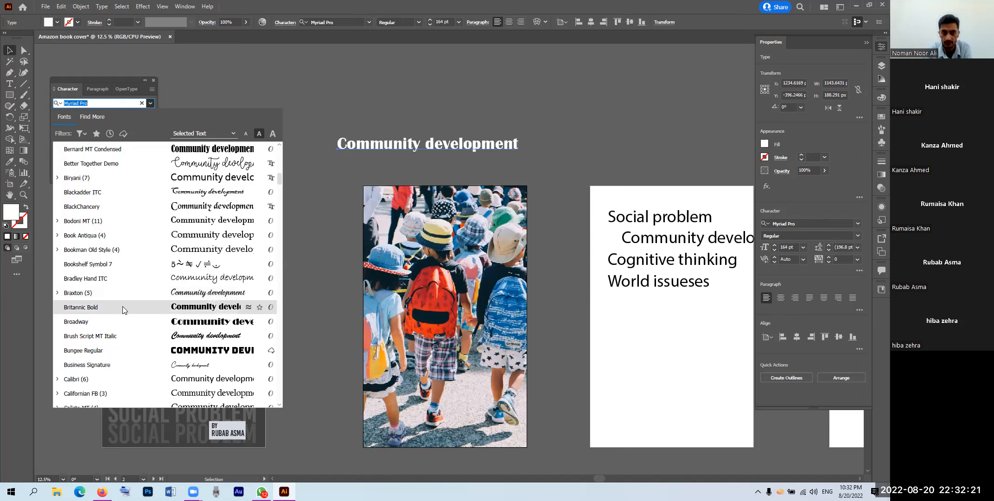
scroll(126, 287, "down", 1)
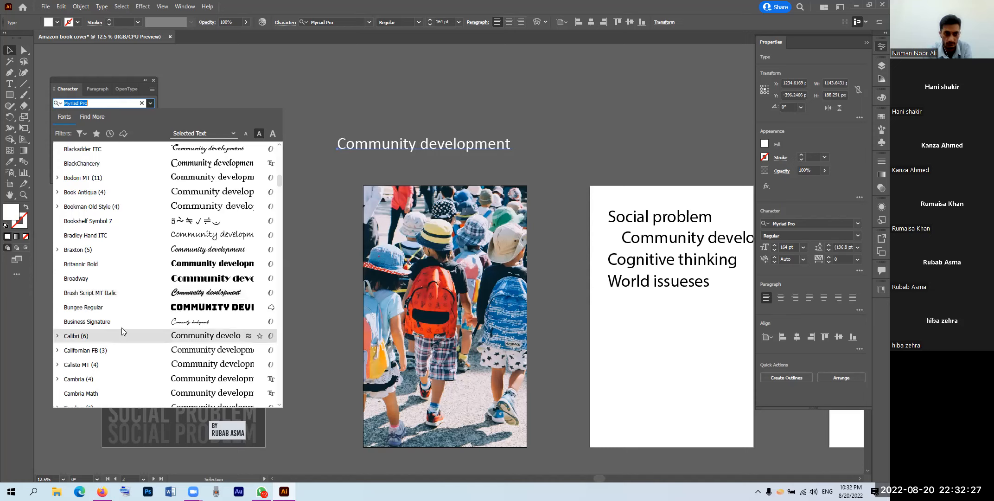
scroll(124, 324, "down", 3)
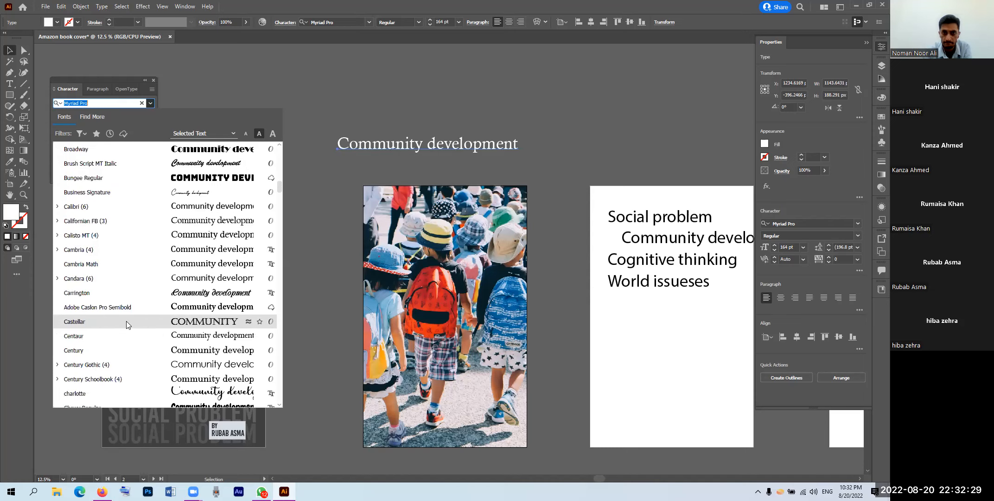
scroll(128, 338, "down", 1)
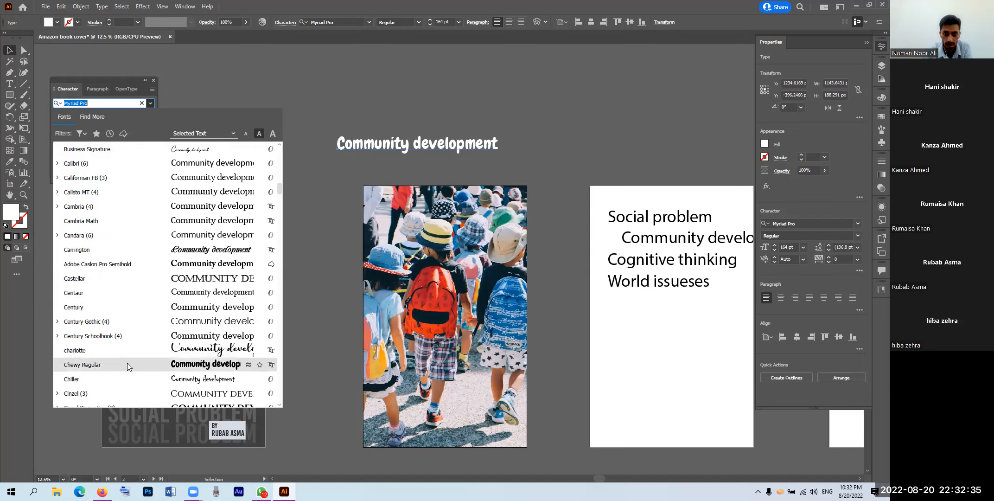
left_click(127, 364)
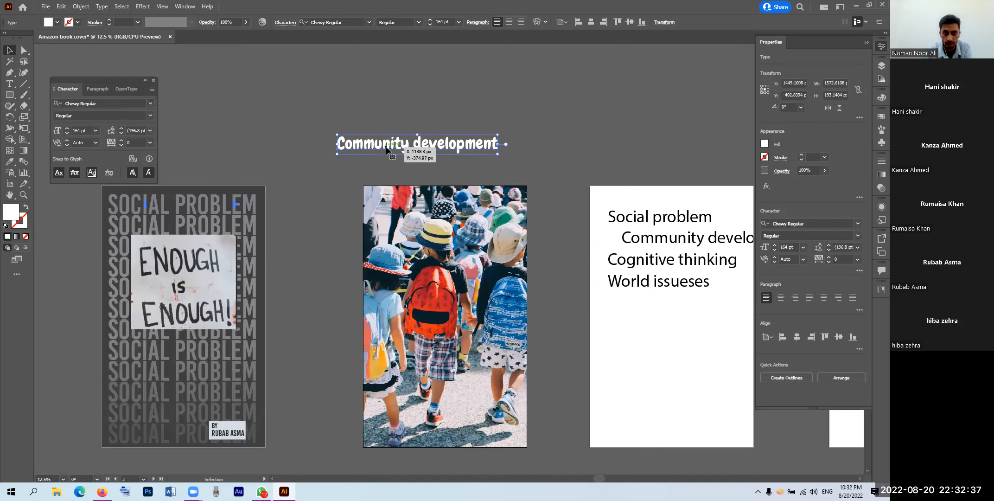
Step: Duplicate the title just above the original, browsing the font list without changing it
left_click_drag(376, 171, 370, 94)
left_click(150, 103)
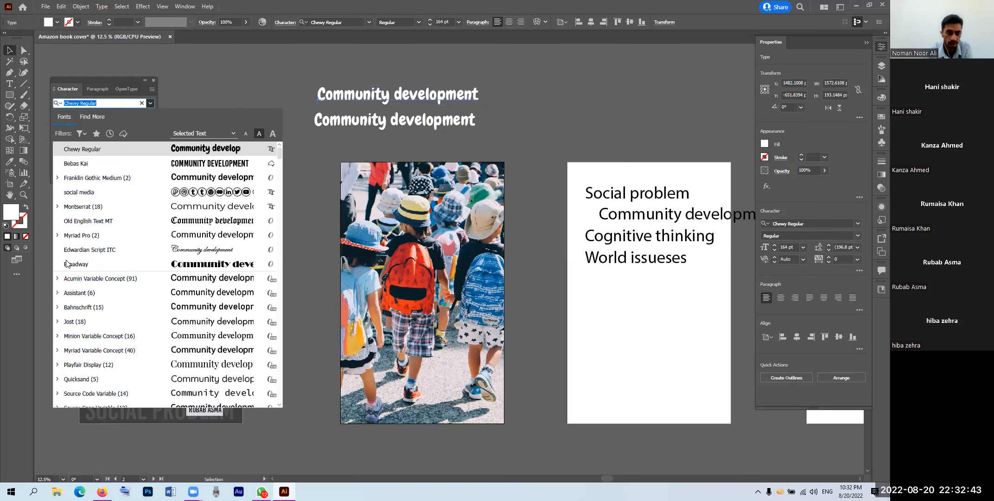
scroll(79, 297, "down", 10)
scroll(81, 299, "down", 4)
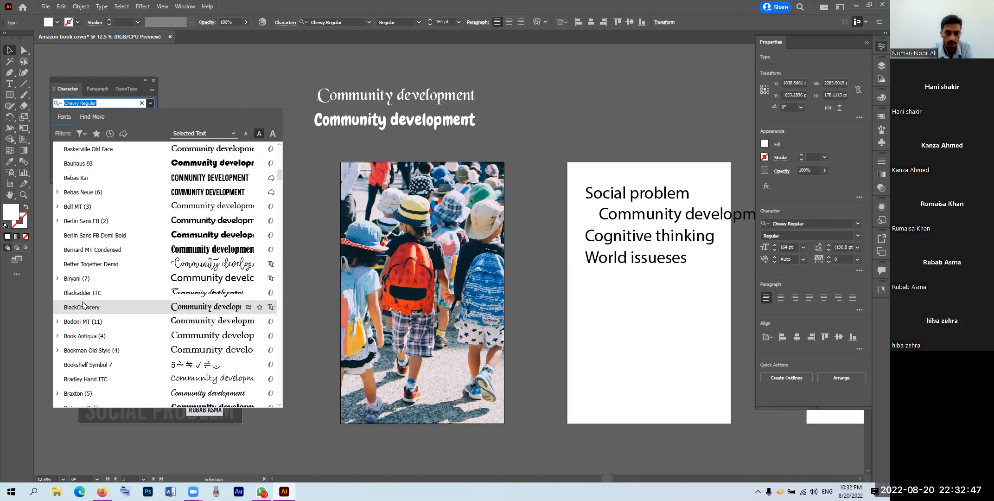
scroll(83, 304, "down", 2)
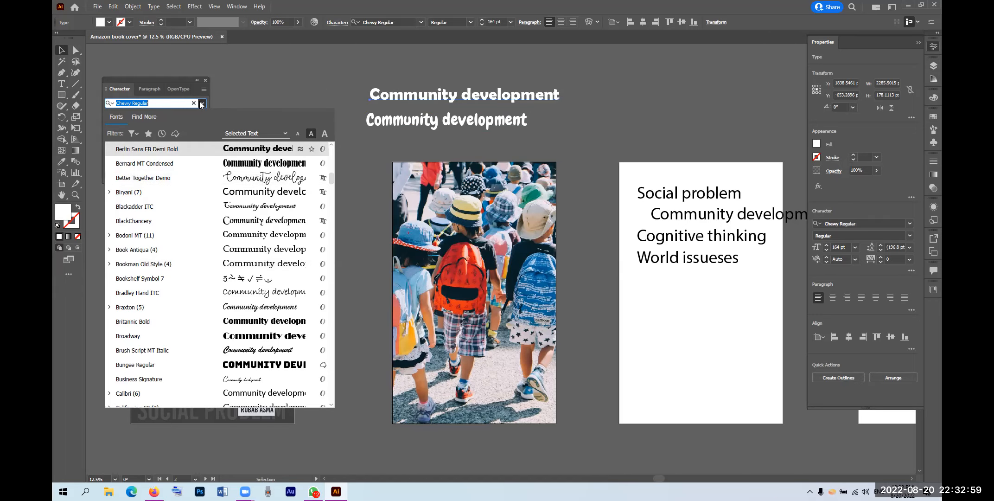
left_click(202, 104)
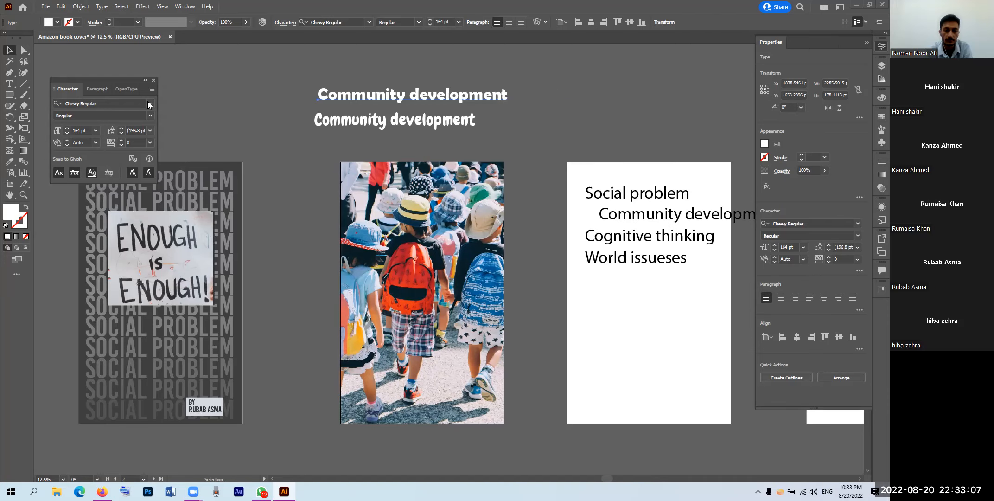
Step: Set the top copy of the title in Bungee Regular
left_click(150, 103)
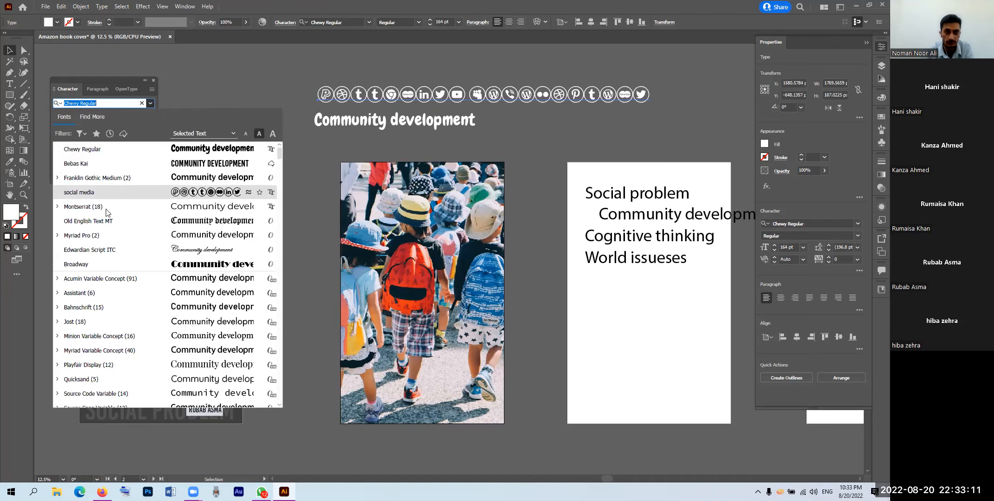
scroll(107, 227, "down", 2)
scroll(107, 230, "down", 5)
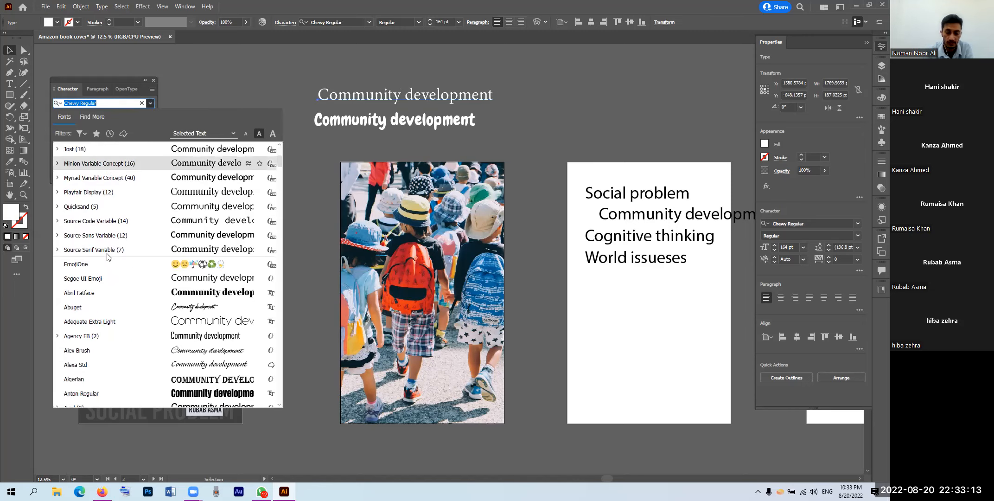
scroll(107, 255, "down", 1)
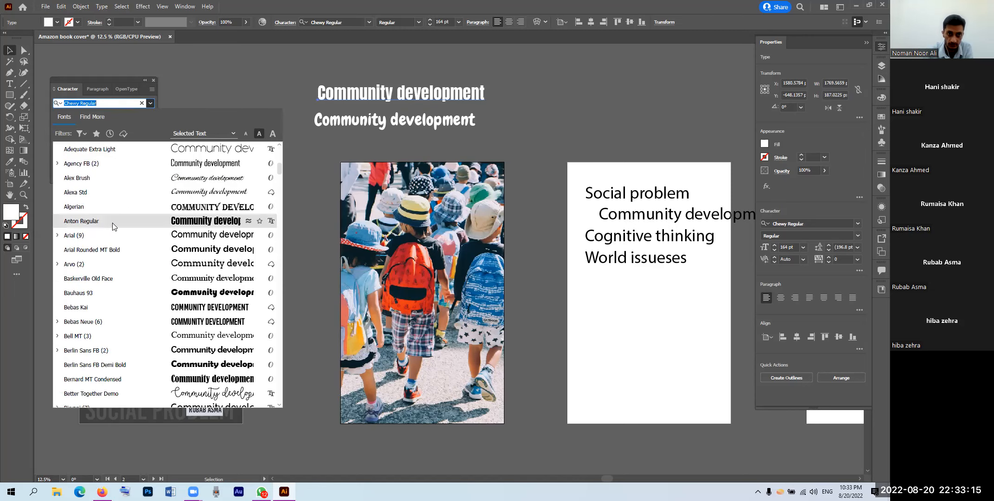
scroll(116, 277, "down", 3)
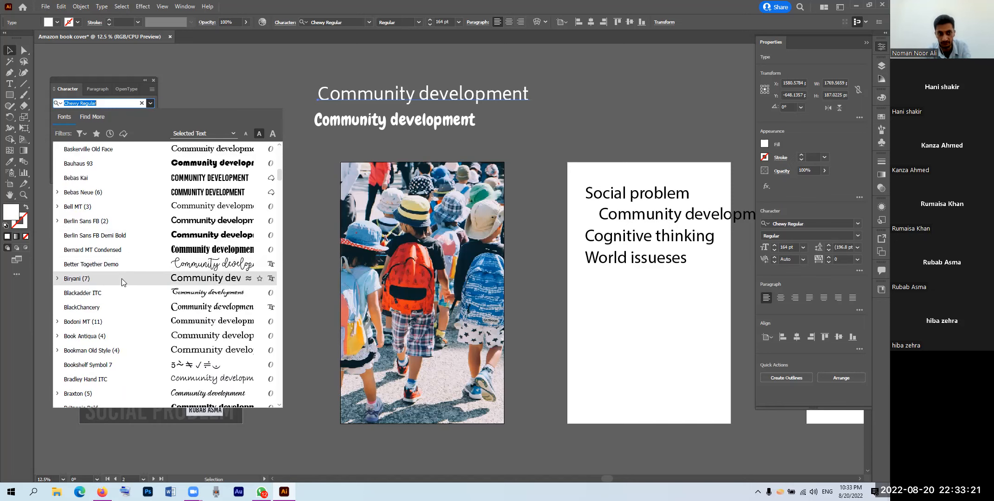
scroll(121, 278, "down", 1)
scroll(129, 295, "down", 3)
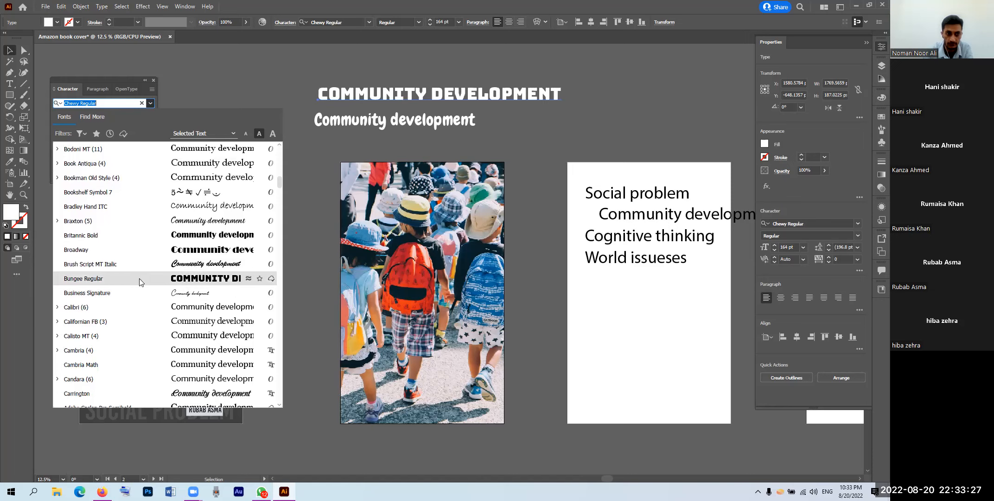
left_click(138, 278)
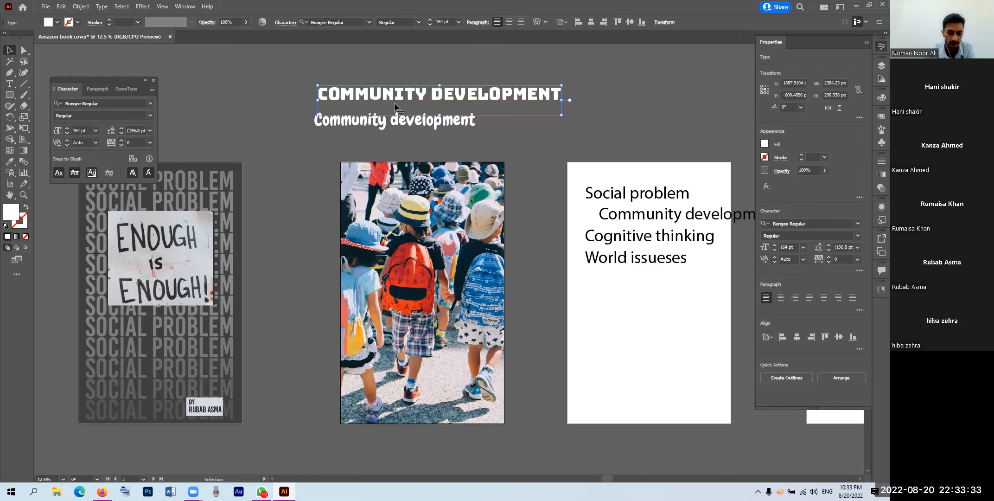
scroll(384, 106, "down", 1)
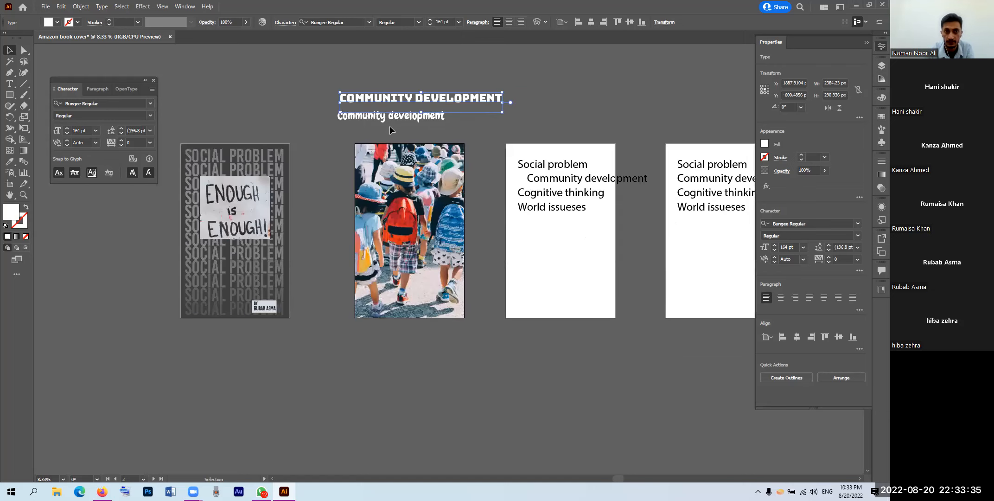
Step: Shrink the heading to 140 pt and draw a wide white rectangle near the photo's bottom
left_click_drag(501, 113, 472, 109)
left_click(378, 227)
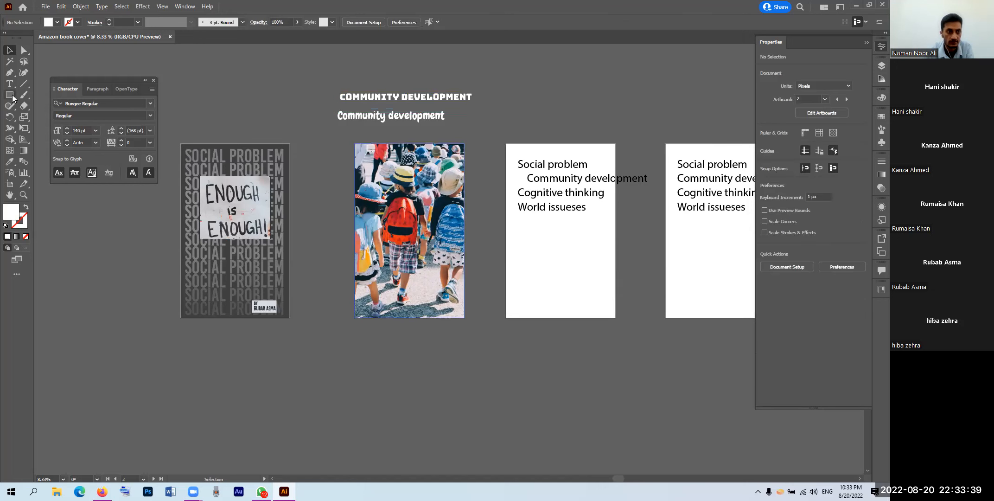
key("m")
left_click_drag(371, 264, 445, 301)
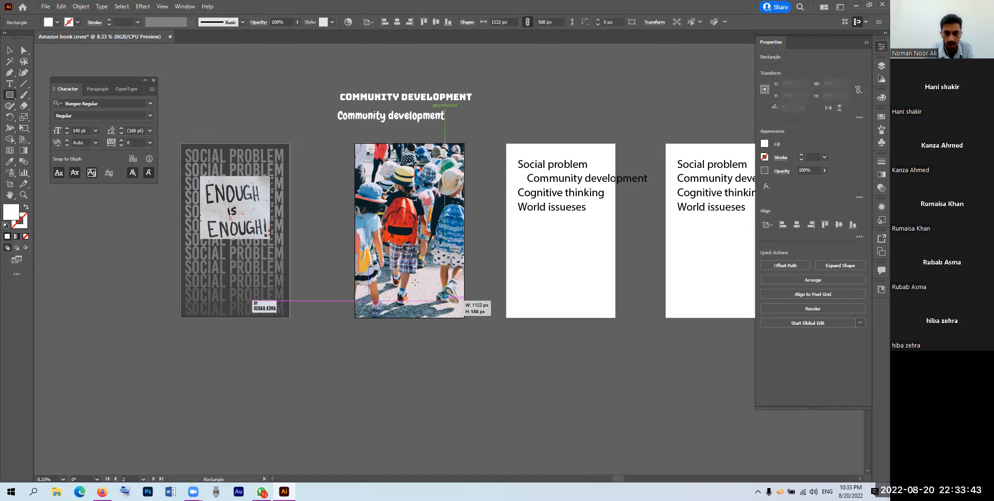
scroll(417, 249, "up", 2)
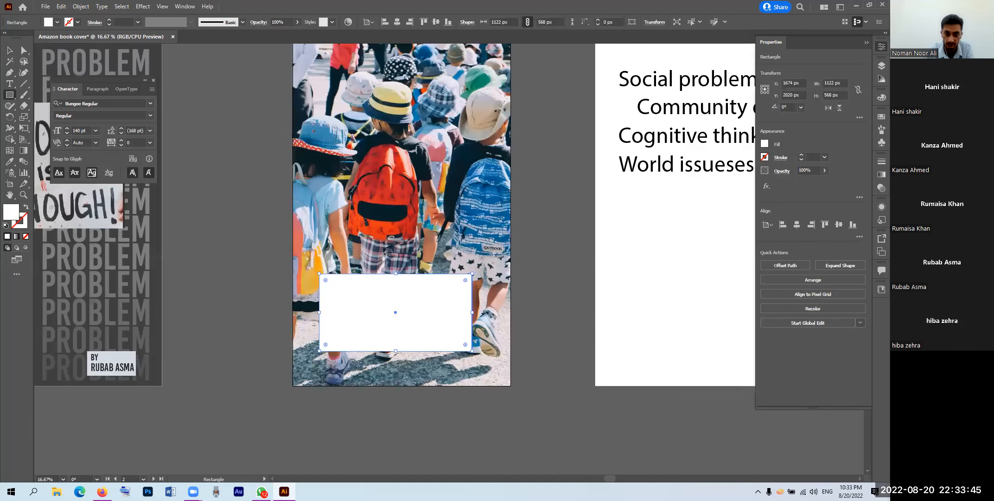
key("v")
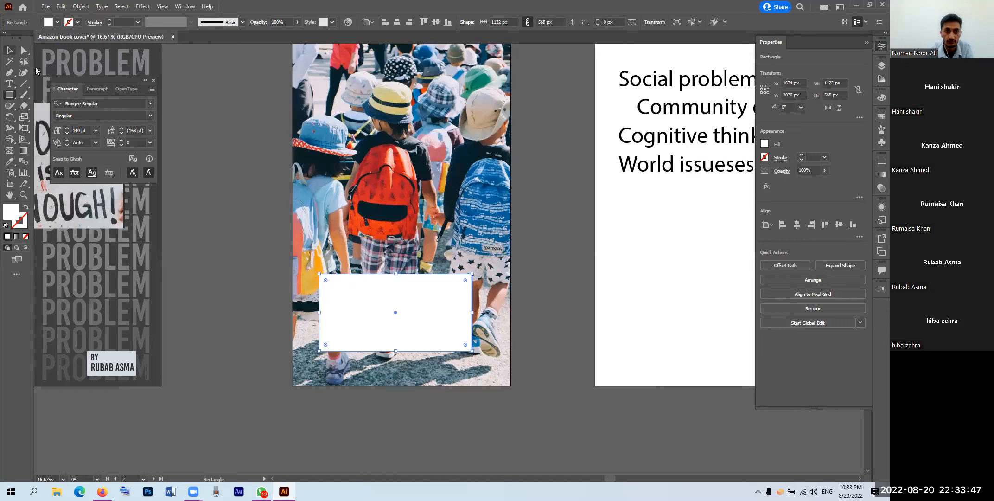
left_click_drag(473, 312, 494, 313)
left_click_drag(318, 313, 309, 313)
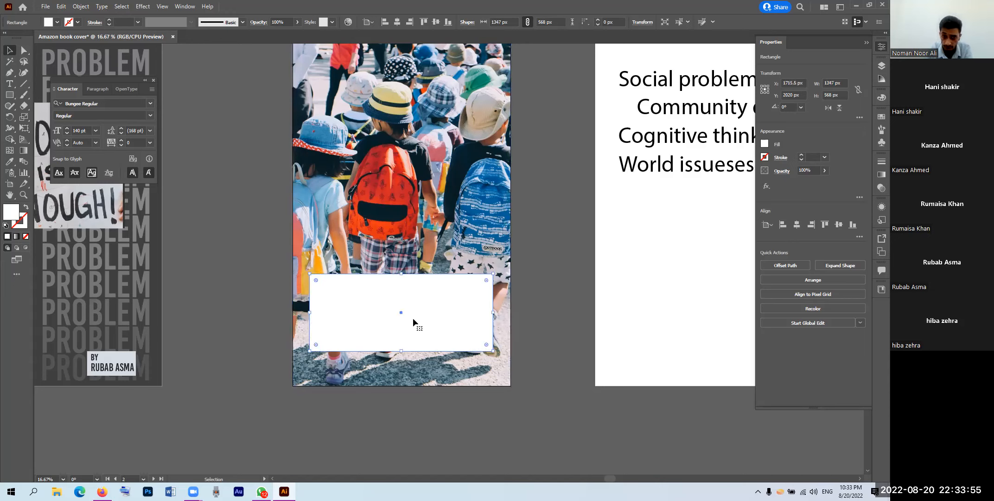
left_click_drag(432, 314, 431, 313)
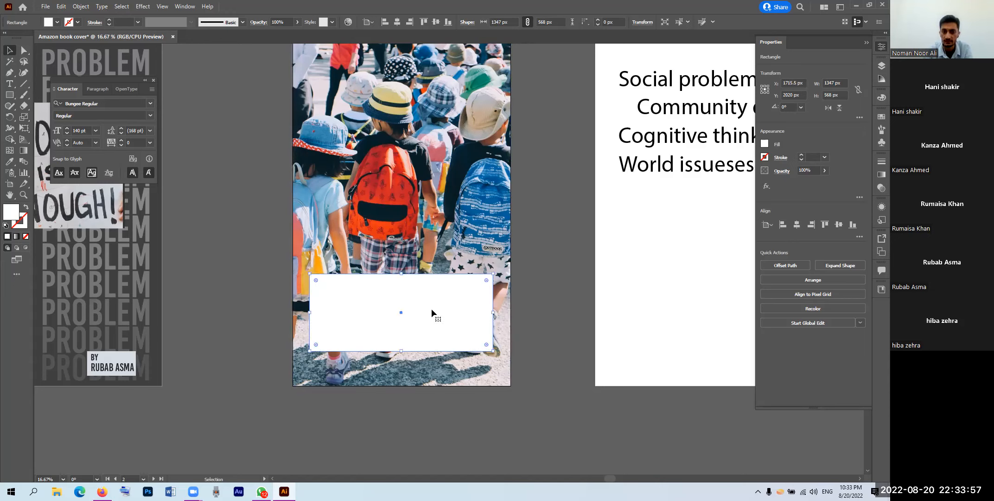
Step: Fill the rectangle with light blue sampled from a child's shirt using the Eyedropper
key("i")
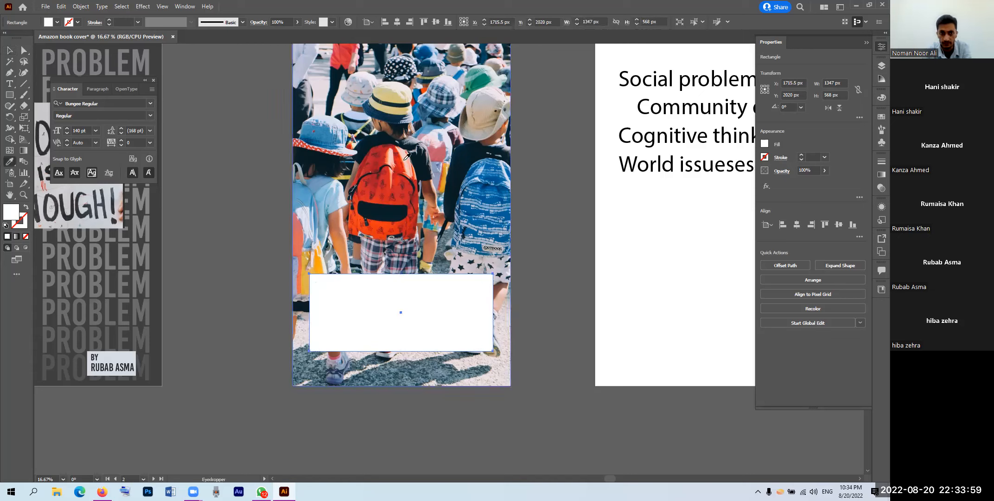
left_click(409, 157)
left_click(394, 176)
left_click(395, 178)
left_click(319, 197)
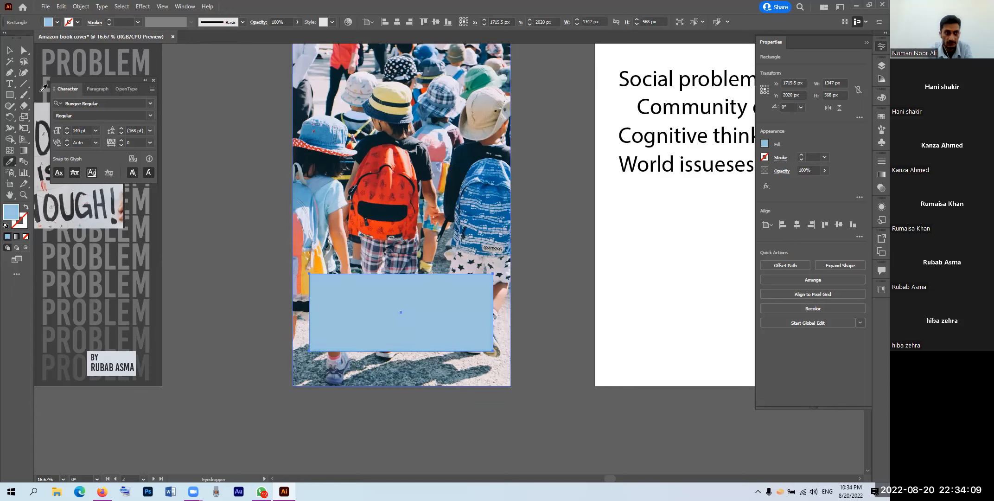
key("v")
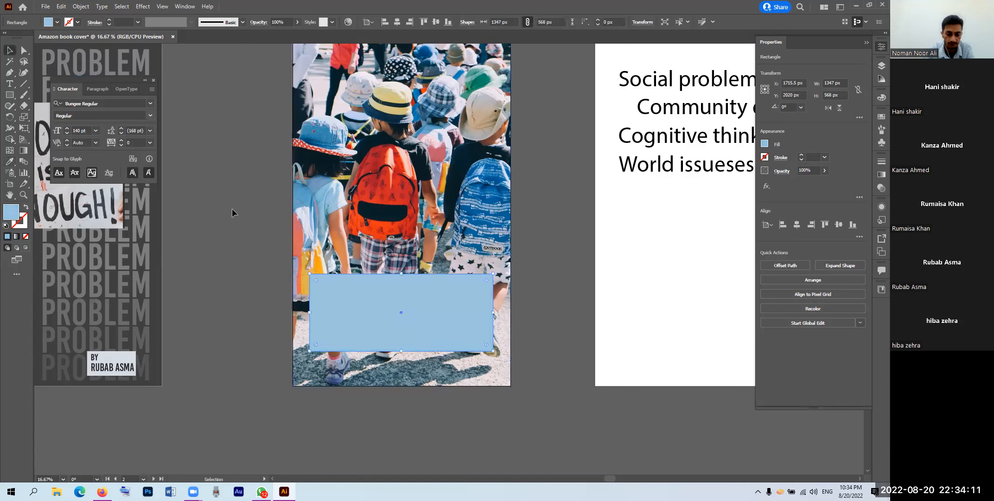
left_click(225, 242)
Step: Move the Community development title onto the blue box and scale it down to 116.9 pt
key("ctrl+minus")
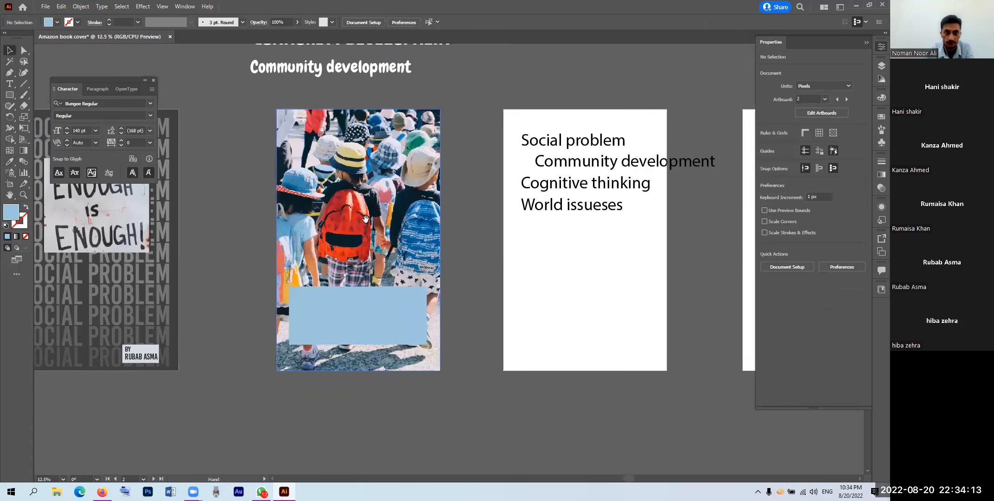
left_click_drag(356, 305, 362, 309)
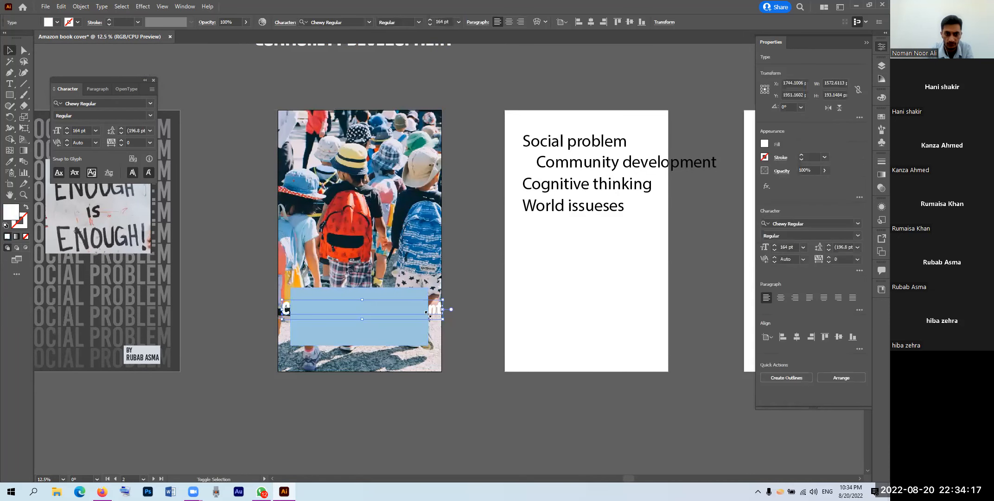
left_click_drag(431, 317, 421, 331)
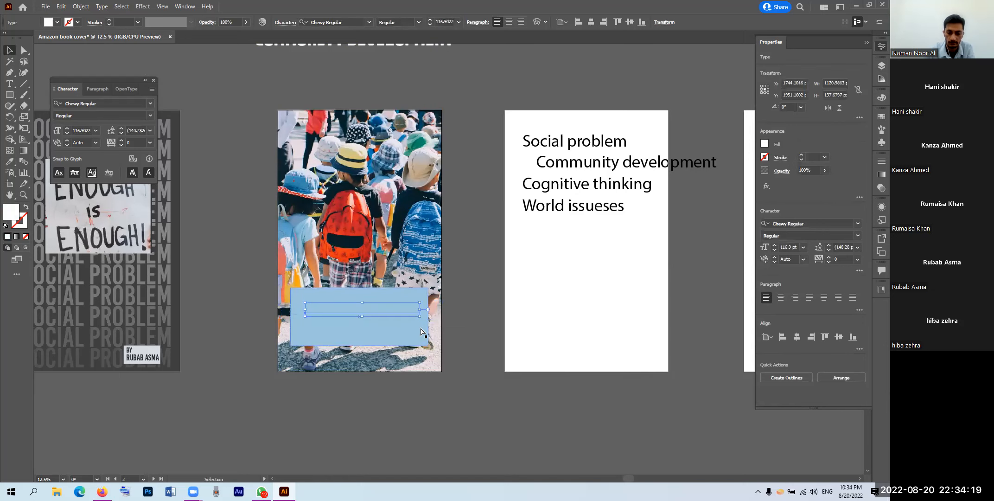
key("ctrl")
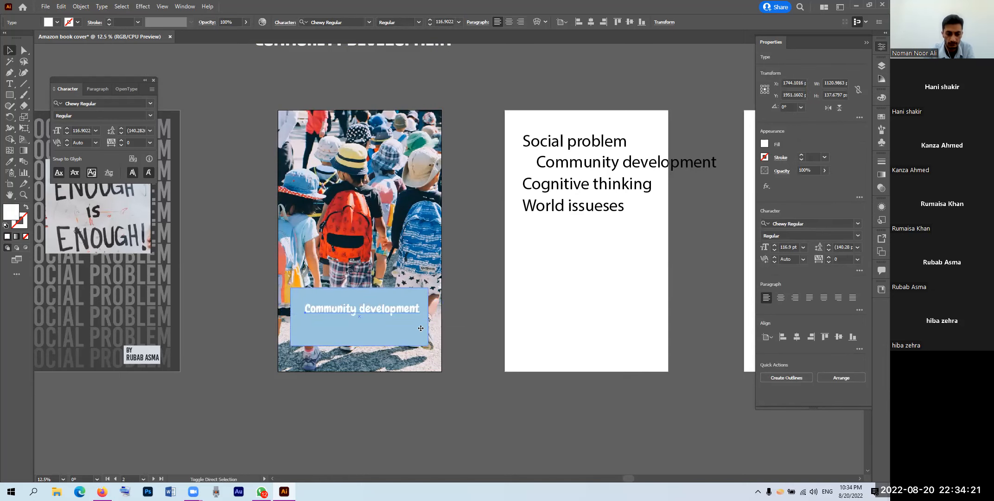
key("ctrl+plus")
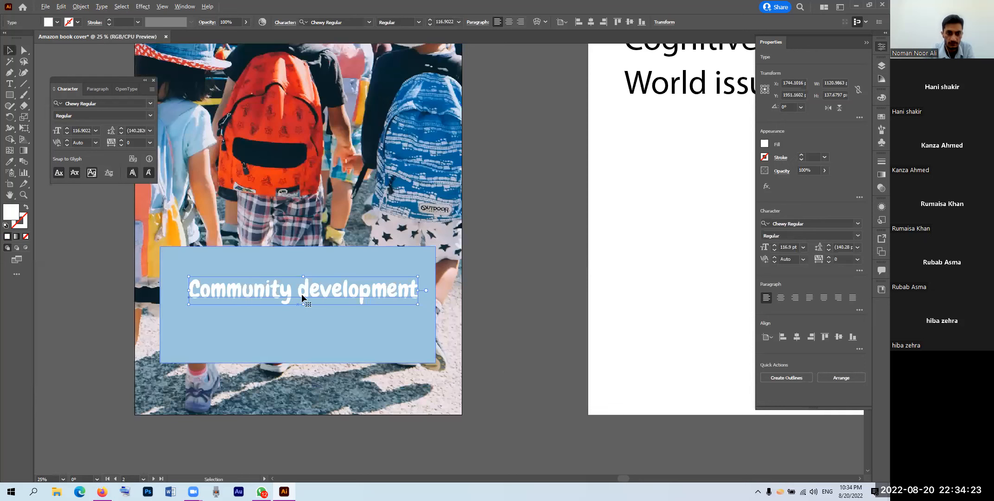
left_click_drag(301, 289, 300, 280)
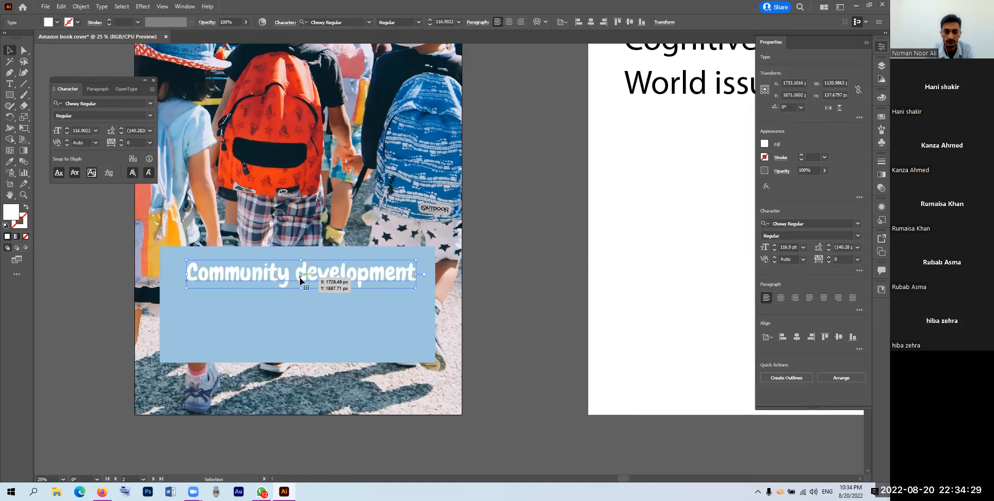
Step: Add a thick bright yellow stroke to the title in the Appearance panel
left_click(877, 209)
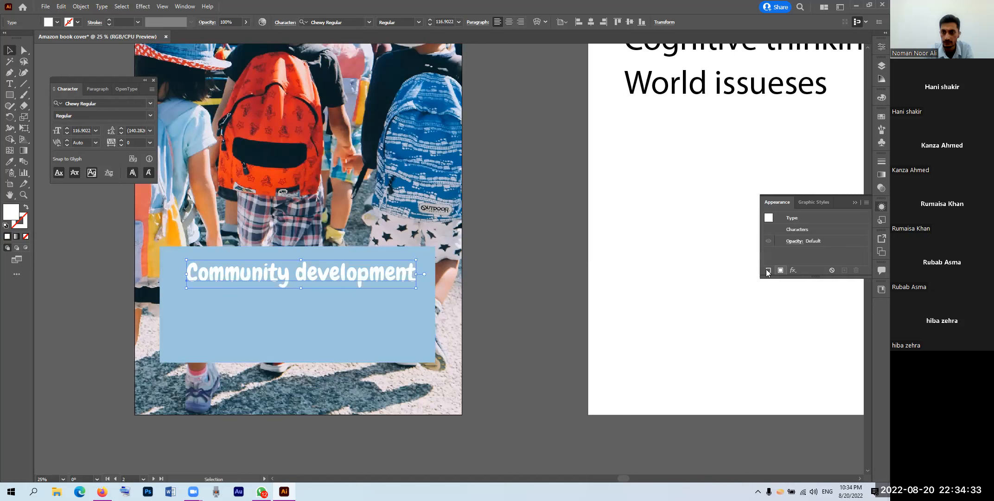
left_click(767, 270)
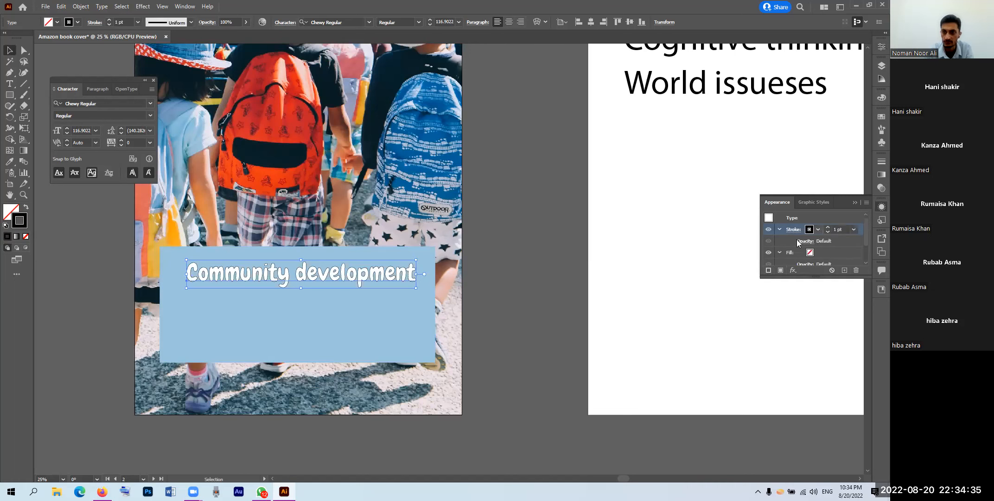
left_click(810, 229)
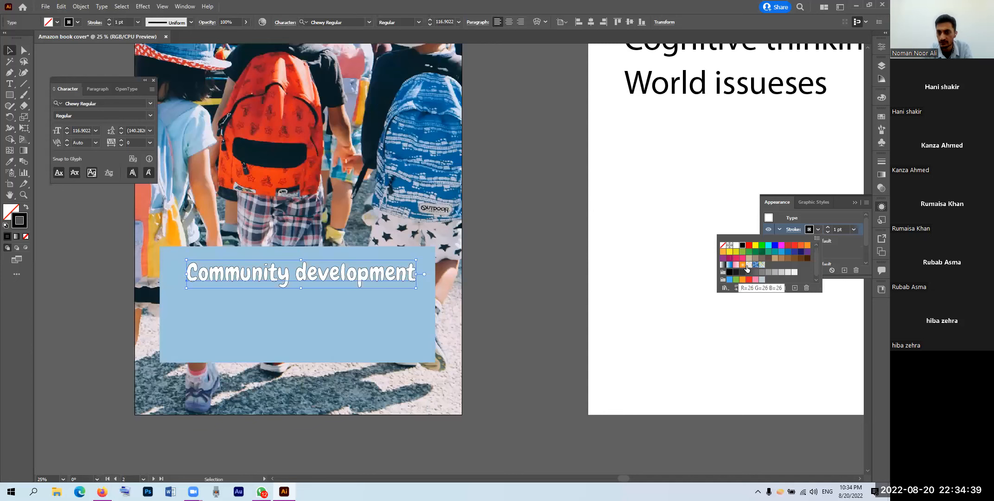
left_click(24, 223)
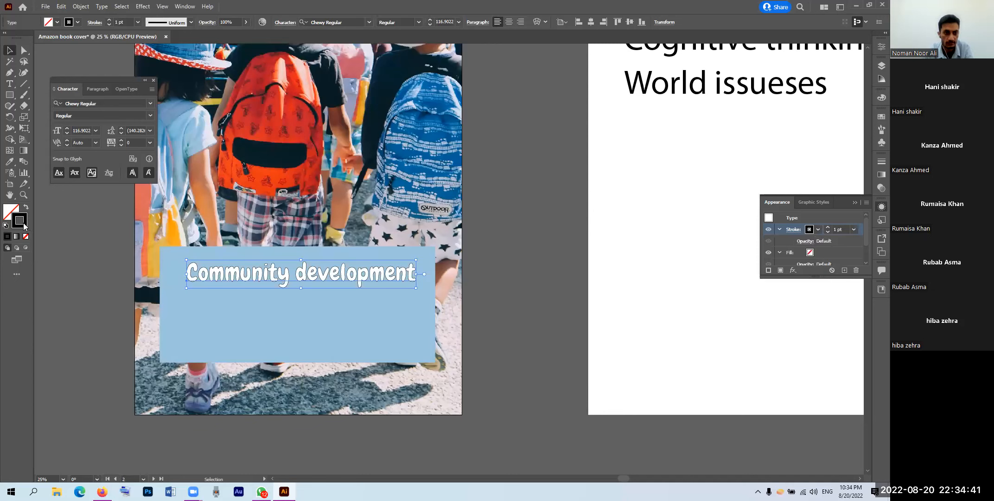
left_click(392, 245)
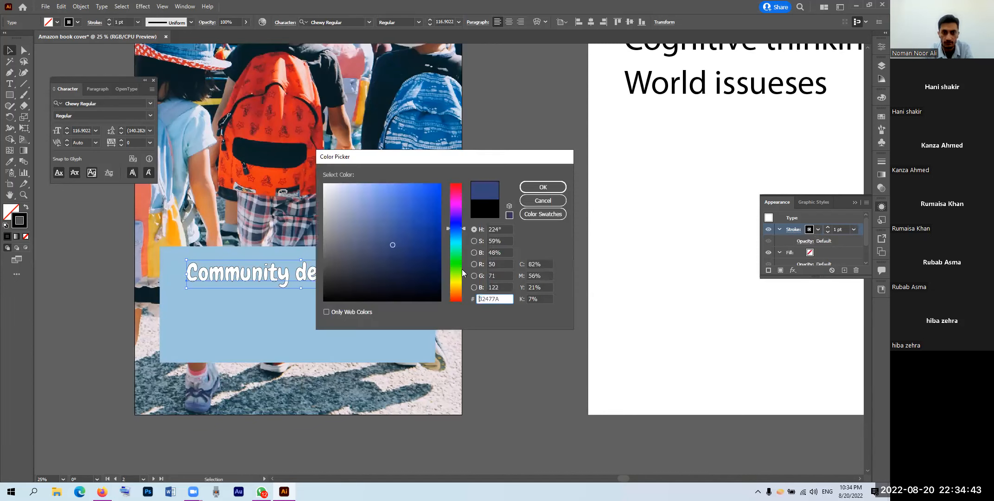
left_click(459, 281)
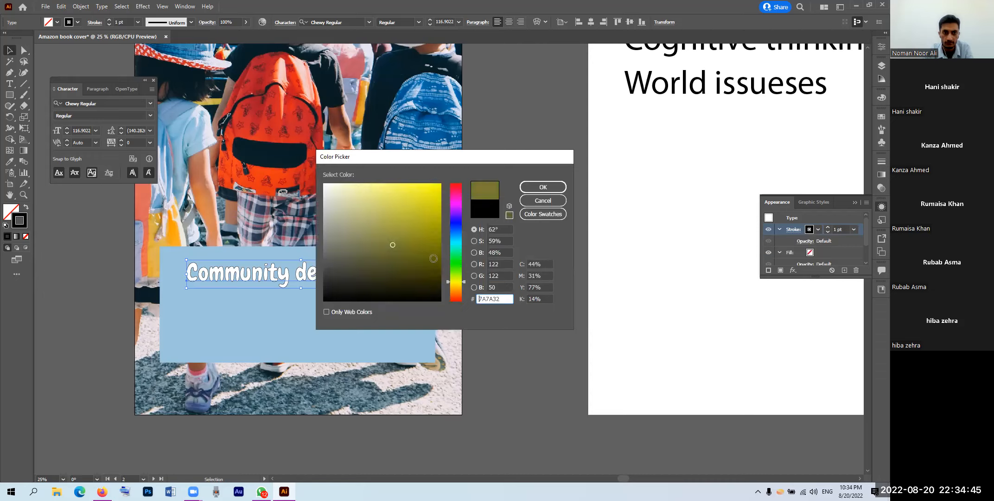
left_click_drag(460, 283, 461, 285)
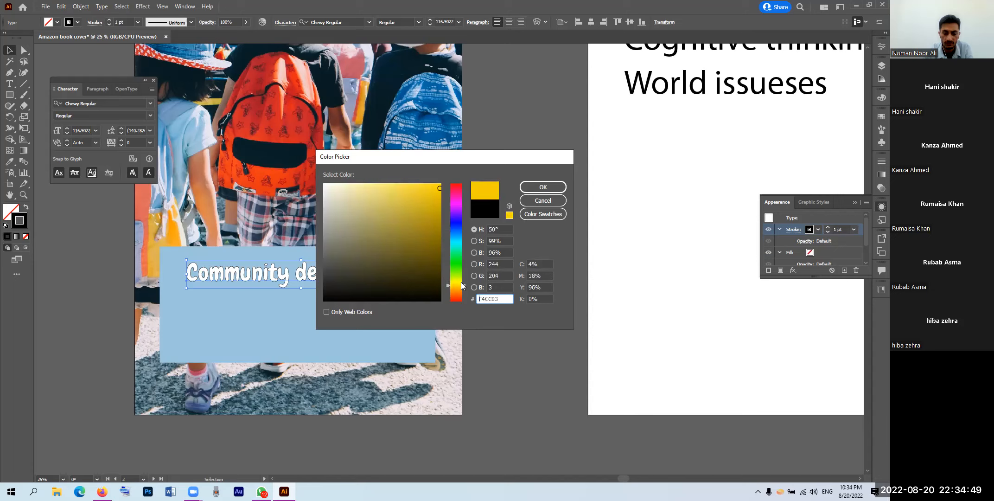
left_click(531, 189)
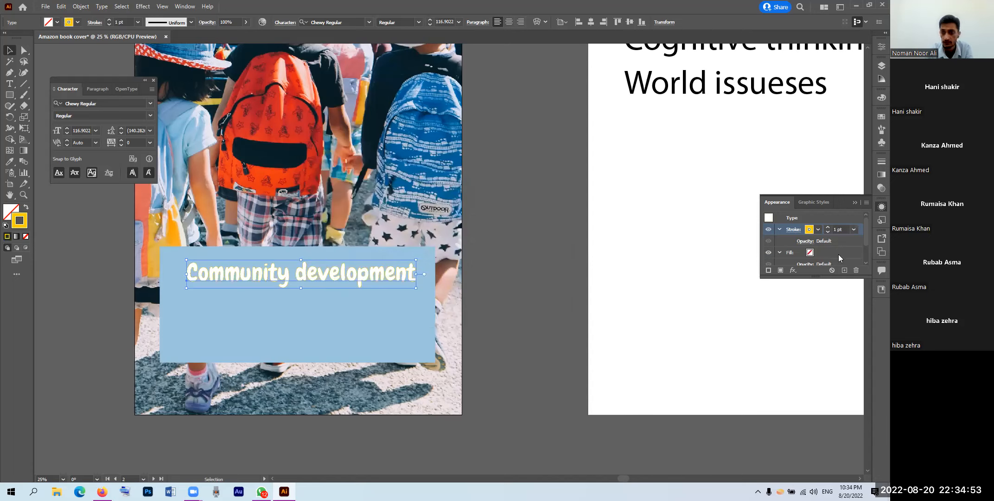
left_click(828, 227)
left_click(828, 227)
left_click(827, 227)
left_click(828, 227)
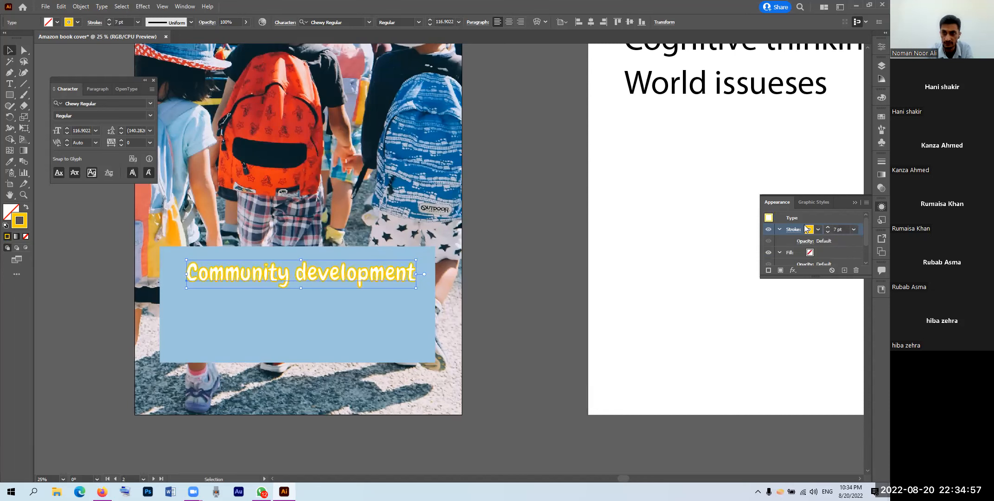
left_click_drag(797, 277, 807, 372)
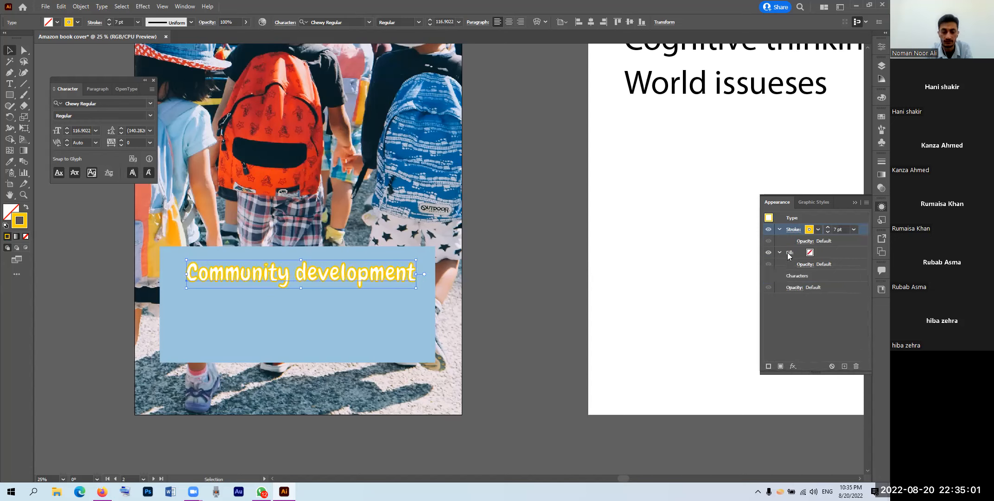
Step: Give the title a white fill placed above the stroke
left_click(810, 254)
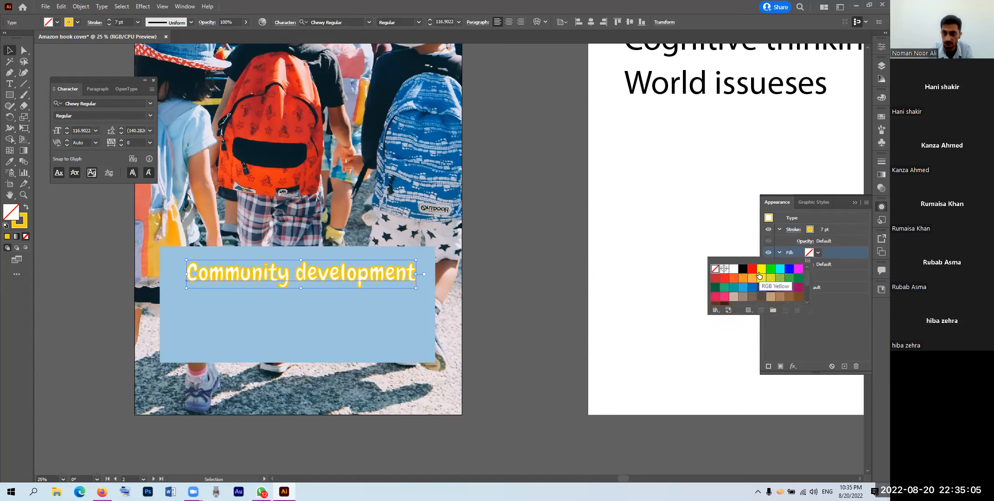
left_click(733, 268)
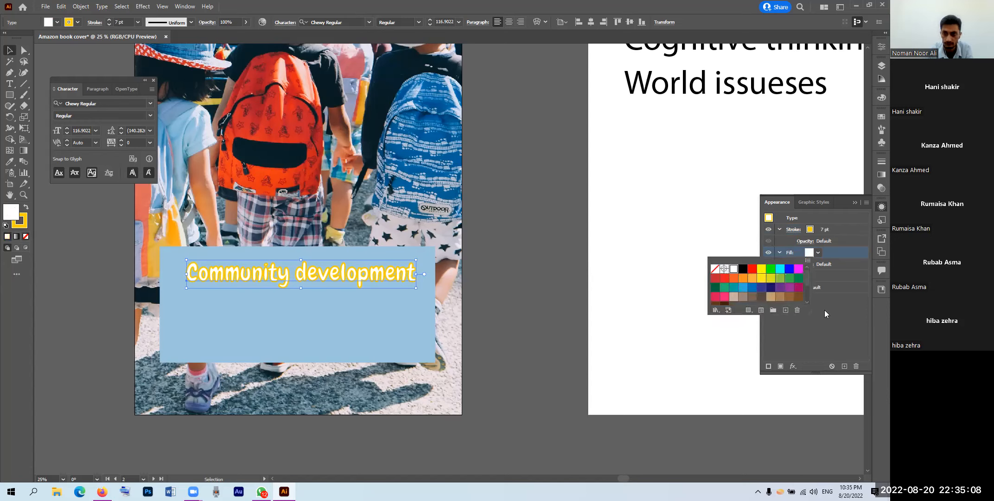
left_click_drag(791, 257, 794, 226)
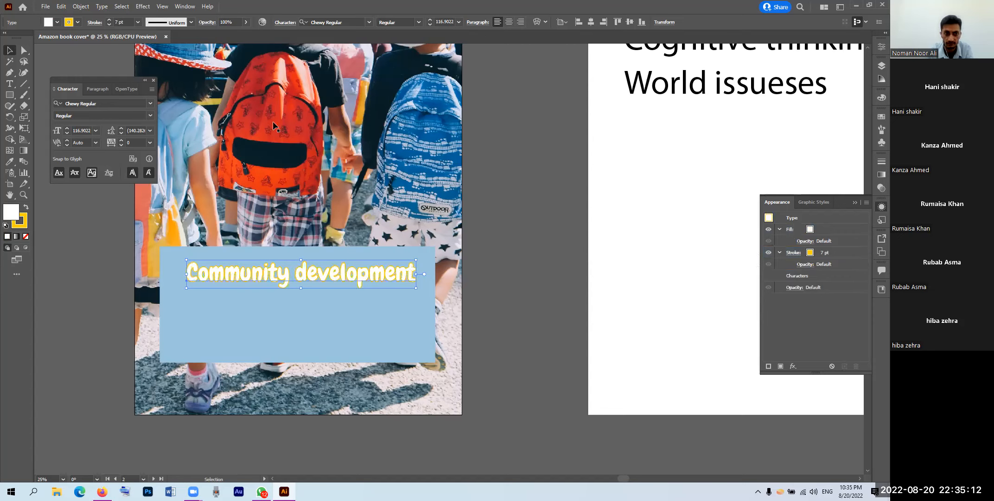
Step: Recolour the stroke red from the backpack, thicken it to 23 pt, and nudge the title left
left_click(810, 252)
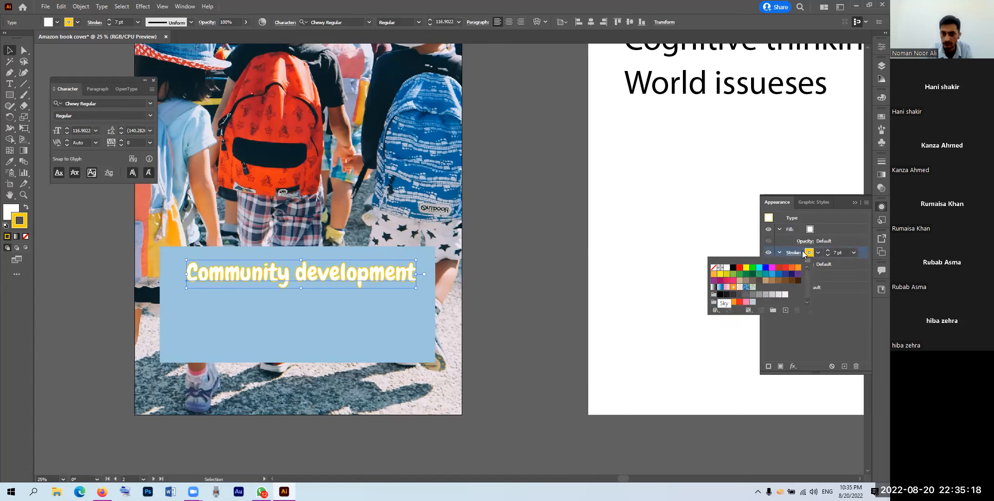
key("Escape")
left_click(9, 160)
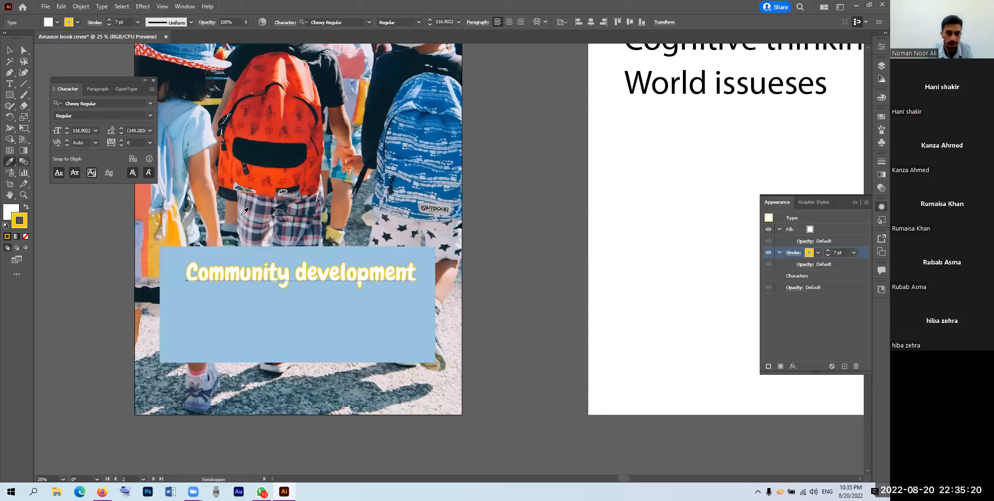
left_click(298, 111, "shift")
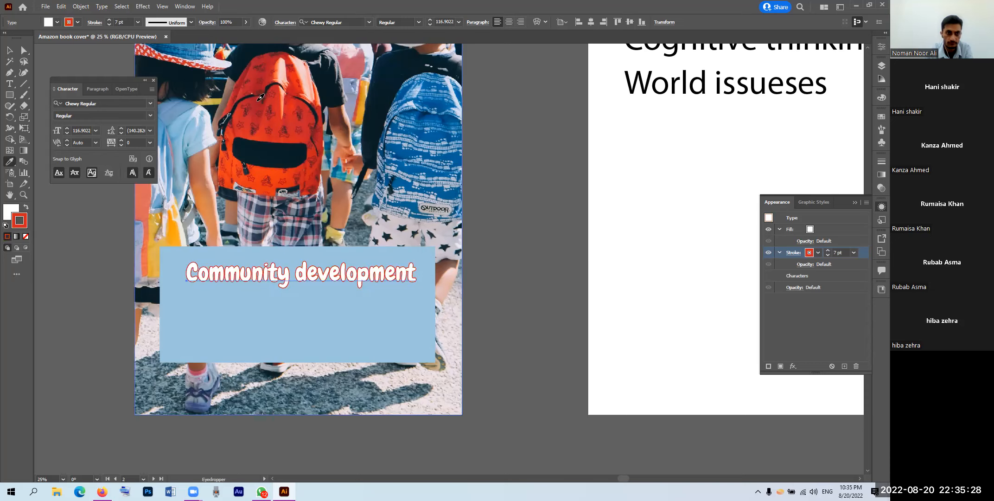
left_click(829, 251)
left_click(829, 250)
left_click(828, 250)
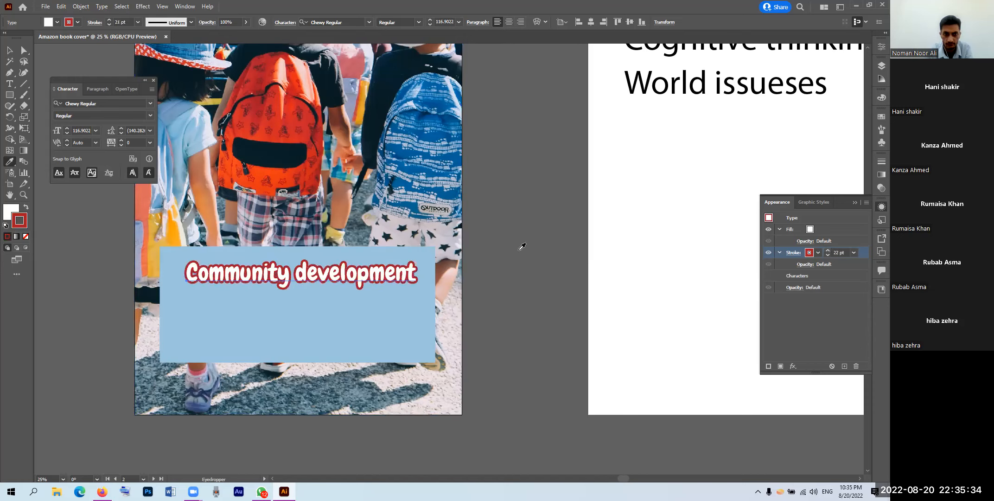
left_click(7, 50)
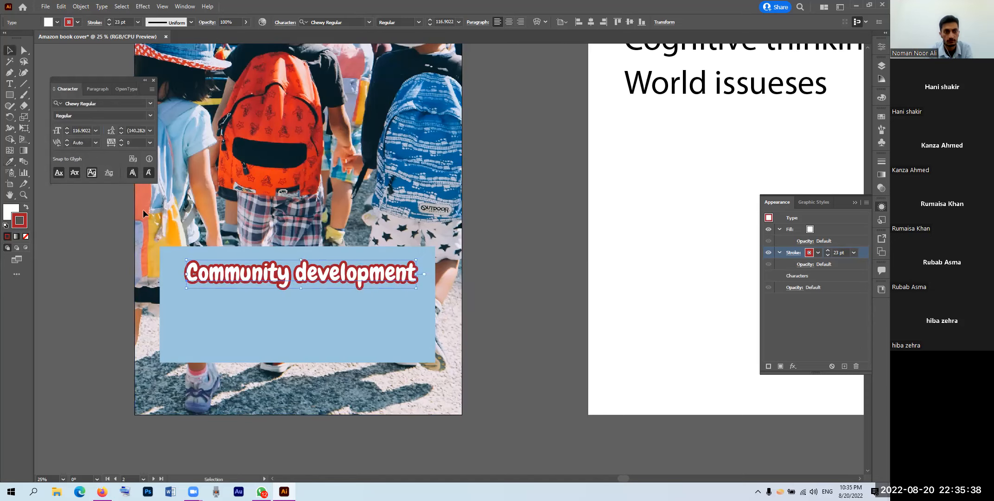
left_click_drag(303, 275, 301, 274)
scroll(309, 298, "down", 1)
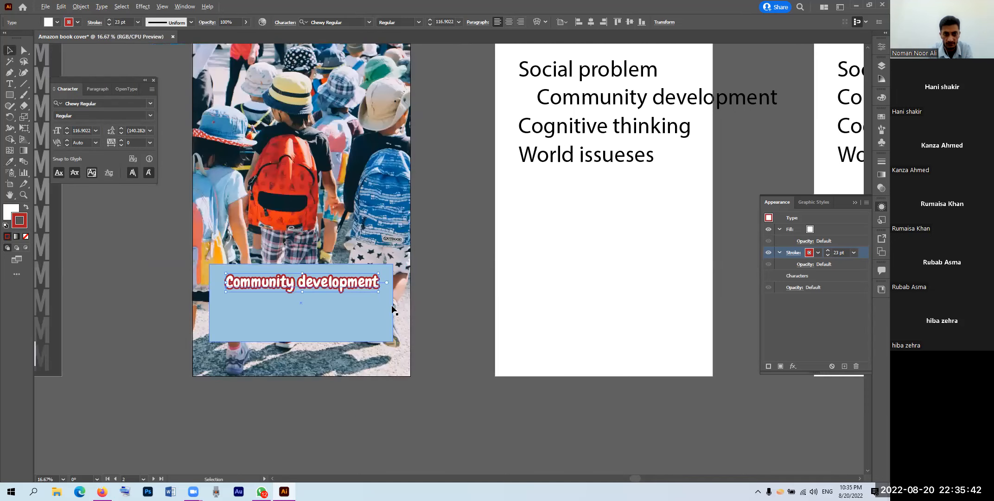
Step: Duplicate the title below, retype it as 'Book by' plus the author's name, and shrink it to 57.466 pt
left_click(444, 292)
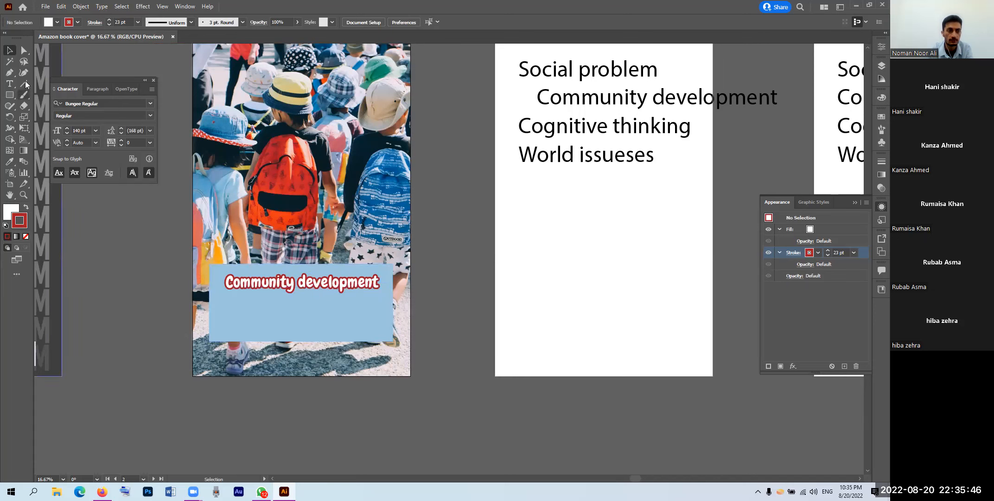
left_click_drag(318, 289, 310, 304)
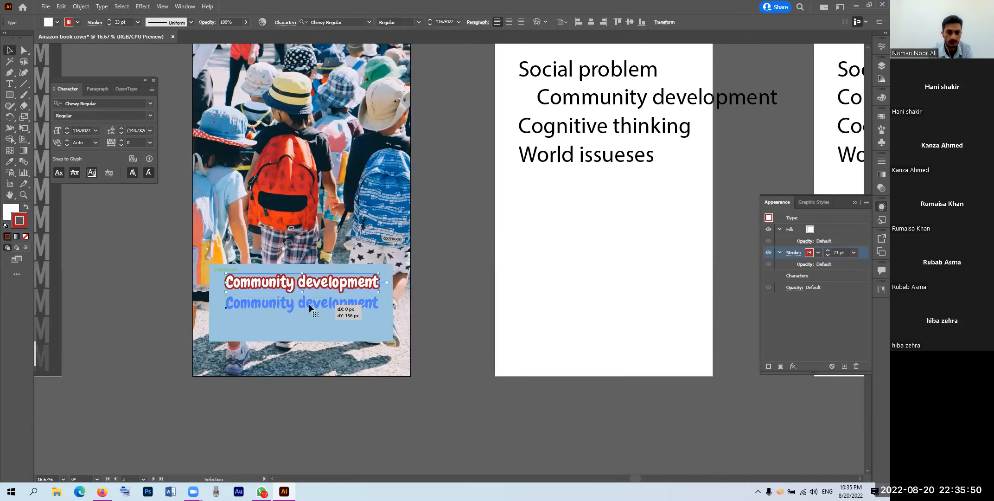
triple_click(307, 303)
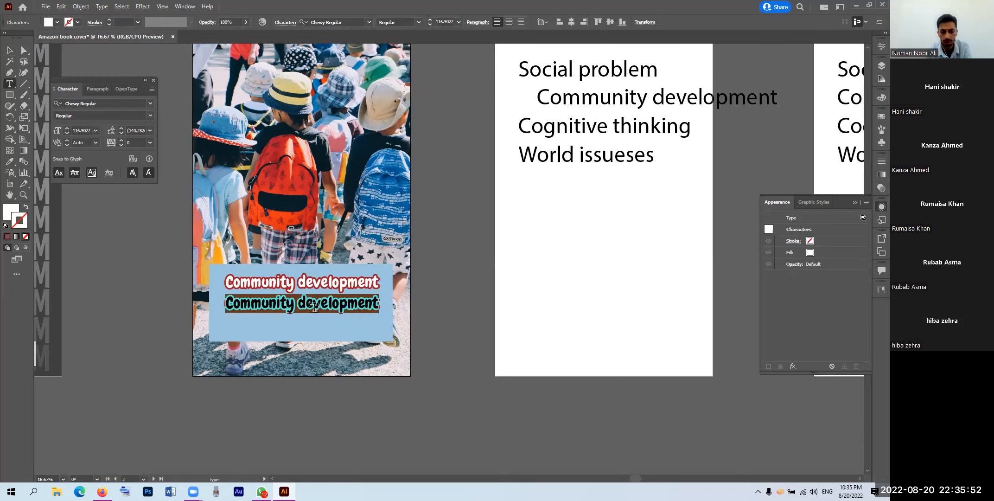
type("Book by ")
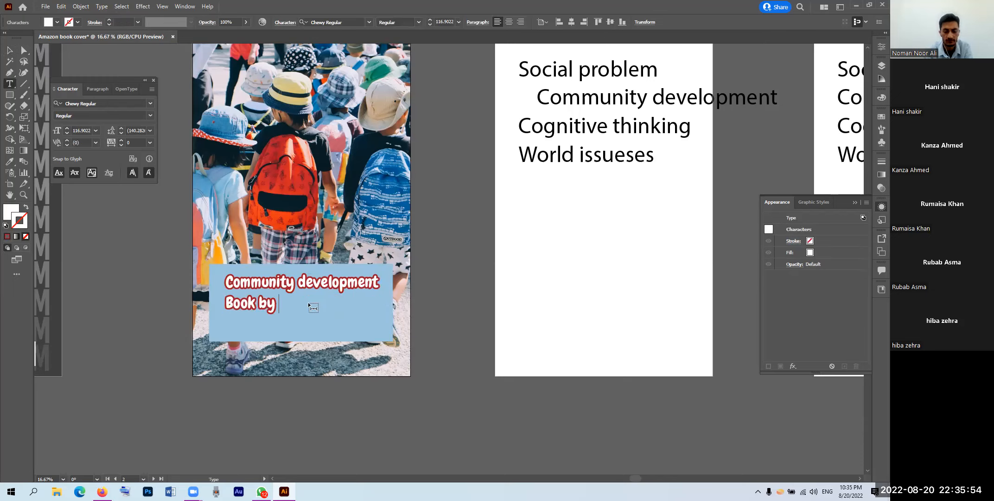
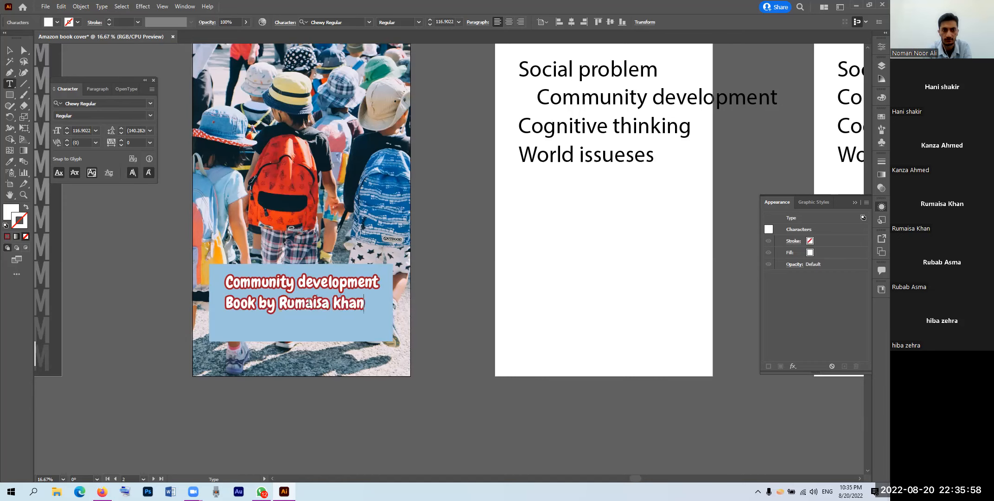
left_click(10, 49)
left_click_drag(364, 315, 316, 304)
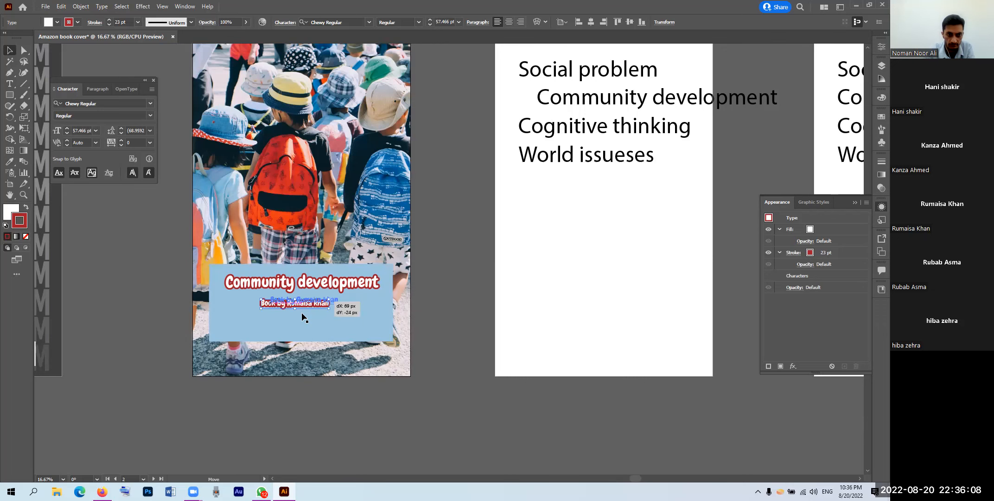
Step: Reduce the 'Book by' line's red stroke to 16 pt and drag it near the box's bottom edge
key("ctrl+plus")
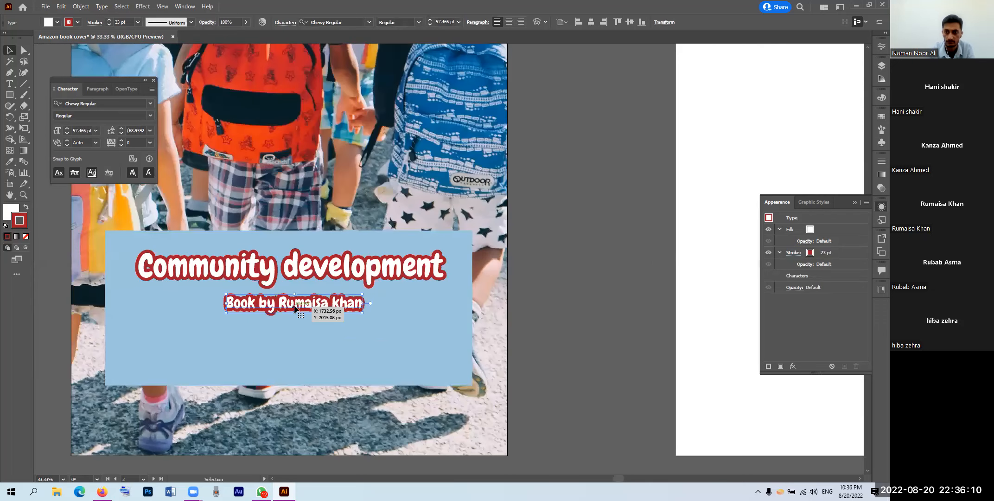
key("shift+Down")
left_click(825, 253)
left_click(828, 256)
left_click(828, 255)
left_click(828, 255)
left_click(828, 255)
left_click(828, 255)
left_click(828, 254)
left_click(828, 254)
left_click(828, 254)
left_click(828, 254)
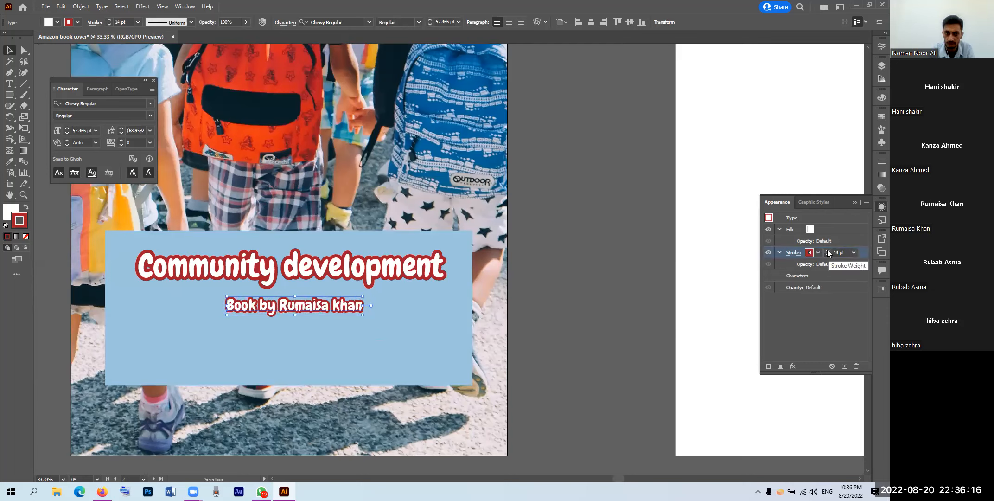
left_click(827, 250)
left_click(827, 250)
left_click(827, 250)
left_click(827, 249)
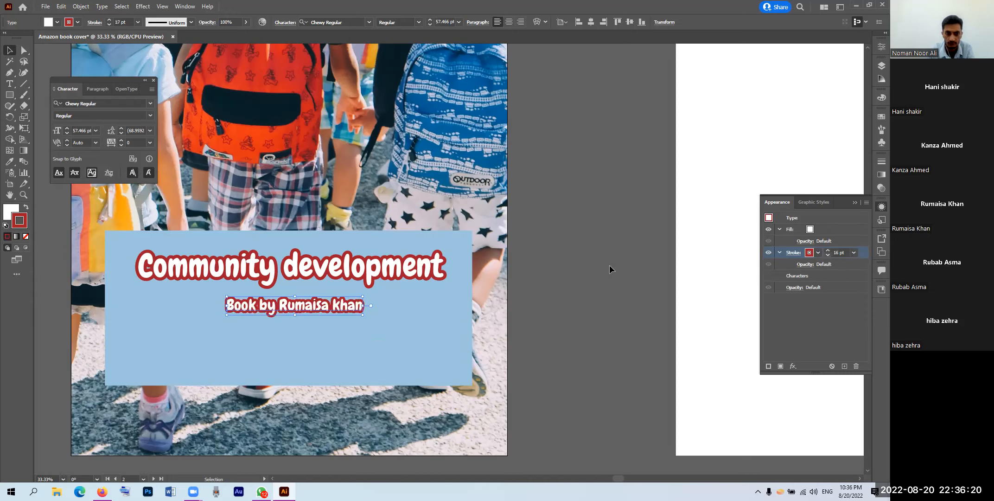
left_click(580, 259)
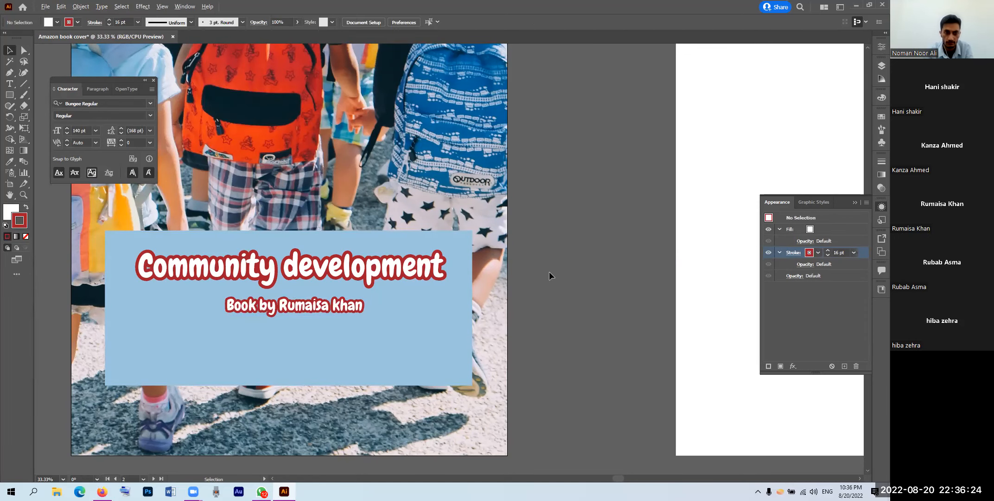
key("ctrl+minus")
left_click_drag(354, 305, 353, 338)
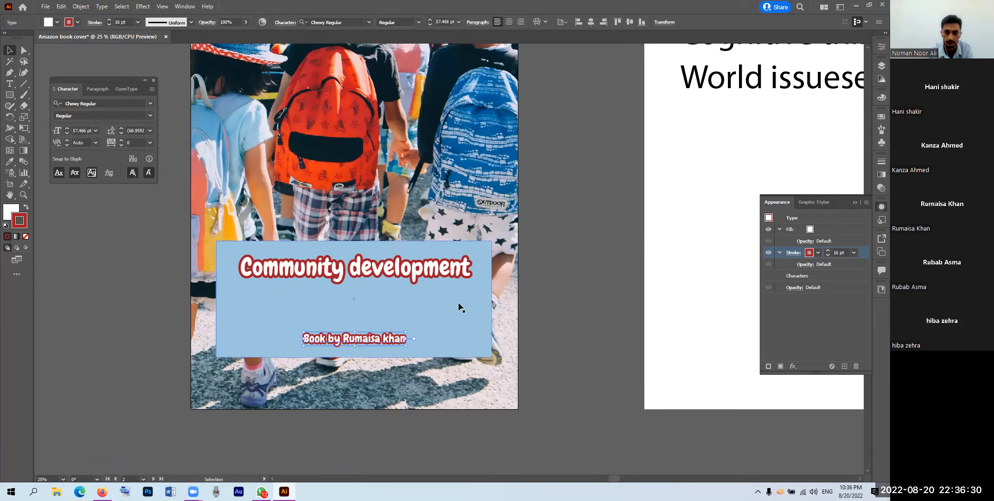
Step: Apply a Drop Shadow with 25% opacity to the light-blue box behind the text
left_click(465, 320)
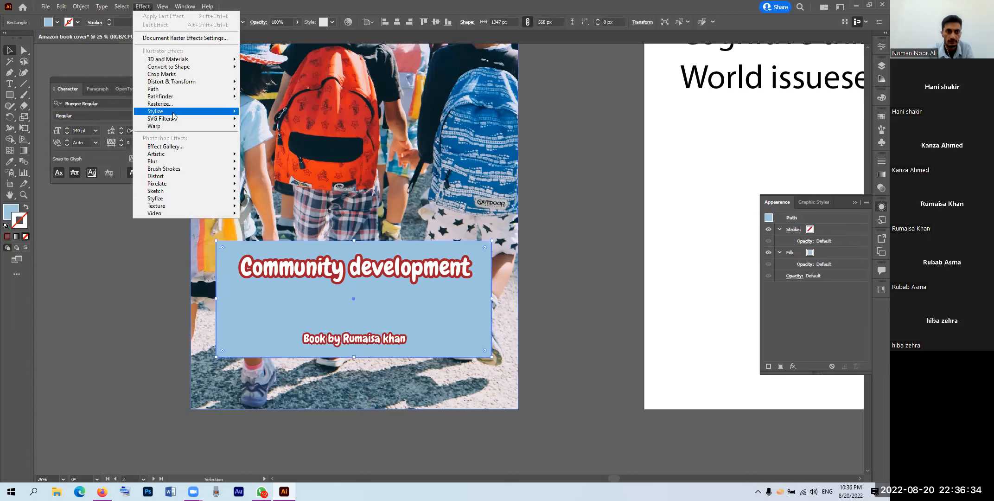
mouse_move(186, 114)
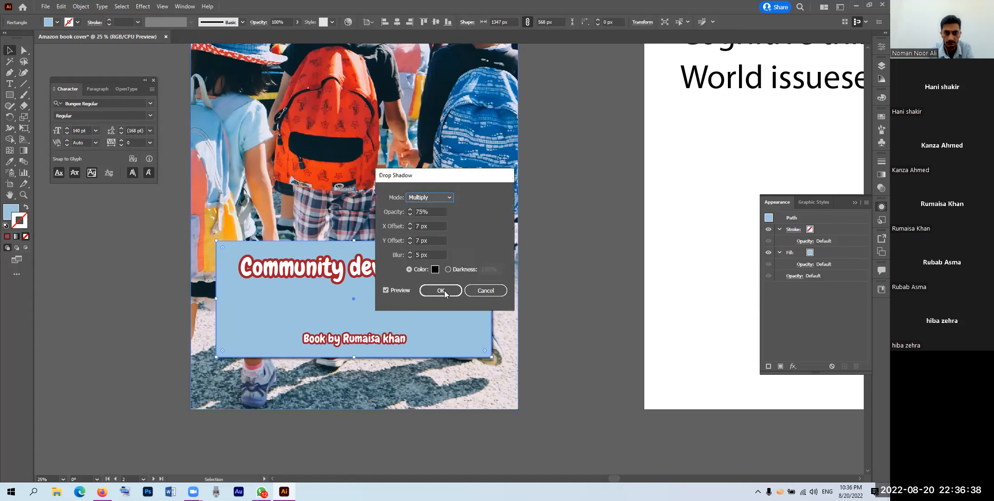
left_click_drag(422, 212, 413, 211)
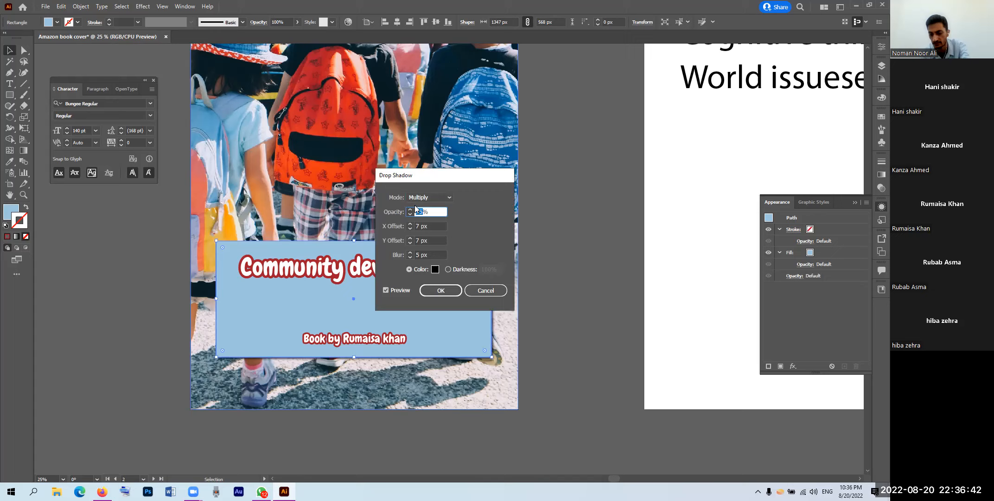
type("25")
left_click(437, 292)
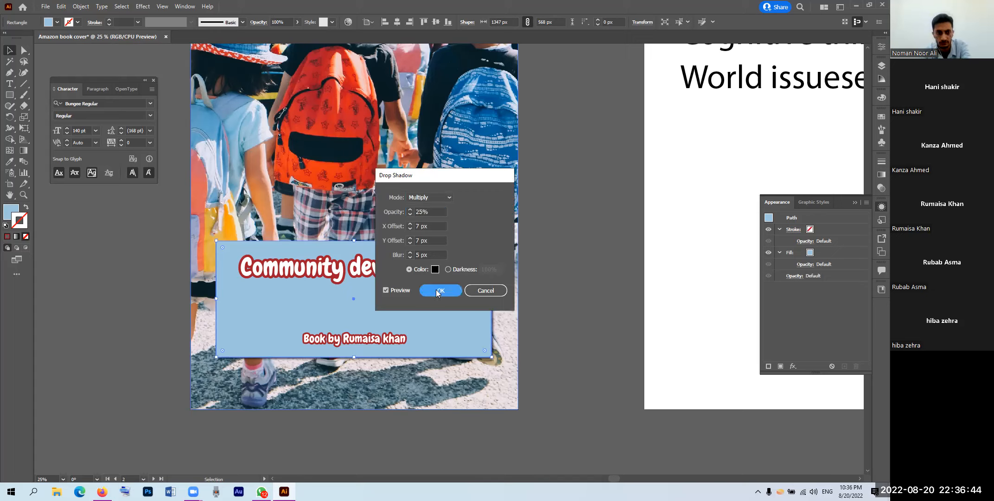
left_click(596, 308)
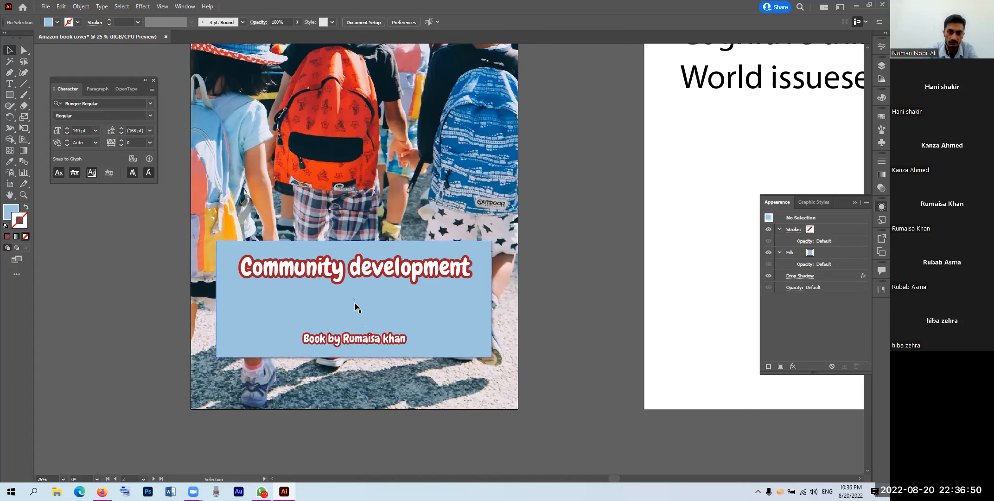
left_click_drag(8, 96, 36, 116)
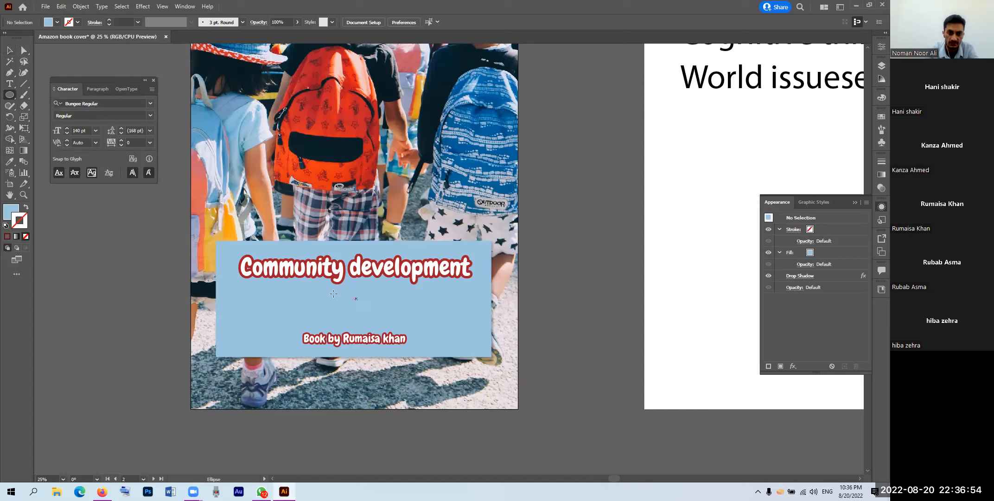
Step: Draw a 166 px unfilled circle between title and credit with a 6 pt black stroke
left_click_drag(333, 289, 367, 323)
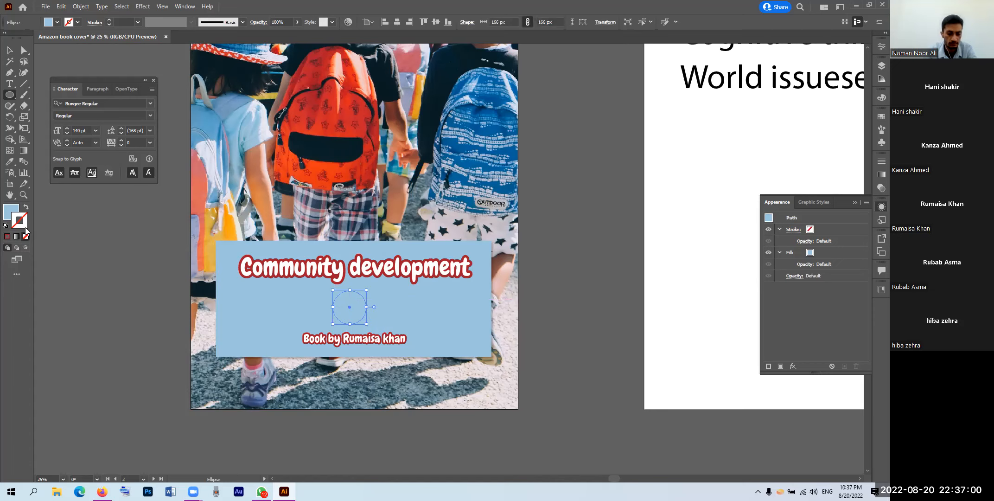
key("shift+x")
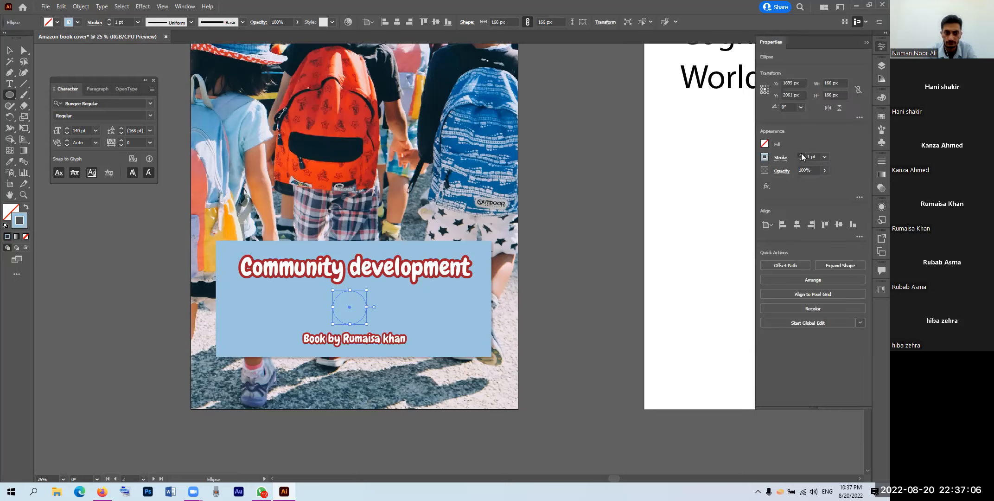
left_click(800, 155)
left_click(801, 155)
left_click(801, 155)
left_click(800, 154)
left_click(801, 159)
left_click(801, 159)
left_click(801, 160)
left_click(802, 159)
left_click(765, 157)
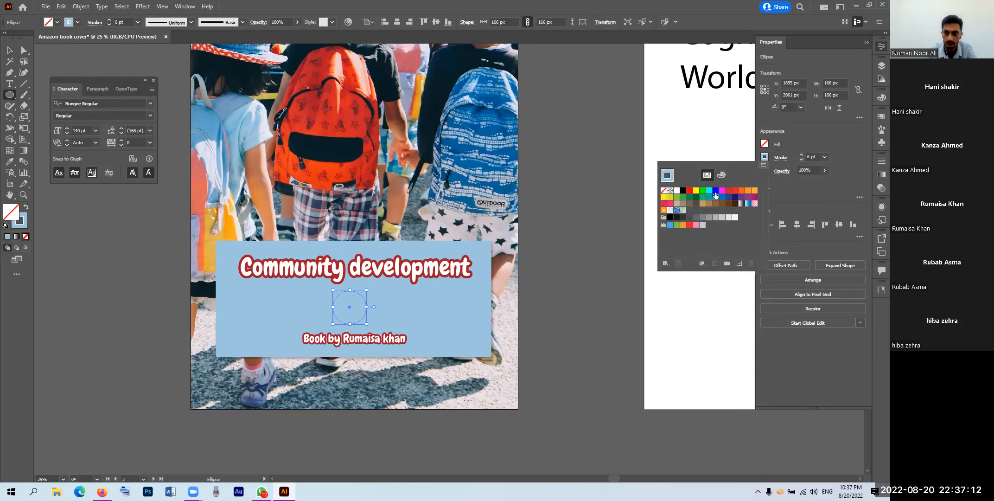
left_click(683, 190)
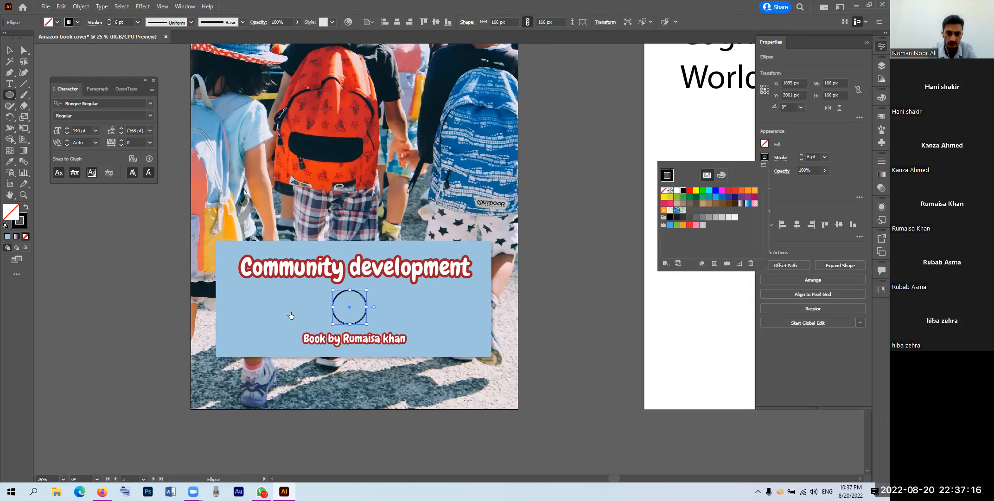
left_click(529, 298)
scroll(324, 316, "up", 3)
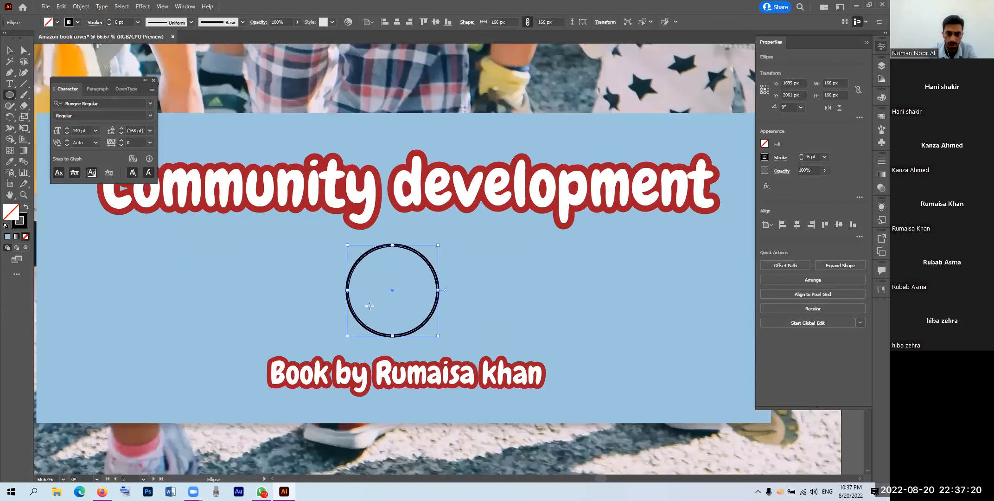
scroll(404, 292, "up", 1)
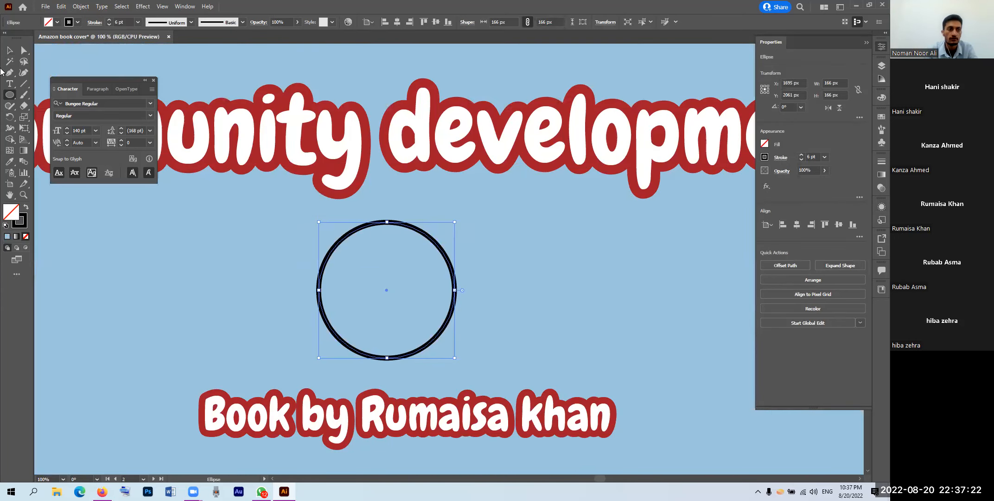
Step: Draw a small 40 px eye circle inside the smiley's face
right_click(349, 253)
left_click(340, 256)
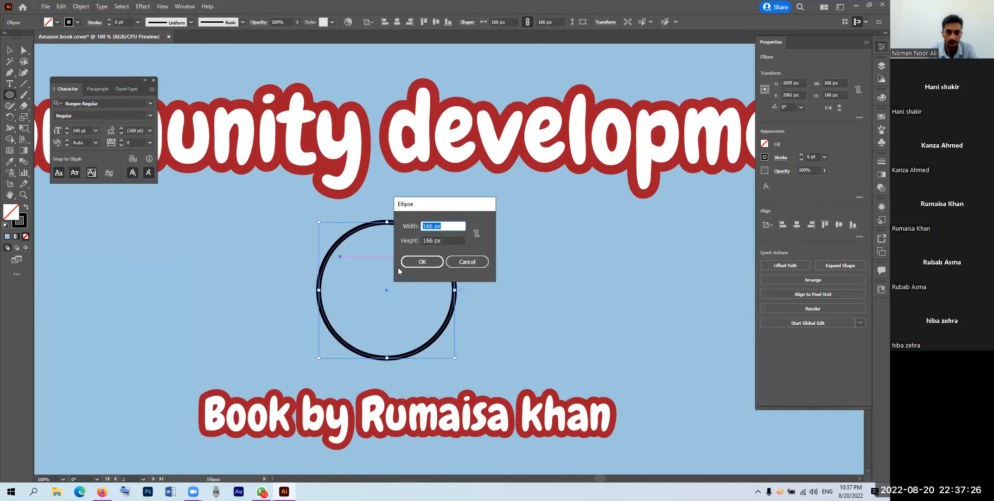
left_click(456, 265)
left_click_drag(345, 257, 429, 279)
left_click(10, 50)
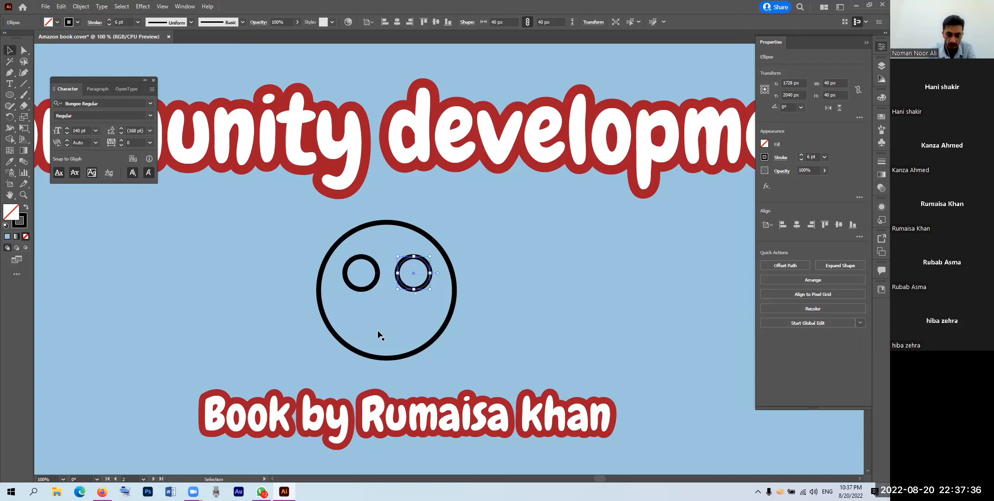
Step: Draw a larger inner circle in the face and move it up and to the right
left_click(10, 95)
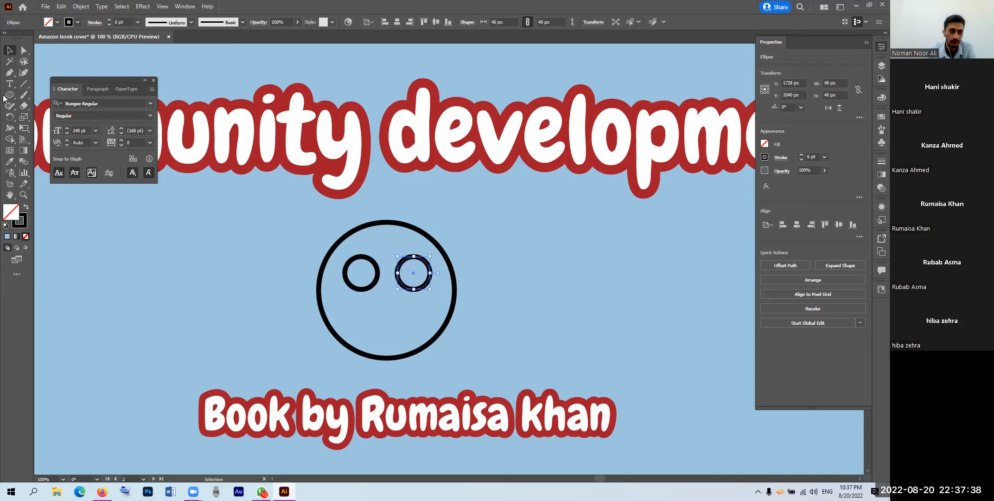
left_click_drag(370, 317, 408, 315)
key("v")
left_click(411, 321)
key("ctrl+z")
left_click_drag(409, 320, 427, 311)
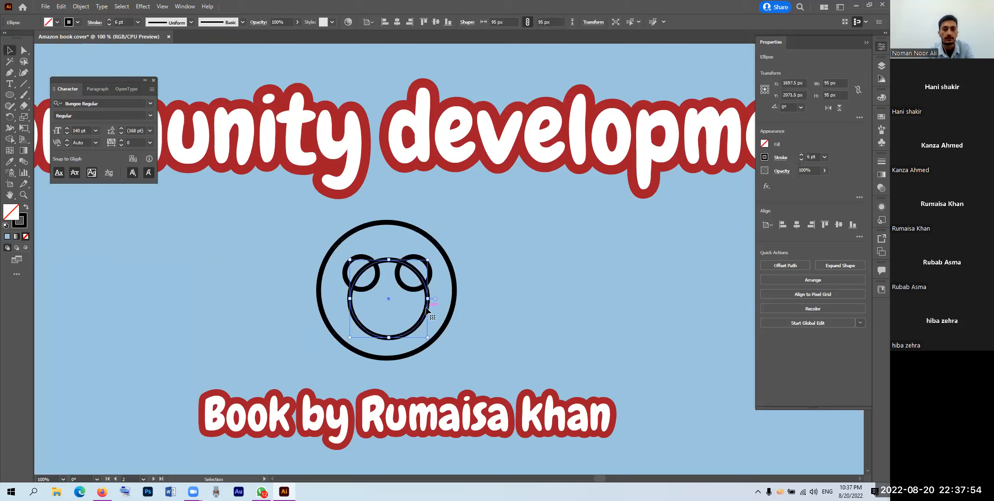
Step: Delete the inner circle's top anchor to make a smile arc, and centre it under the eyes
left_click(25, 51)
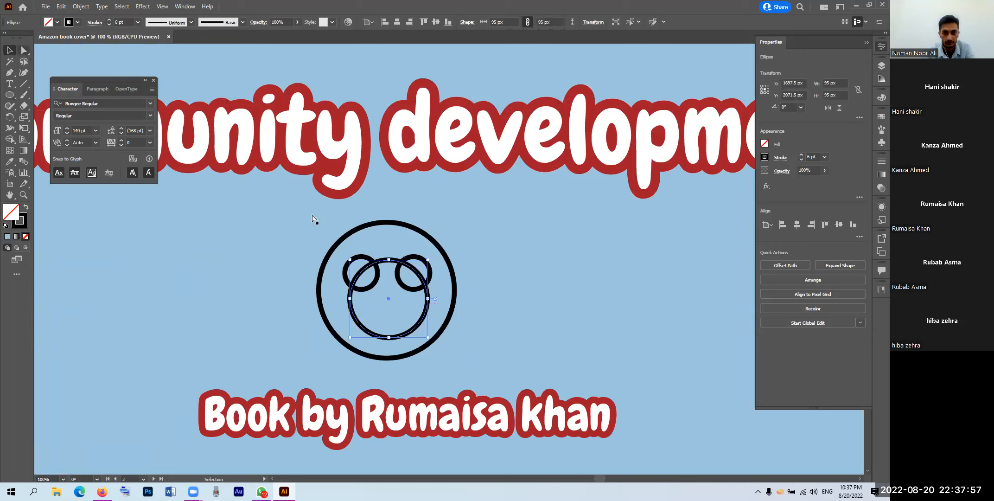
left_click(389, 264)
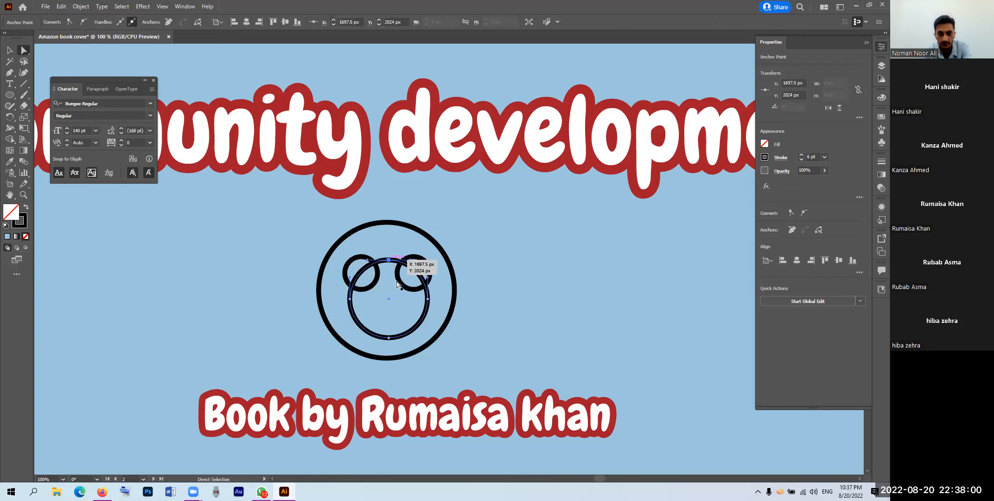
key("Delete")
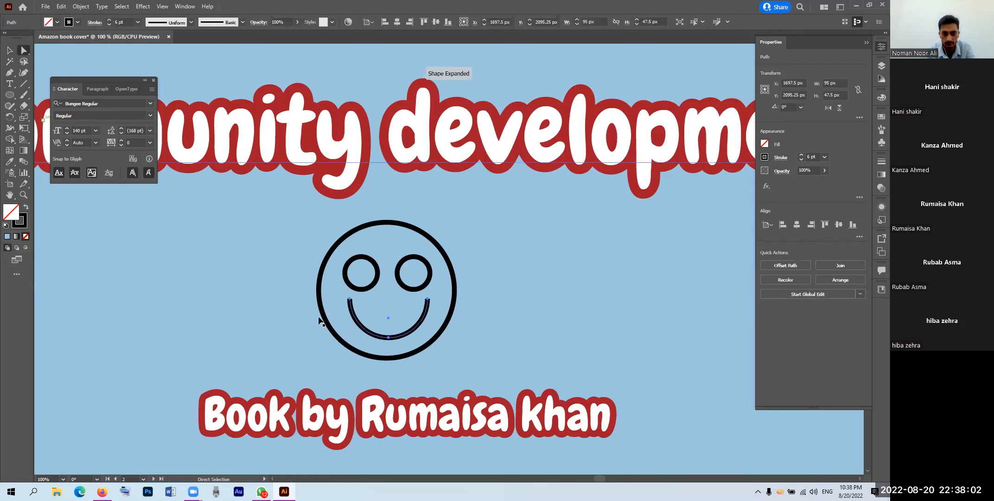
key("v")
left_click_drag(396, 336, 400, 335)
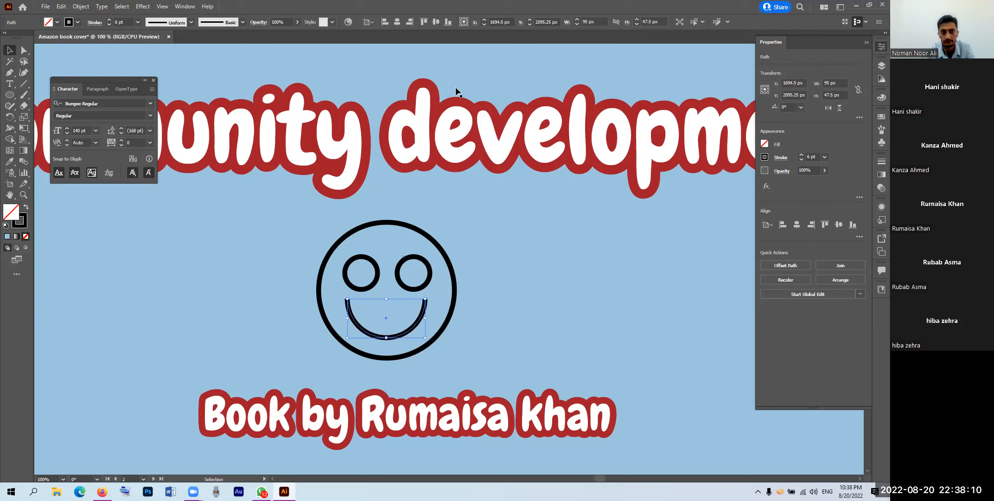
left_click(408, 355, "shift")
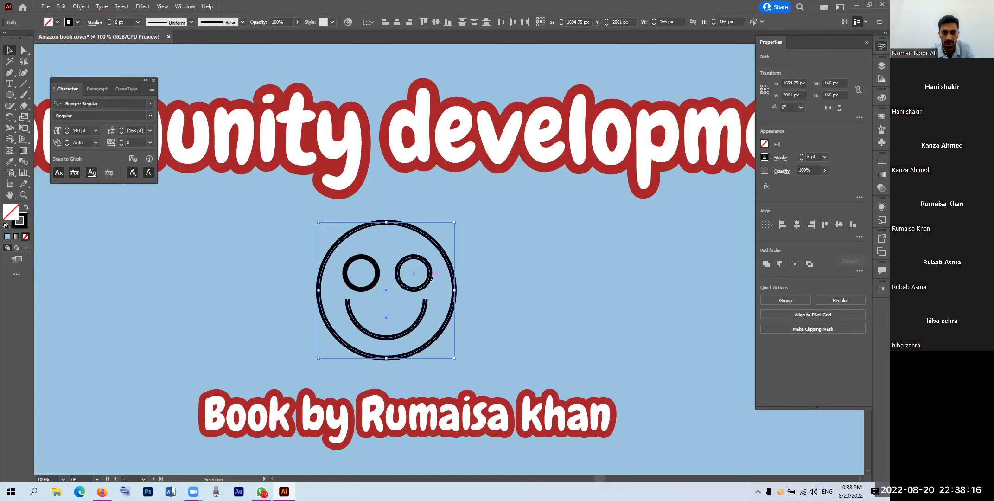
Step: Give the eyes, smile and face circle a white FFFFFF stroke and group them
left_click(370, 285, "shift")
left_click(426, 349, "shift")
left_click(426, 344, "shift")
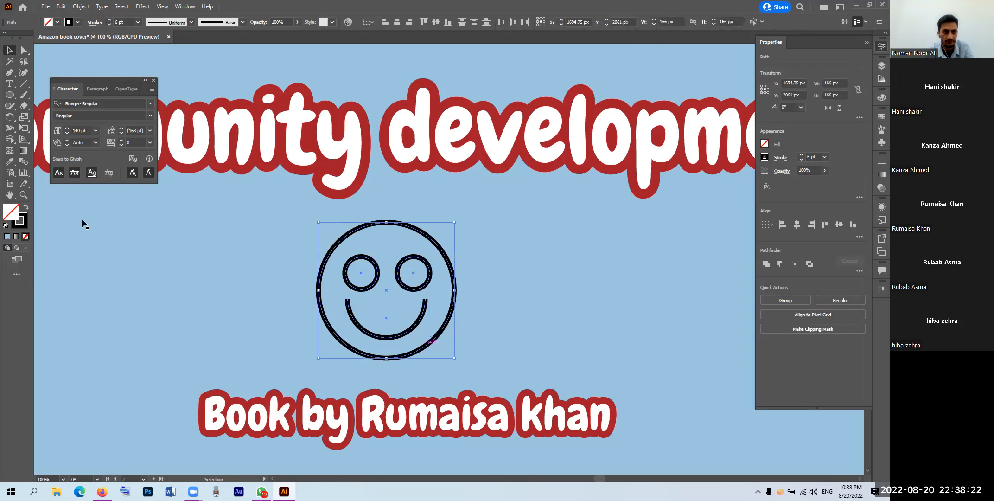
double_click(26, 224)
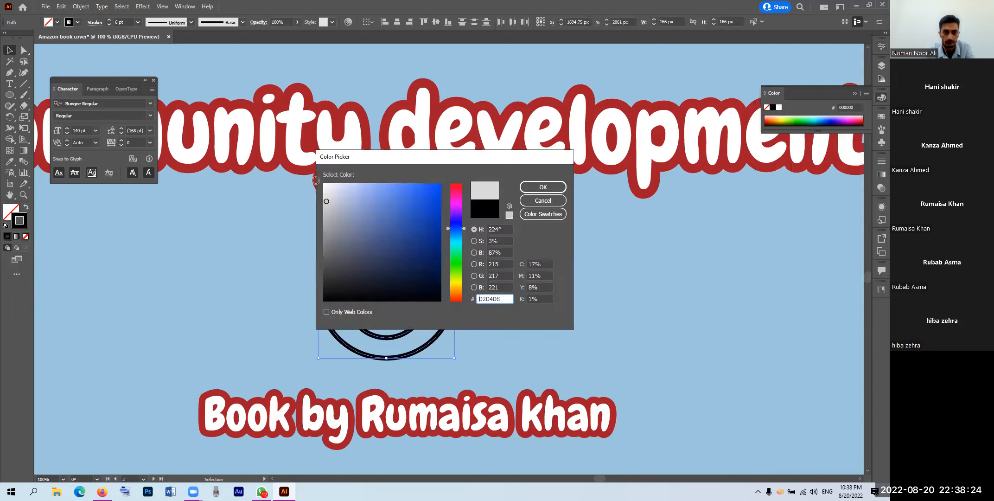
left_click(544, 187)
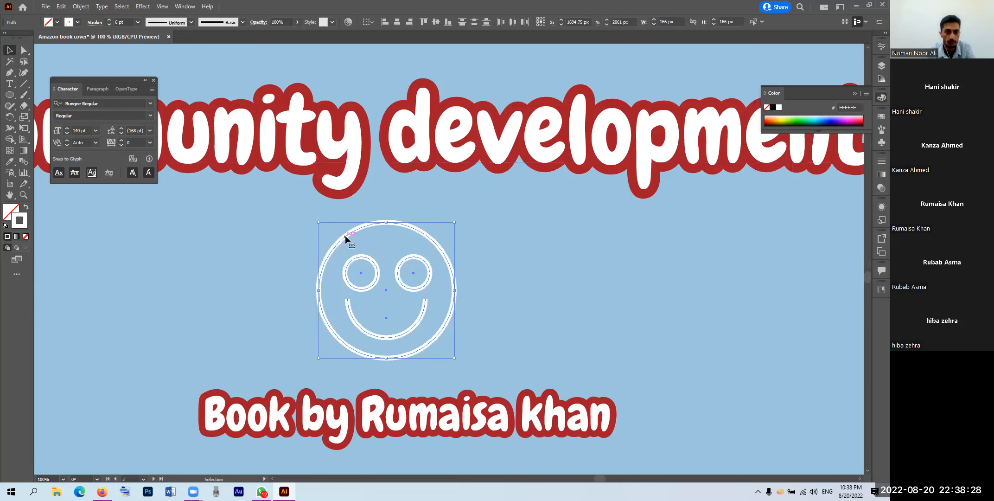
key("ctrl+g")
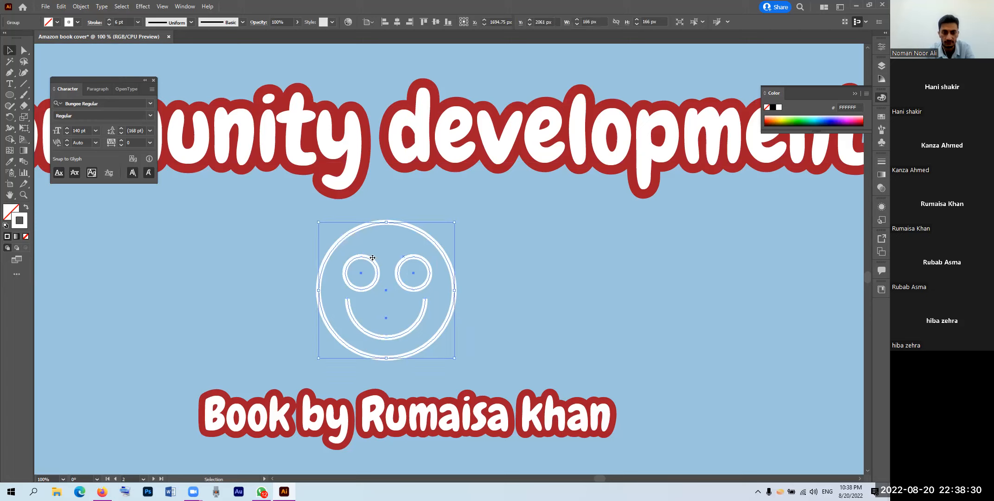
left_click(513, 264)
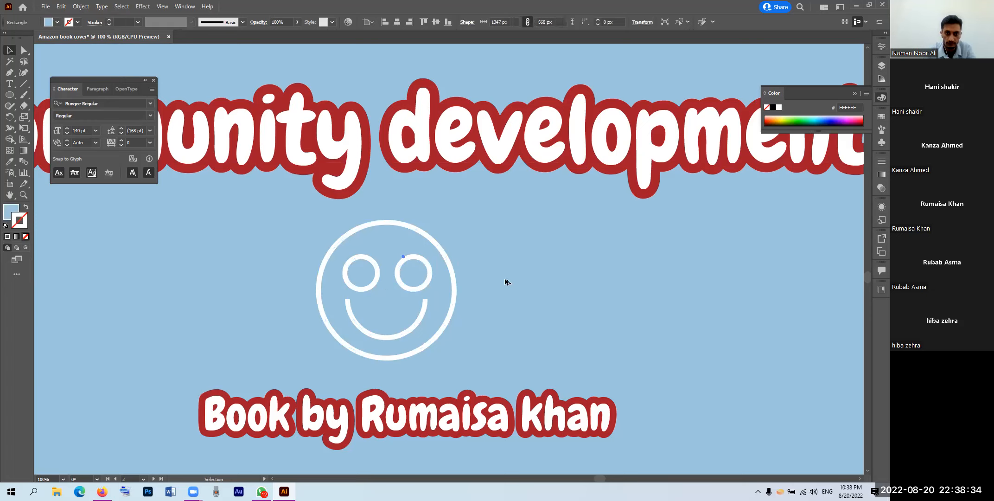
Step: Apply a Scribble effect to the smiley group, with Path Overlap reduced to about -4 px
scroll(508, 281, "down", 3)
left_click(724, 293)
scroll(568, 309, "down", 1)
left_click(546, 296)
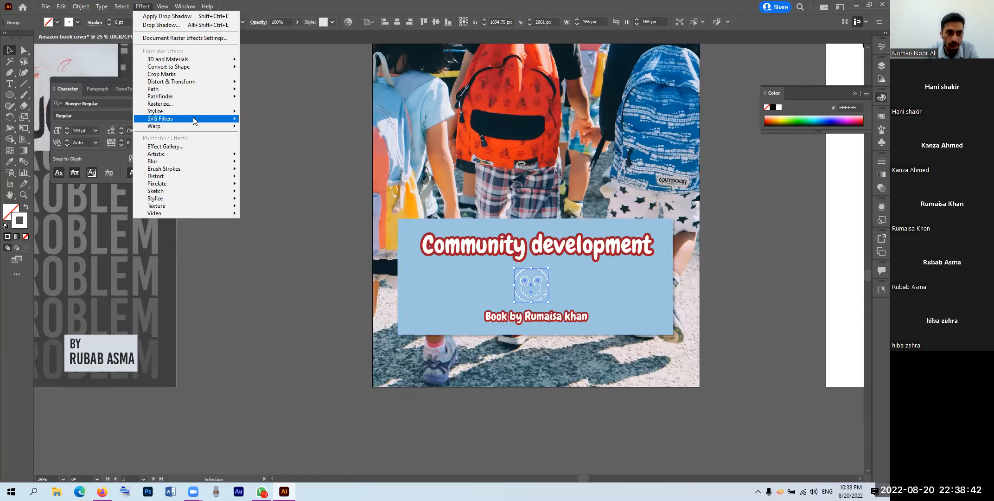
mouse_move(198, 116)
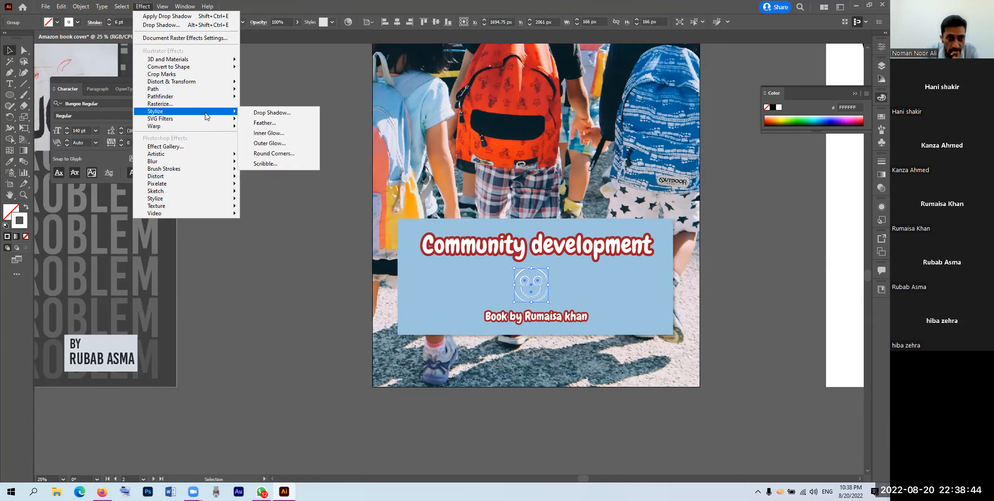
left_click(264, 164)
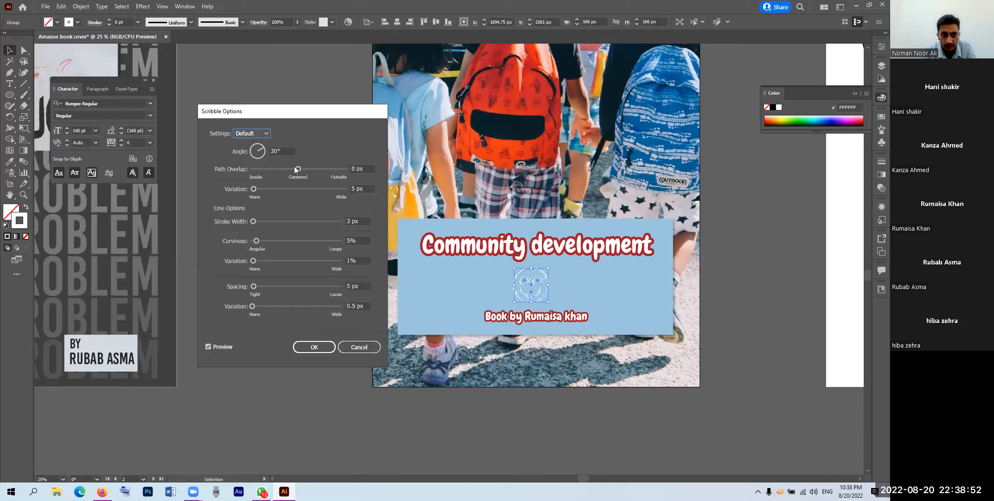
left_click_drag(292, 170, 300, 174)
left_click(314, 346)
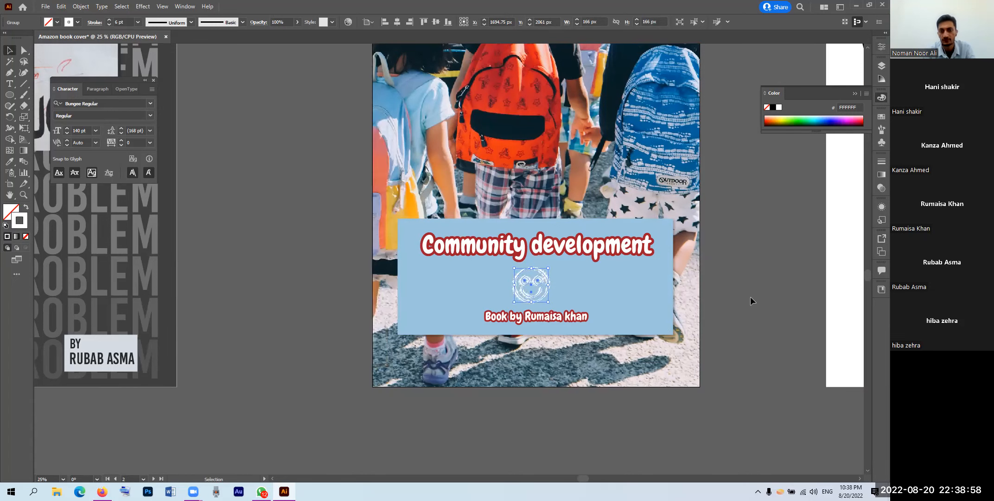
Step: Try a bright blue outline colour on the scribbled smiley group
left_click(751, 284)
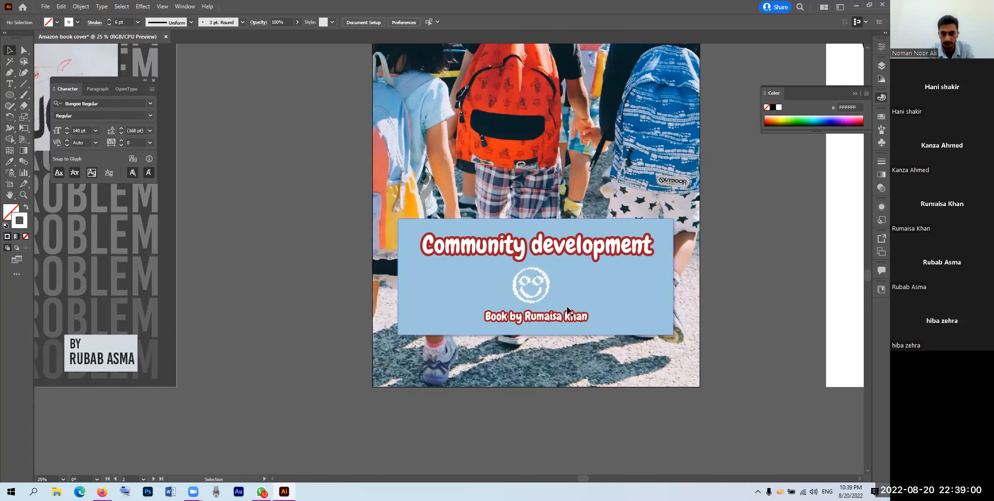
scroll(519, 292, "up", 3)
scroll(514, 300, "up", 1)
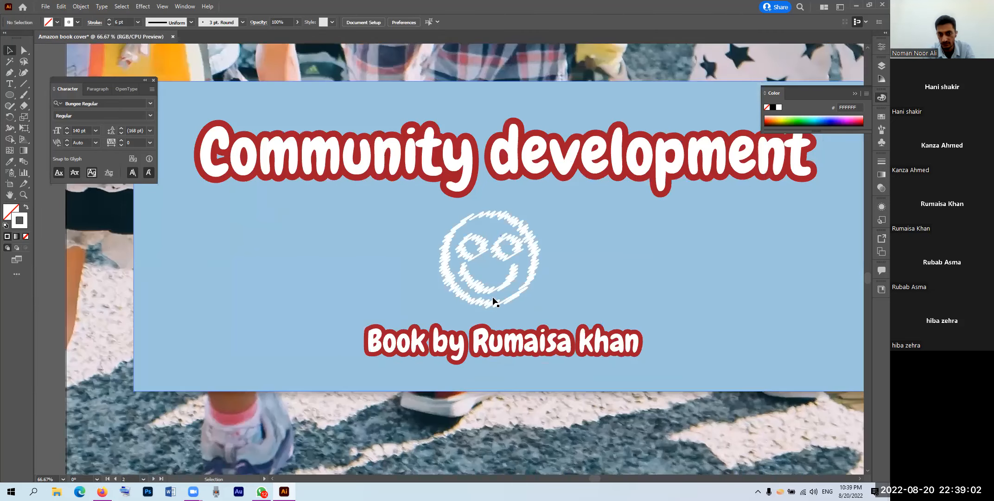
scroll(545, 238, "down", 2)
scroll(540, 248, "down", 1)
left_click(539, 253)
double_click(22, 222)
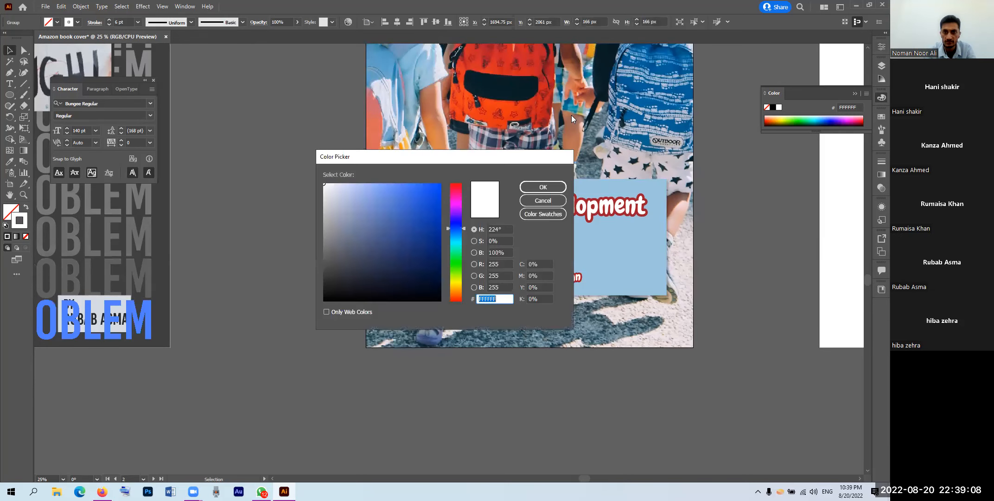
left_click(437, 193)
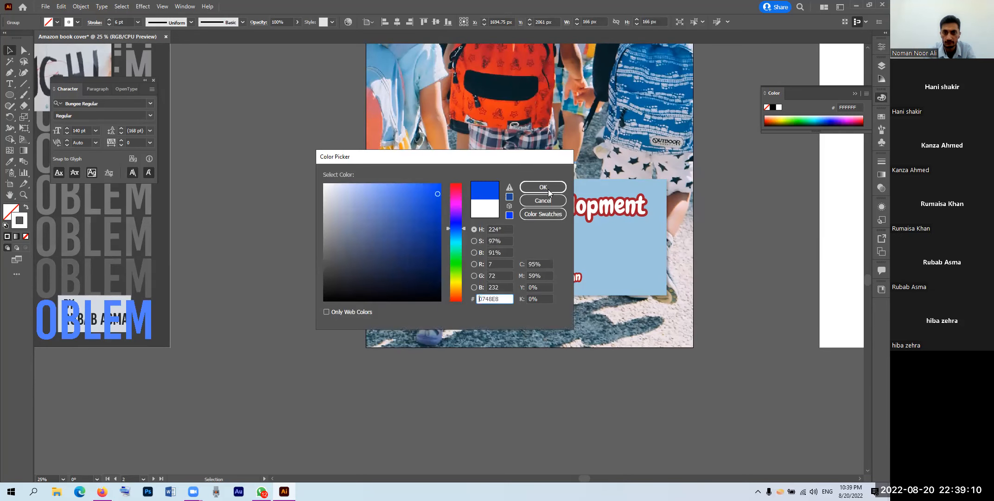
key("Return")
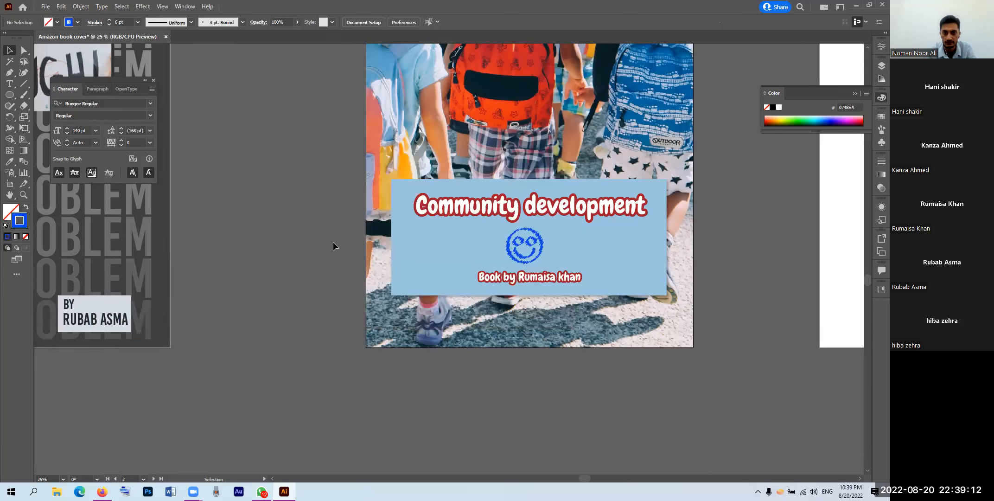
Step: Use the Eyedropper to sample the backpack's red onto the smiley's outline
left_click(519, 252)
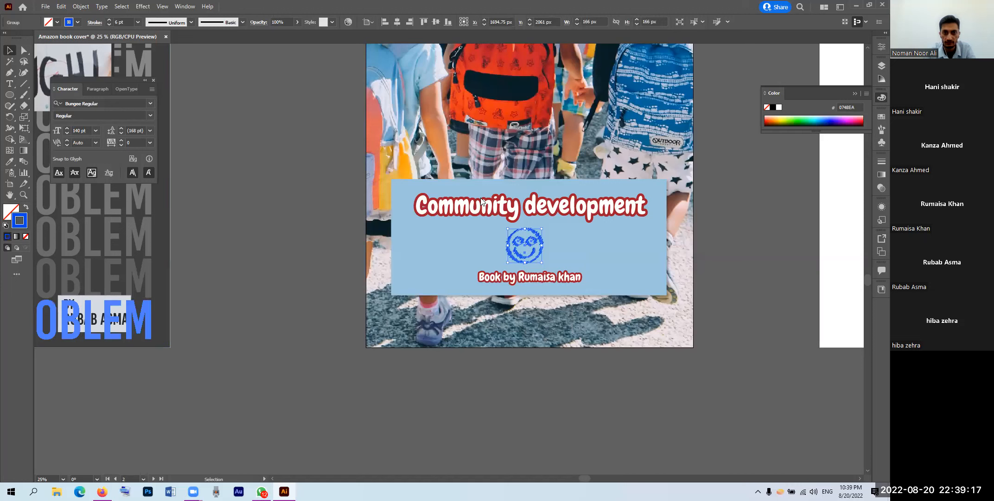
double_click(21, 221)
key("Return")
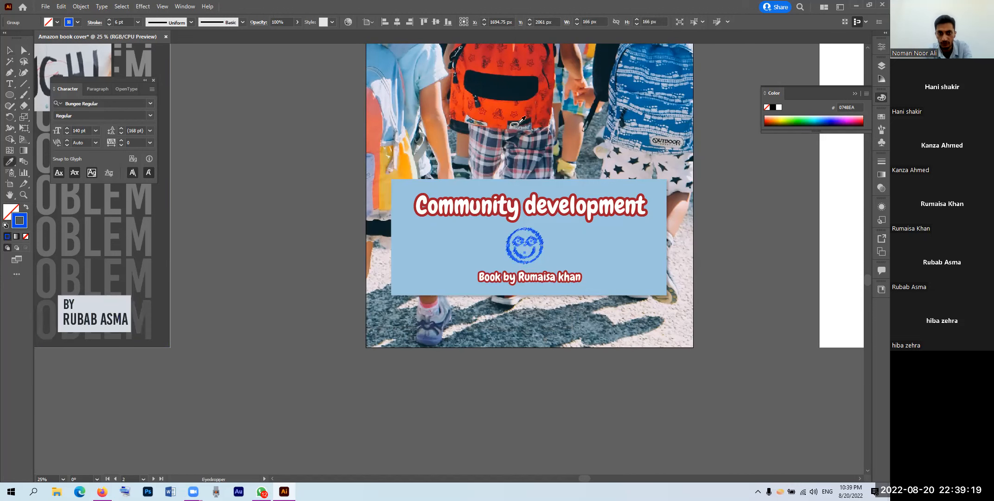
key("i")
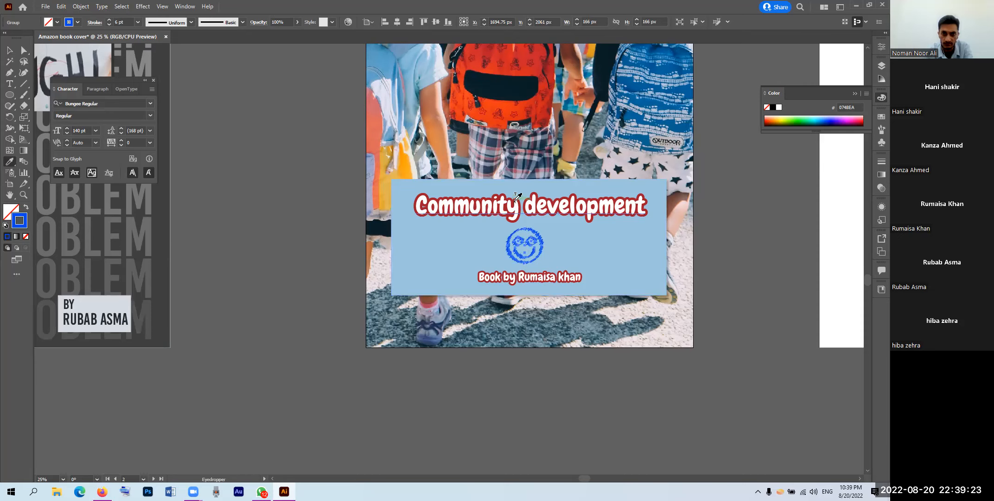
left_click(516, 199)
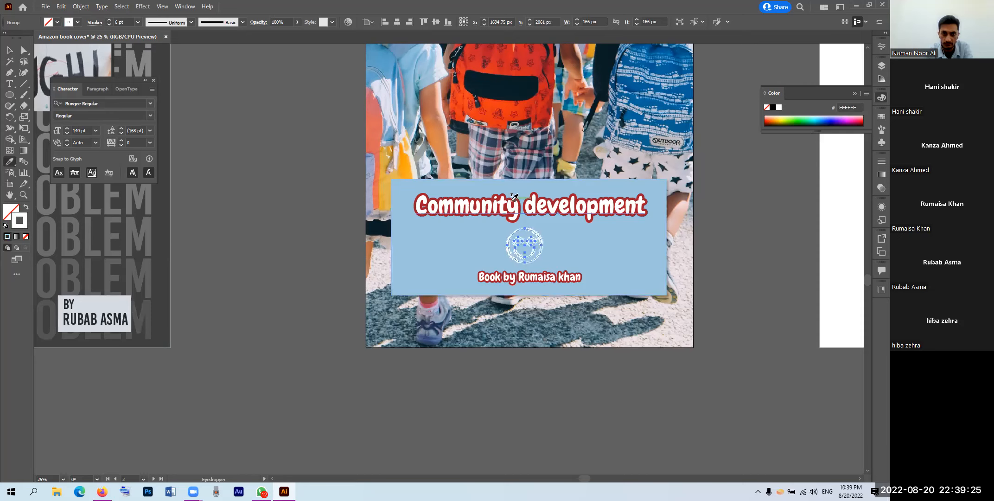
left_click(514, 200)
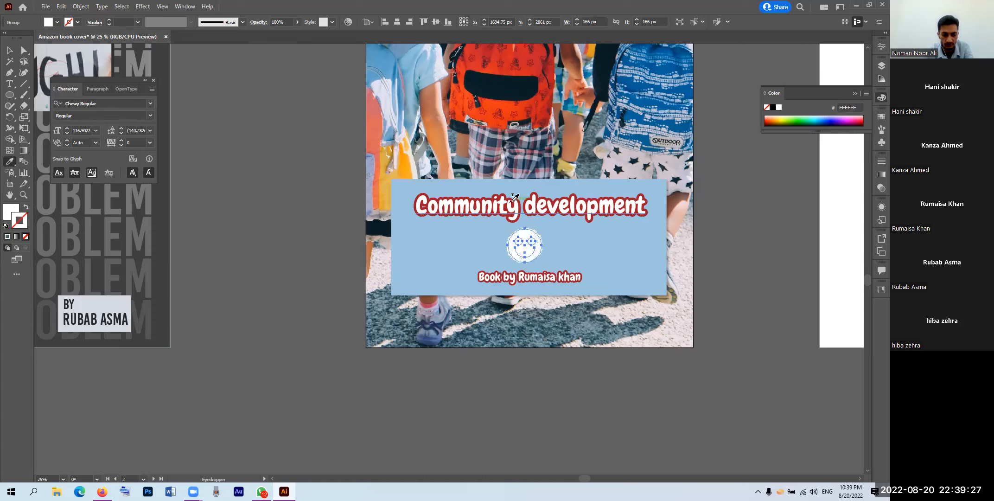
key("shift+x")
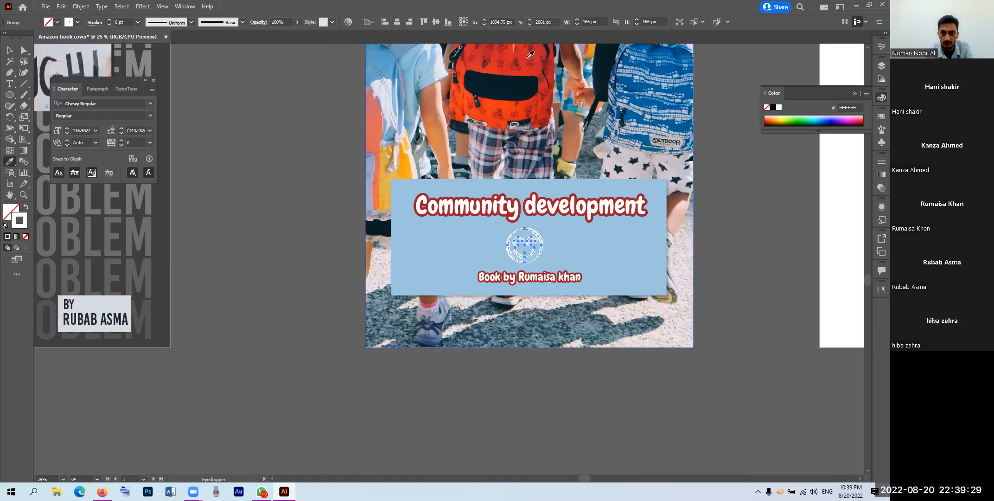
left_click(526, 56)
key("ctrl+z")
left_click(526, 56, "shift")
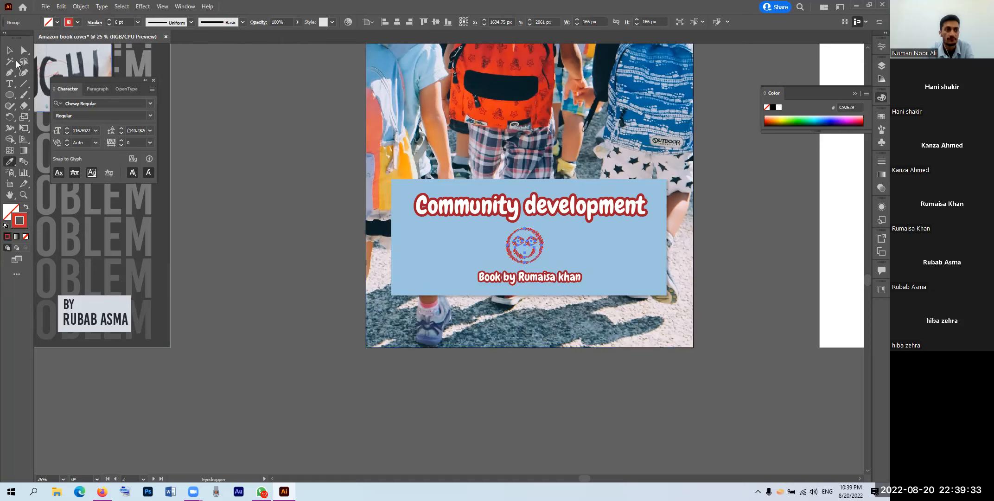
left_click(10, 51)
left_click(267, 186)
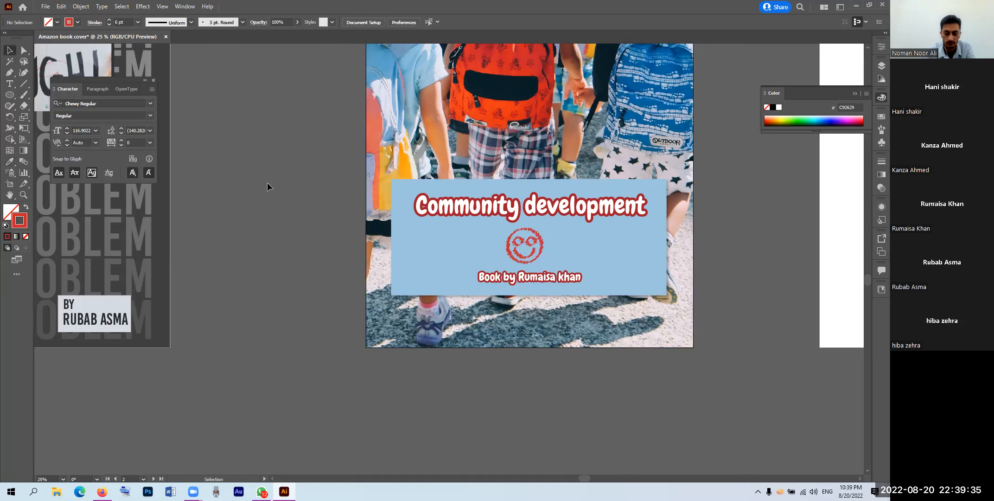
scroll(269, 186, "down", 2)
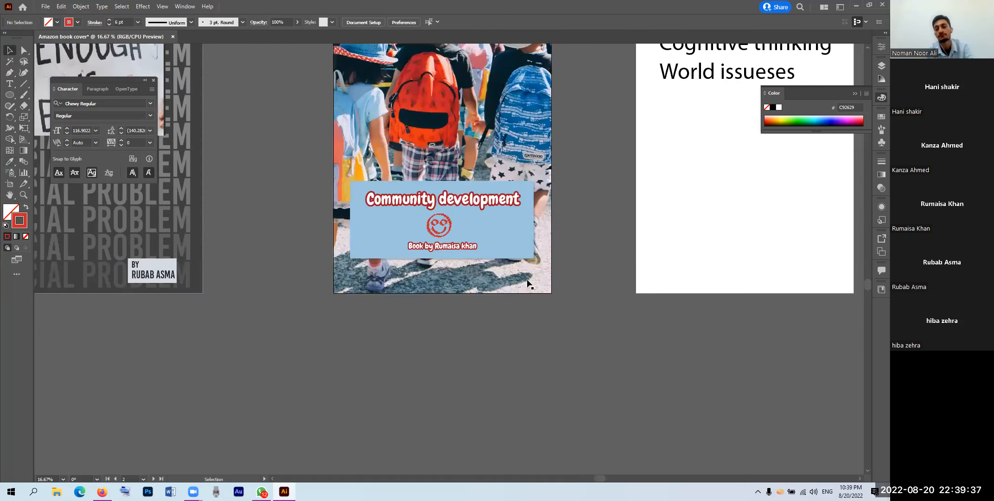
Step: Give the blue background panel a darker blue fill
left_click(502, 246)
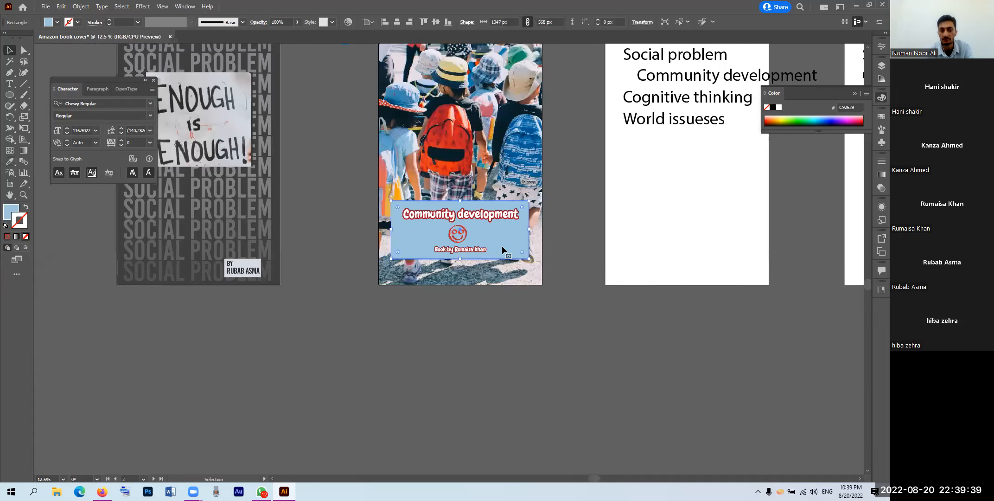
left_click(7, 211)
double_click(7, 212)
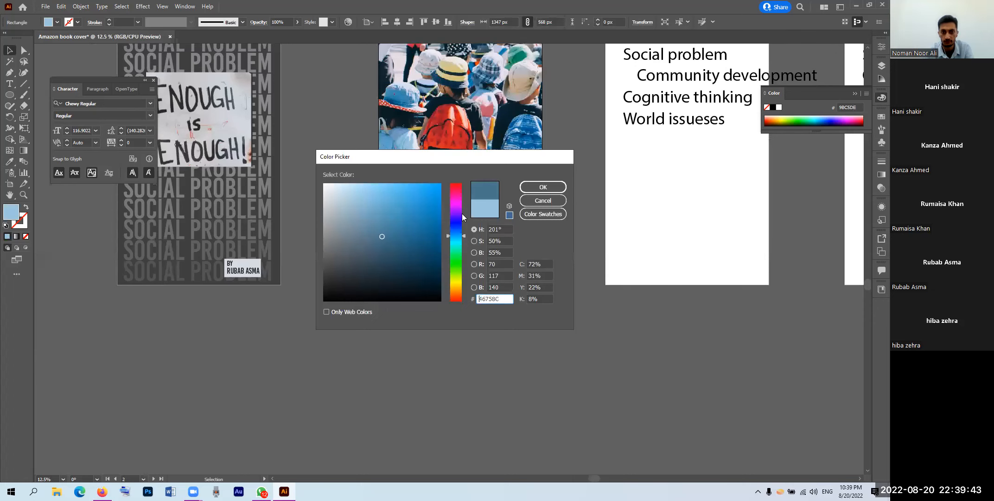
left_click(543, 187)
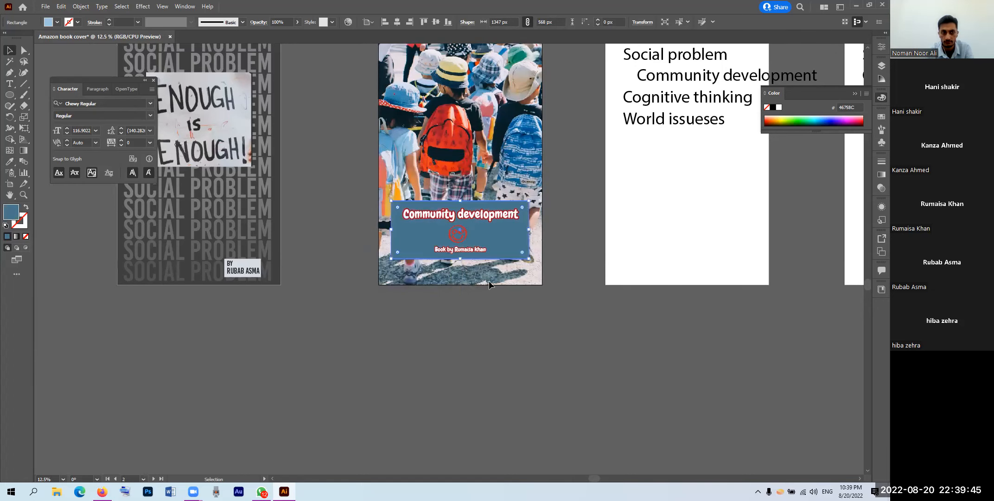
left_click(485, 311)
Step: Sample a darker blue from the backpack photo onto the title banner rectangle
scroll(490, 278, "up", 3)
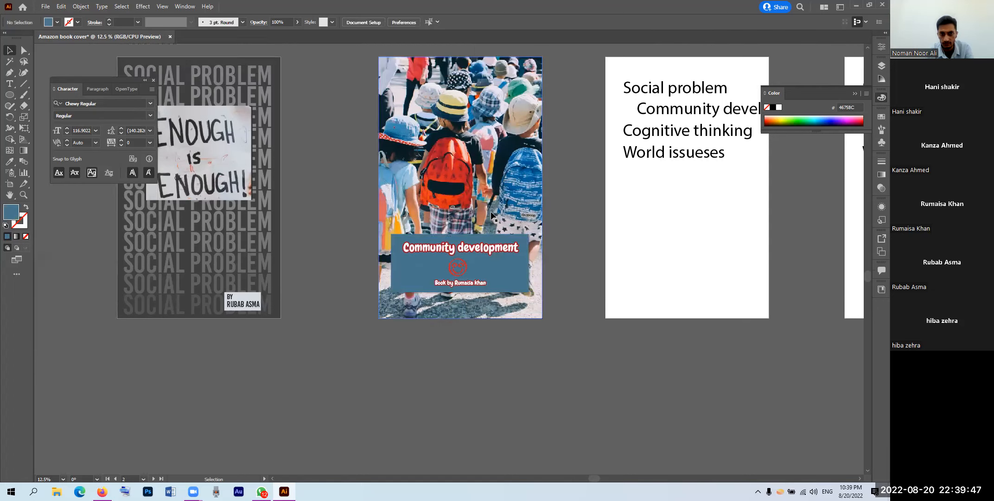
scroll(493, 235, "up", 1)
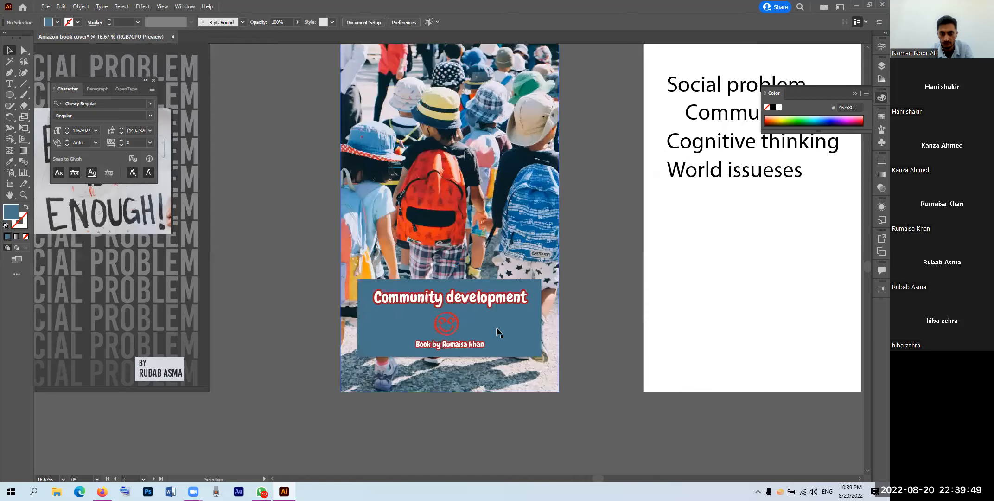
left_click(505, 331)
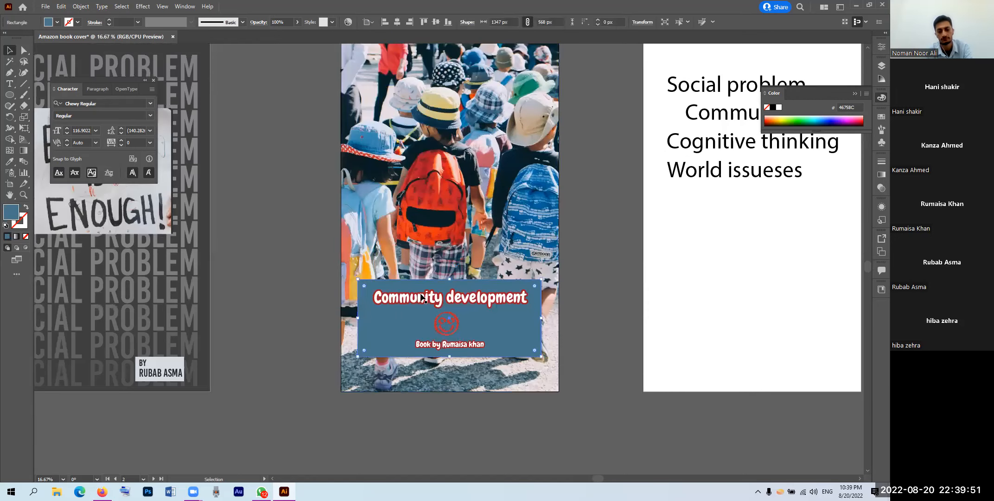
key("i")
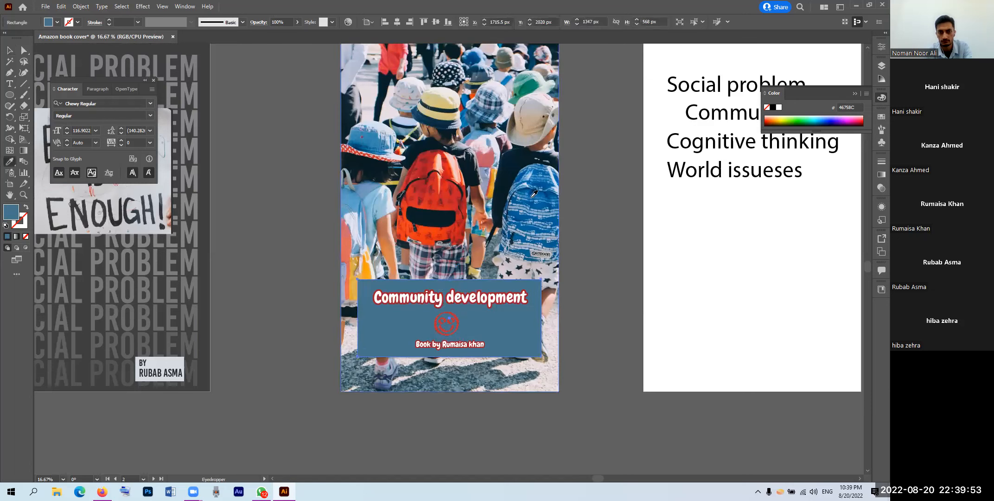
left_click(534, 202)
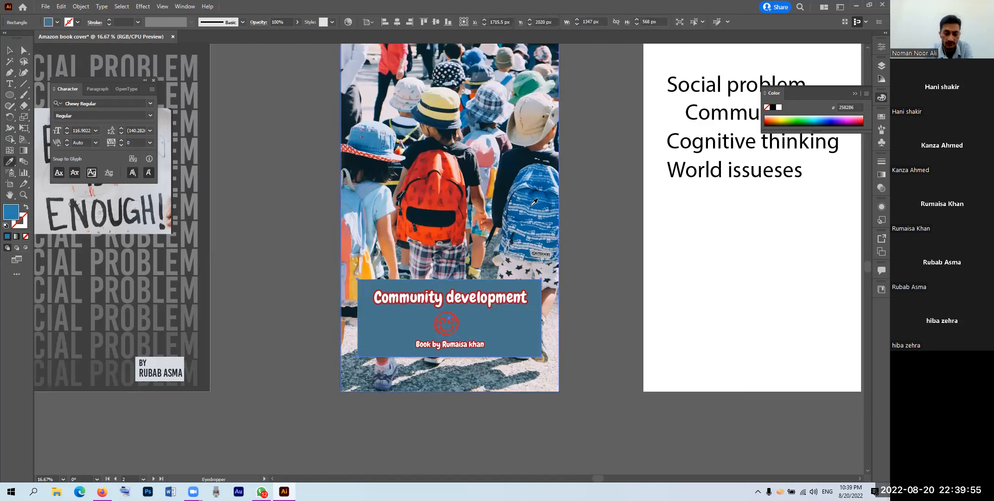
left_click(533, 202)
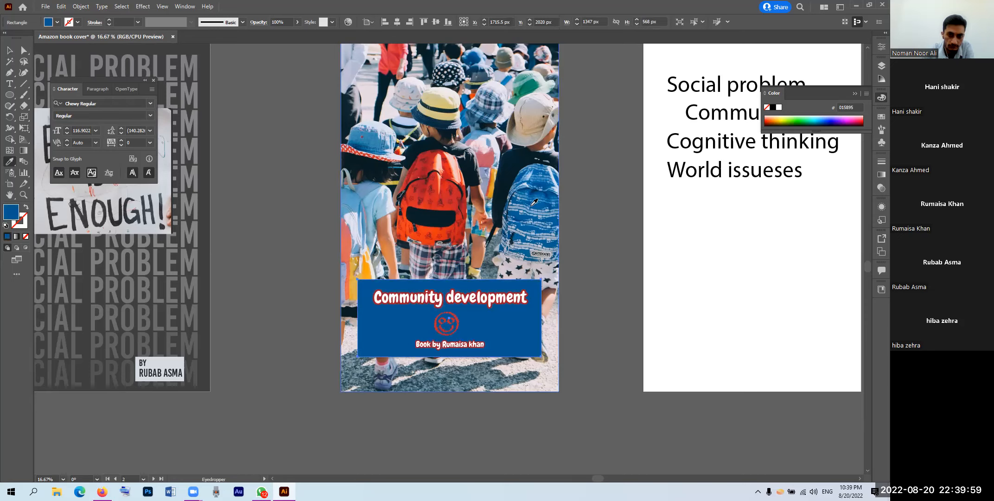
key("v")
left_click(477, 331)
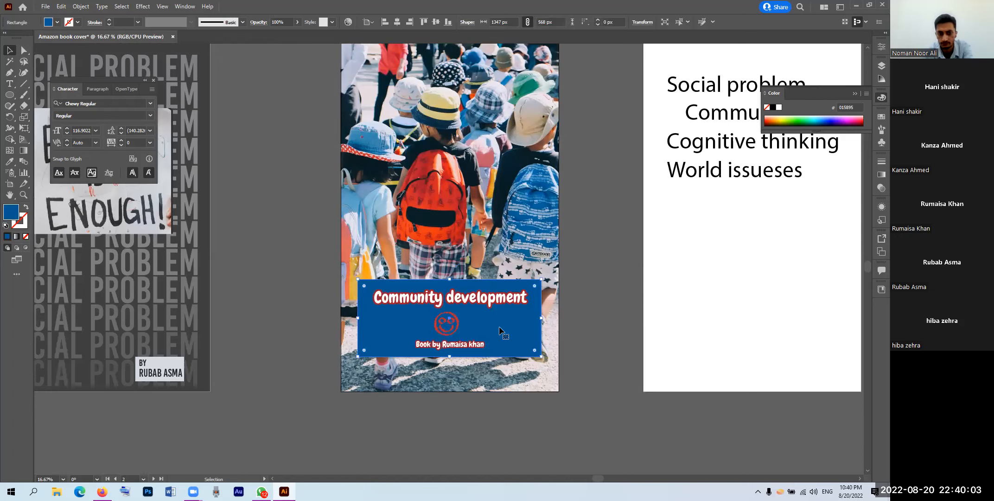
Step: Try sampling a light colour onto the smiley, undo it, and make its stroke active
left_click(456, 330)
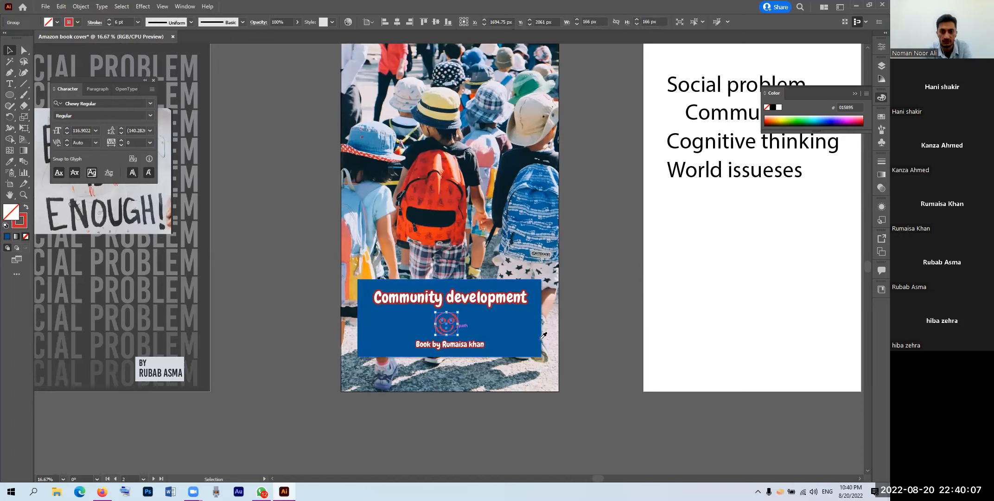
key("i")
left_click(555, 333)
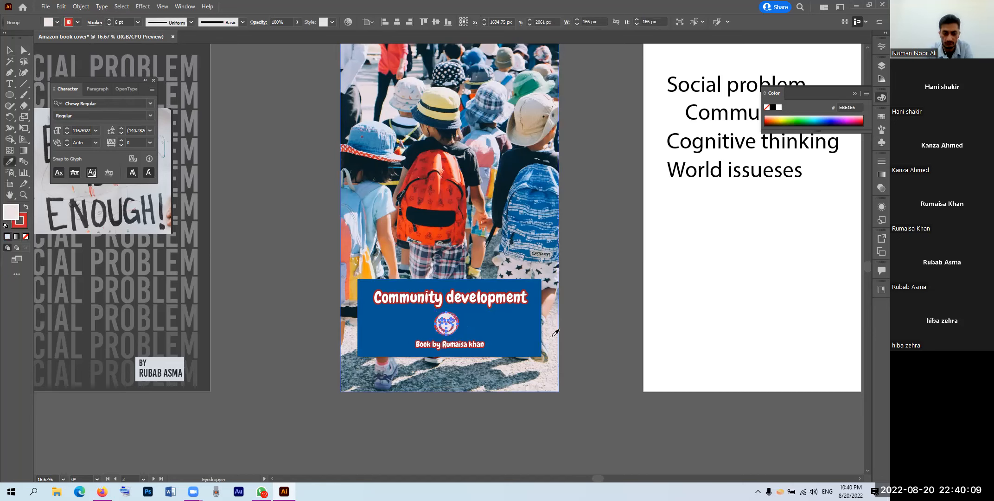
key("slash")
left_click(552, 336)
key("ctrl+z")
key("x")
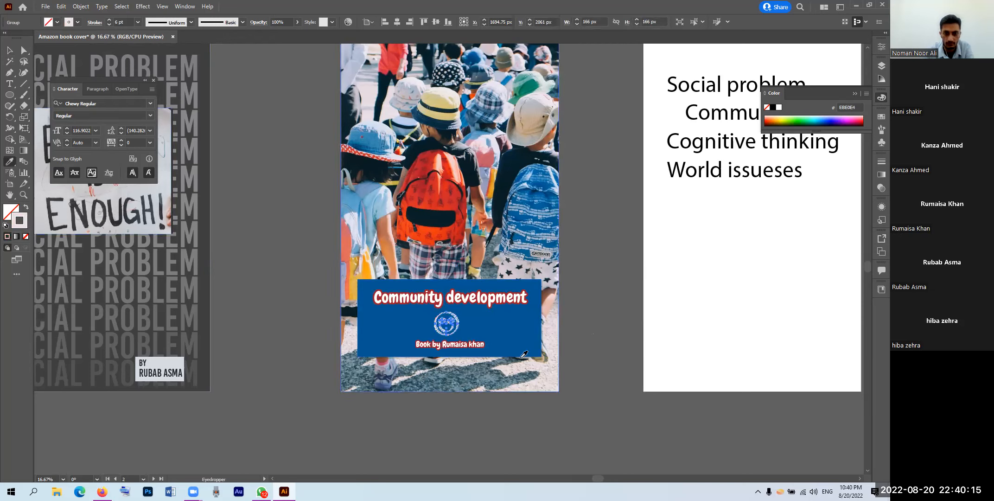
Step: Select the blue title banner rectangle again
left_click(10, 51)
left_click(234, 202)
left_click(504, 334)
key("i")
key("v")
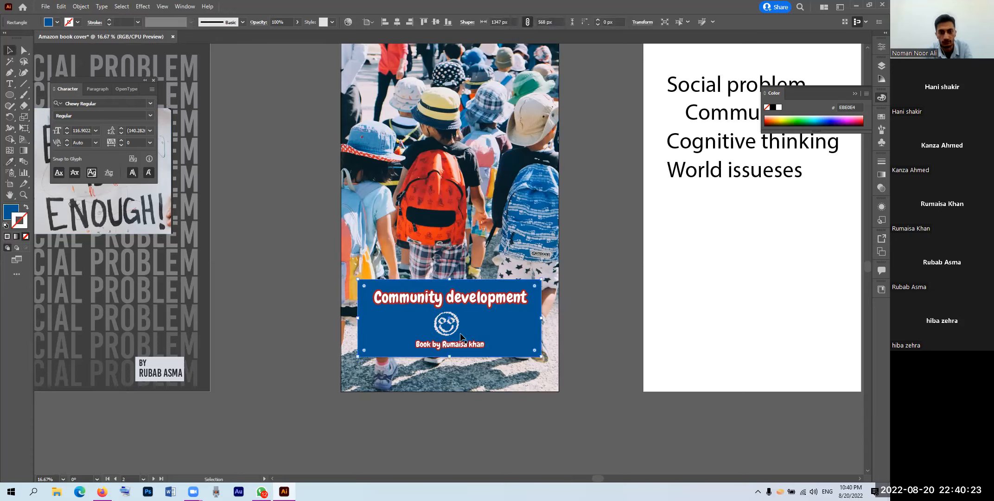
Step: Delete the rectangular banner, draw a blue circle over the title area, and send it backward
key("Delete")
key("l")
left_click_drag(448, 299, 497, 376)
key("v")
left_click_drag(482, 279, 463, 279)
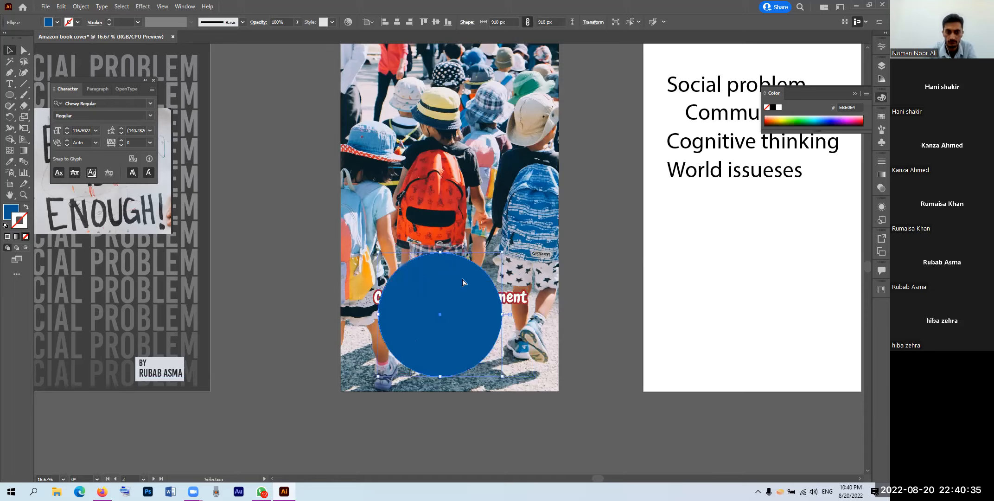
key("a")
key("ctrl+[")
key("ctrl+[")
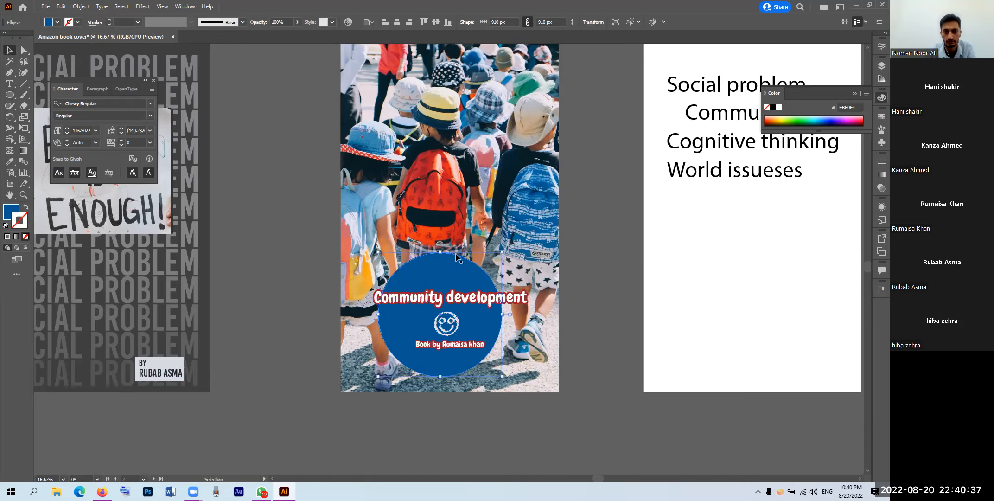
key("shift+Right")
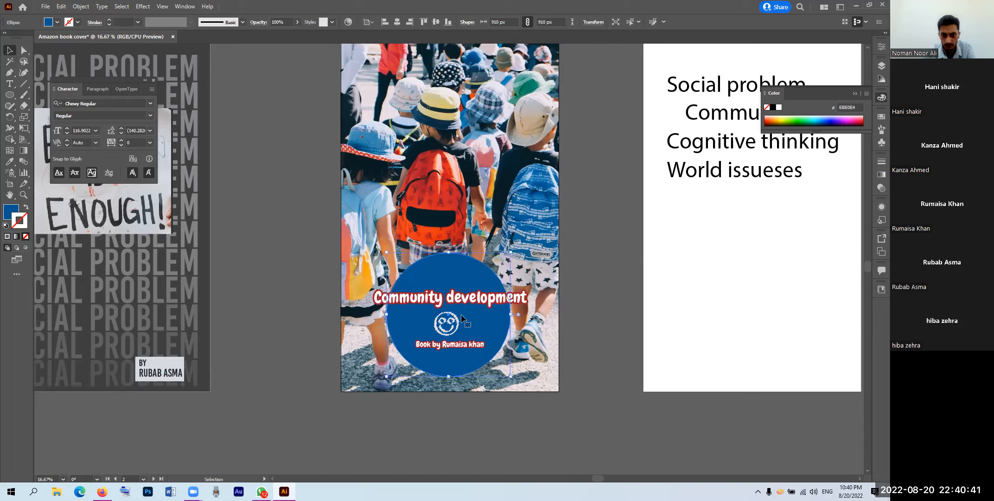
Step: Shrink the title, smiley and author group, centre the circle, and place the group inside it
left_click(506, 299)
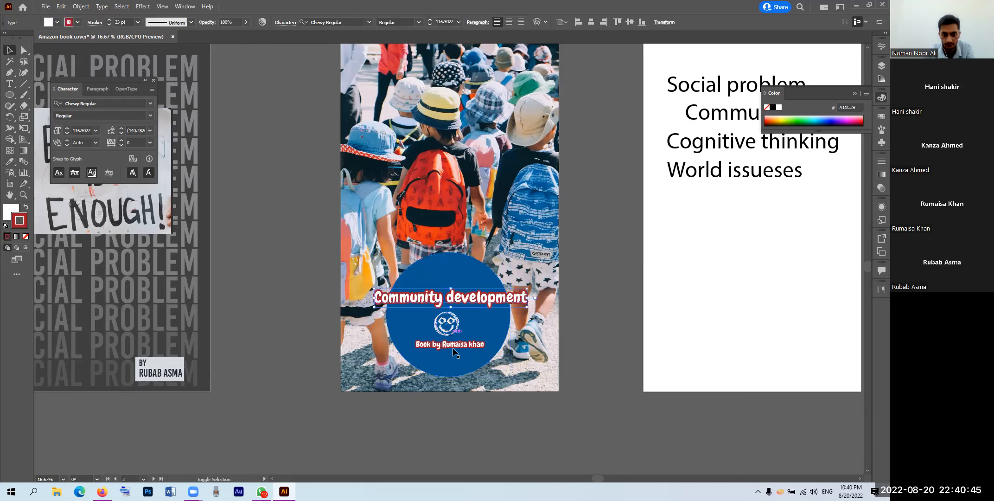
left_click_drag(520, 345, 507, 342)
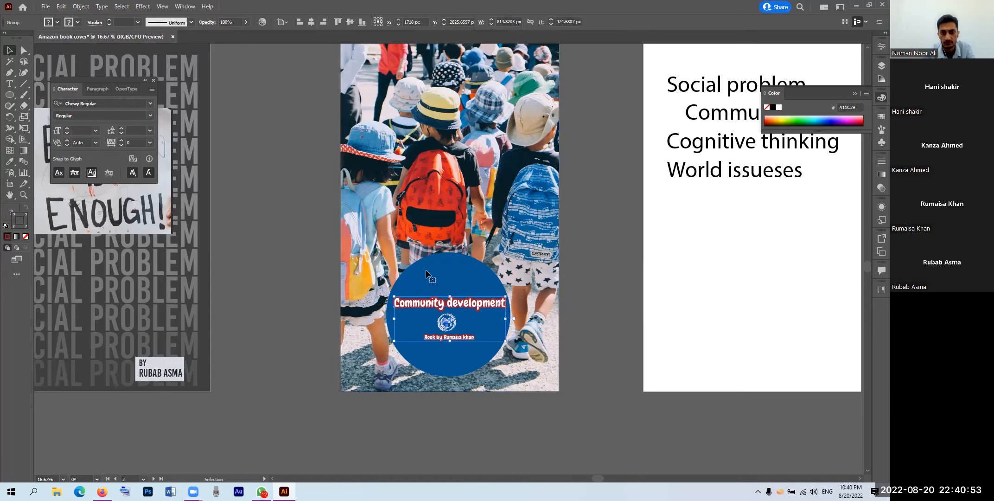
left_click(394, 22)
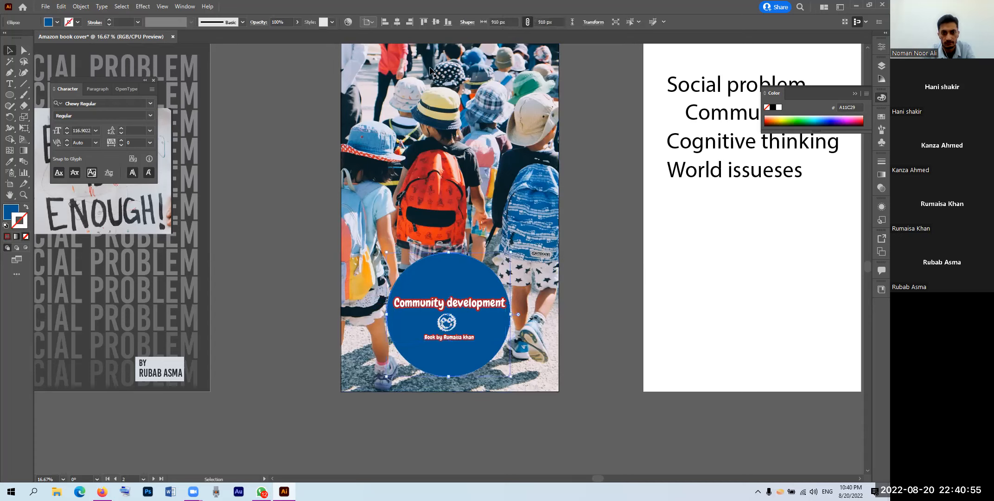
left_click(600, 253)
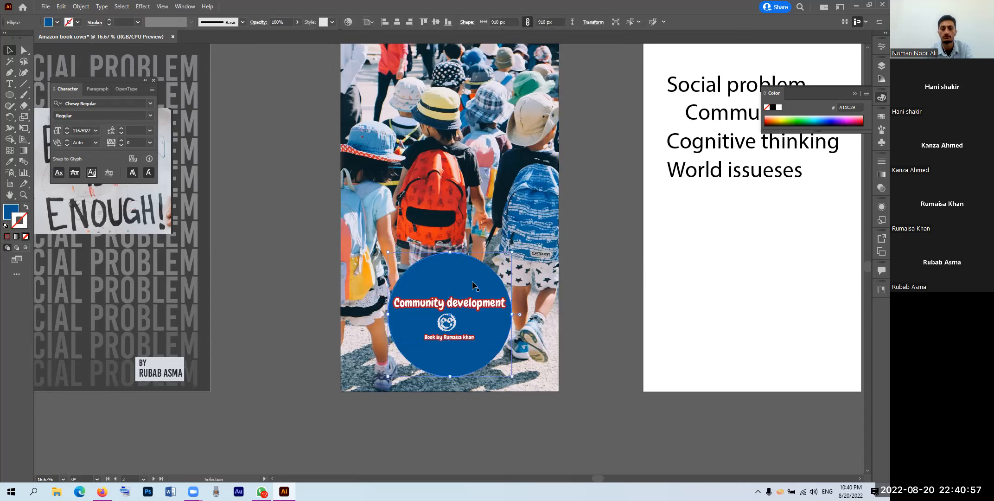
left_click(466, 307)
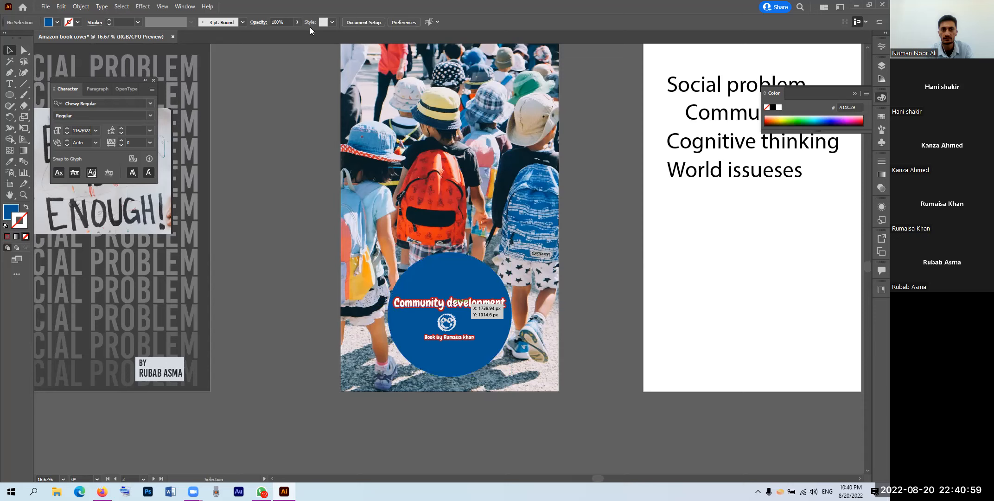
left_click(596, 305)
scroll(426, 263, "down", 1)
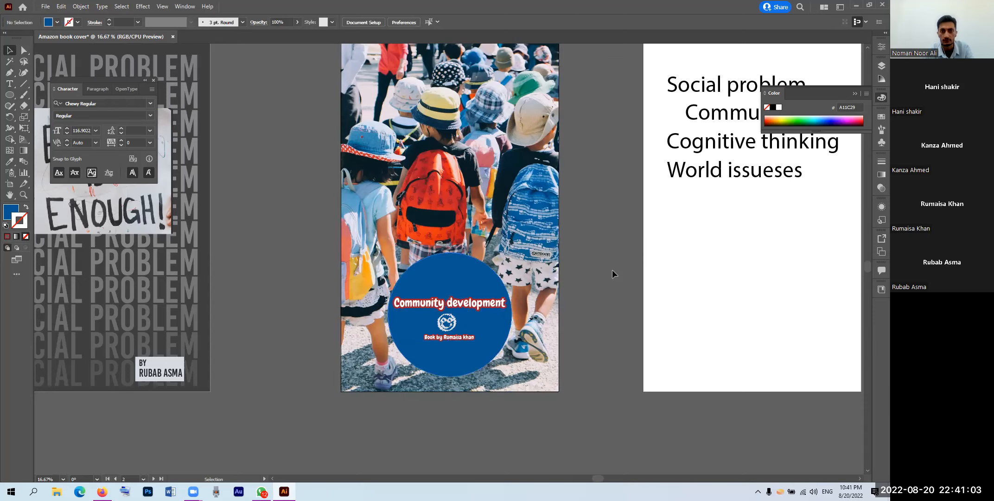
left_click_drag(568, 258, 530, 273)
key("space")
left_click_drag(541, 225, 490, 247)
left_click_drag(410, 312, 434, 314)
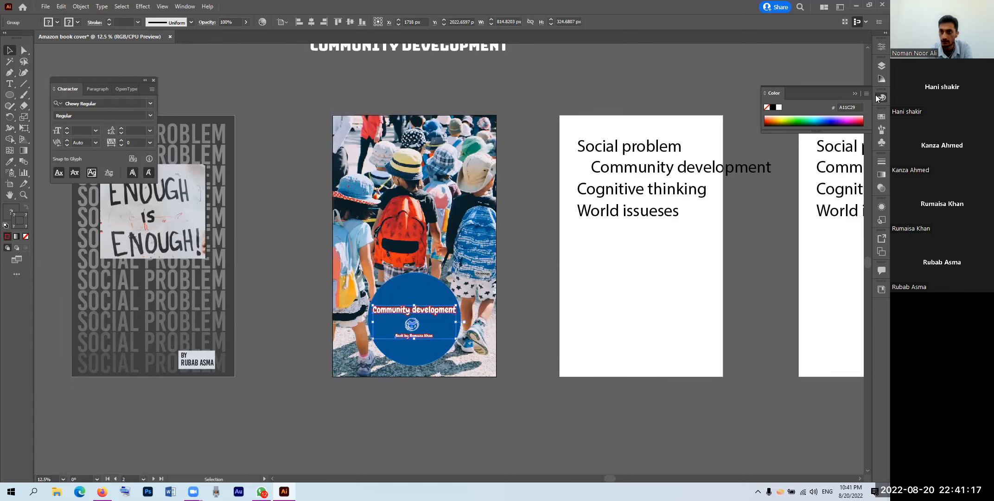
Step: Set the blue circle's blend mode to Hard Light
left_click(876, 48)
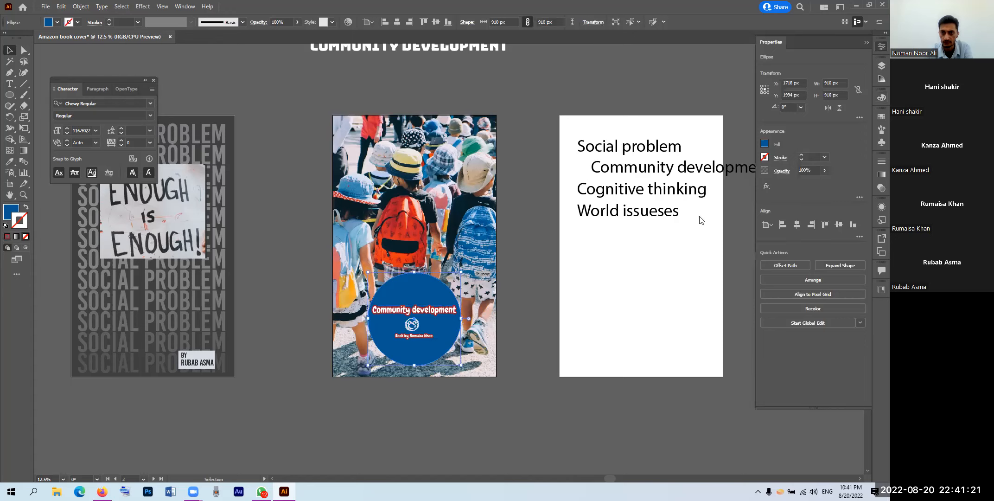
left_click(708, 187)
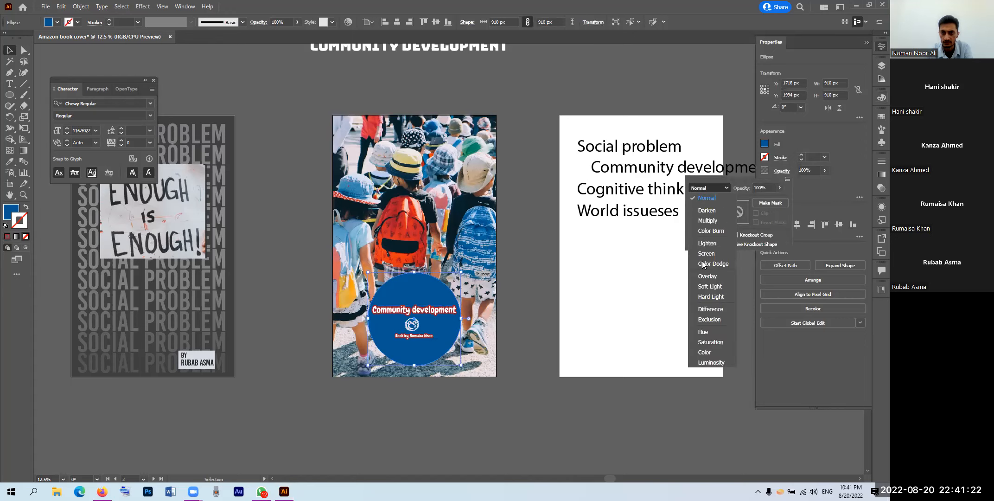
left_click(706, 296)
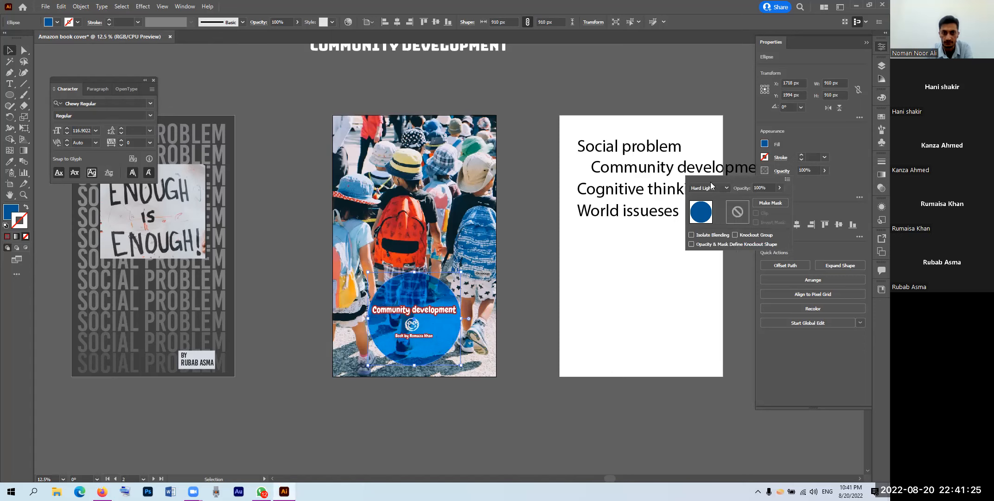
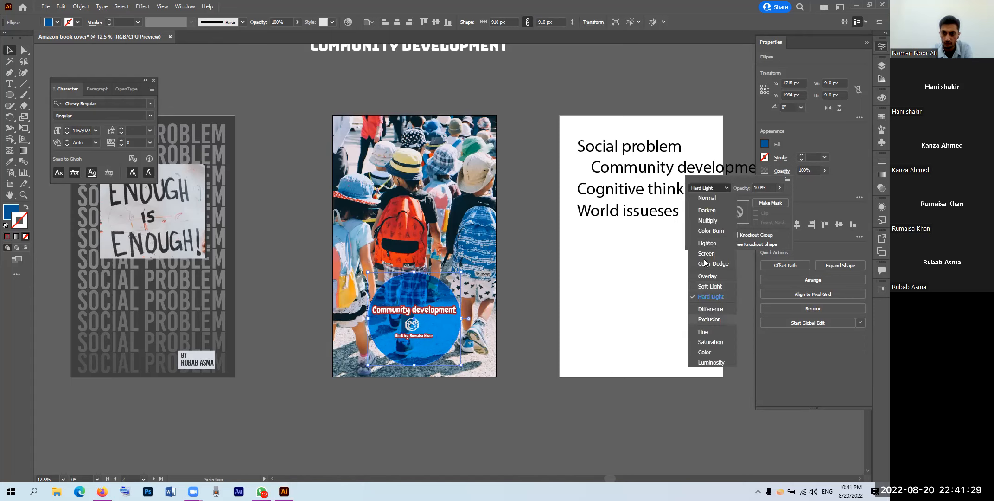
Step: Compare Screen and Color blend modes on the blue circle, then settle on Hard Light
left_click(704, 253)
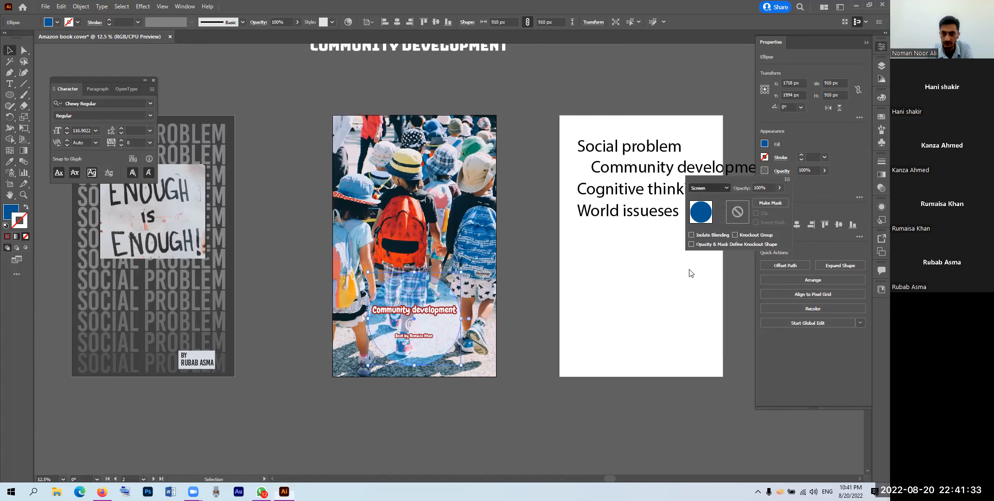
left_click(702, 188)
left_click(710, 297)
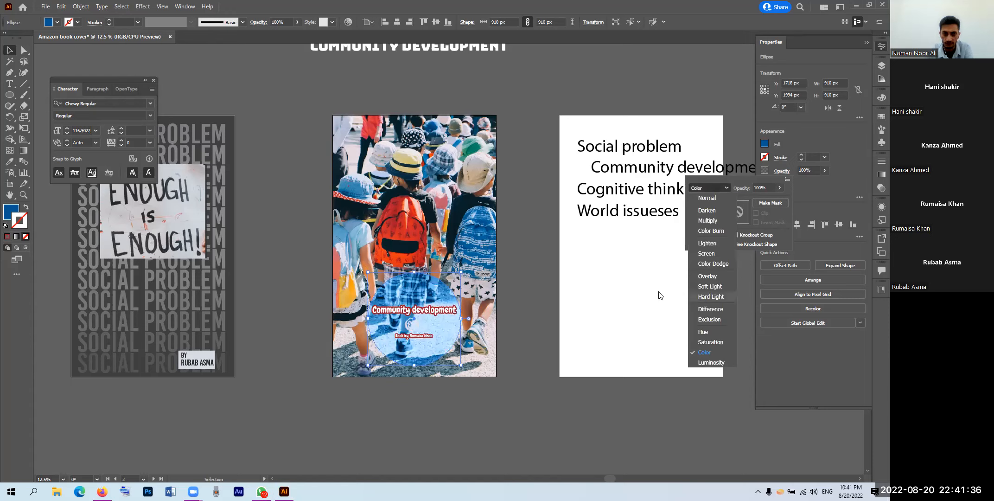
left_click(414, 318)
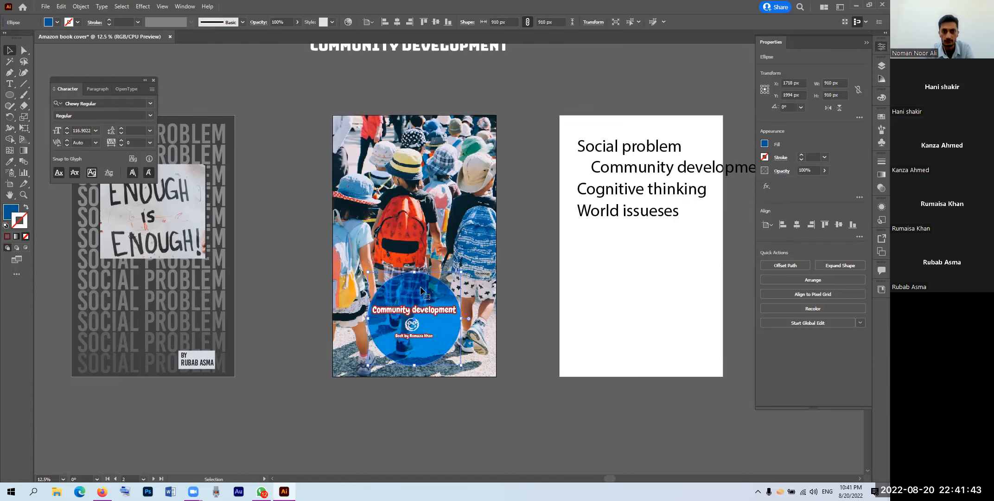
Step: Delete the stray COMMUNITY DEVELOPMENT heading and check the blue circle's transparency settings
scroll(420, 286, "down", 1)
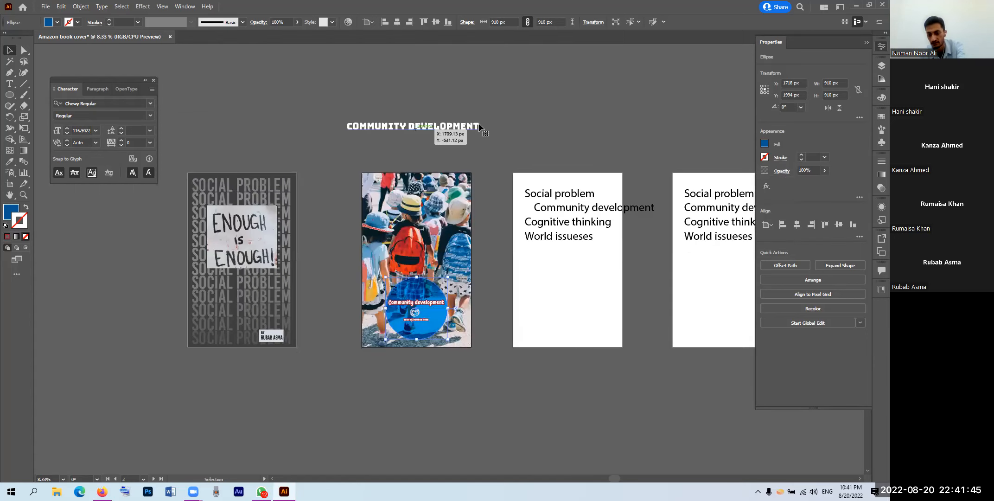
left_click_drag(479, 123, 542, 118)
key("Delete")
left_click(436, 293)
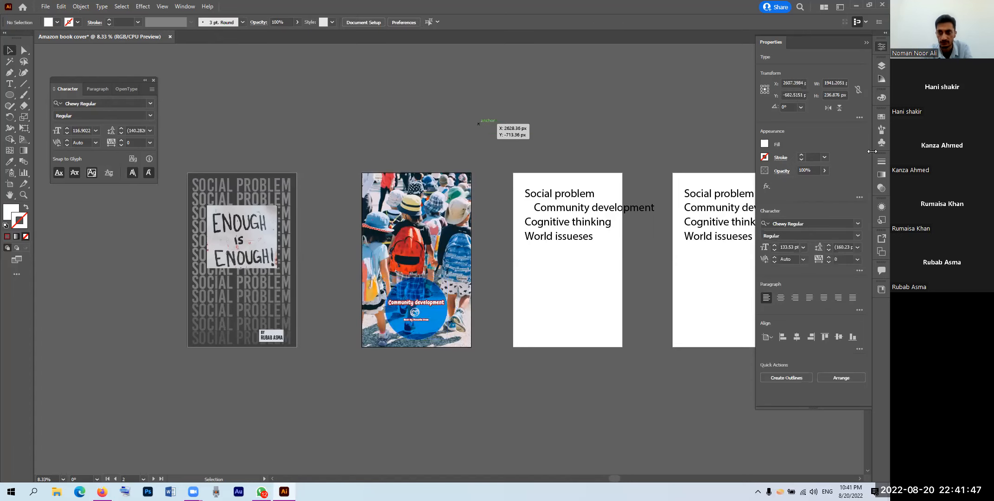
left_click(765, 172)
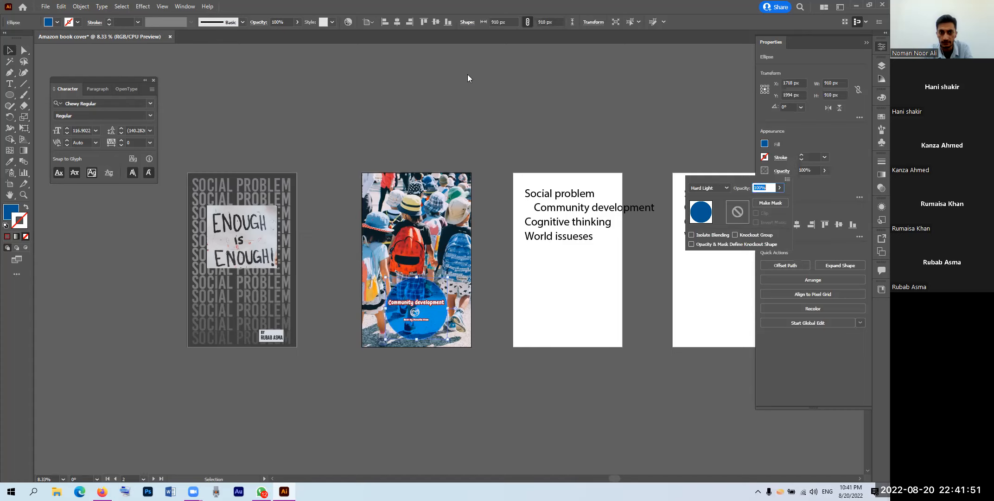
Step: Alt-drag a copy of the children-photo cover artboard to the left of Artboard 1
left_click(9, 184)
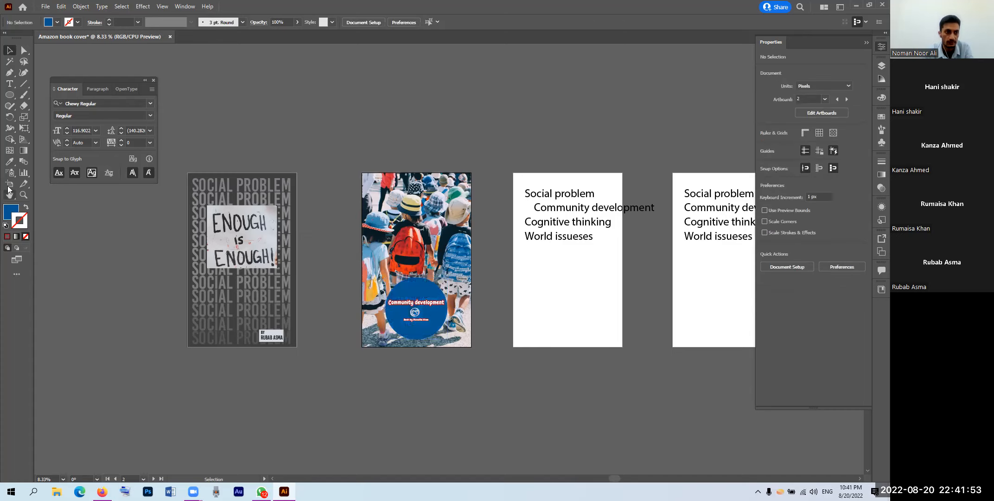
left_click(418, 229)
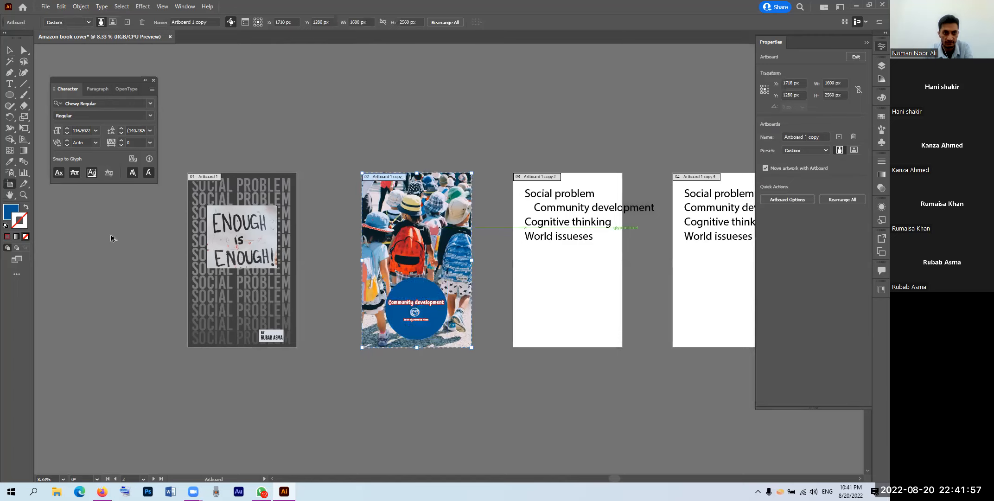
left_click_drag(104, 233, 103, 230)
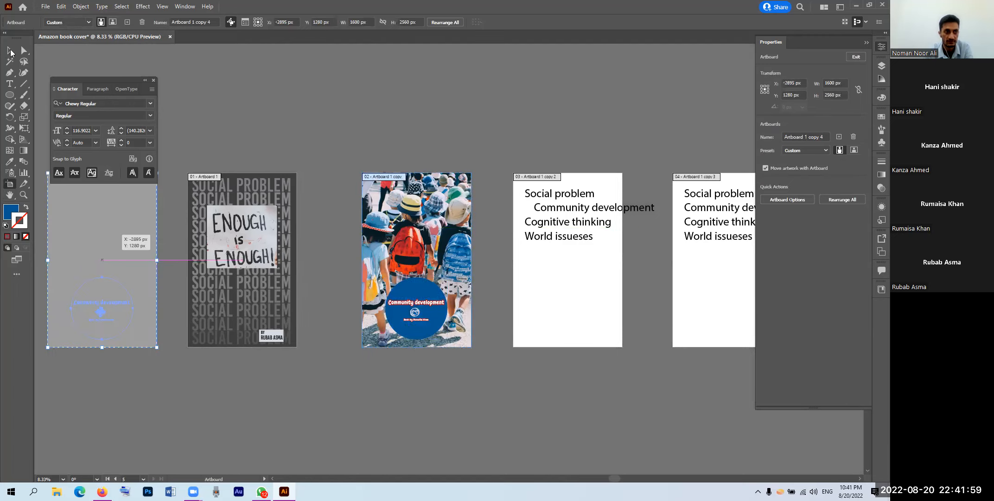
key("Escape")
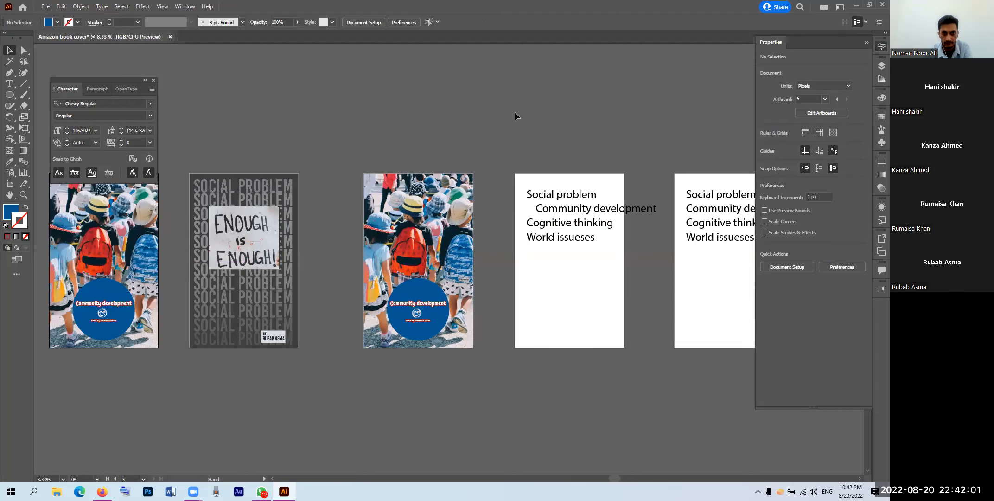
scroll(355, 288, "up", 2)
Step: Replace the copied cover's blue circle with a rectangle over its lower third, behind the text
left_click(382, 274)
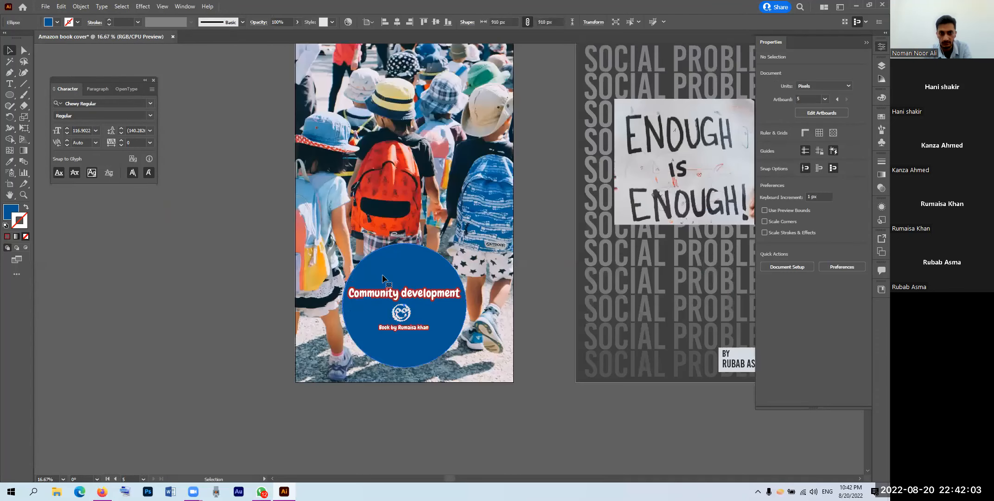
key("Delete")
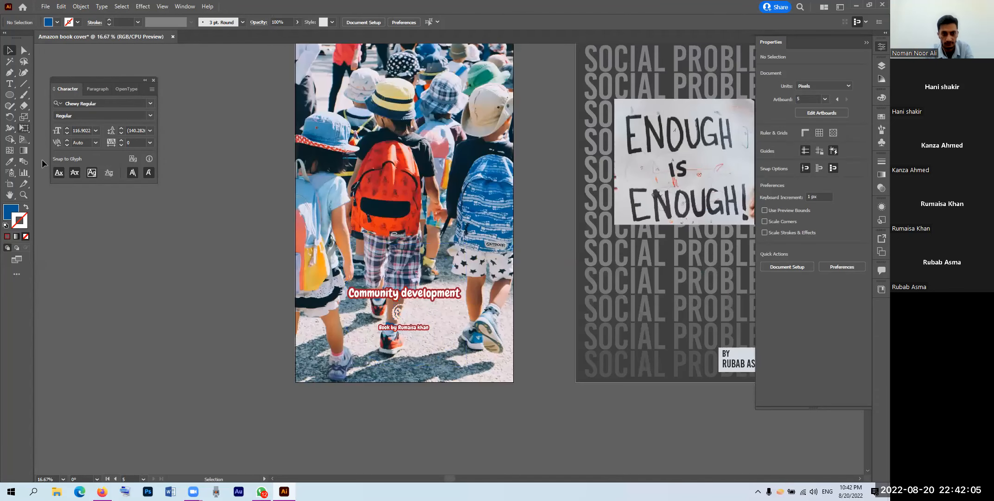
left_click(9, 95)
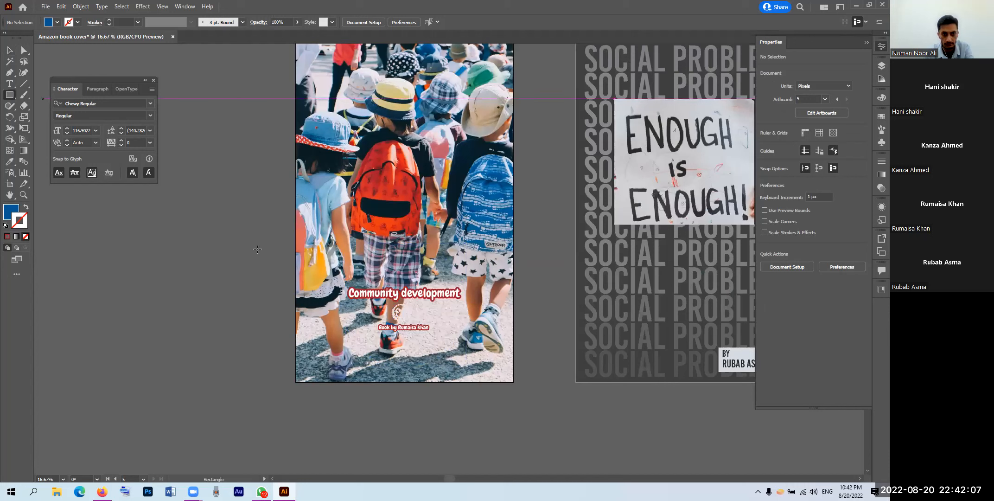
left_click_drag(295, 261, 295, 261)
left_click_drag(342, 282, 514, 383)
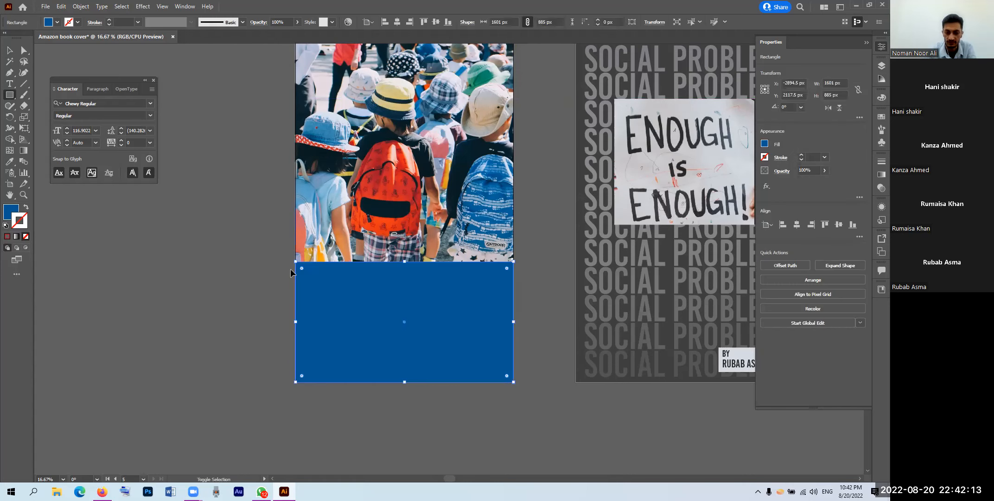
key("ctrl+shift+bracketleft")
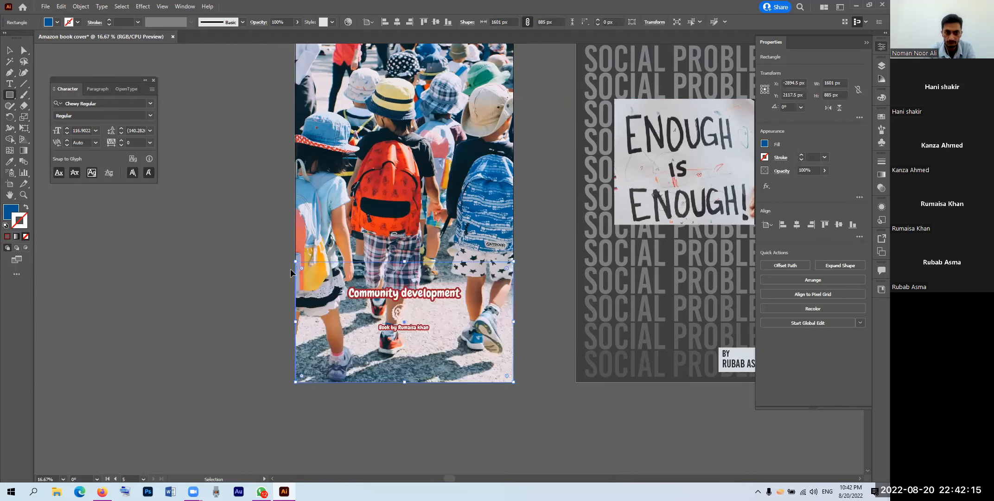
key("ctrl+bracketright")
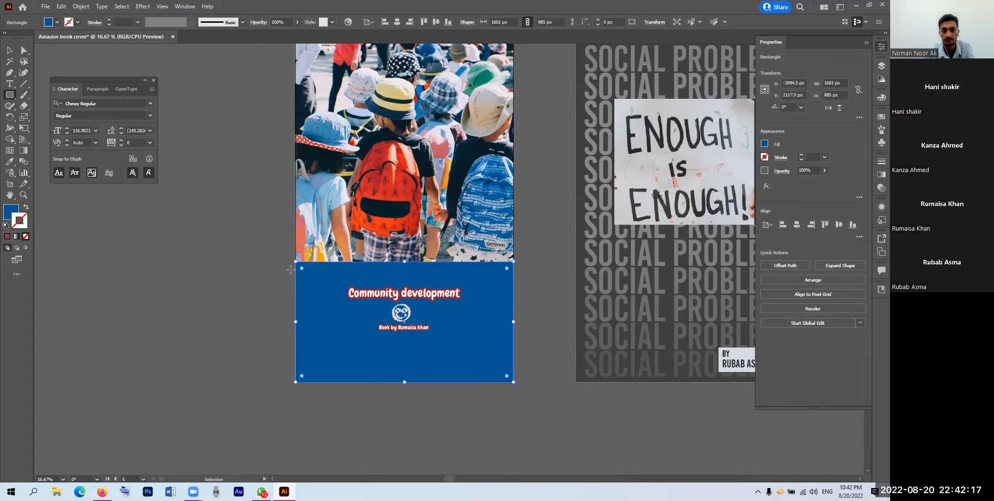
Step: Enlarge the title and smiley group and move it onto the new band
left_click(10, 50)
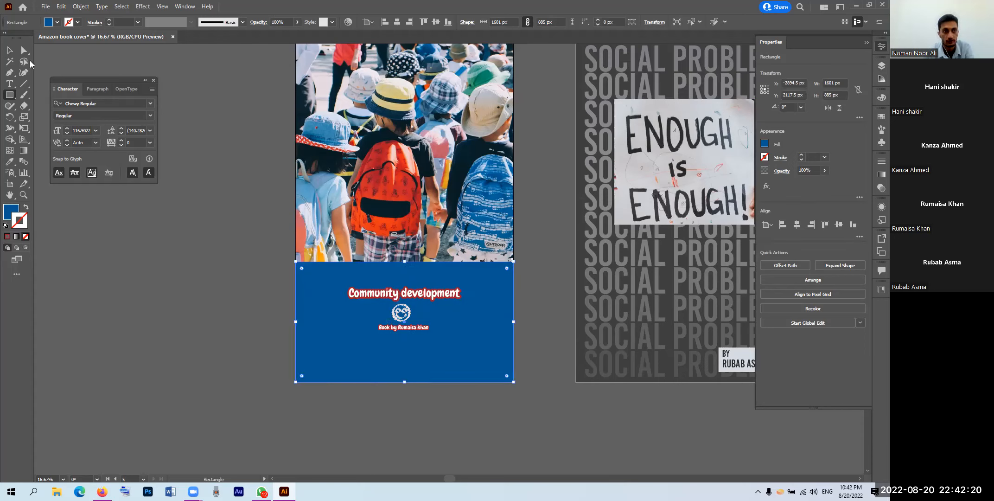
left_click(461, 331)
left_click_drag(461, 332, 533, 413)
left_click_drag(459, 303, 432, 303)
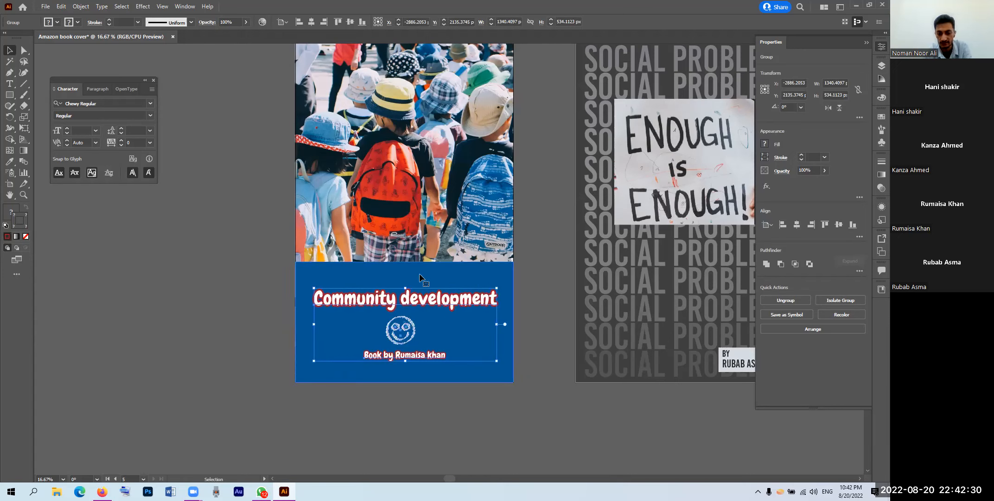
Step: Eyedropper hat colours from the photo onto the band, ending on teal, then select the title group
left_click(396, 89)
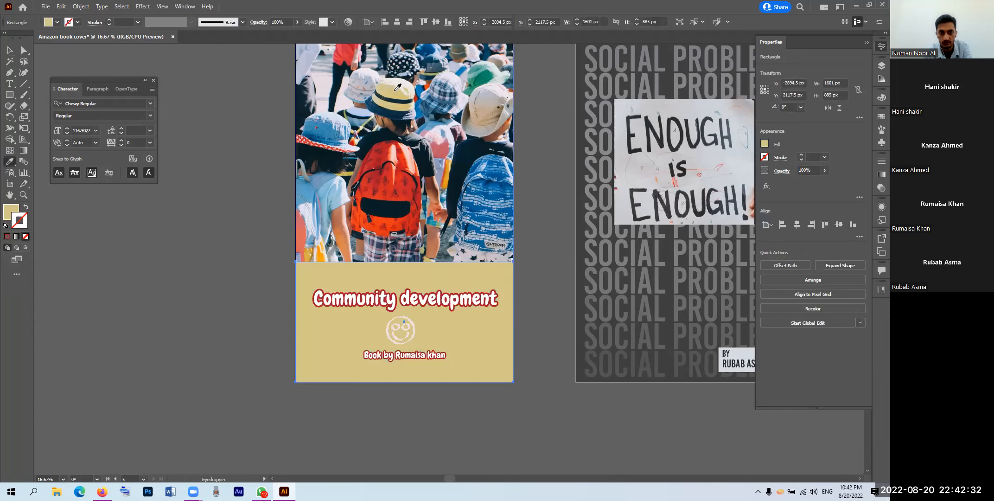
left_click(398, 91)
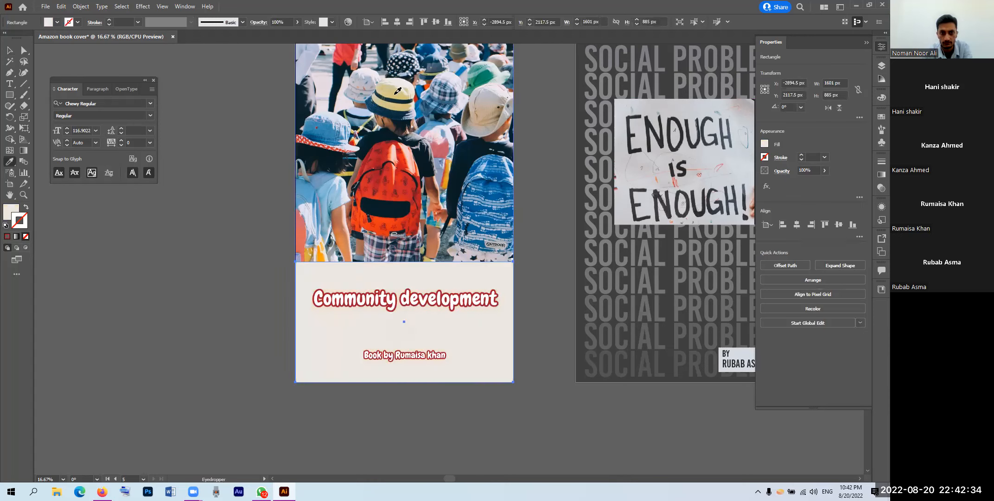
left_click(401, 104)
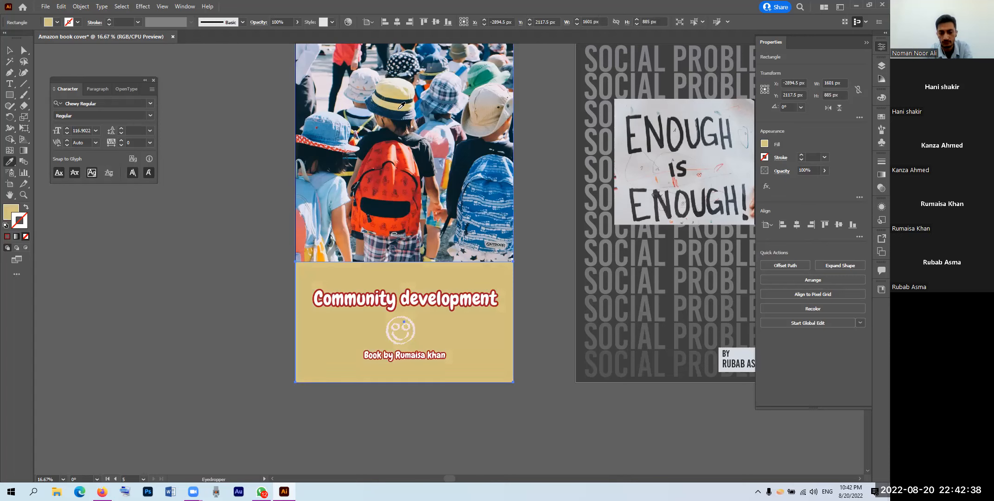
left_click(487, 72)
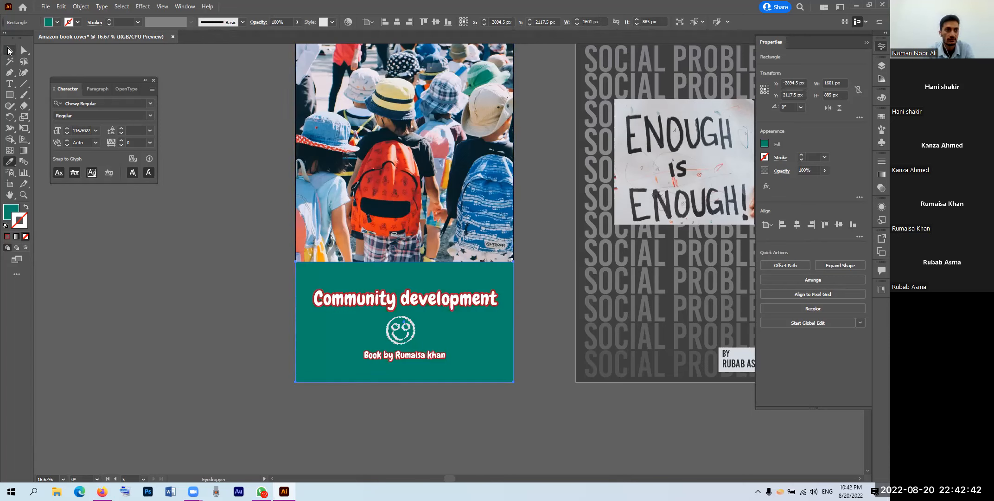
key("v")
left_click(374, 301)
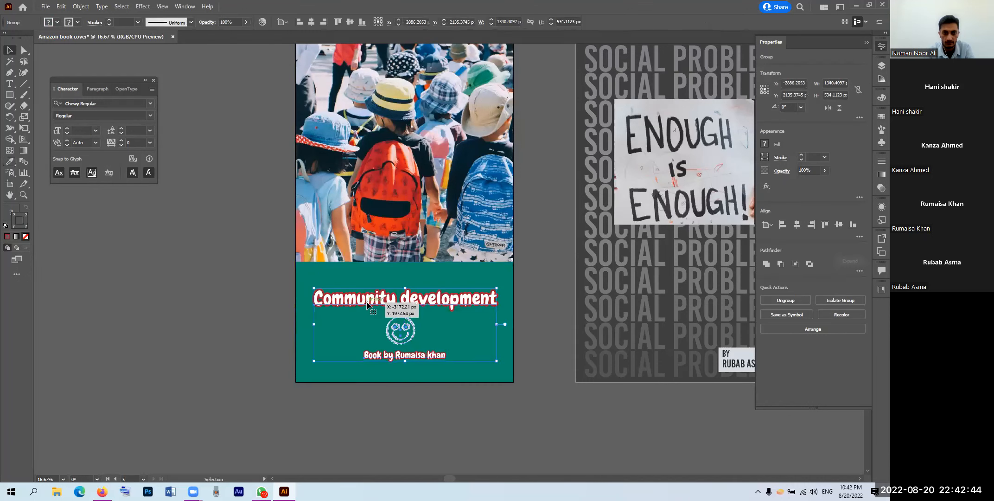
Step: Change the Community development title's outline from red to near-black #0C0C0C
double_click(374, 301)
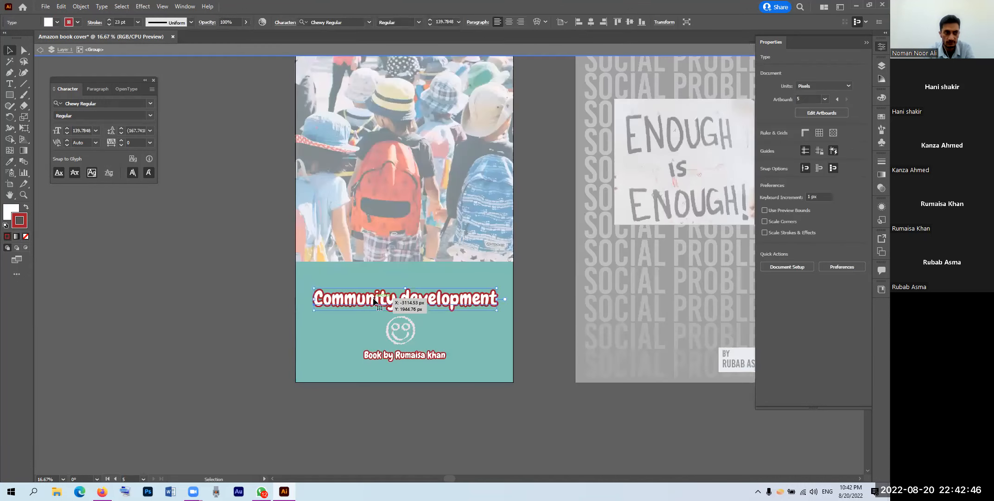
double_click(20, 224)
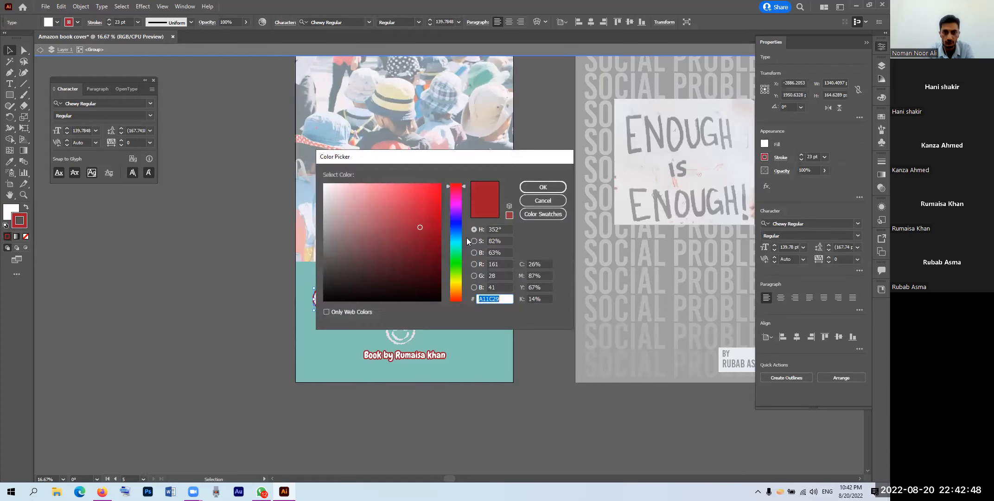
left_click(460, 241)
left_click_drag(460, 247, 459, 270)
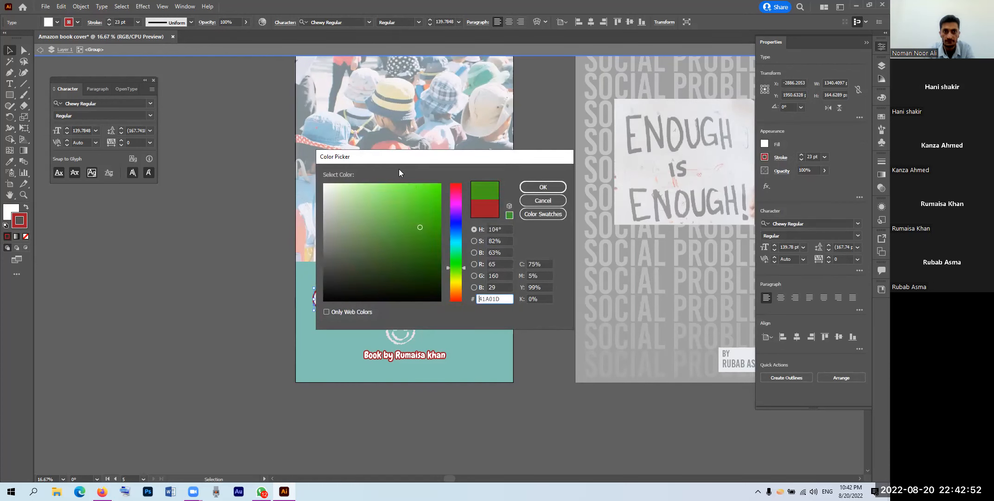
left_click(333, 292)
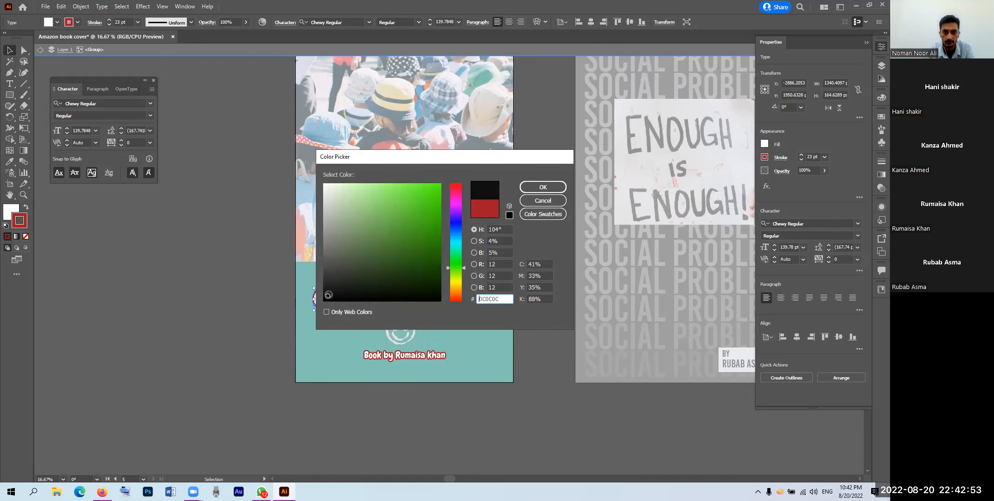
left_click(551, 187)
left_click(547, 282)
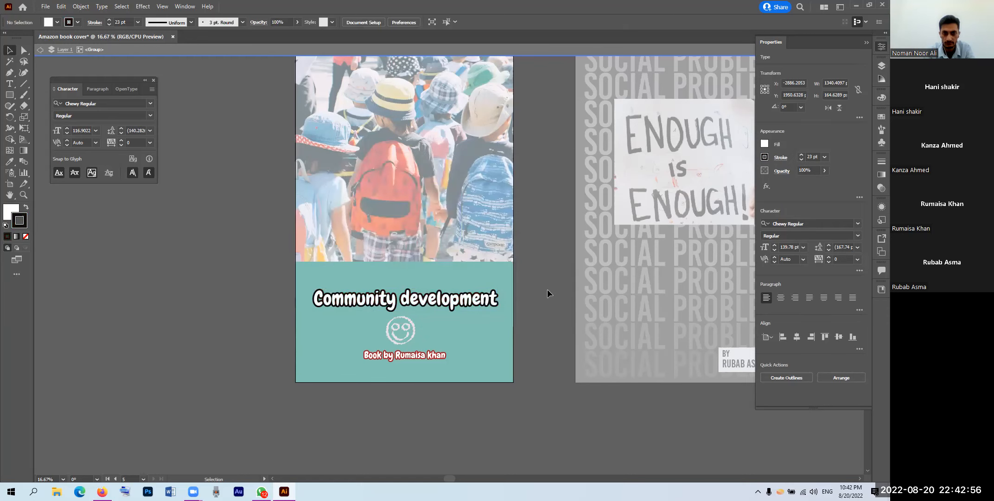
double_click(547, 289)
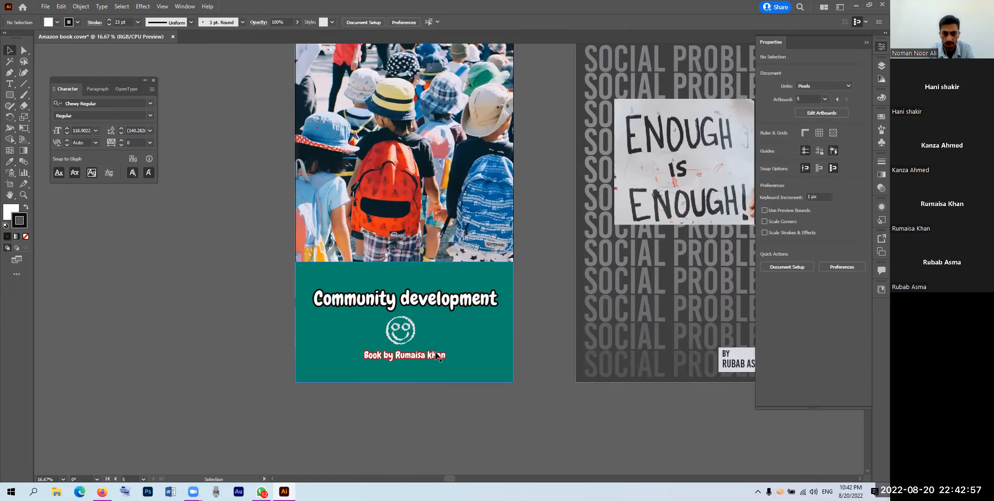
Step: Give the author byline beneath the smiley a dark green stroke
double_click(397, 357)
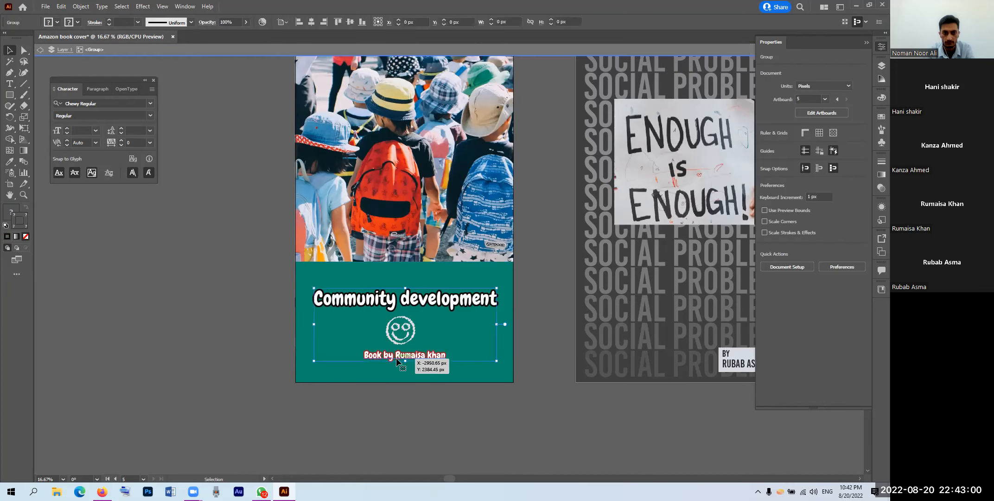
triple_click(397, 356)
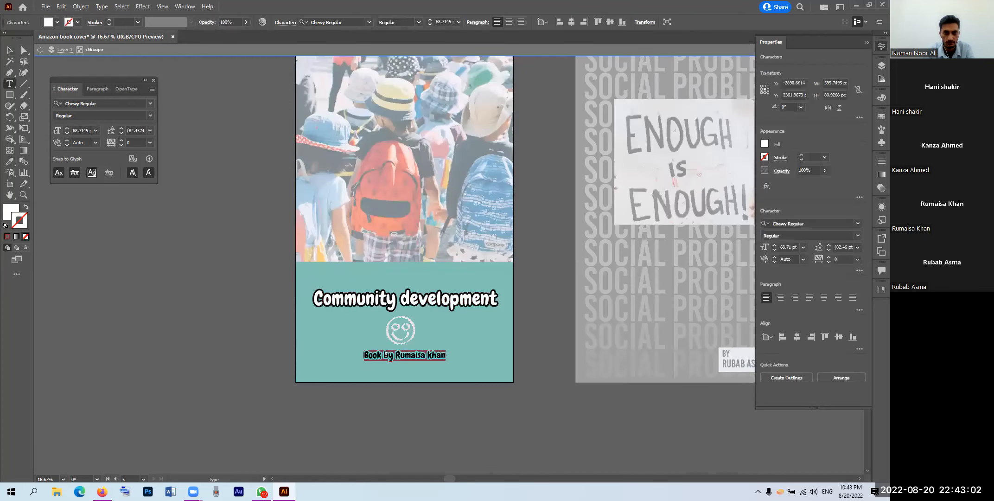
left_click(10, 51)
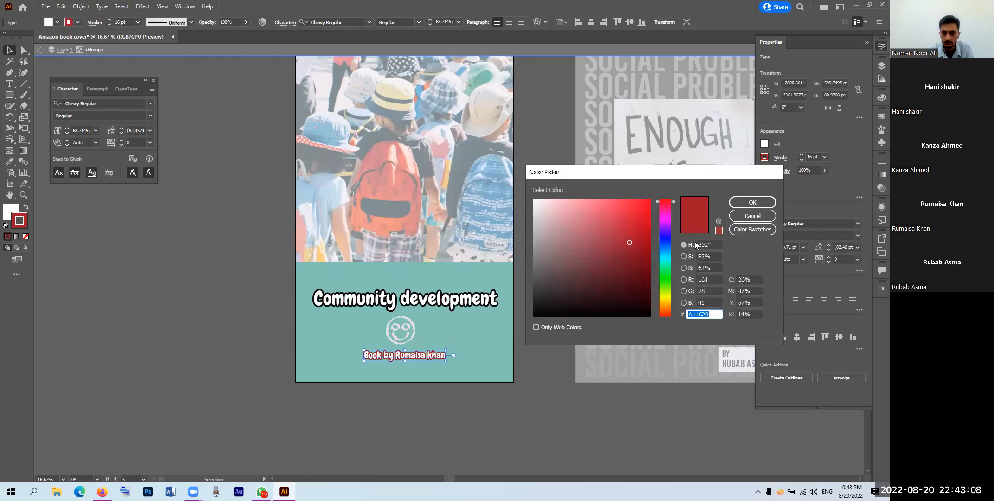
left_click(666, 271)
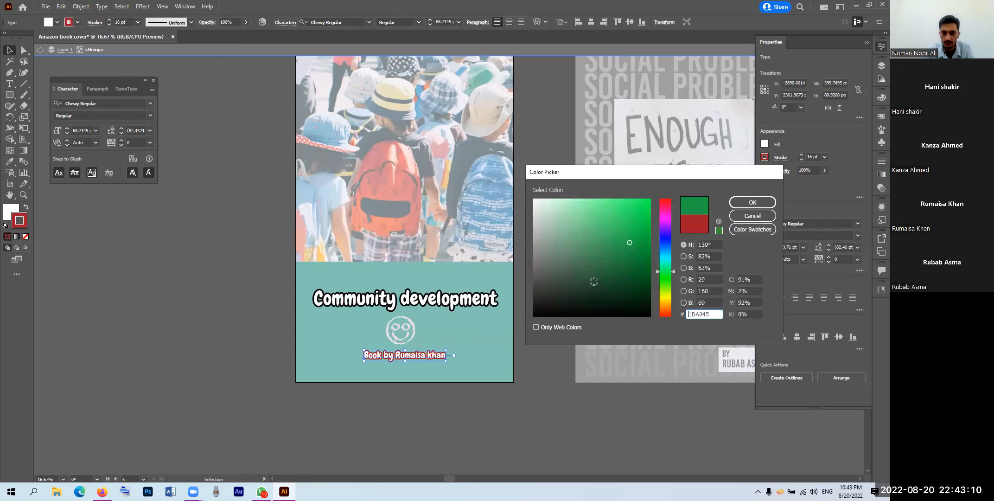
left_click(594, 291)
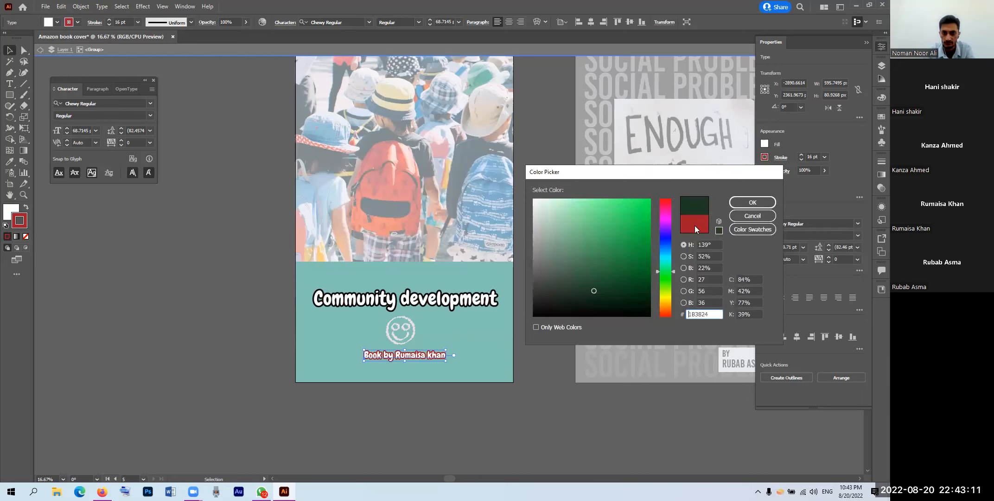
left_click(752, 202)
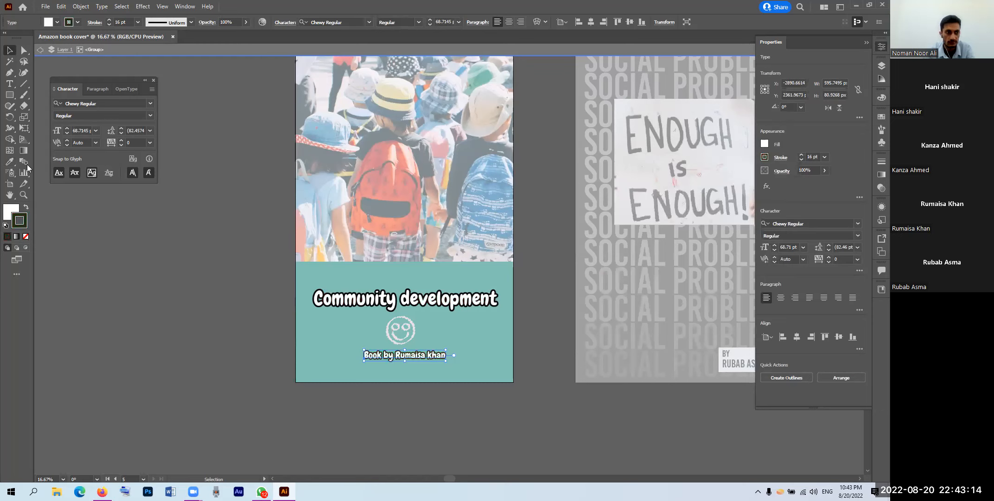
Step: Eyedropper teal and then white from the artwork onto the byline's stroke
left_click(9, 161)
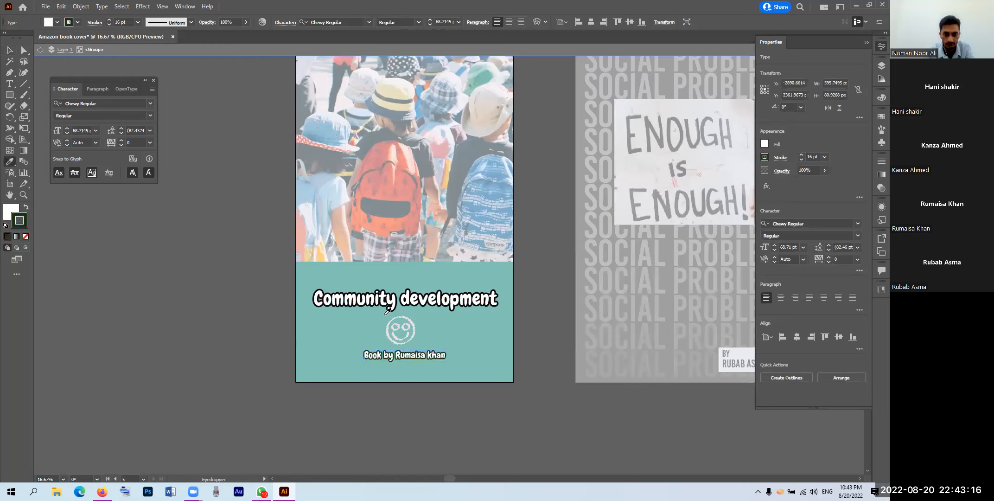
left_click(315, 298)
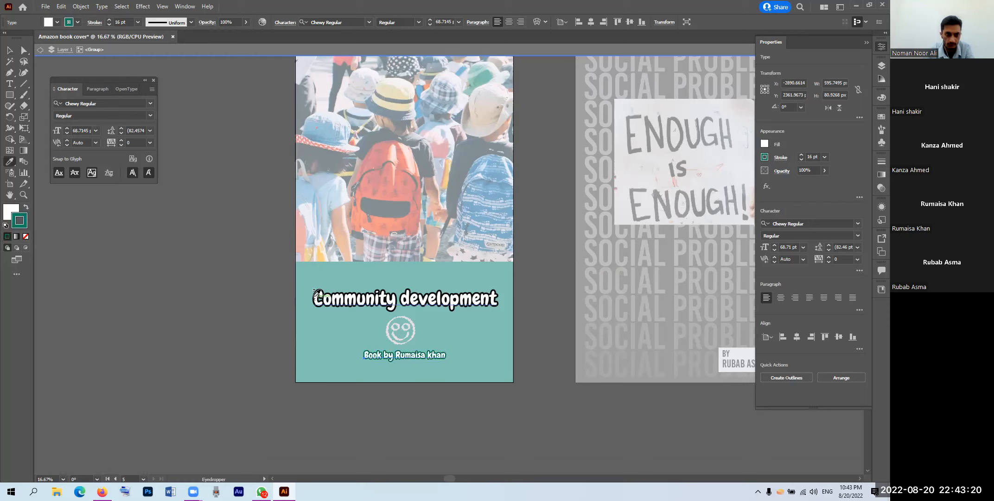
left_click(316, 297)
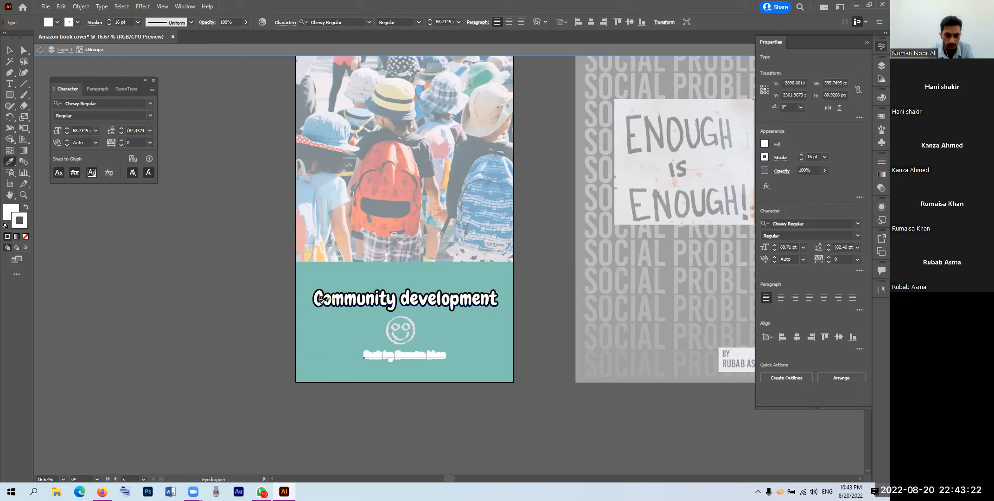
Step: Undo the byline's white stroke, try sampled black and no stroke, then revert
scroll(322, 302, "up", 8)
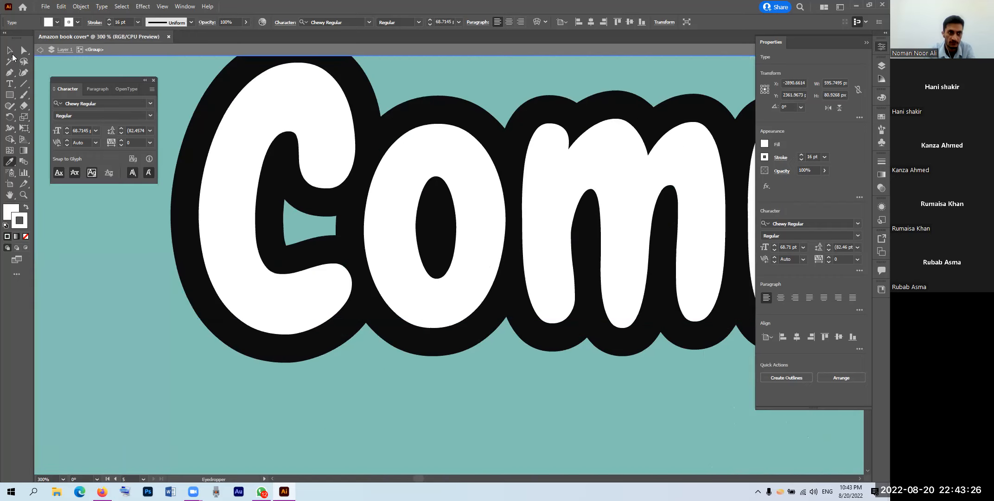
left_click(9, 50)
scroll(280, 298, "down", 7)
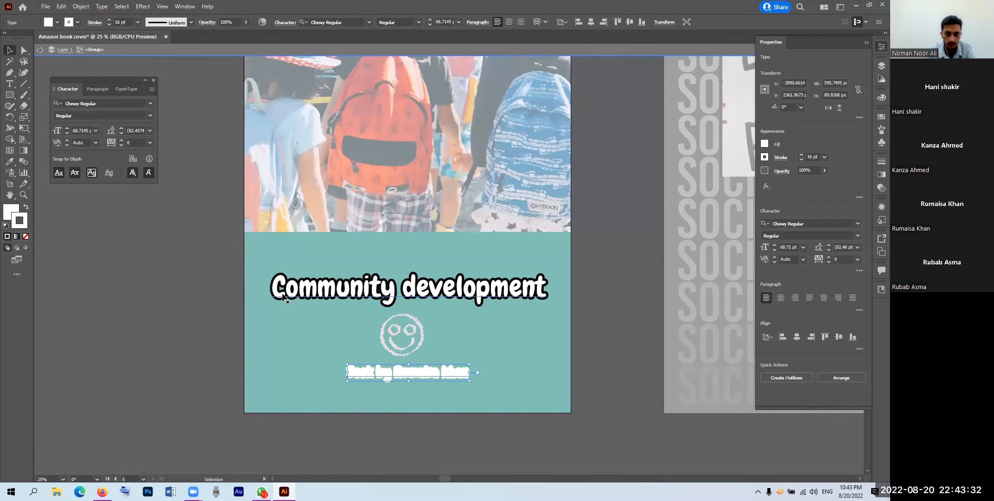
key("ctrl+z")
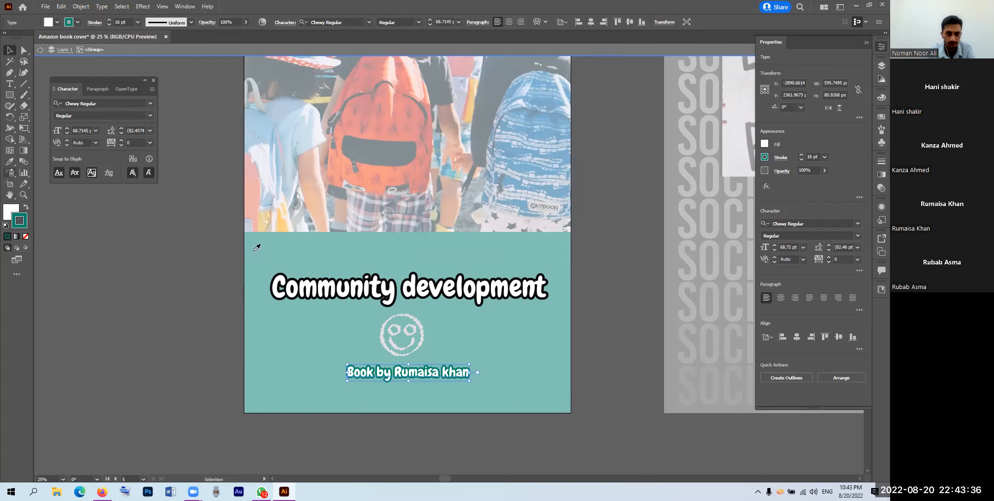
key("i")
scroll(286, 267, "up", 3)
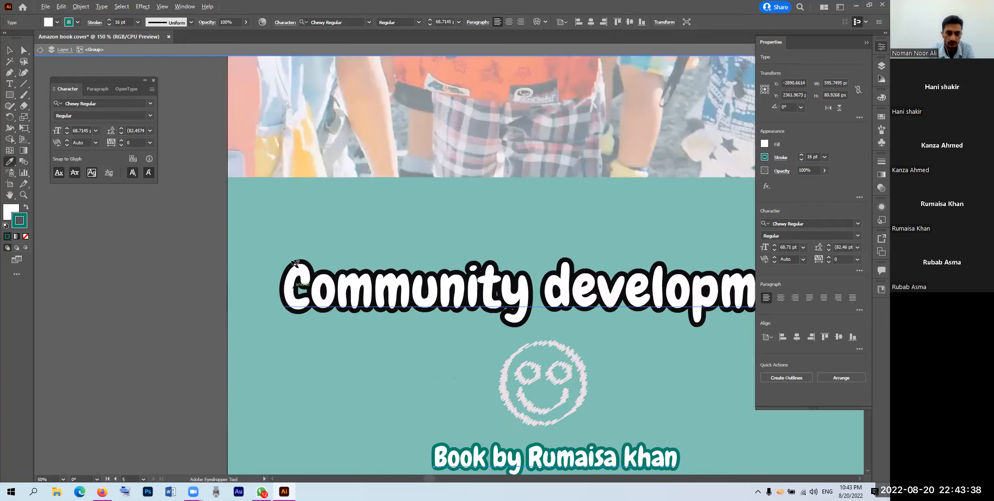
scroll(329, 270, "up", 5)
scroll(389, 270, "up", 3)
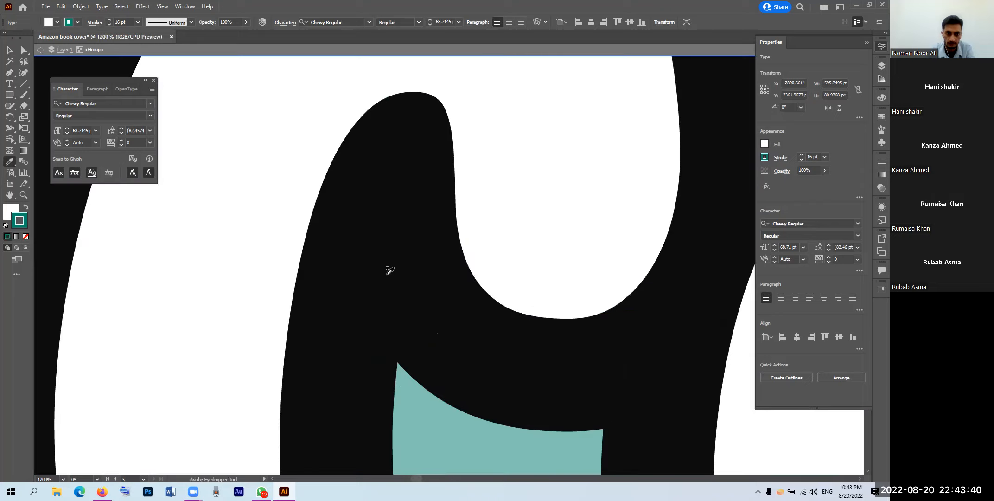
left_click(389, 271)
key("slash")
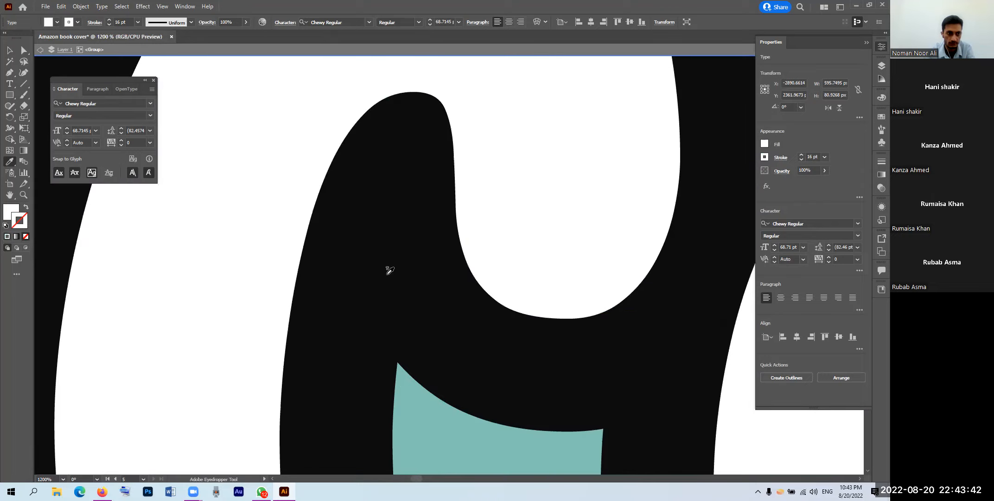
key("ctrl+z")
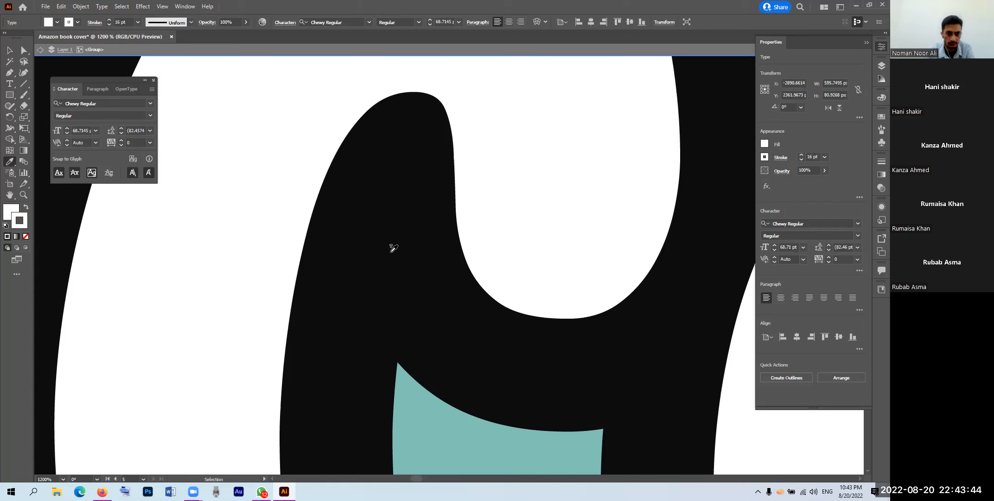
key("ctrl+z")
Step: Read and copy the title outline's 0C0C0C colour code from the Color Picker
scroll(374, 226, "down", 5)
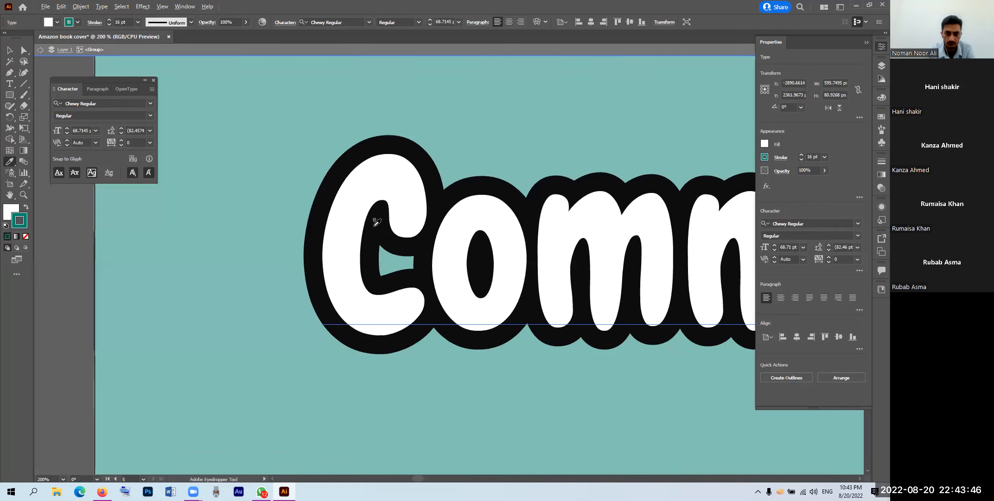
scroll(374, 226, "down", 2)
scroll(373, 226, "down", 2)
scroll(368, 229, "down", 2)
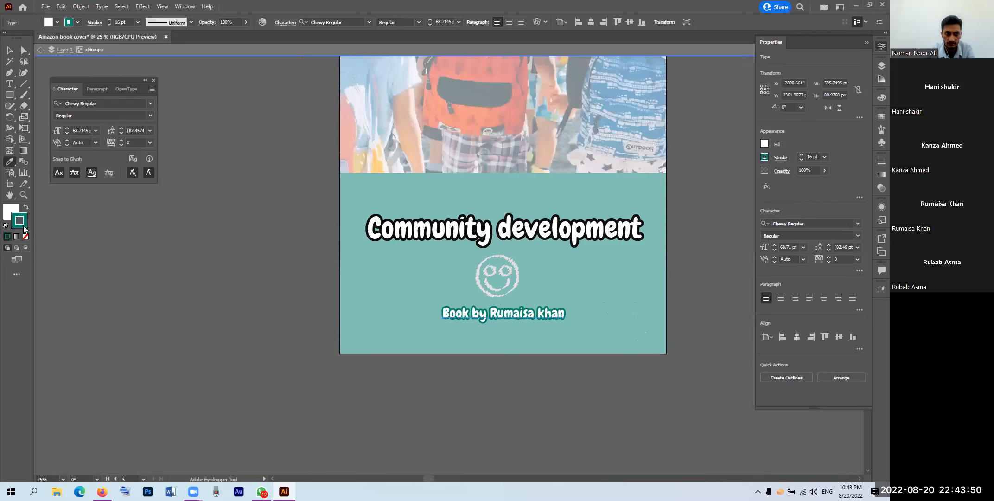
double_click(20, 224)
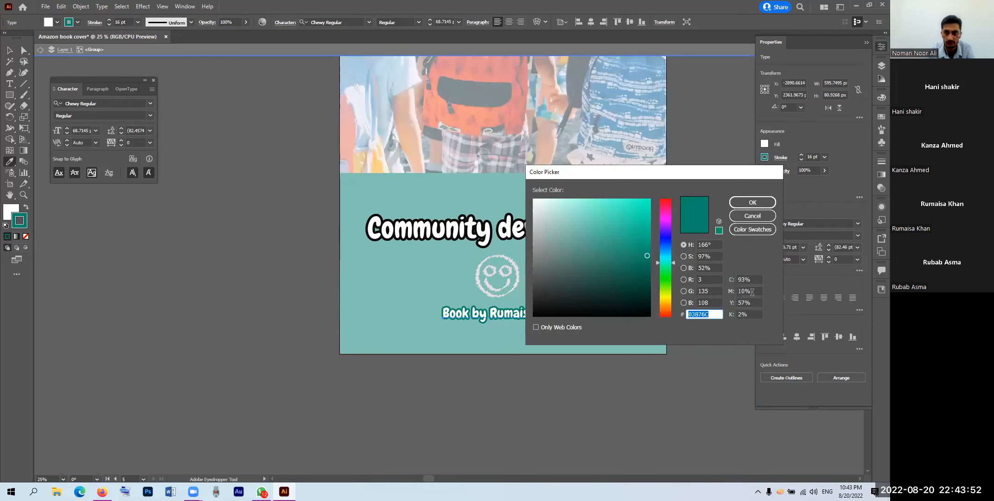
key("Return")
key("v")
triple_click(441, 235)
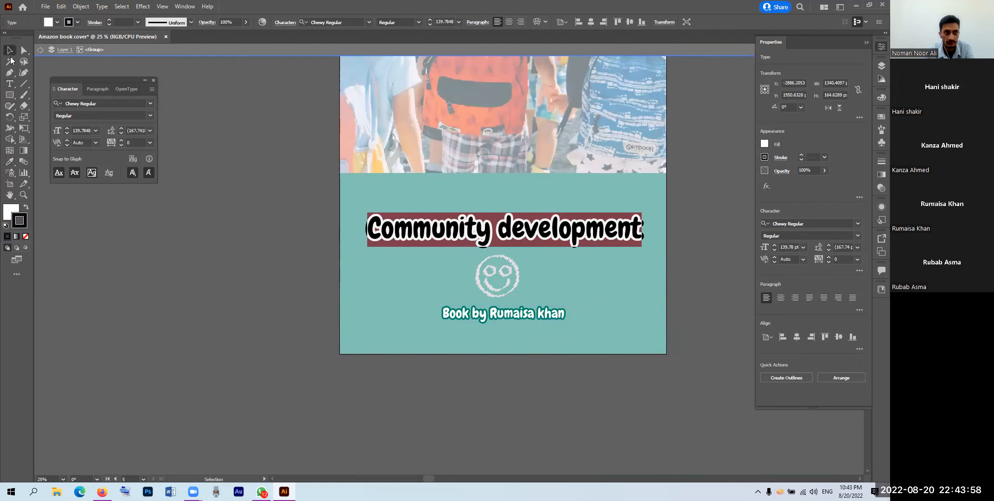
key("Escape")
key("Escape")
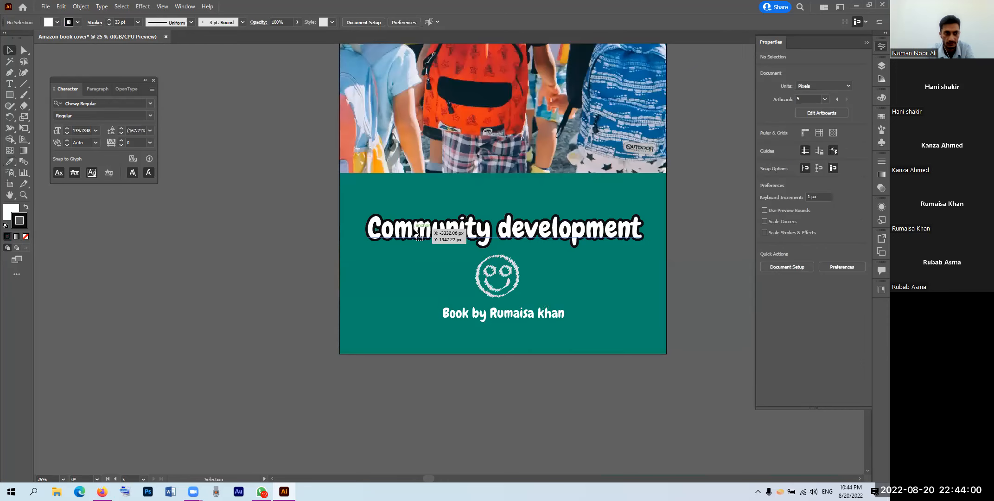
left_click(416, 231)
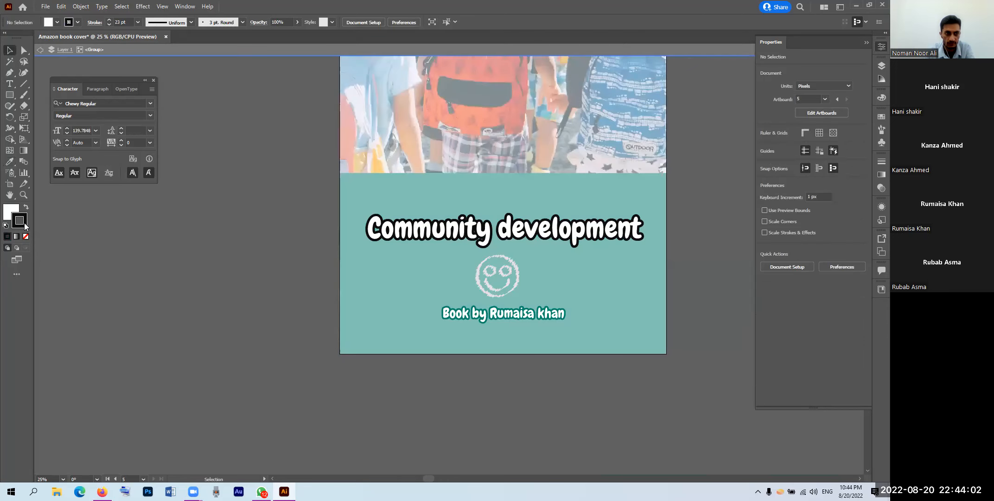
double_click(24, 223)
key("ctrl+c")
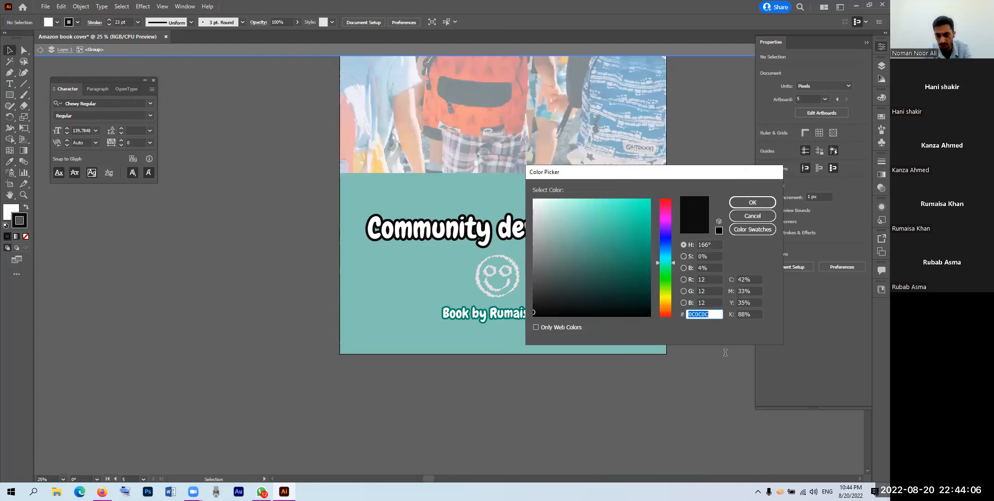
right_click(696, 314)
left_click(755, 217)
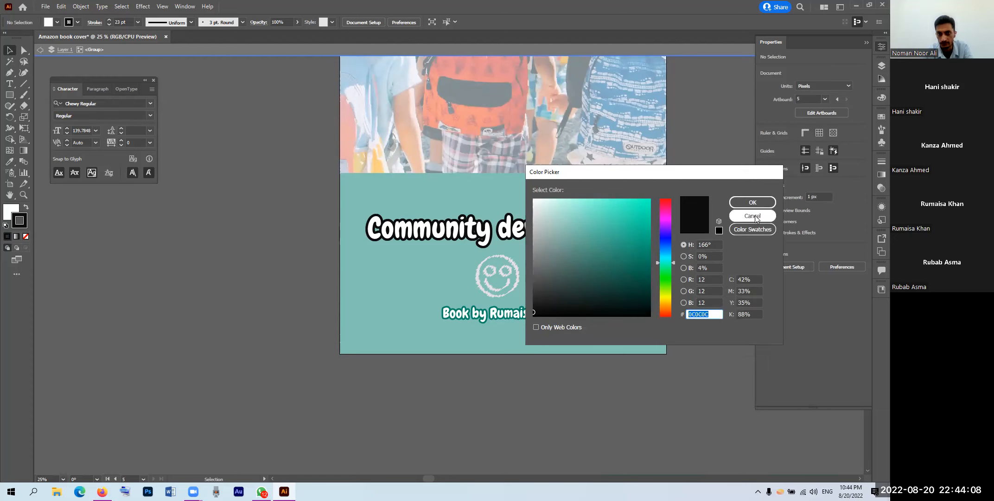
Step: Set the author byline's stroke to the pasted near-black 0C0C0C
left_click(469, 318)
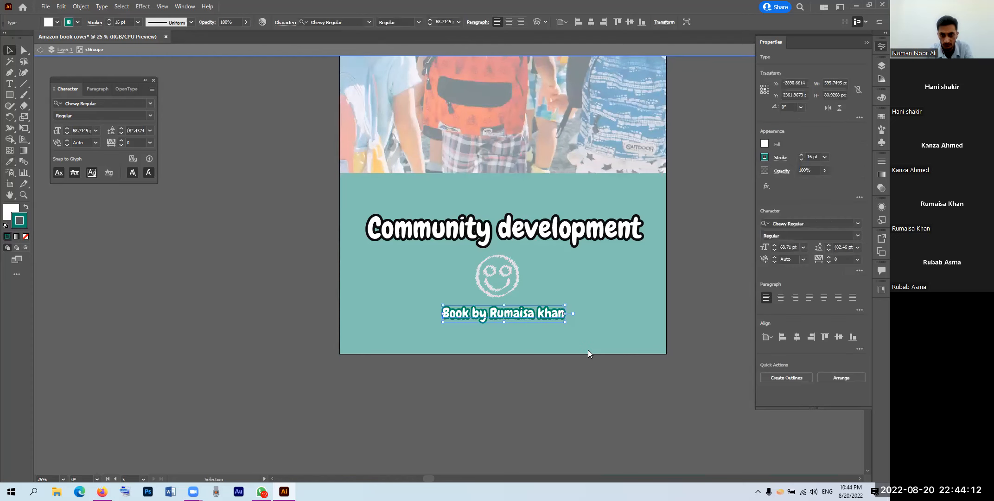
key("ctrl+v")
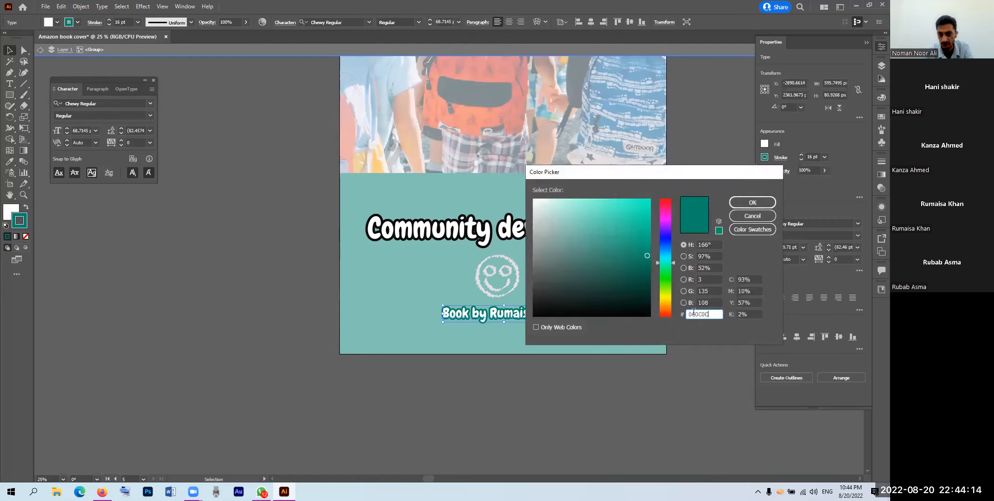
left_click(736, 204)
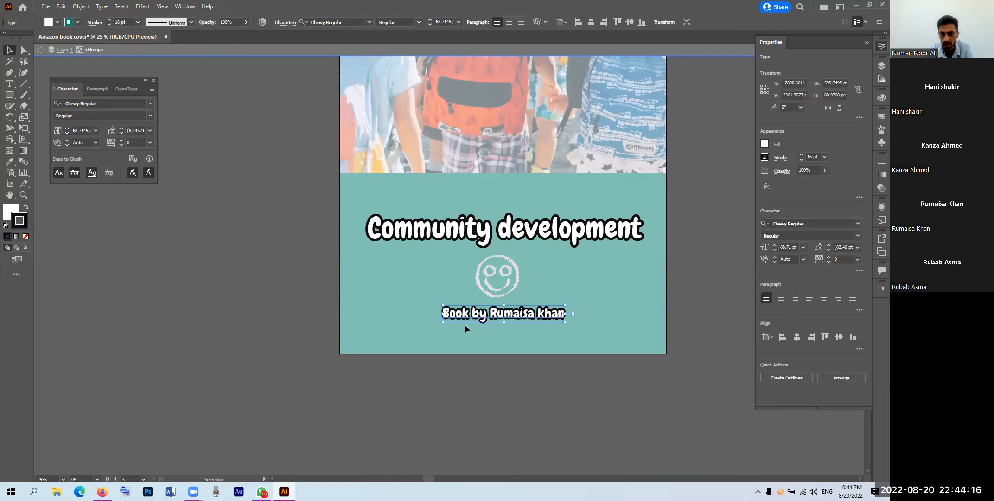
left_click(493, 297)
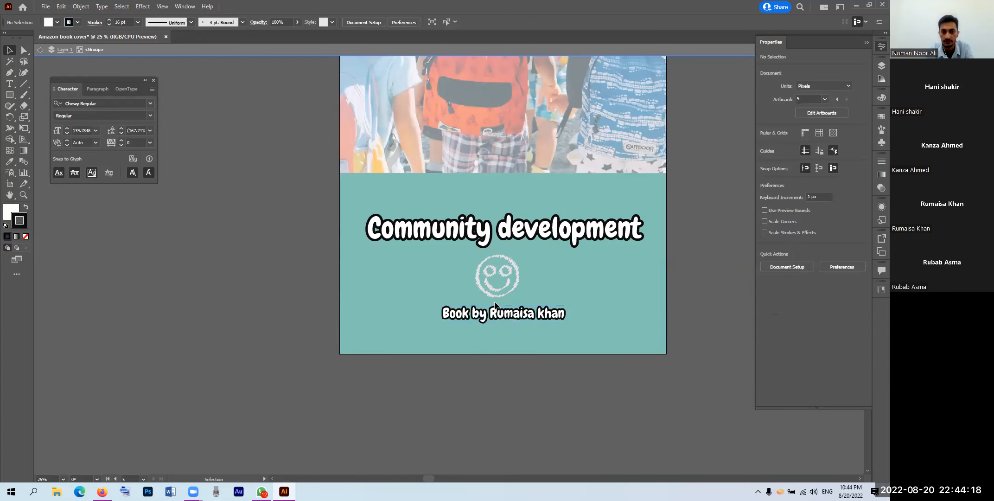
Step: Apply the same dark stroke to the smiley scribble and exit the group
left_click(496, 294)
double_click(21, 226)
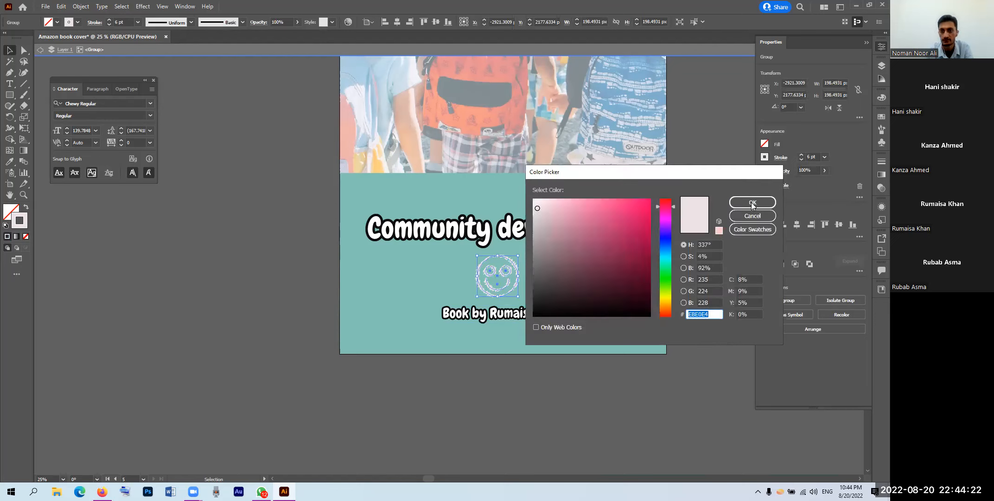
left_click(752, 203)
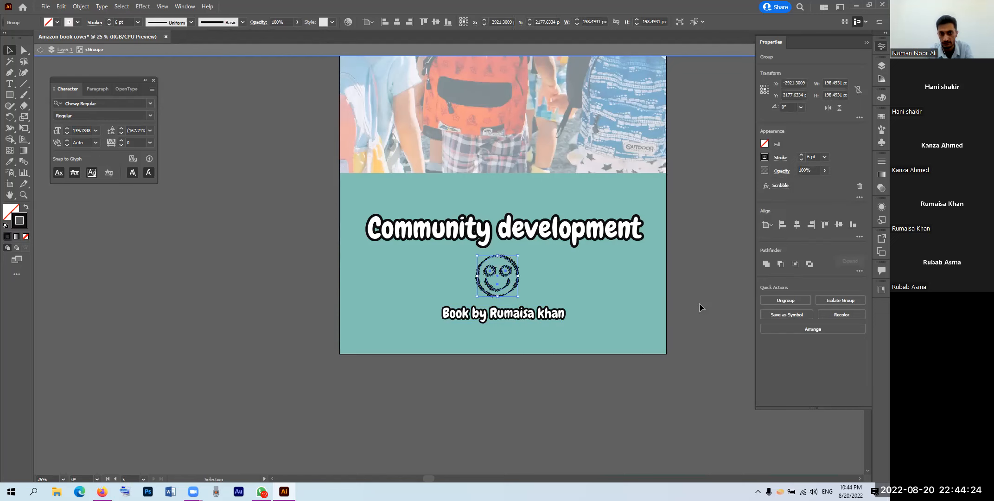
left_click(693, 295)
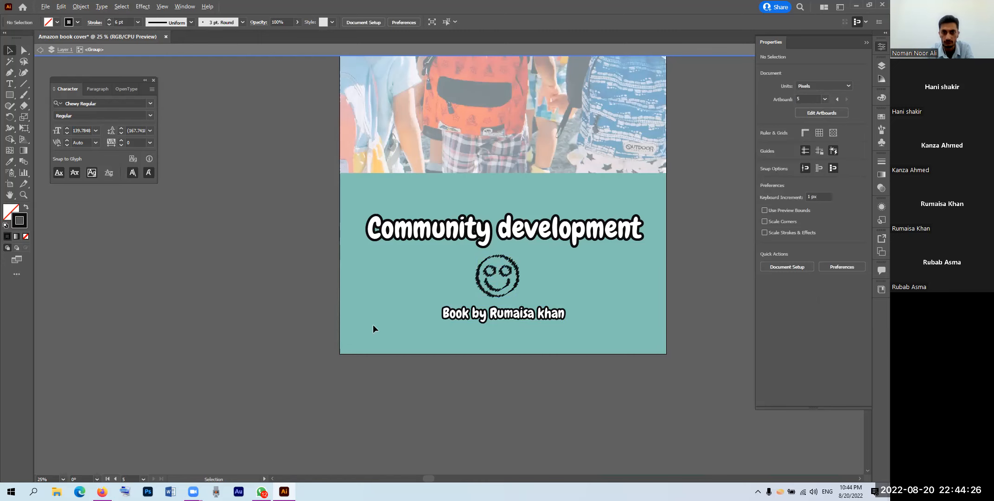
scroll(314, 311, "down", 4)
double_click(311, 310)
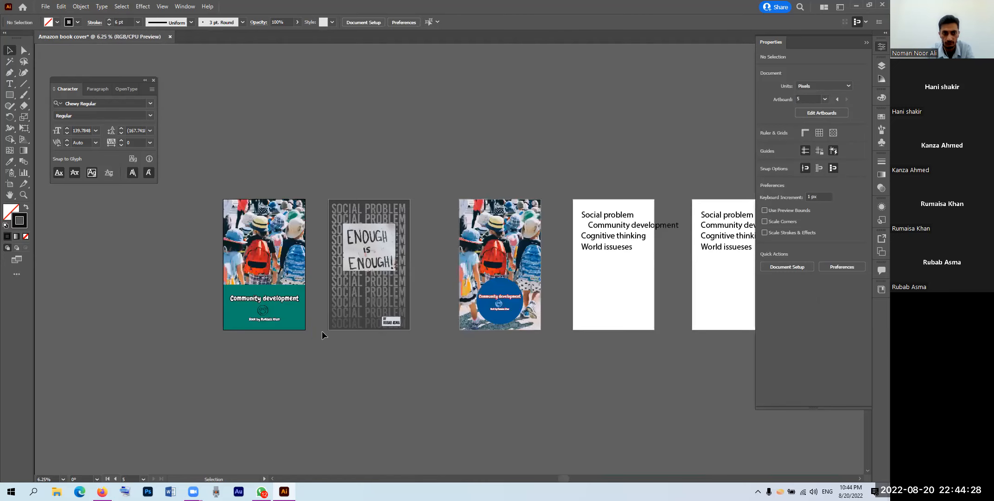
Step: Recolour the teal title panel, trying near-black 000705, then sampling beige #D3C587 from the photo
left_click(292, 319)
left_click(12, 211)
double_click(12, 211)
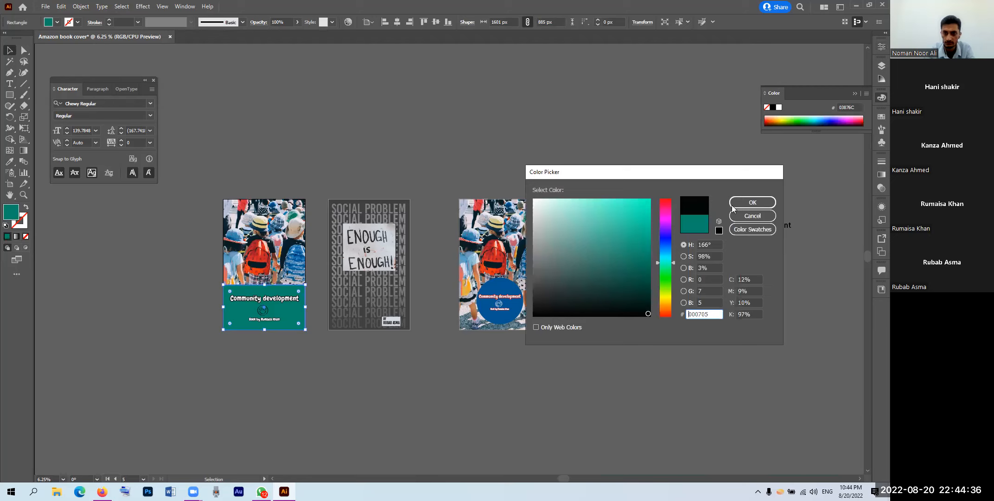
left_click(742, 204)
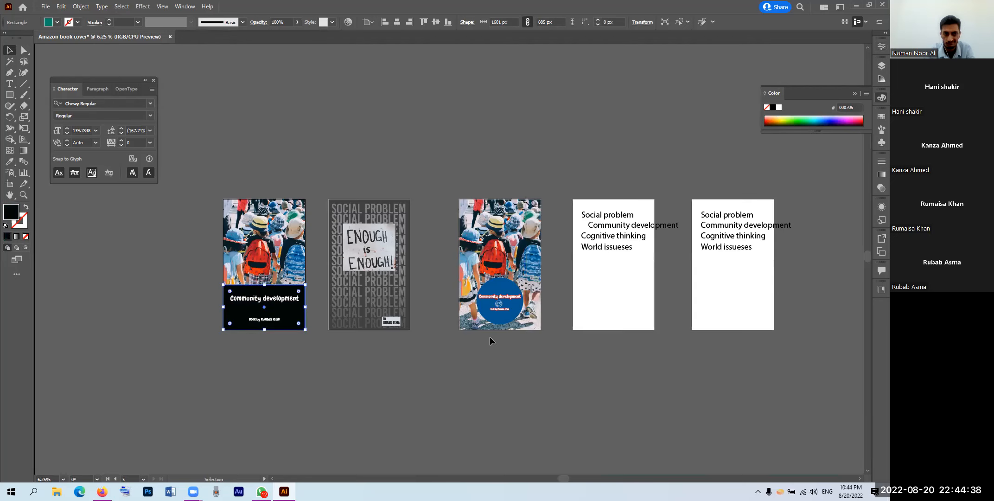
double_click(12, 216)
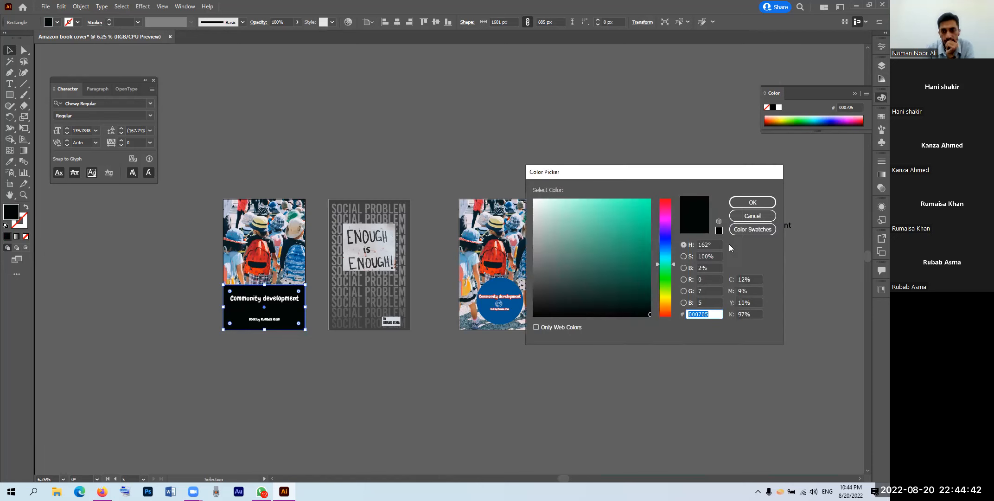
key("Escape")
left_click(9, 162)
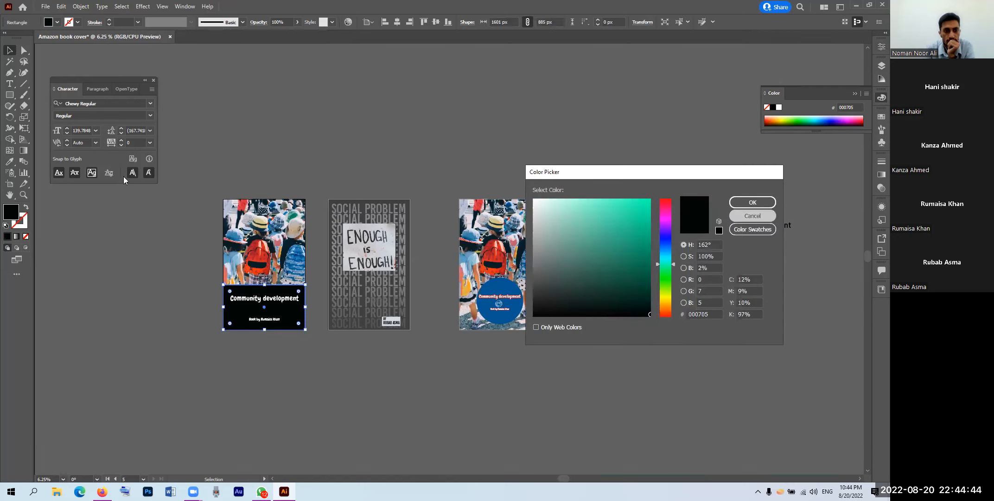
left_click(261, 218)
key("v")
left_click(190, 323)
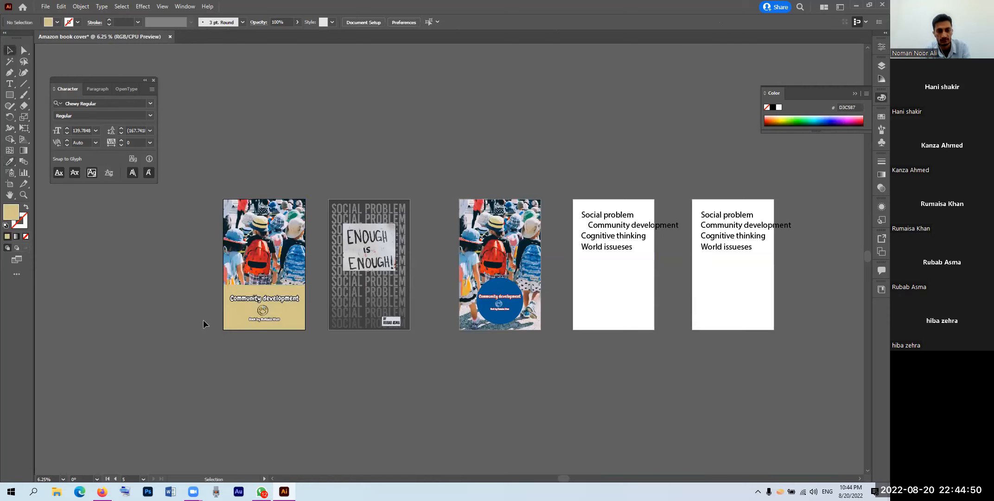
Step: Stretch the beige panel up to the artboard top for full cover height
scroll(214, 324, "up", 2)
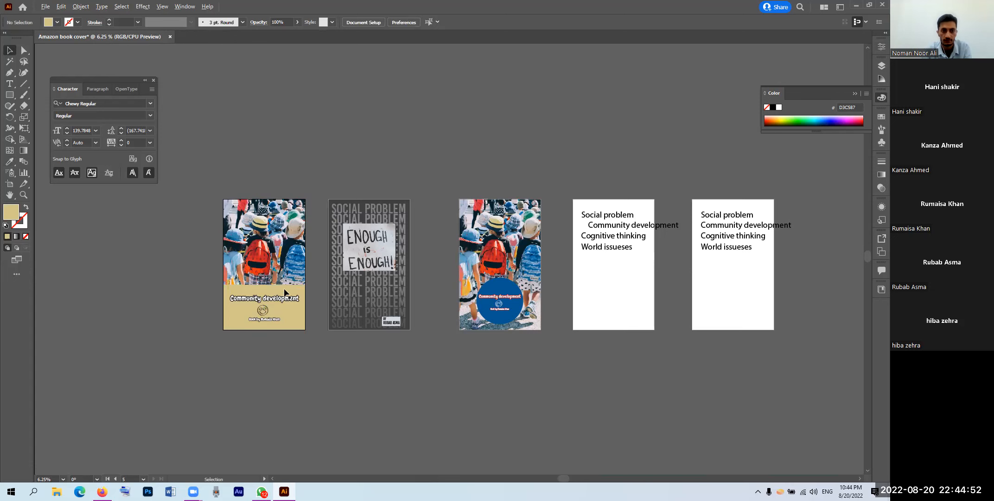
scroll(316, 295, "up", 2)
left_click_drag(315, 288, 318, 117)
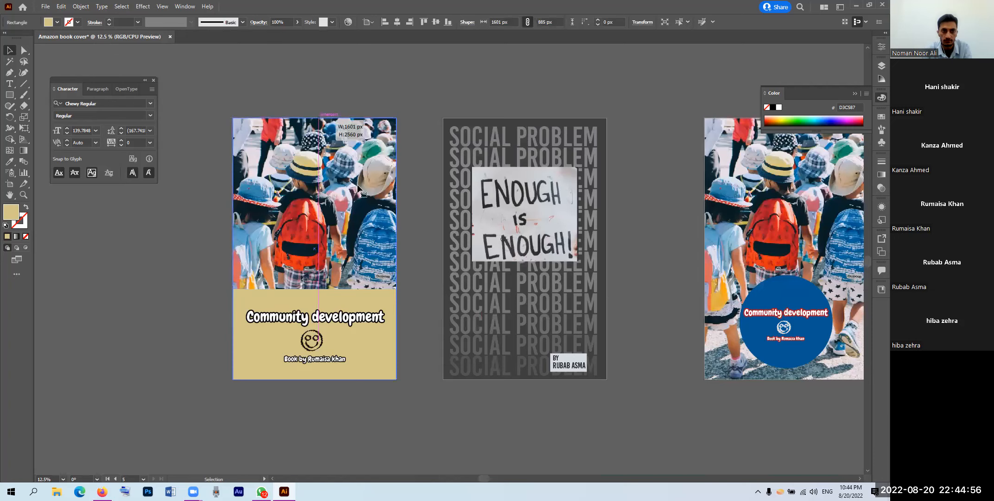
left_click_drag(358, 187, 359, 187)
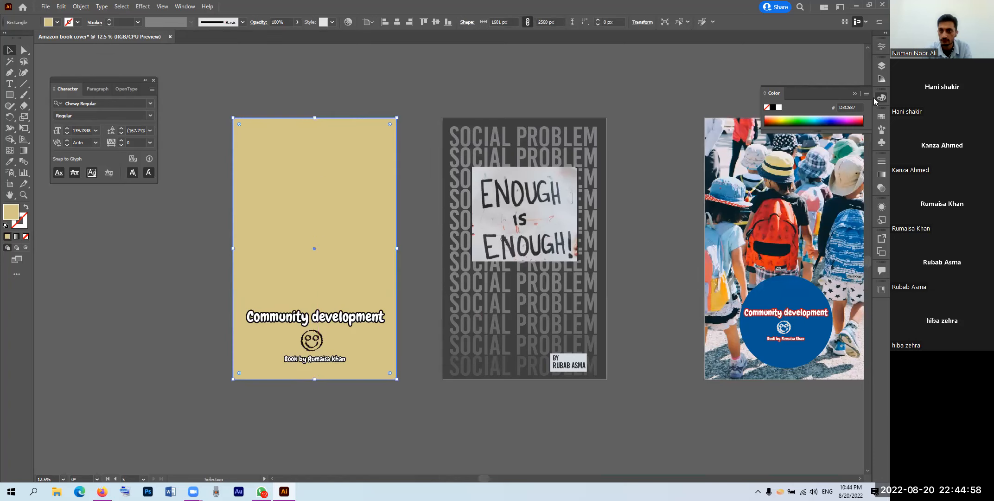
Step: Set the full-height panel's blend mode to Multiply after briefly trying Hard Light
left_click(880, 46)
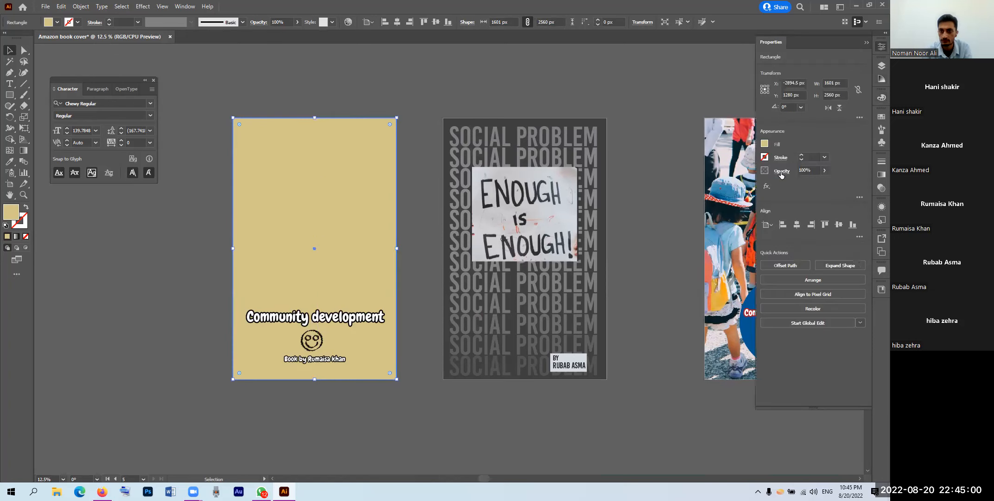
left_click(782, 171)
left_click(707, 188)
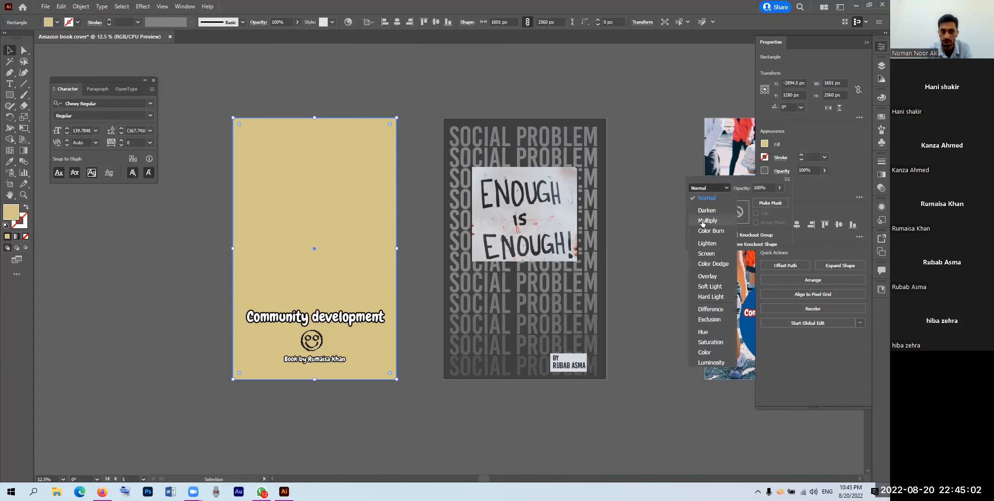
left_click(703, 221)
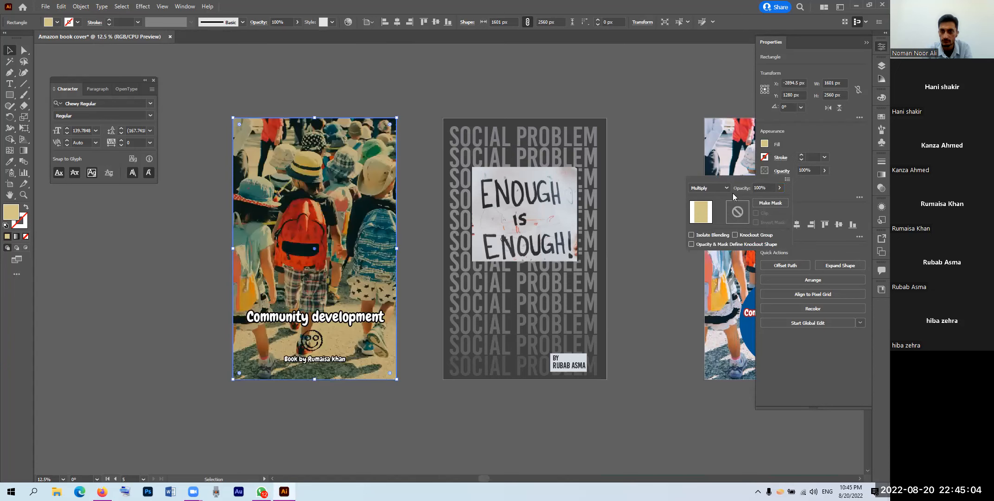
left_click(716, 189)
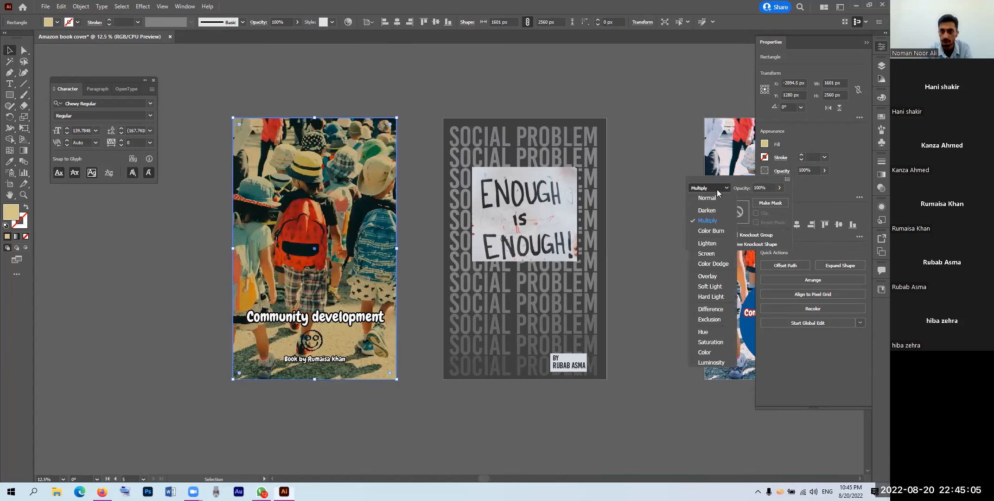
left_click(711, 296)
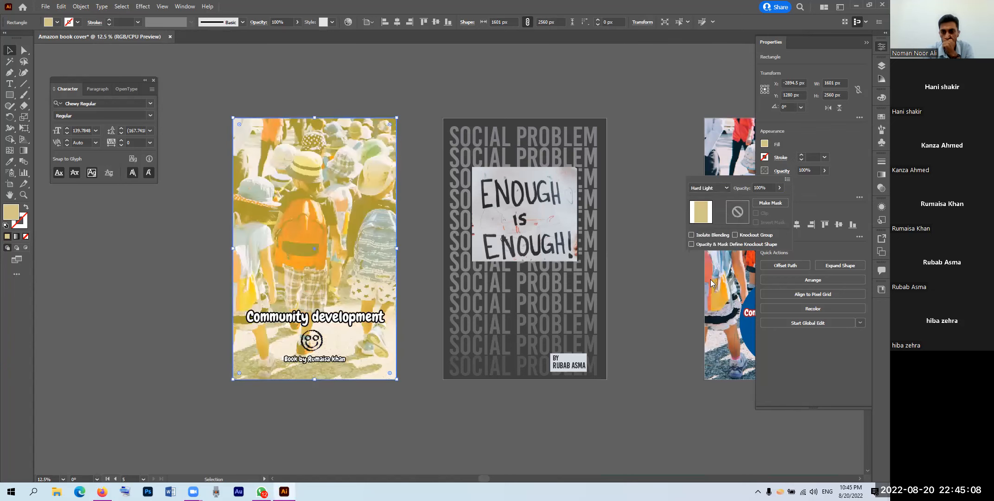
left_click(712, 188)
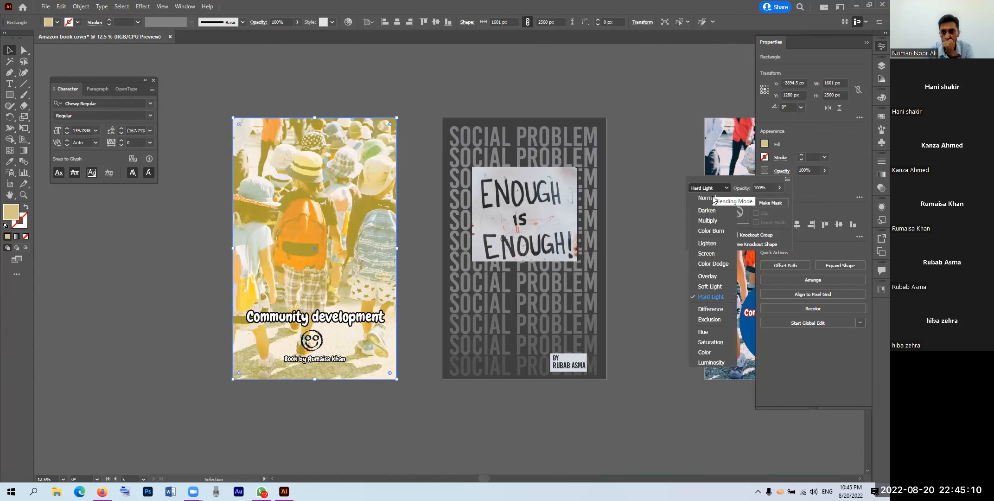
left_click(708, 220)
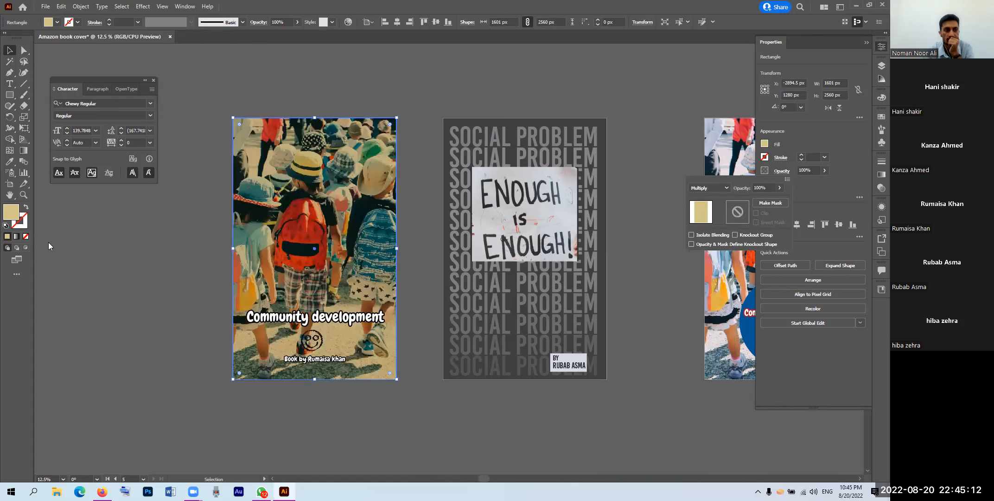
Step: Fill the panel with golden yellow C19D05, tinting the whole photo
left_click(640, 260)
left_click(648, 227)
left_click(742, 205)
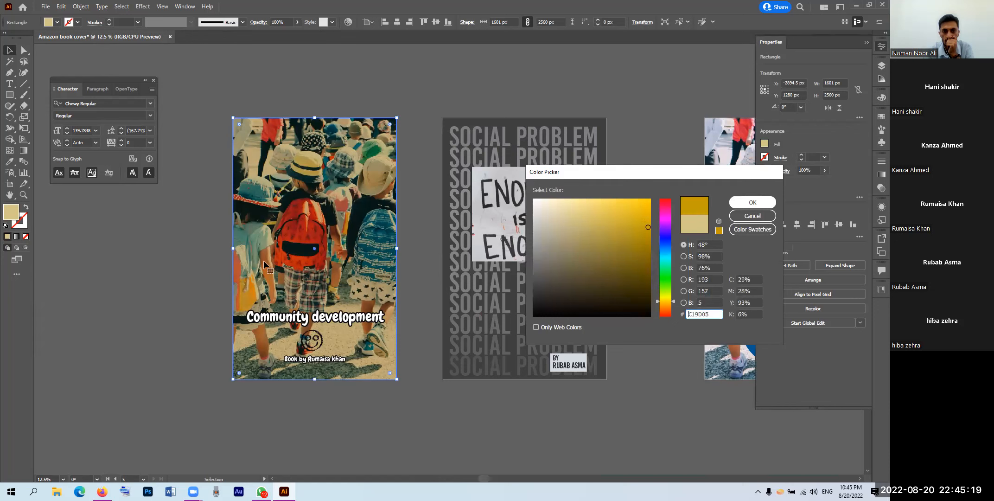
left_click(189, 264)
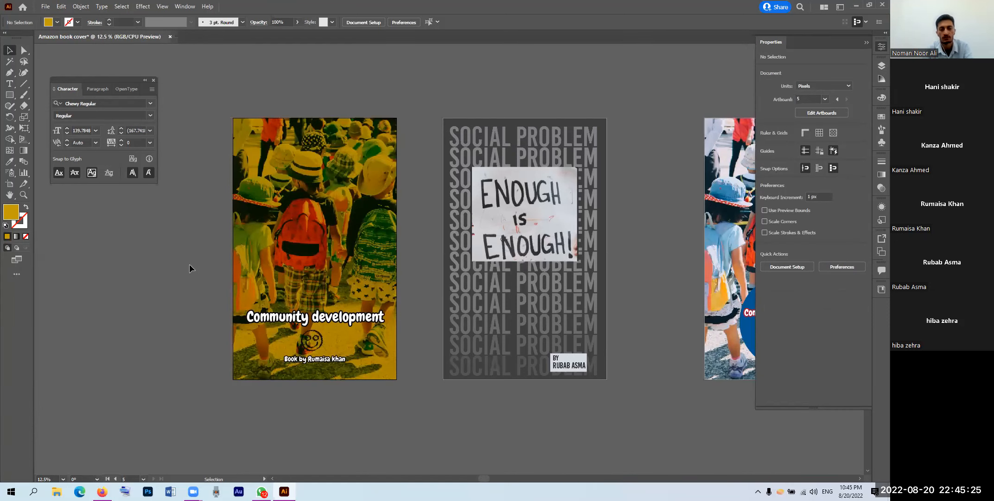
left_click(319, 278)
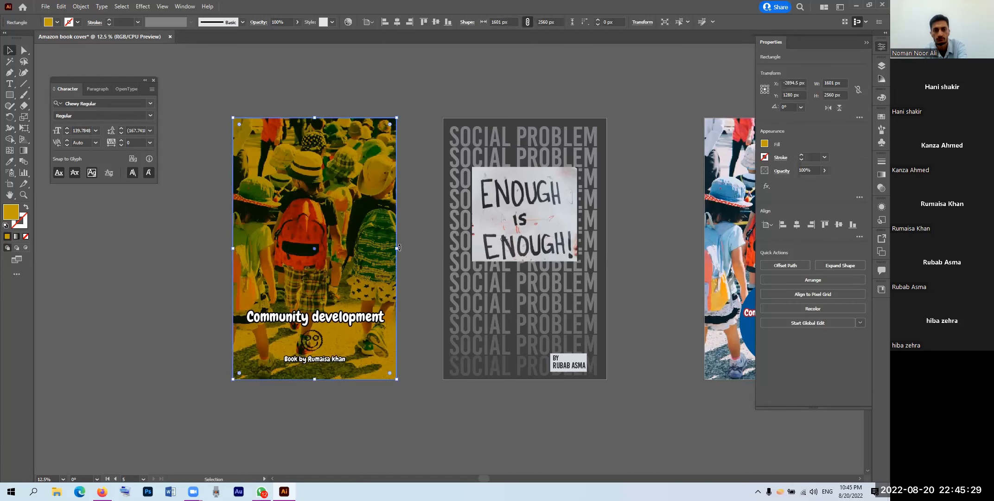
Step: Narrow the yellow tint into a strip, copy it to the left edge, and make the middle one blue
left_click_drag(398, 248, 354, 249)
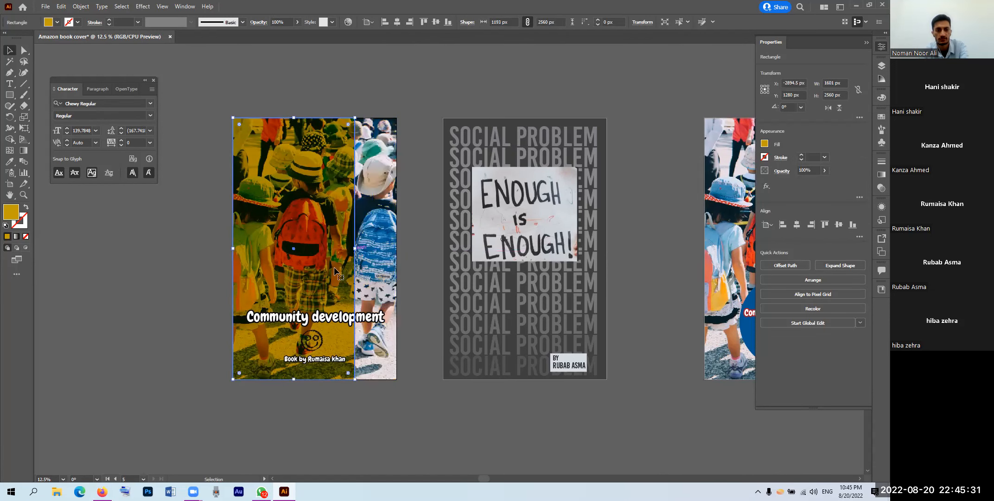
left_click_drag(233, 248, 287, 250)
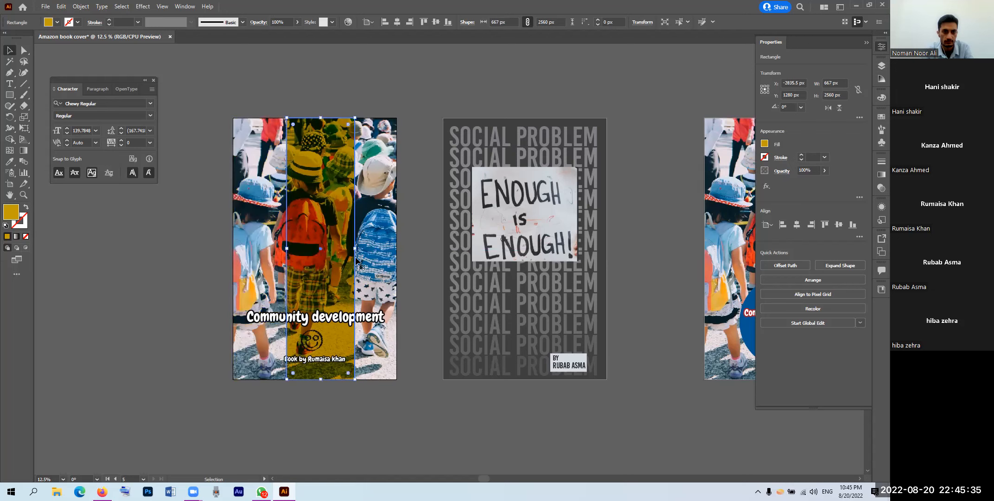
left_click(429, 264)
mouse_move(337, 269)
left_mouse_down()
mouse_move(283, 272)
mouse_move(353, 277)
mouse_move(337, 277)
left_mouse_up()
key("i")
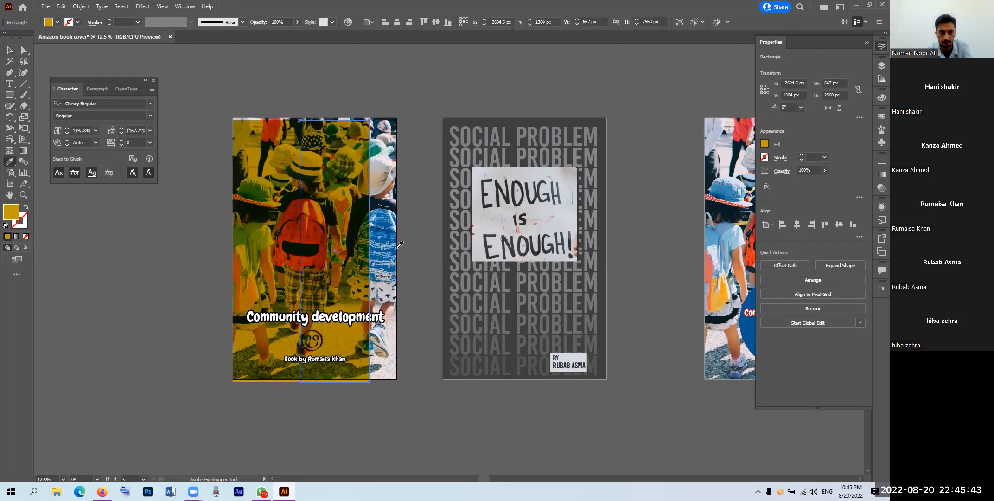
left_click(389, 233)
key("v")
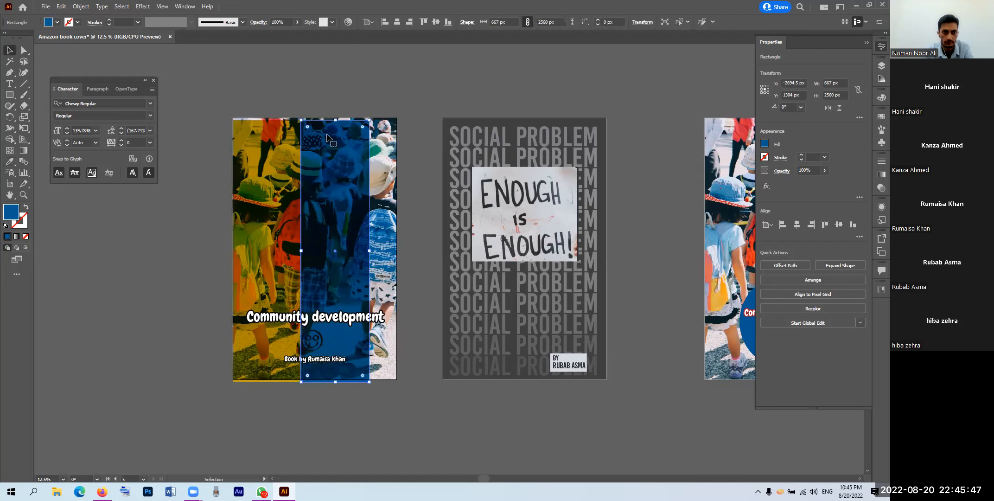
Step: Align the yellow and blue strips' tops to the artboard top
left_click(294, 151, "shift")
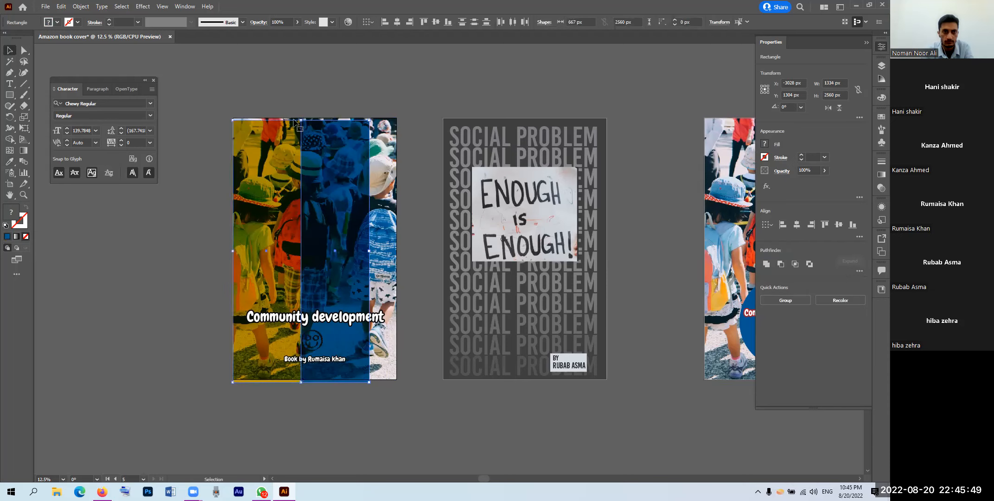
left_click(424, 21)
left_click(372, 23)
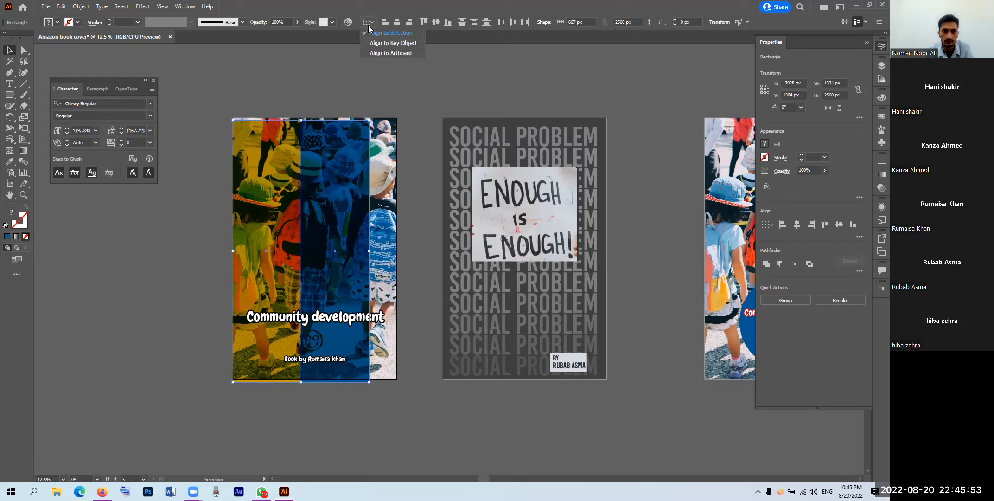
left_click(378, 52)
left_click(422, 21)
left_click(408, 88)
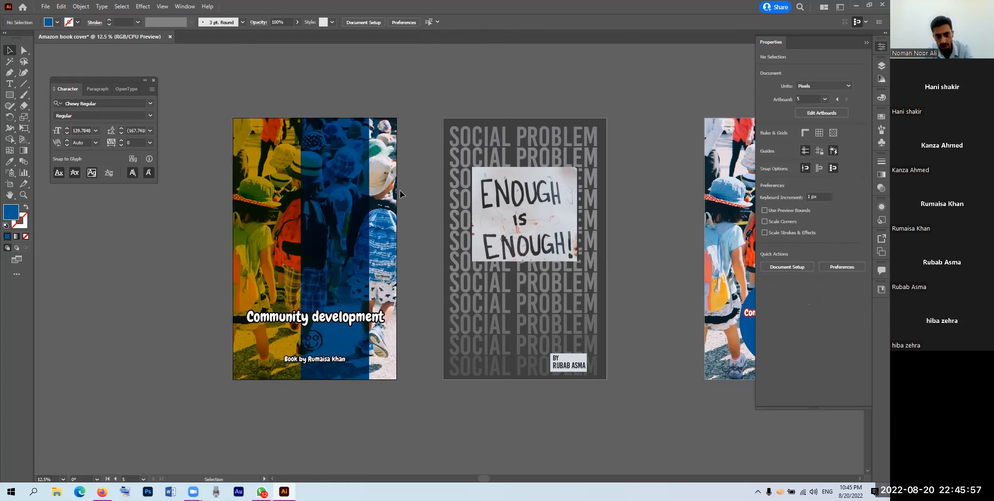
Step: Delete the blue middle strip from the cover
scroll(328, 290, "up", 1)
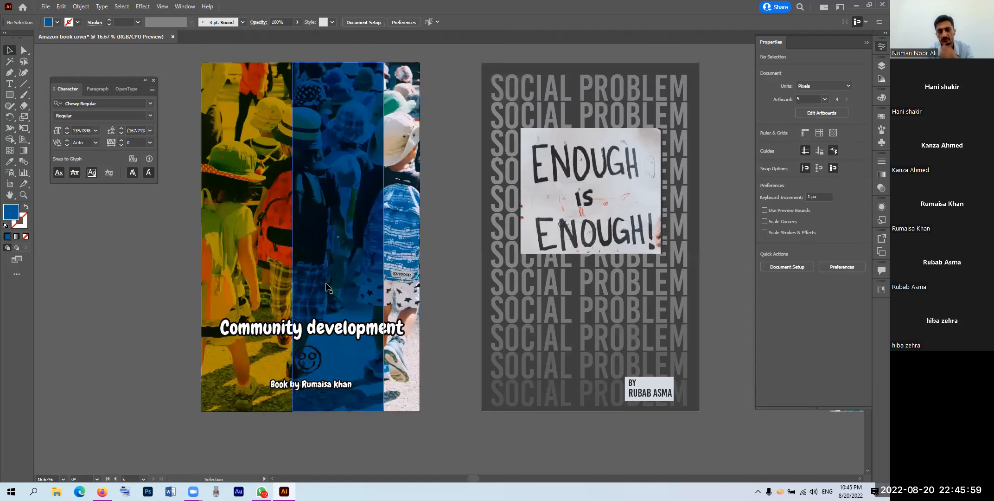
left_click(332, 332)
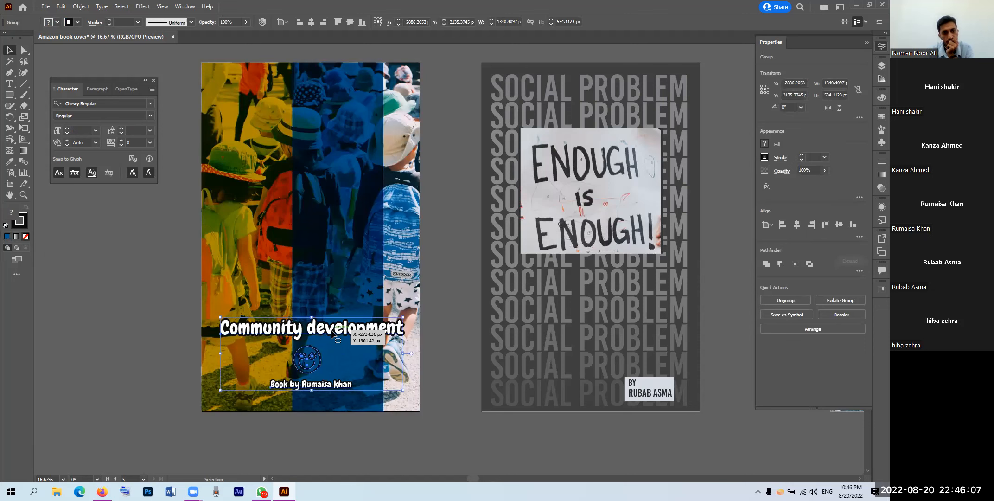
left_click(341, 286)
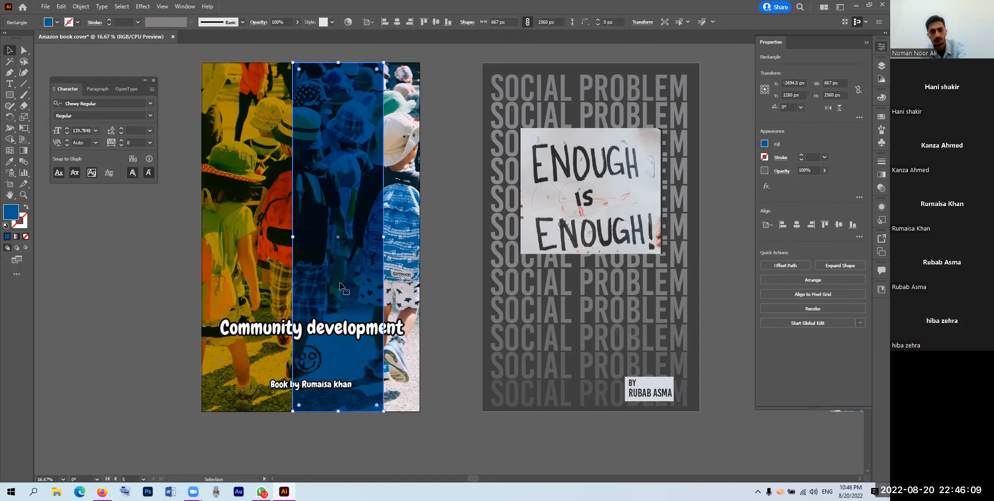
key("Delete")
Step: Stretch the yellow overlay across the whole photo and set it to Normal blending at 88% opacity
left_click(375, 228)
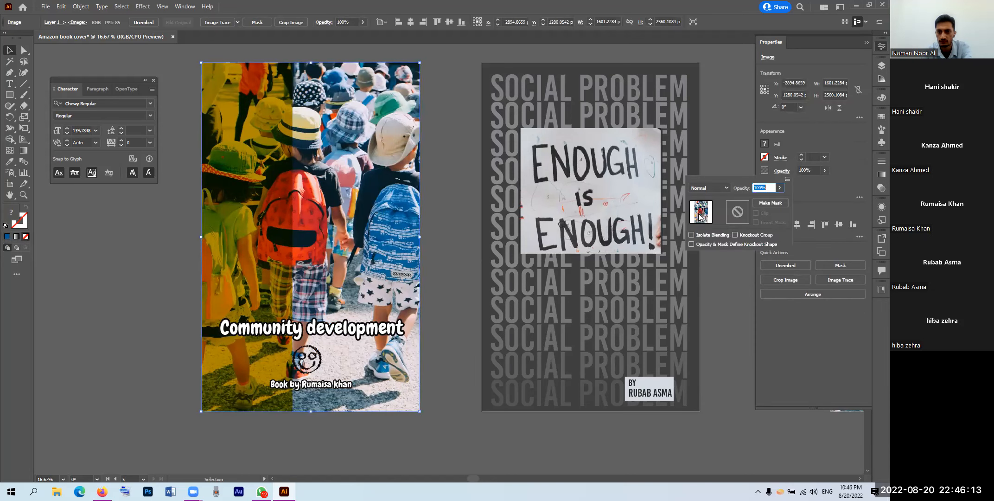
left_click(708, 188)
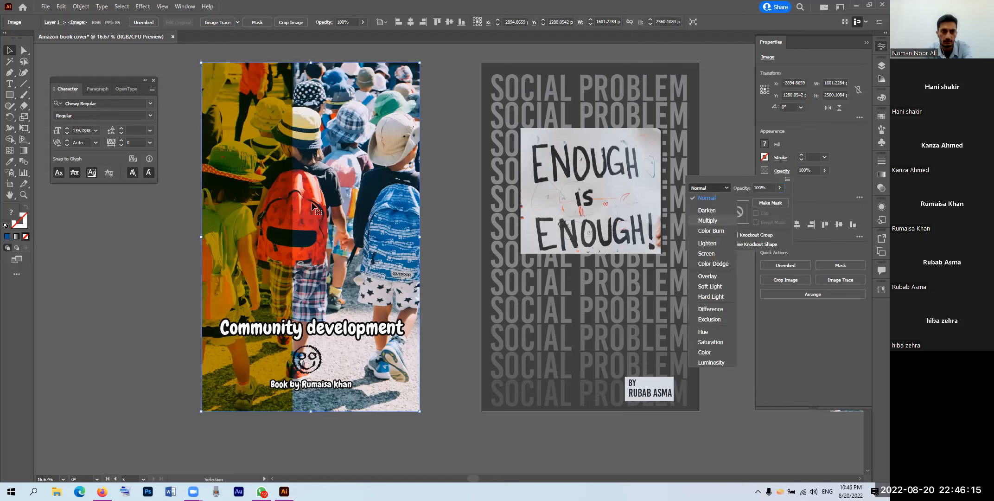
left_click(288, 207)
left_click(295, 238)
left_click_drag(294, 238, 420, 237)
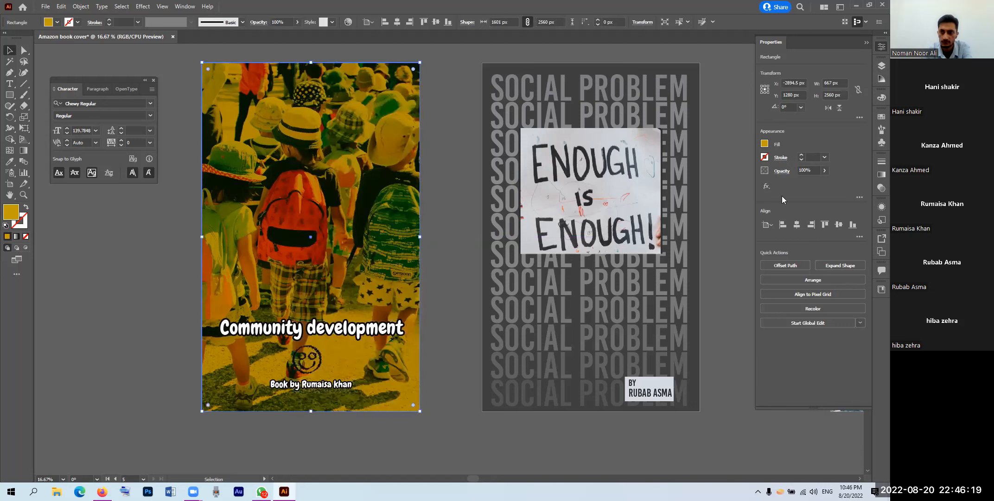
left_click(782, 171)
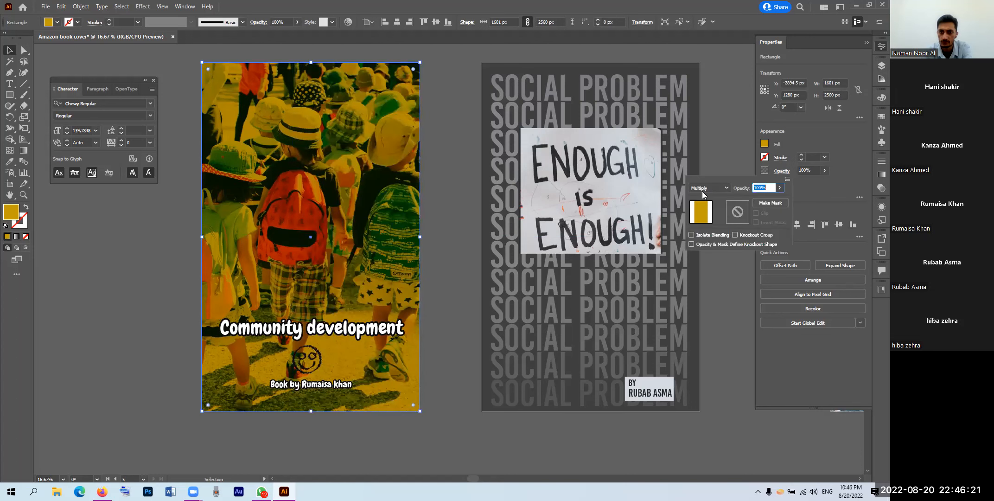
left_click(735, 167)
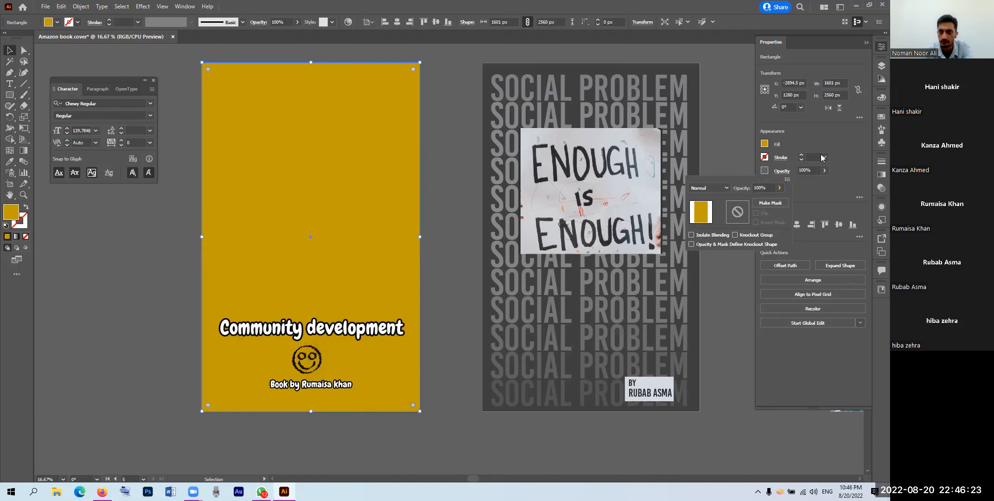
left_click(825, 170)
left_click_drag(824, 182, 819, 182)
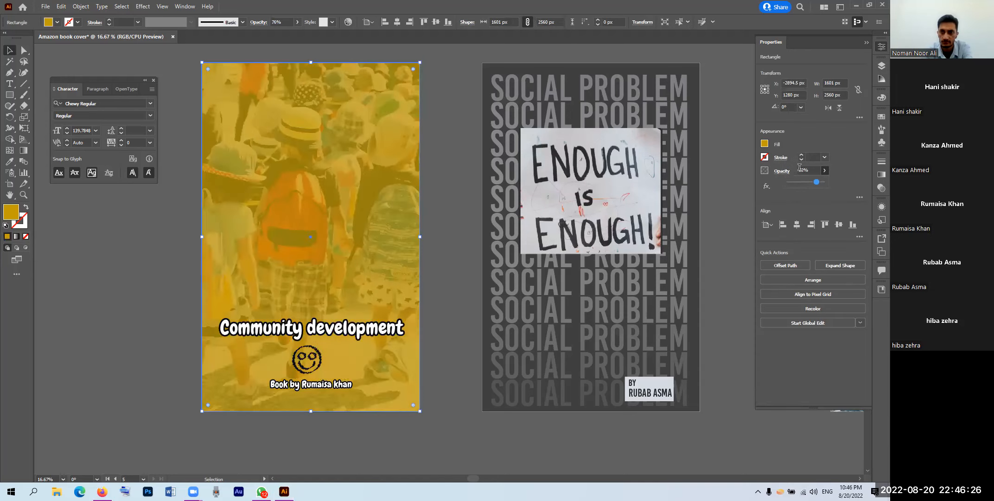
Step: Give the overlay a dark grey fill and narrow it to the cover's left half
left_click(765, 144)
left_click(702, 178)
left_click(714, 180)
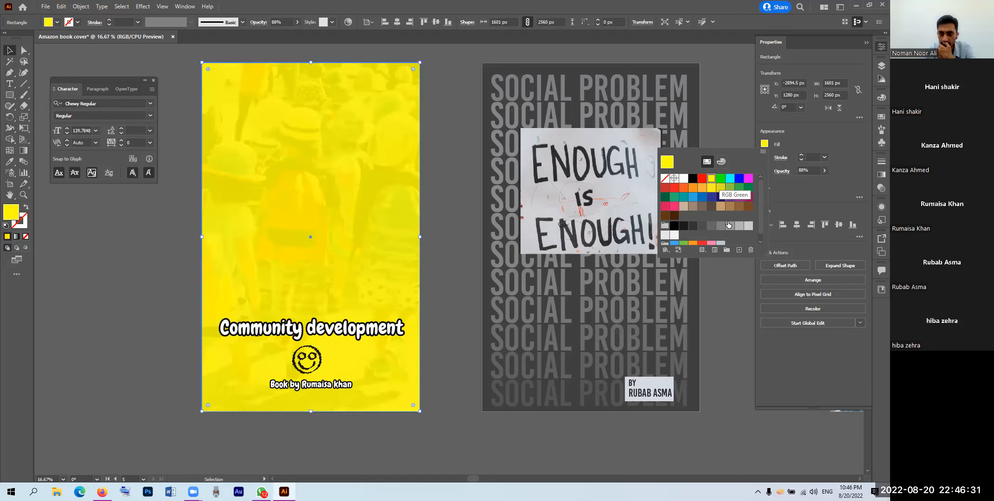
left_click(729, 225)
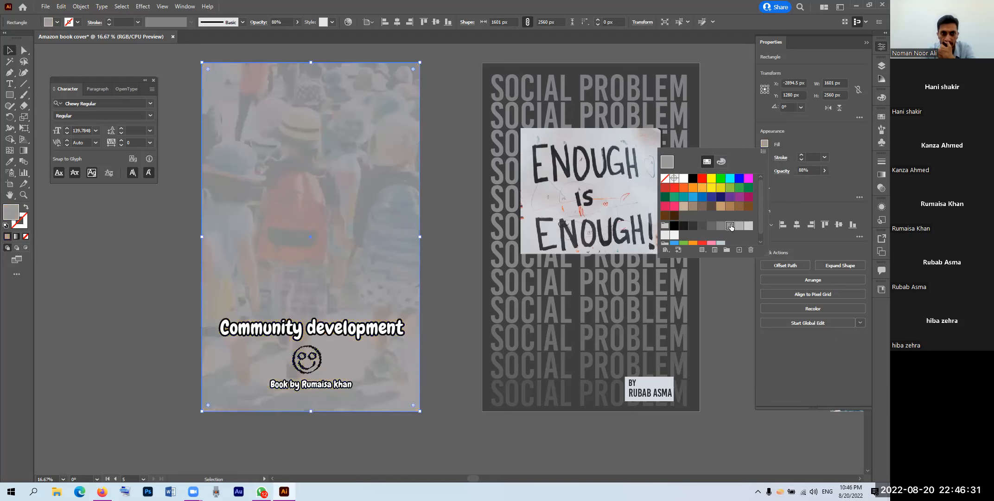
left_click(702, 225)
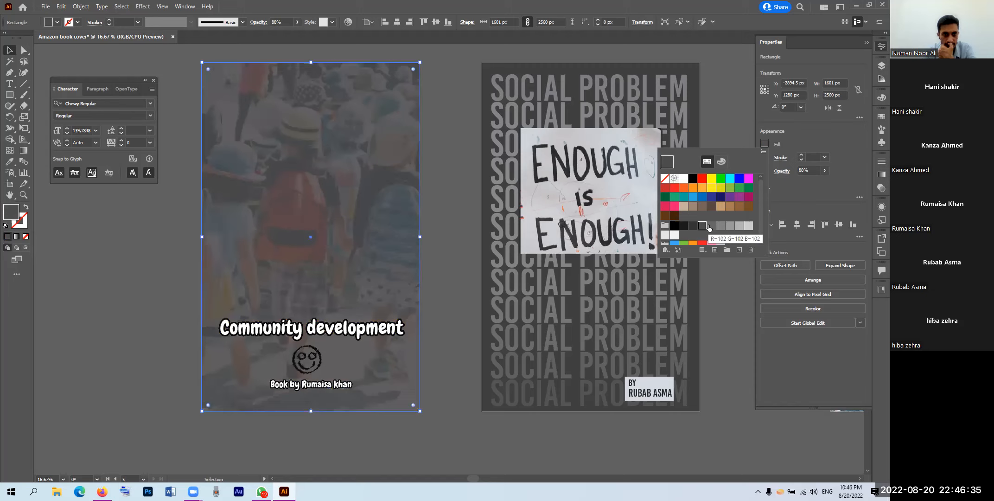
left_click(300, 142)
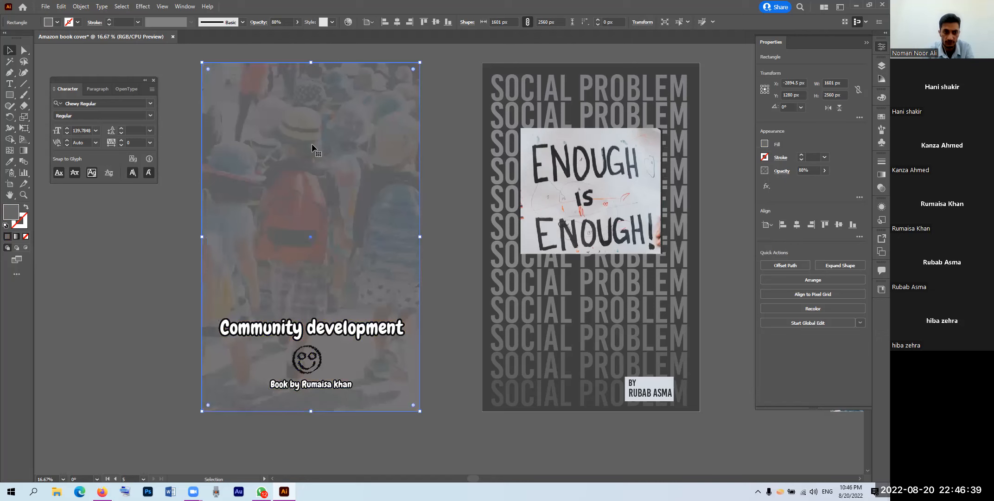
scroll(261, 147, "down", 1)
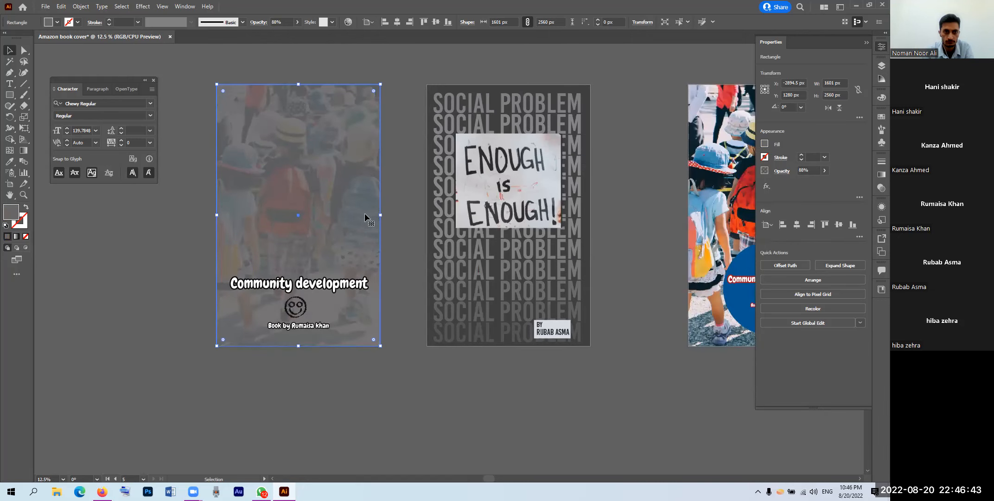
left_click_drag(379, 216, 295, 212)
Step: Shorten the grey rectangle to a block at the cover's bottom-left
left_click(402, 219)
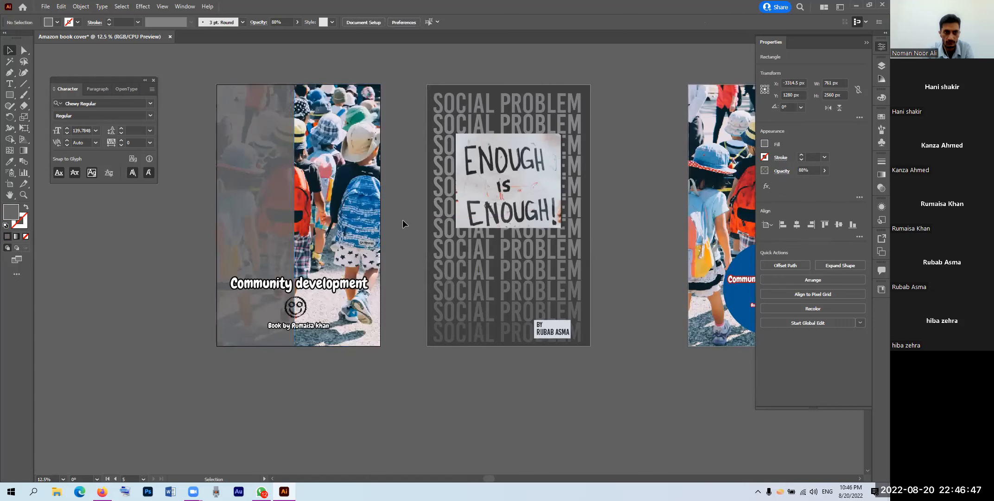
left_click(273, 228)
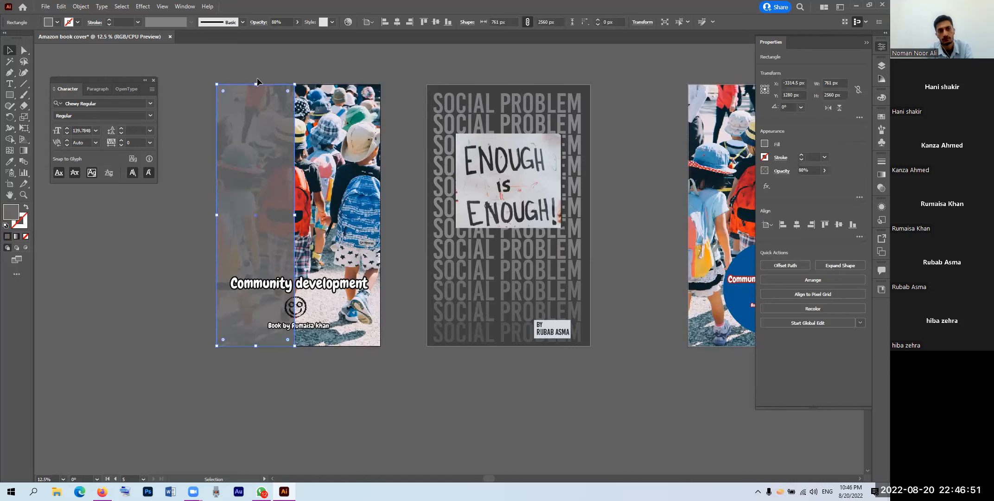
left_click_drag(257, 85, 259, 304)
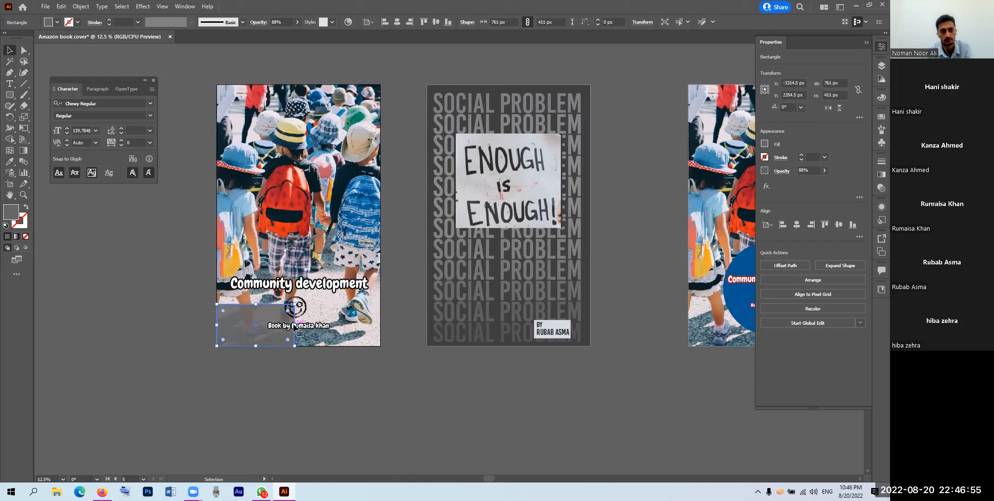
Step: Fade the photo underneath to 50% opacity
left_click(311, 176)
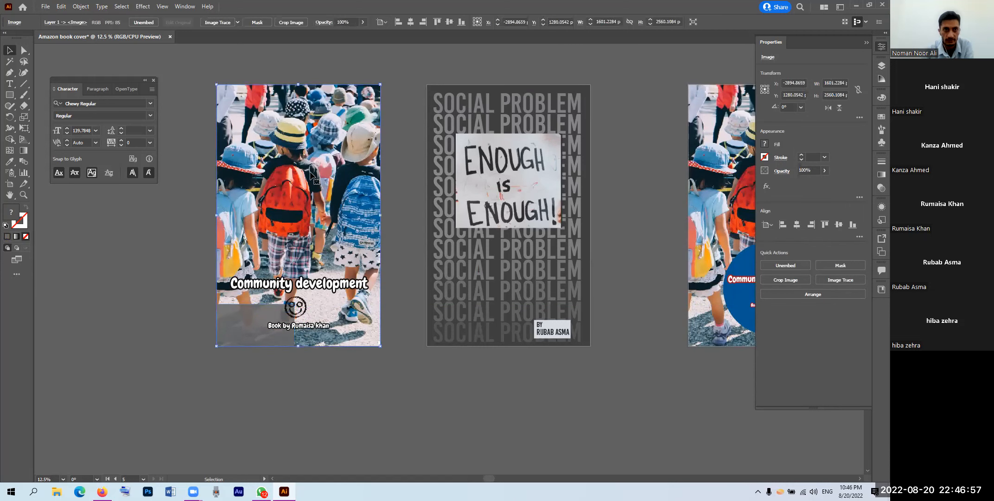
left_click(362, 22)
left_click_drag(359, 35, 348, 41)
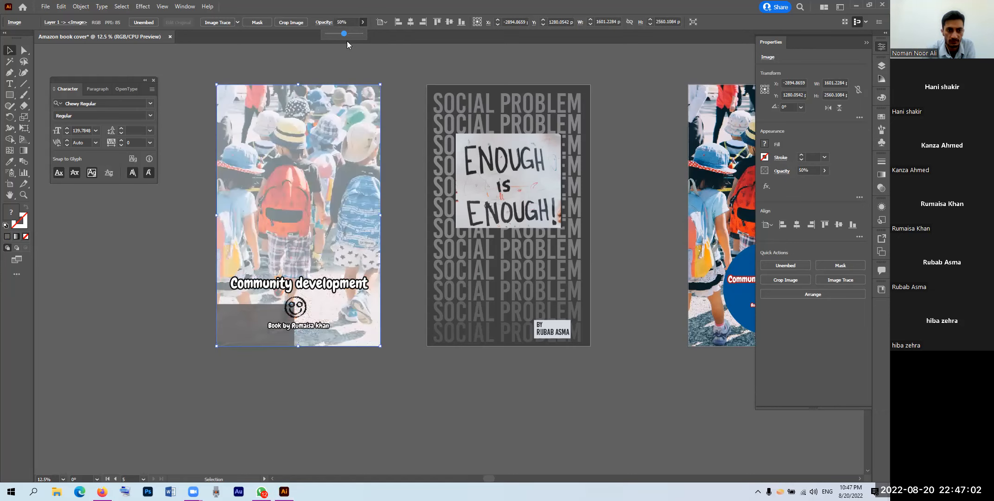
Step: Undo the accidental tilt and restore the grey rectangle to full cover height
left_click(257, 309)
left_click_drag(258, 302, 253, 145)
key("ctrl+z")
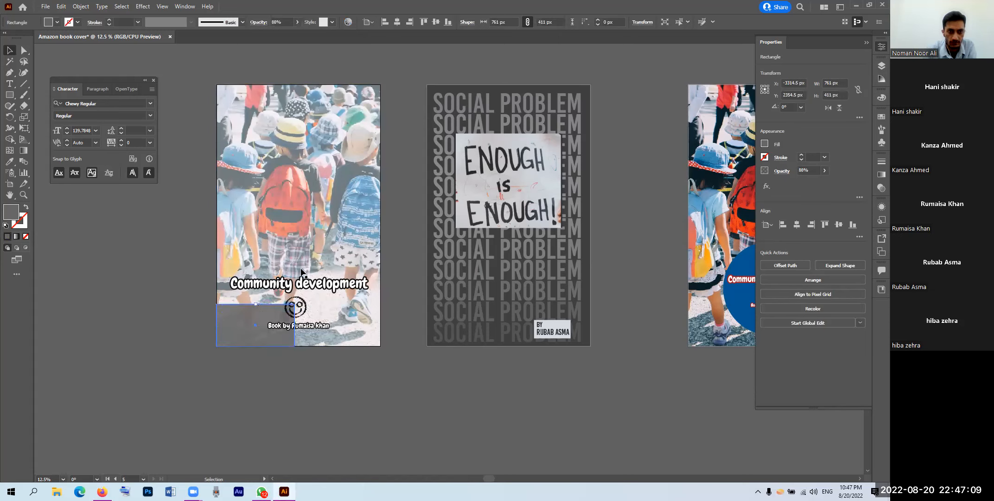
left_click_drag(295, 215, 381, 225)
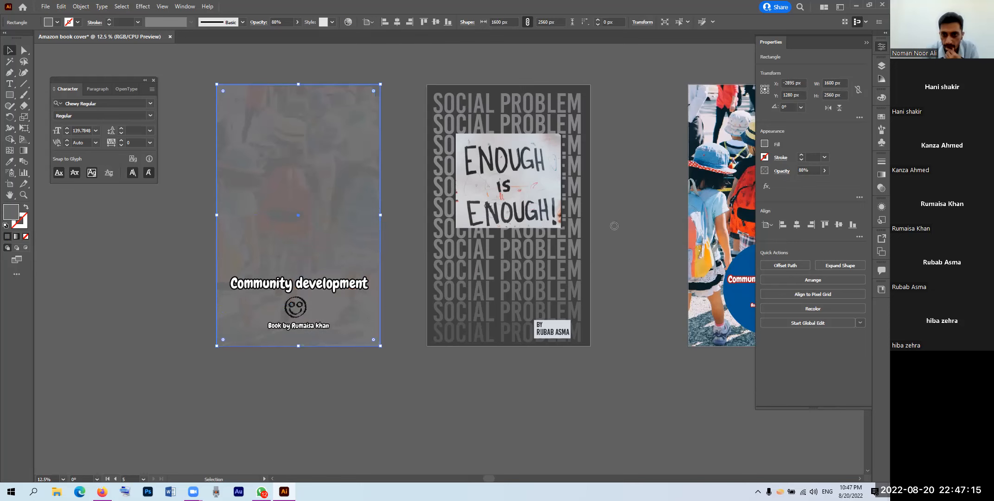
Step: Fill the overlay rectangle with magenta D80BC5
left_click(666, 217)
left_click(645, 216)
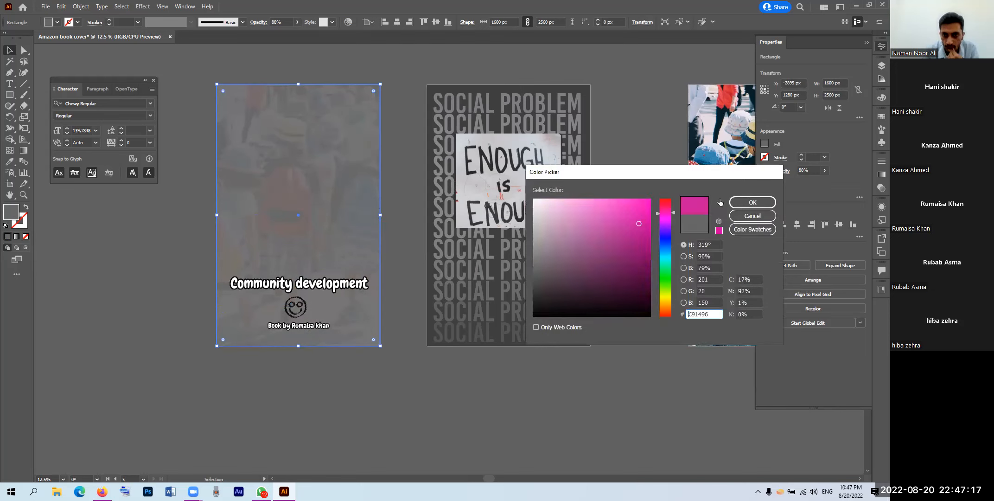
left_click(753, 202)
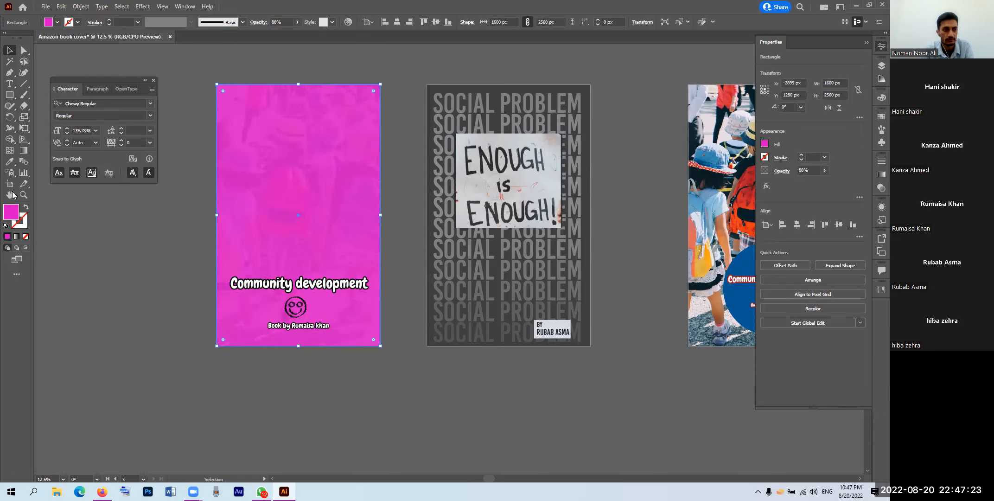
Step: Delete the extra artboard copy and its leftover magenta cover objects
key("shift+o")
left_click(285, 224)
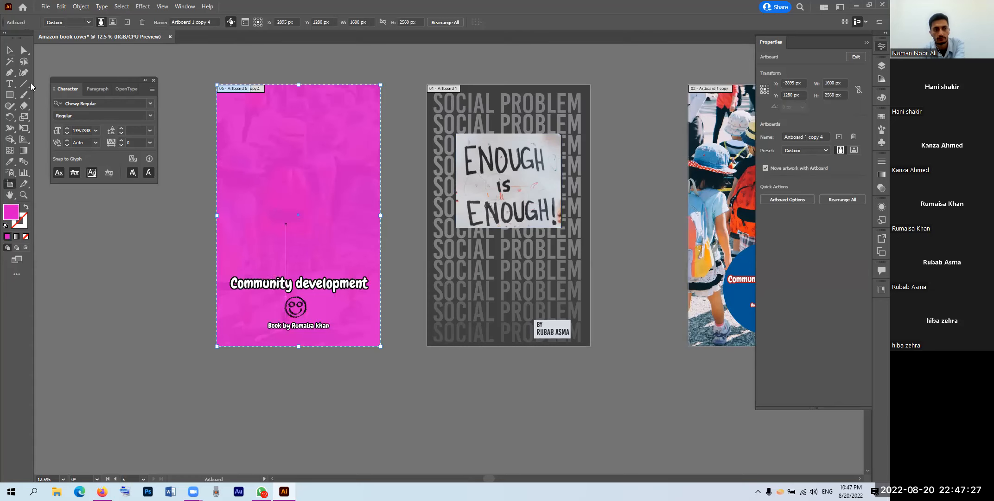
key("Delete")
key("v")
left_click_drag(186, 73, 422, 383)
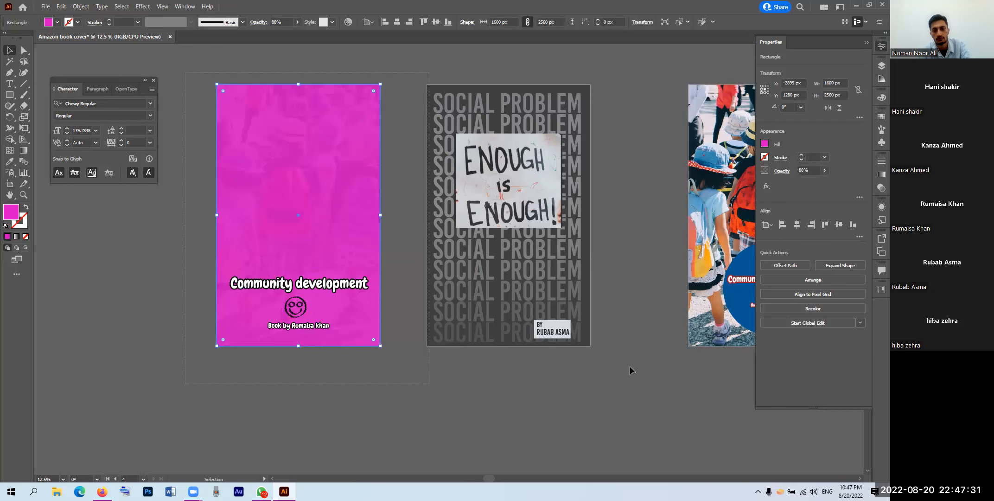
key("Delete")
left_click_drag(367, 384, 364, 382)
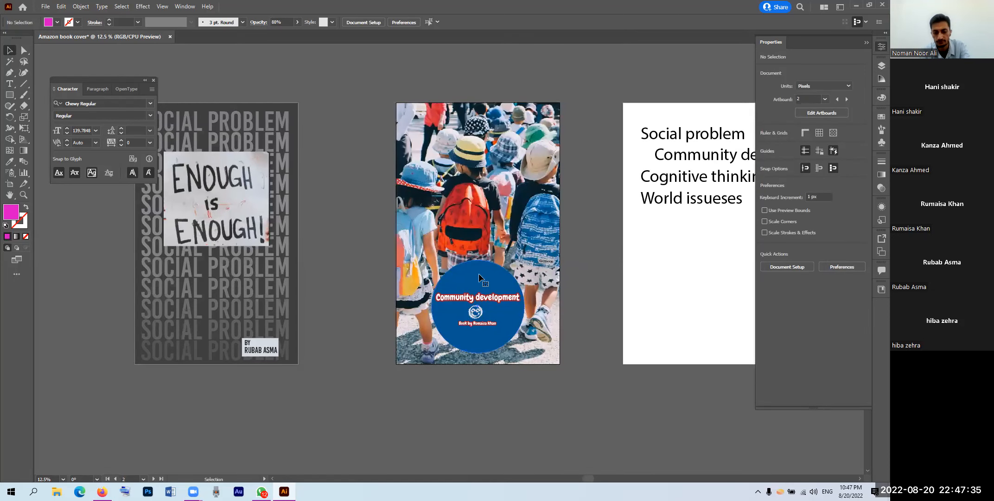
Step: Eyedrop a pale pinkish-white from the photo onto the blue circle behind the title
left_click(480, 278)
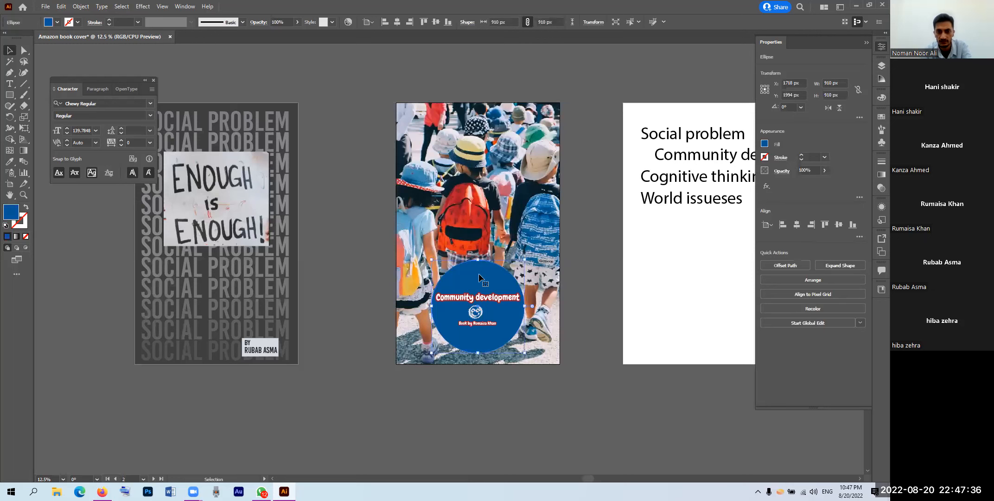
key("i")
left_click(553, 274)
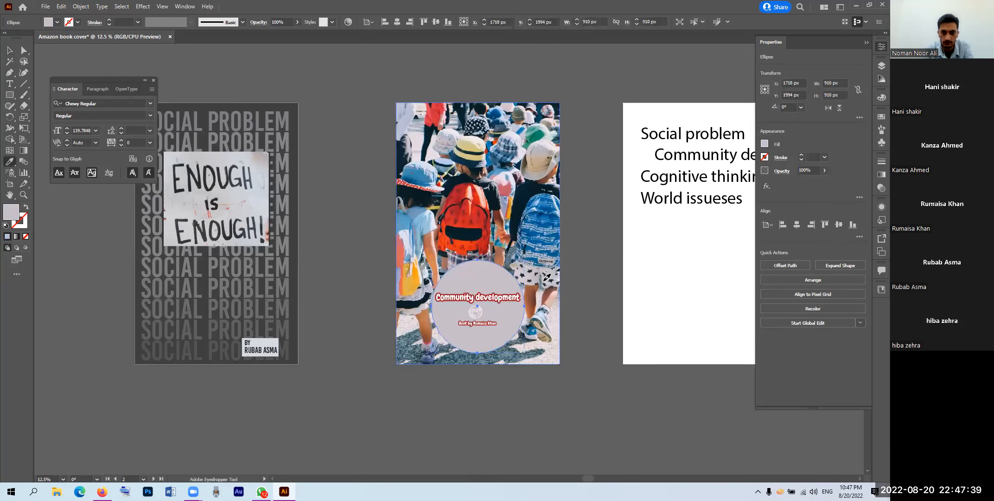
left_click(548, 347)
key("v")
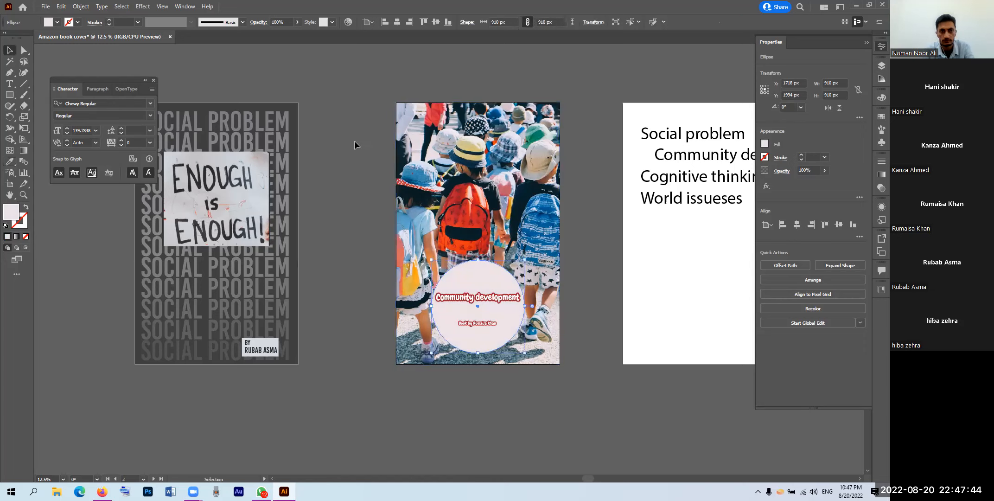
left_click(481, 301)
scroll(481, 296, "up", 1)
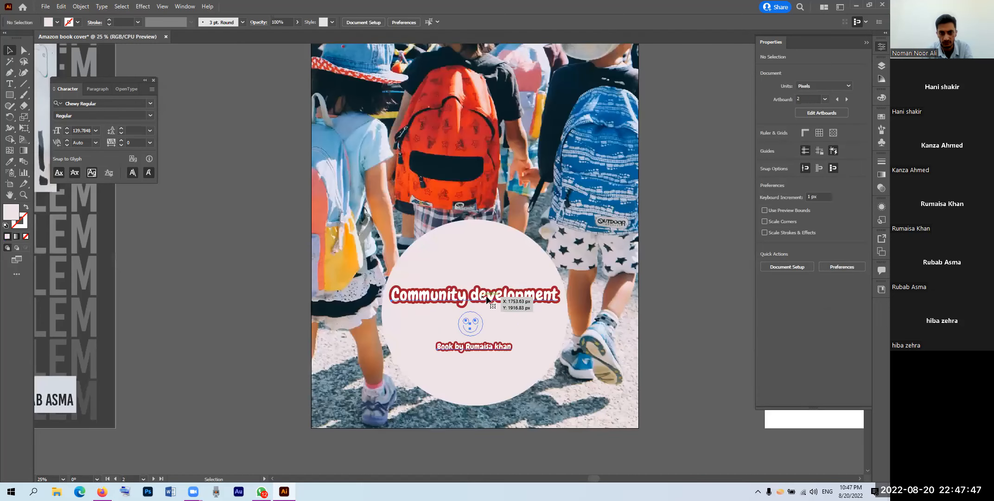
Step: Set the Community development title font to Bungee Regular
left_click(476, 298)
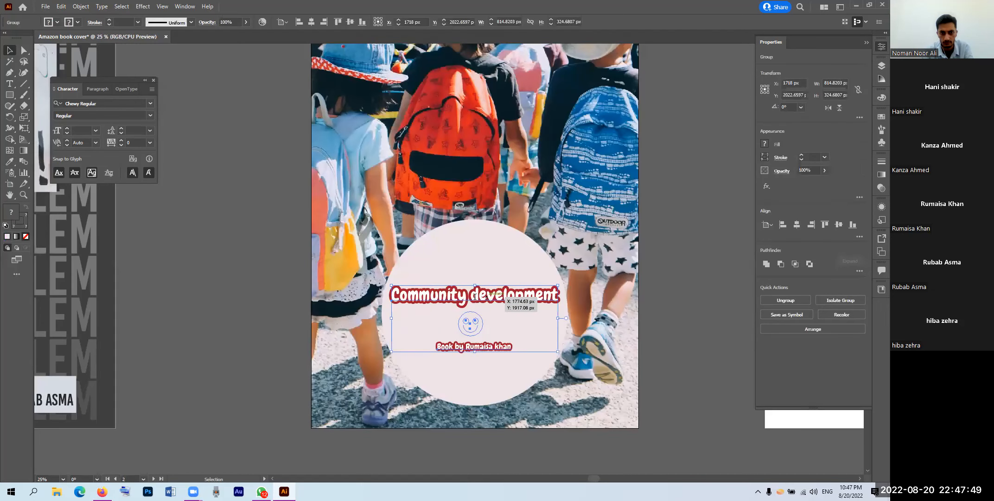
double_click(475, 297)
key("ctrl+a")
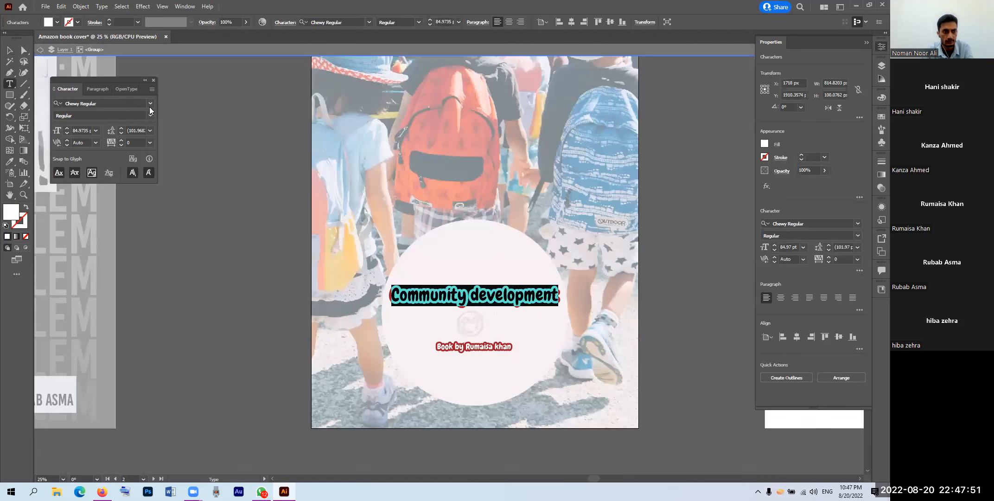
left_click(151, 104)
left_click(140, 151)
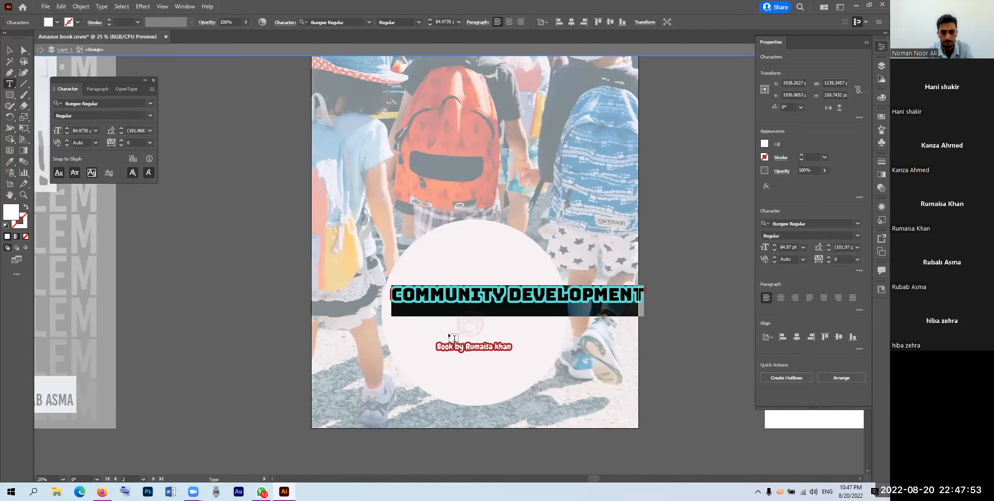
left_click(10, 50)
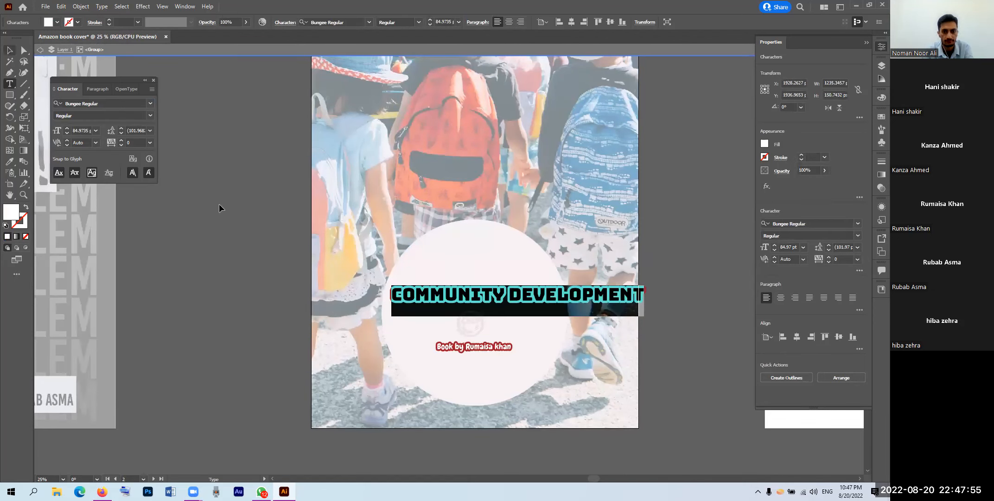
Step: Delete the white circle behind the title and shift the title group left
double_click(428, 252)
left_click(448, 249)
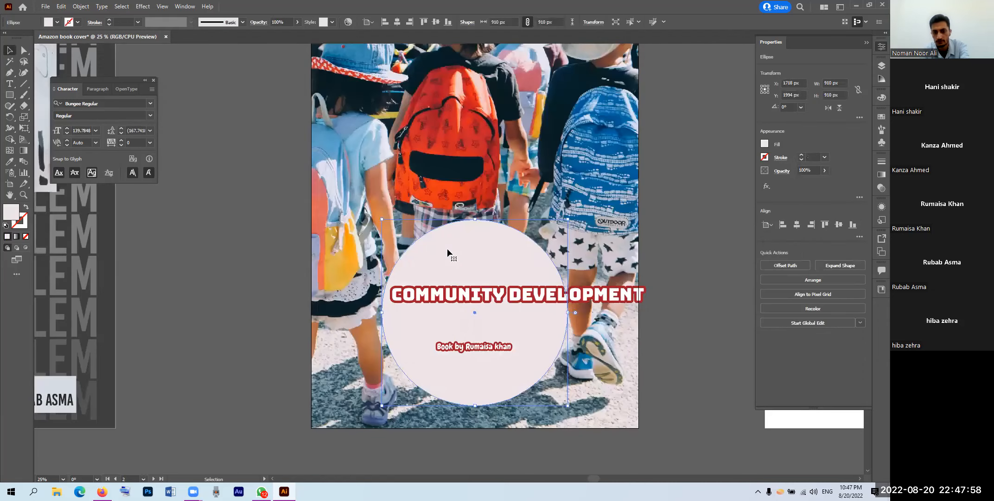
key("Delete")
left_click_drag(497, 295, 482, 327)
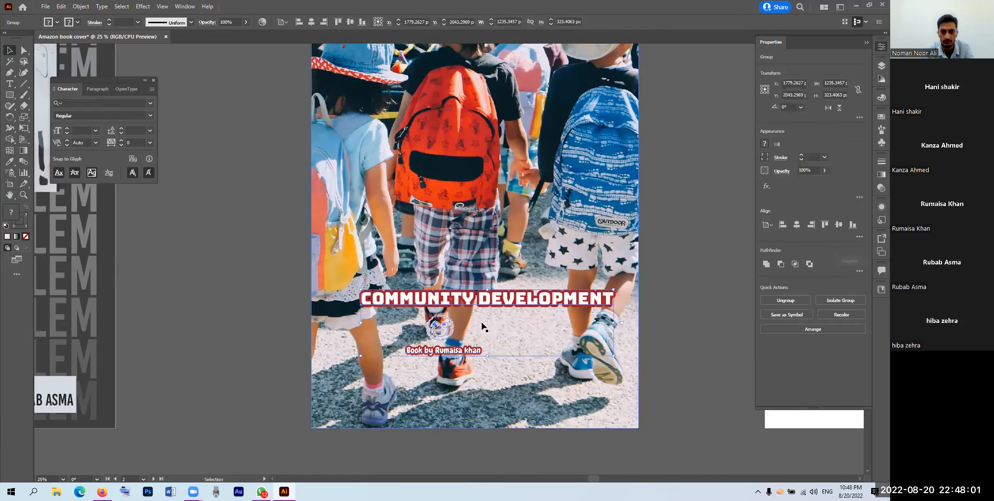
Step: Ungroup the title, smiley and byline elements
right_click(472, 298)
left_click(504, 375)
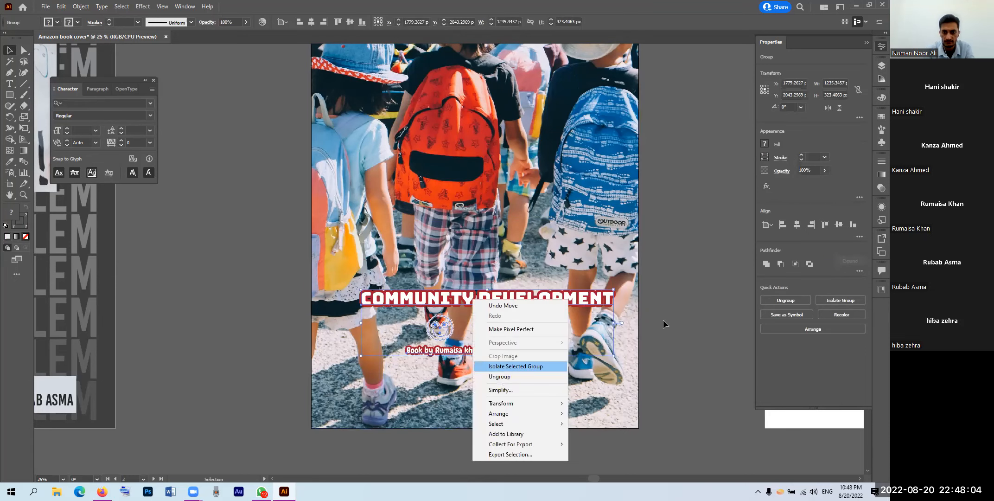
left_click(684, 233)
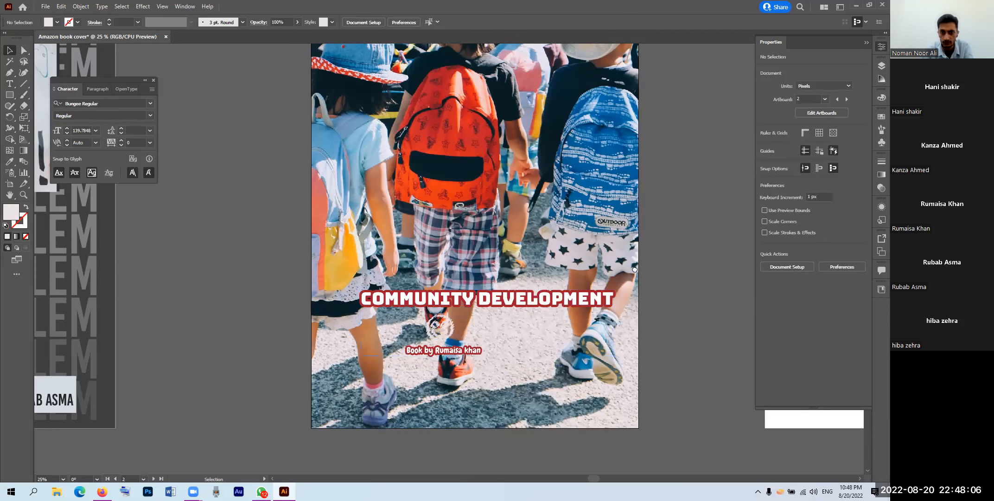
scroll(656, 217, "down", 2)
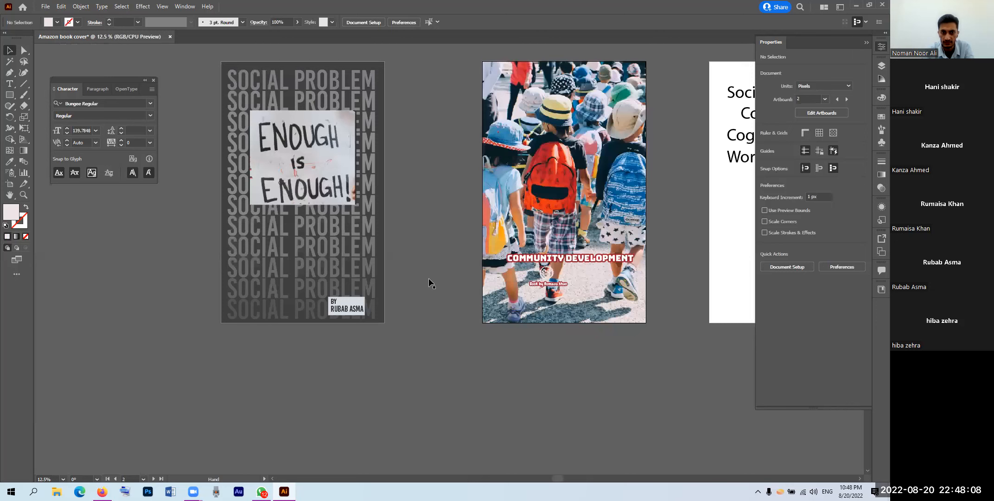
scroll(424, 262, "up", 2)
Step: Undo the accidental photo move and the trial style copies onto the byline
left_click_drag(426, 264, 443, 266)
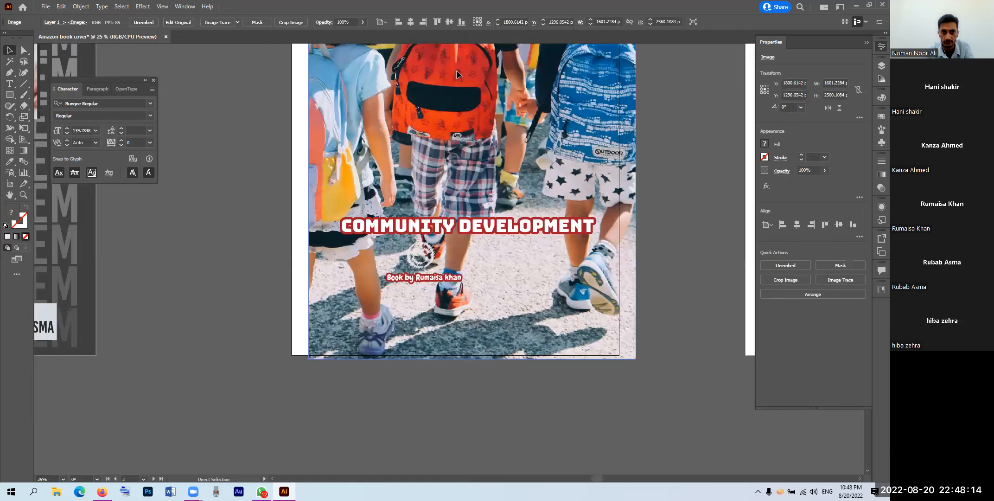
key("ctrl+z")
key("ctrl+z")
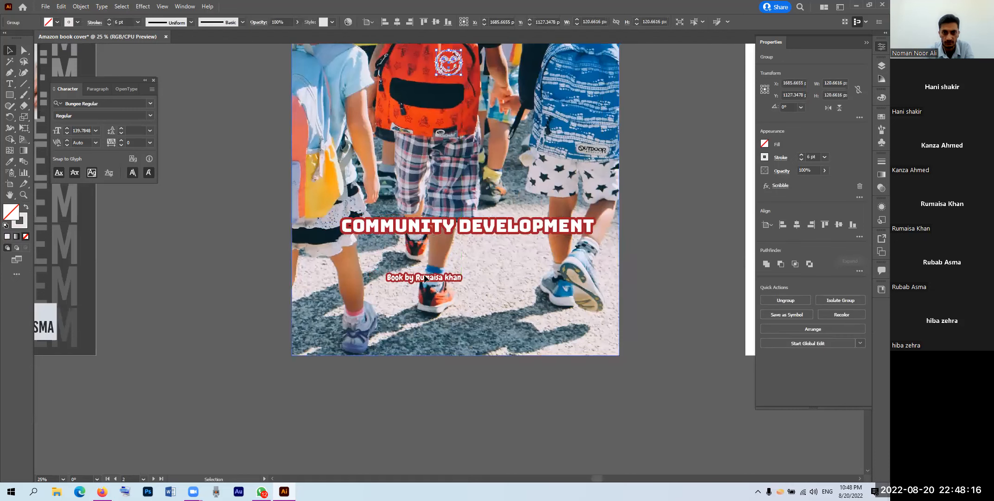
key("ctrl+z")
key("i")
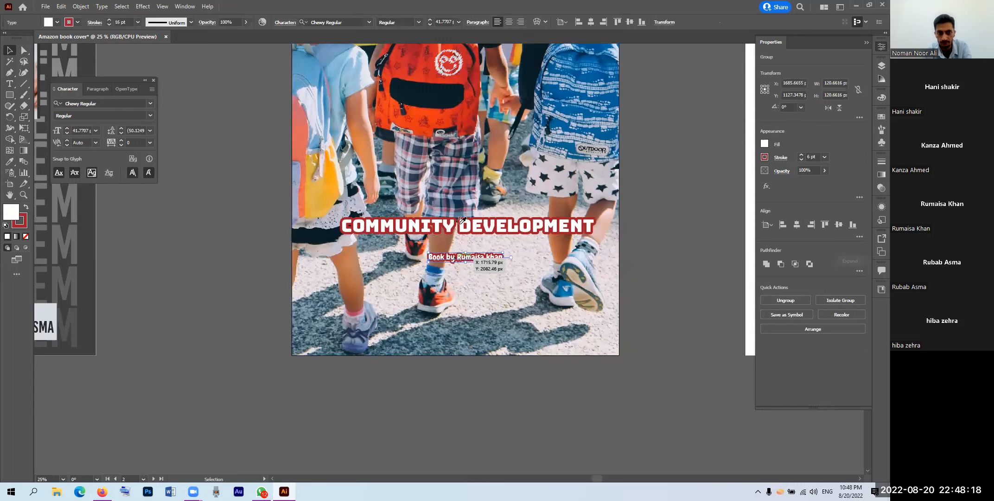
left_click(458, 222)
key("v")
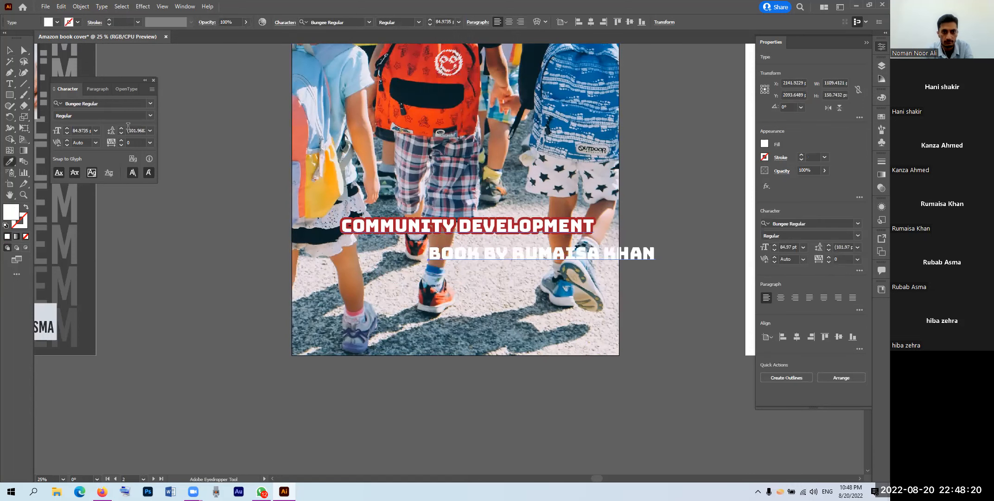
key("a")
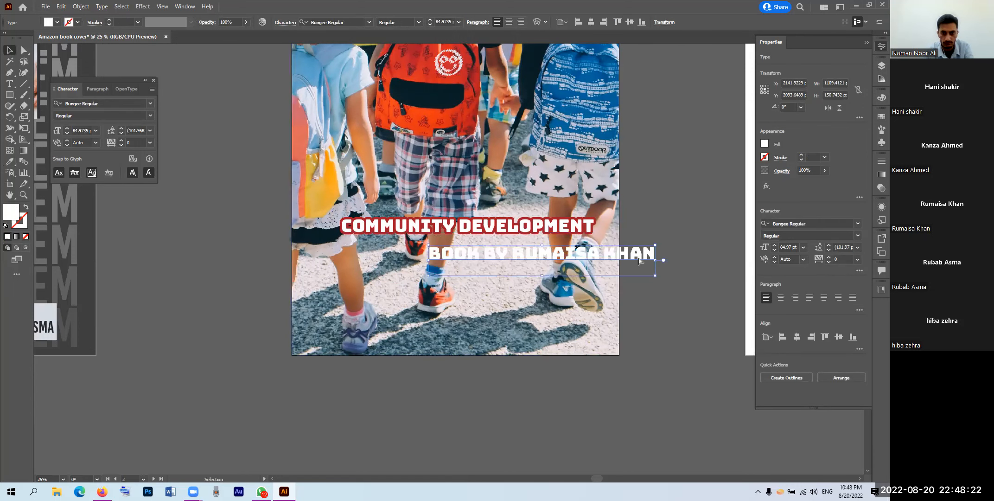
key("ctrl+z")
key("i")
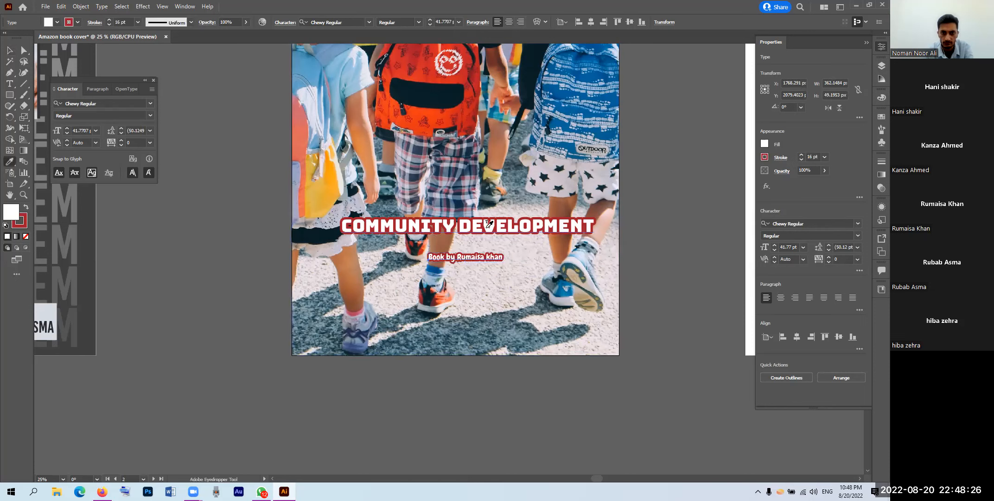
left_click(487, 226)
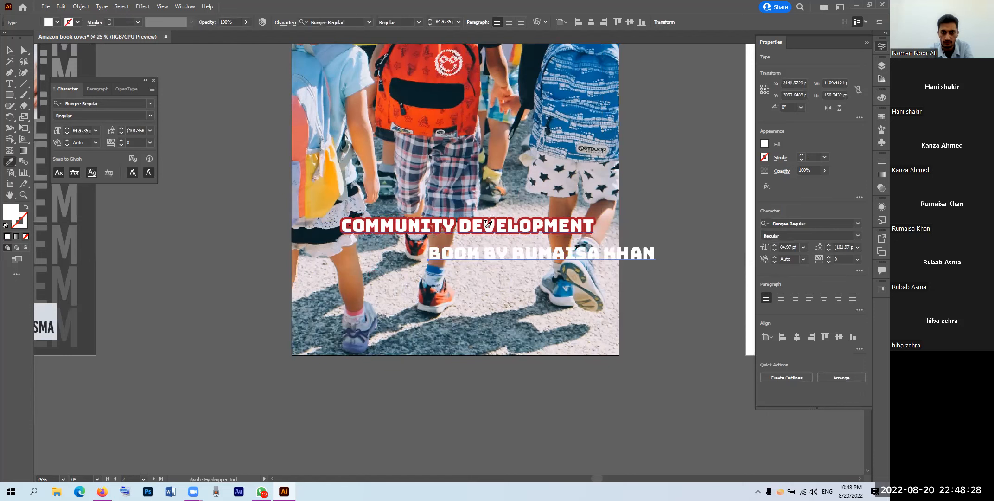
key("ctrl+z")
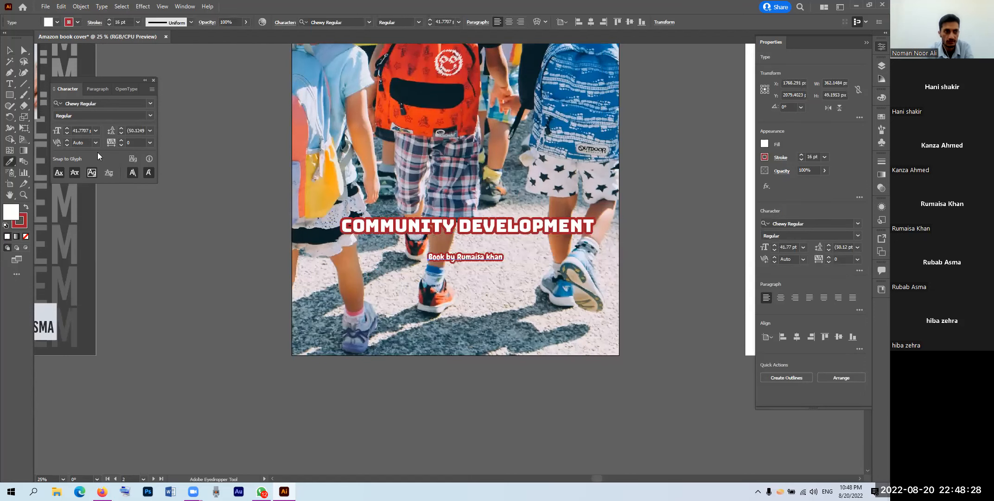
Step: Set the byline to Bungee Regular, size it to about 44.6 pt, and centre it at the cover bottom
left_click(150, 104)
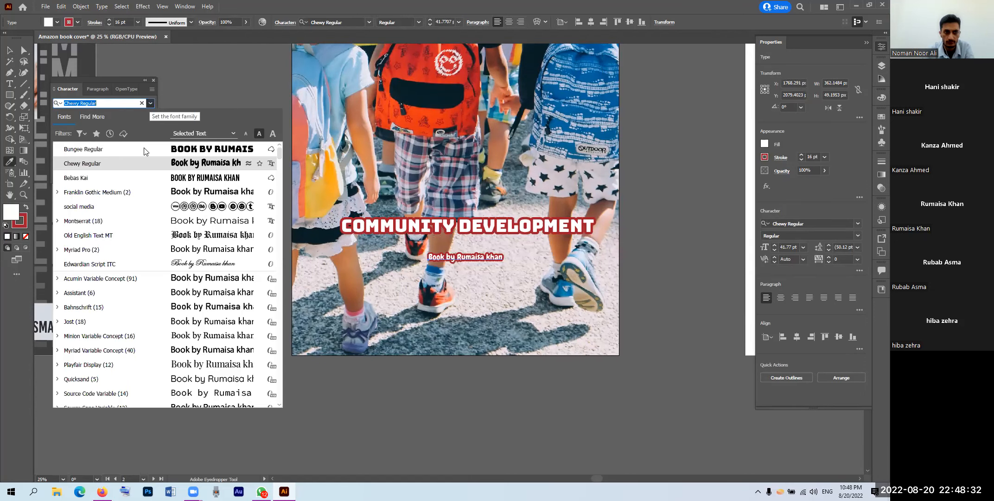
left_click(144, 151)
left_click_drag(540, 268, 625, 303)
left_click_drag(546, 261, 479, 360)
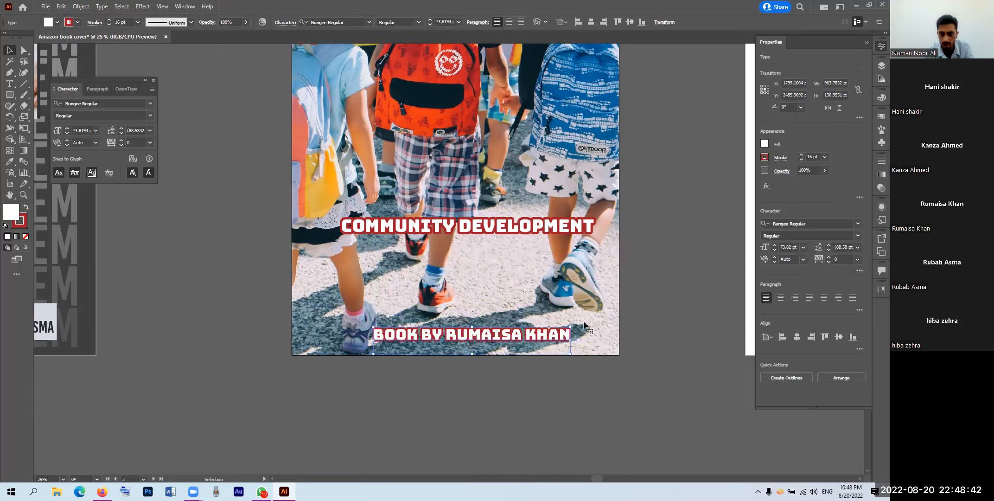
scroll(529, 357, "up", 2)
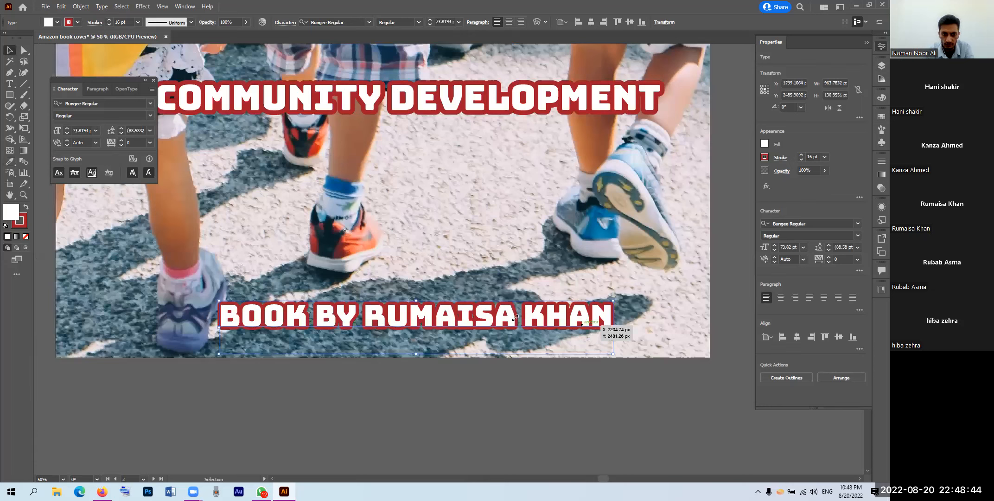
left_click_drag(350, 334, 476, 334)
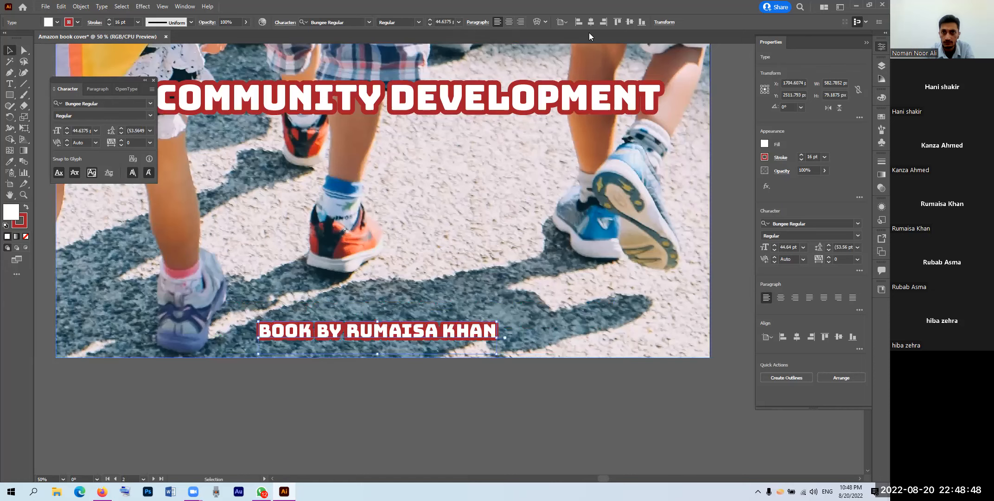
key("shift+Right")
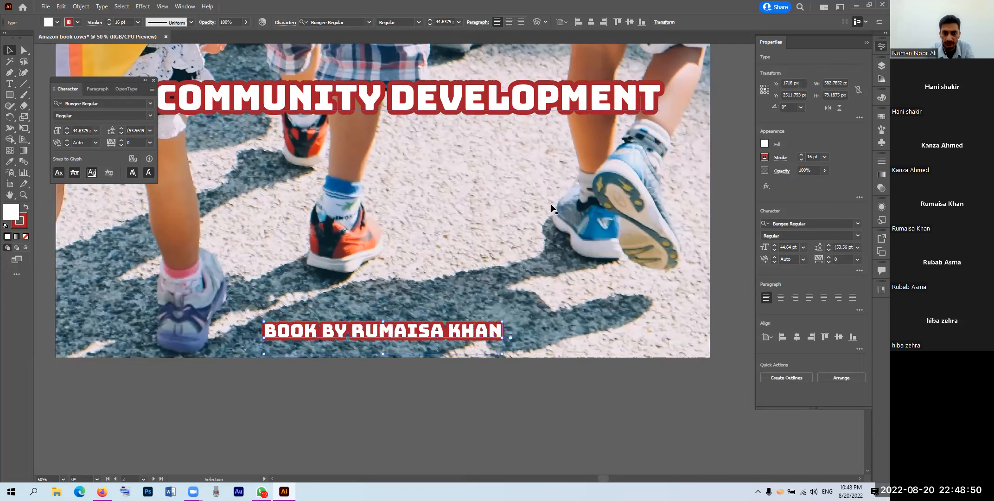
scroll(552, 204, "down", 3)
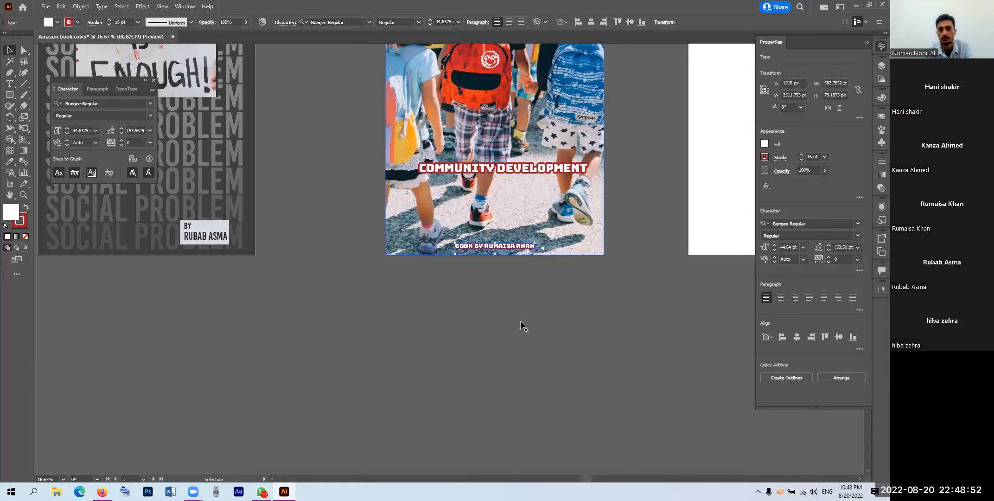
Step: Drag the title up near the top of the cover
left_click(520, 321)
scroll(520, 321, "up", 1)
scroll(479, 108, "up", 1)
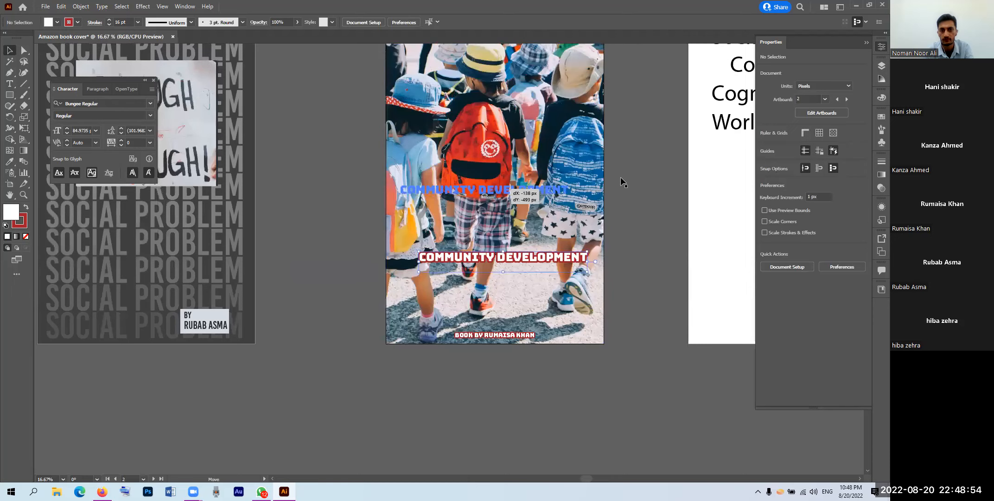
left_click_drag(511, 257, 481, 109)
left_click_drag(462, 216, 459, 233)
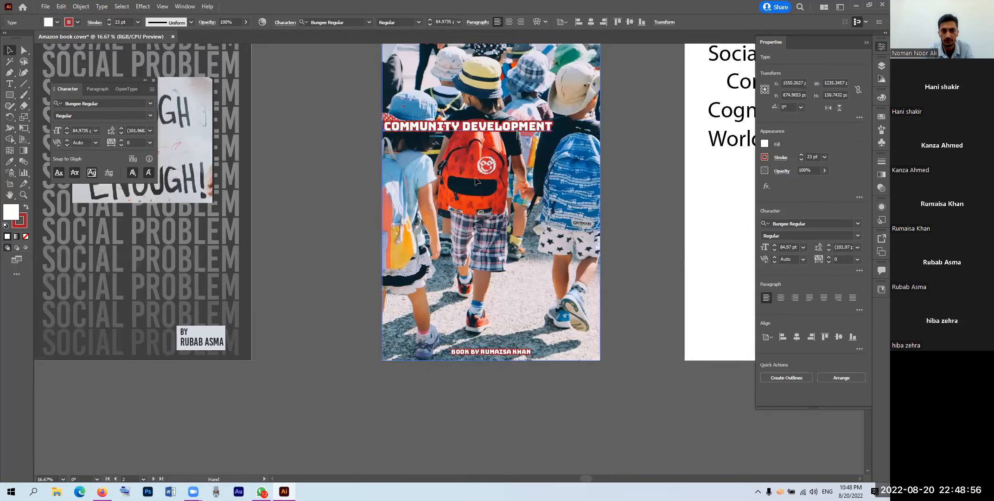
Step: Cut the title text down to 'COMMUNITY' and enlarge it
triple_click(450, 178)
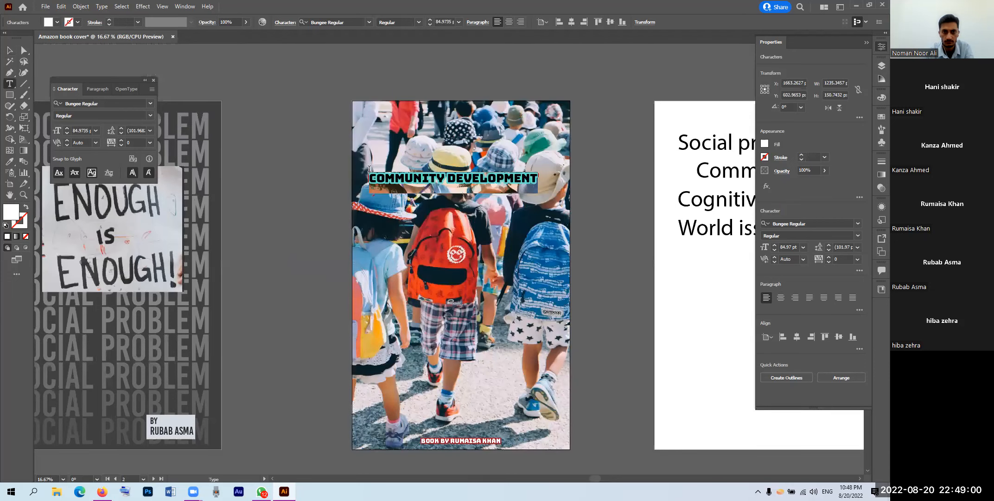
type("COMMUNITY")
left_click(10, 51)
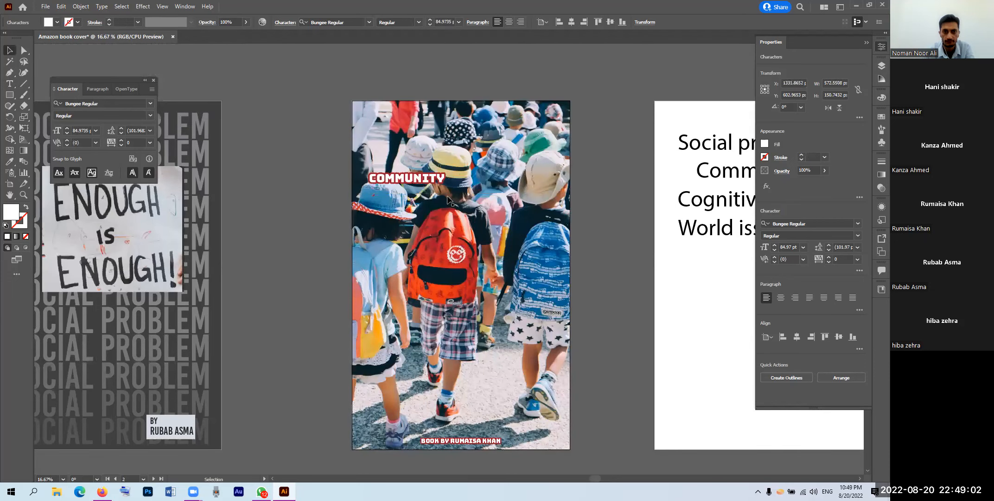
left_click_drag(448, 193, 607, 313)
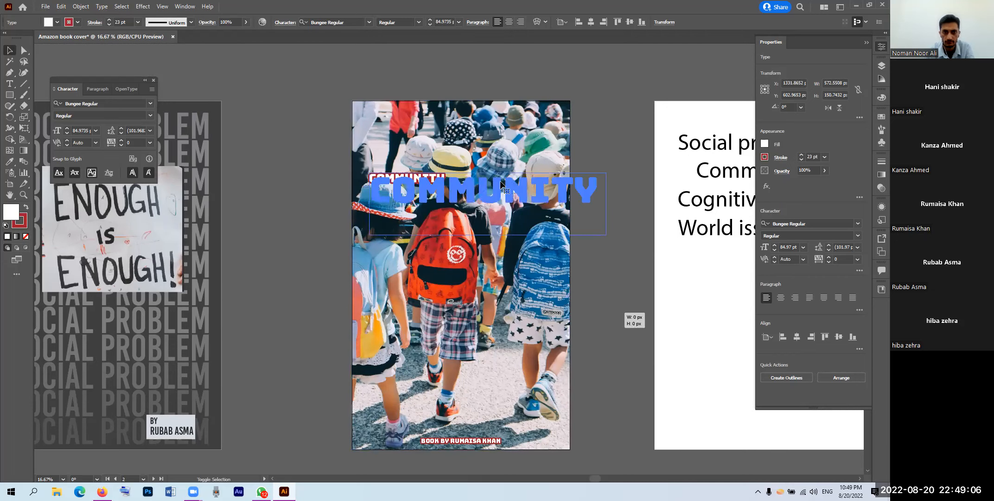
Step: Place COMMUNITY across the top of the cover, centred horizontally
left_click_drag(517, 193, 500, 181)
left_click_drag(574, 216, 559, 211)
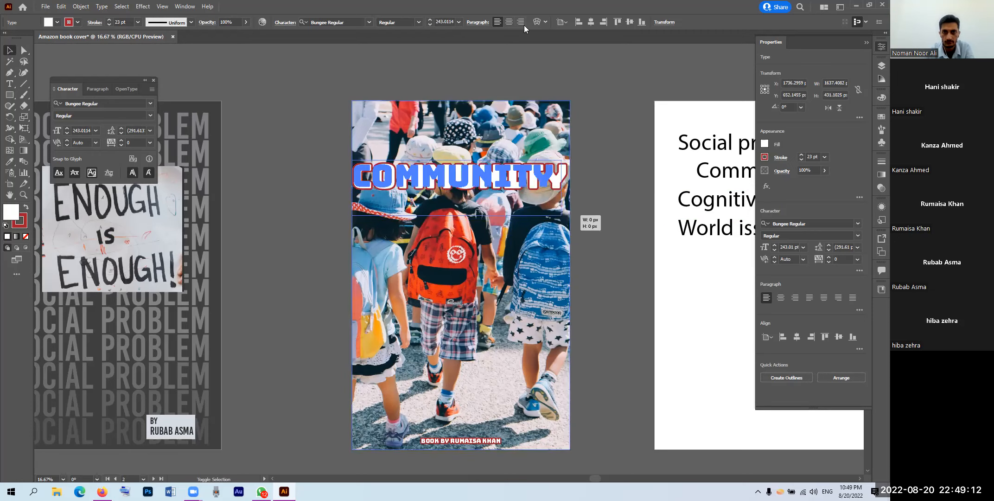
left_click(590, 23)
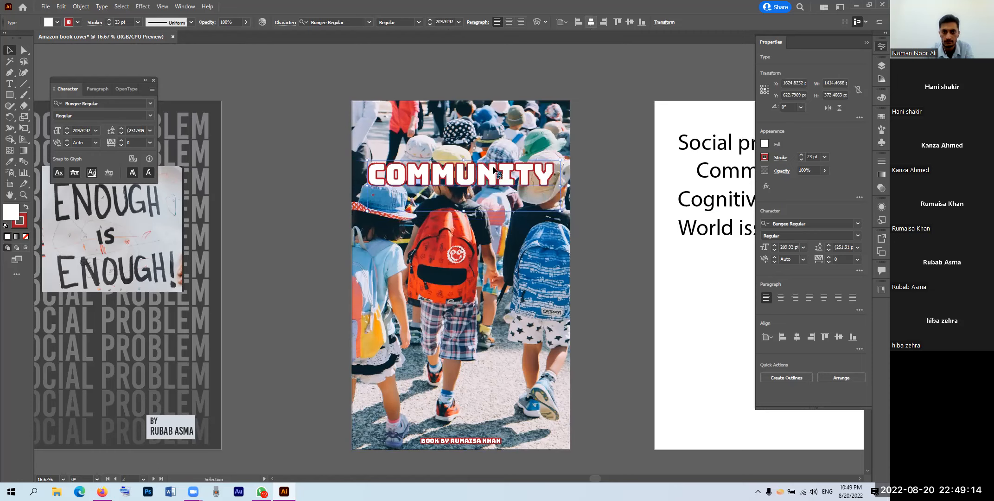
Step: Duplicate it below as an enlarged 'DEVELOPMENT' line, then select both lines
left_click_drag(484, 181, 482, 221)
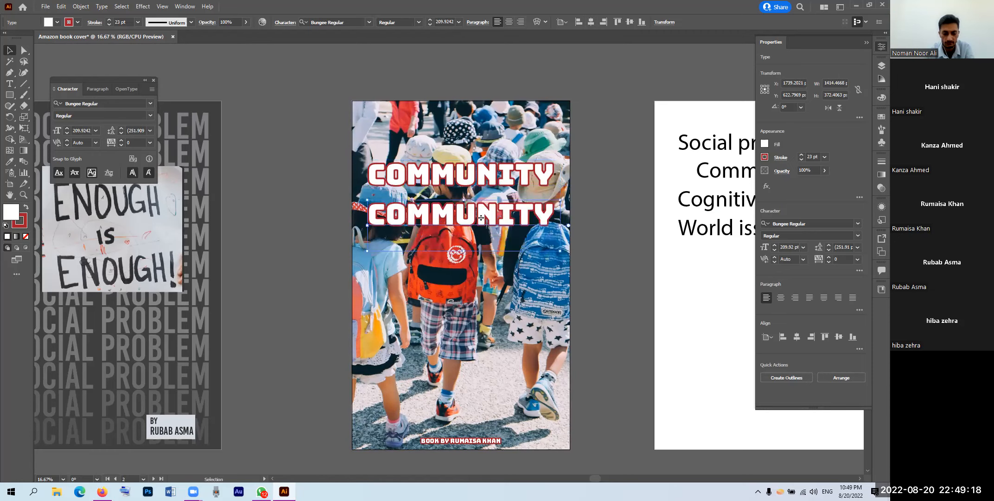
double_click(482, 219)
type("DEVELOPMENT")
left_click(9, 52)
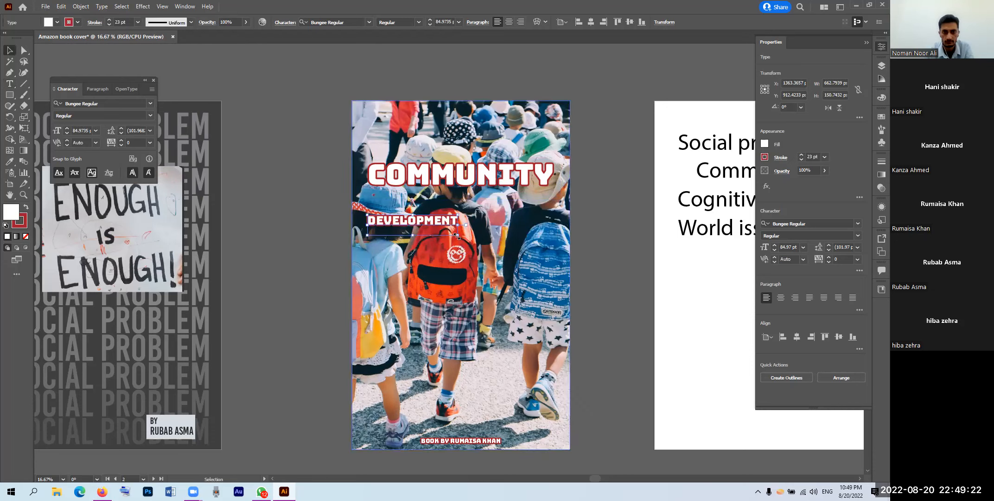
left_click_drag(552, 283, 530, 271)
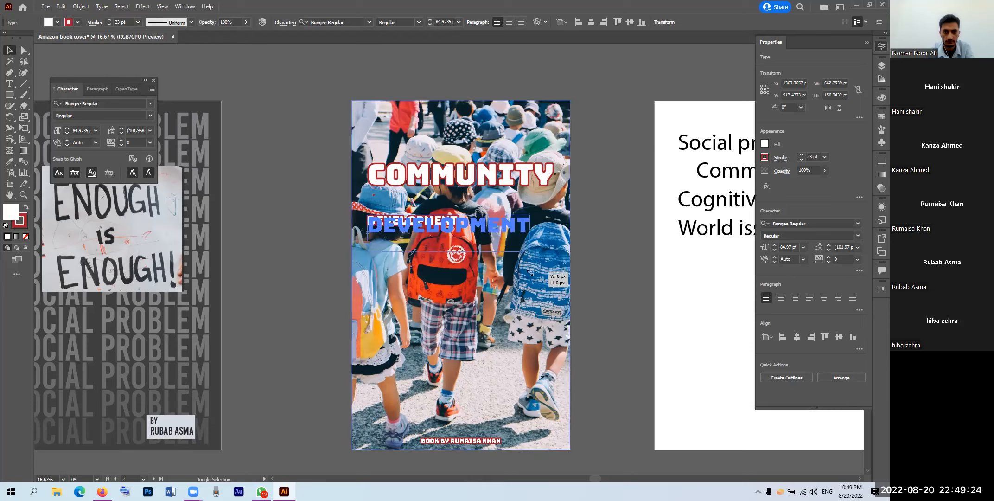
left_click_drag(460, 210, 472, 187)
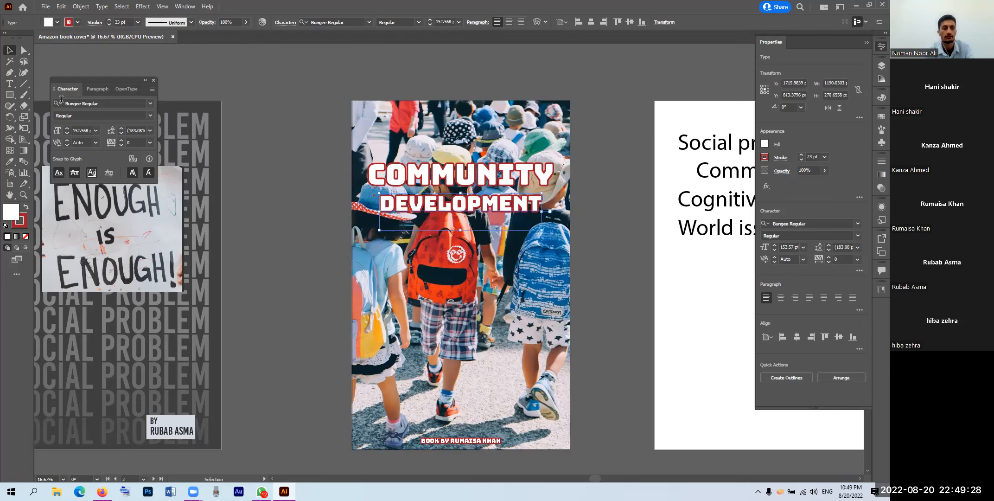
left_click(599, 211)
left_click(476, 179)
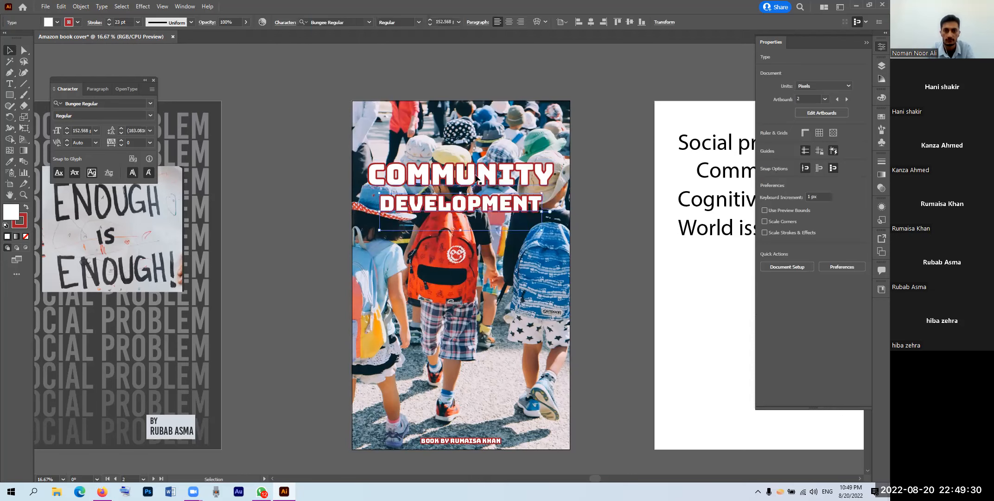
left_click(472, 179, "shift")
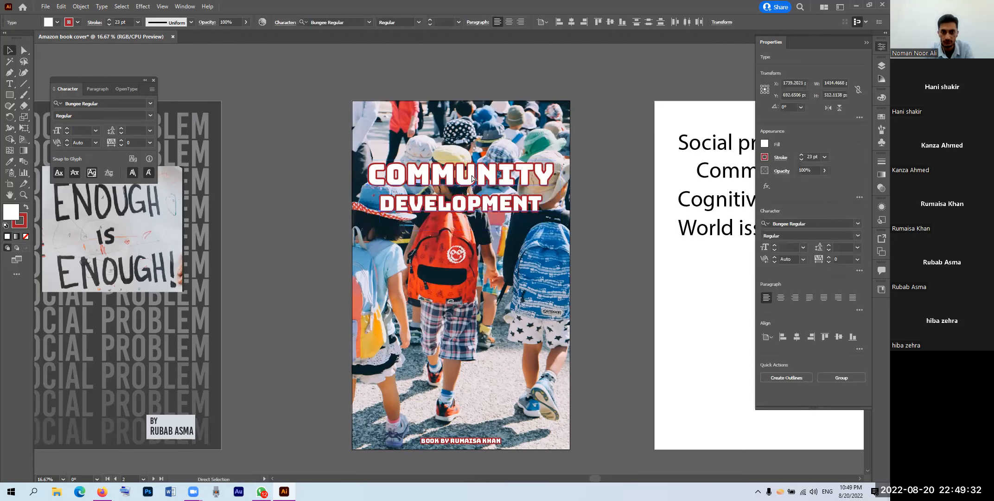
Step: Group the two title lines, move them down, and draw a banner rectangle behind them above the photo
key("ctrl+g")
left_click_drag(471, 175, 477, 310)
key("m")
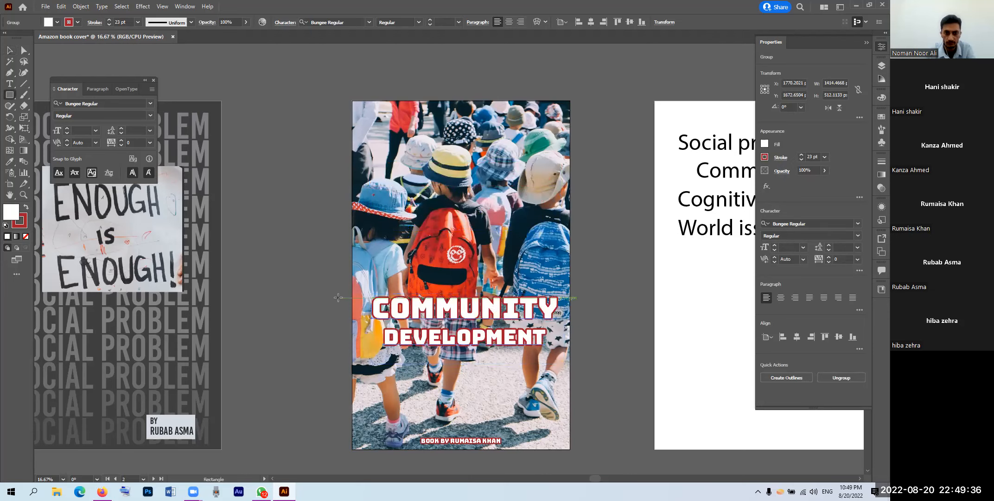
left_click_drag(338, 292, 380, 333)
left_click_drag(578, 363, 577, 352)
key("ctrl+shift+bracketleft")
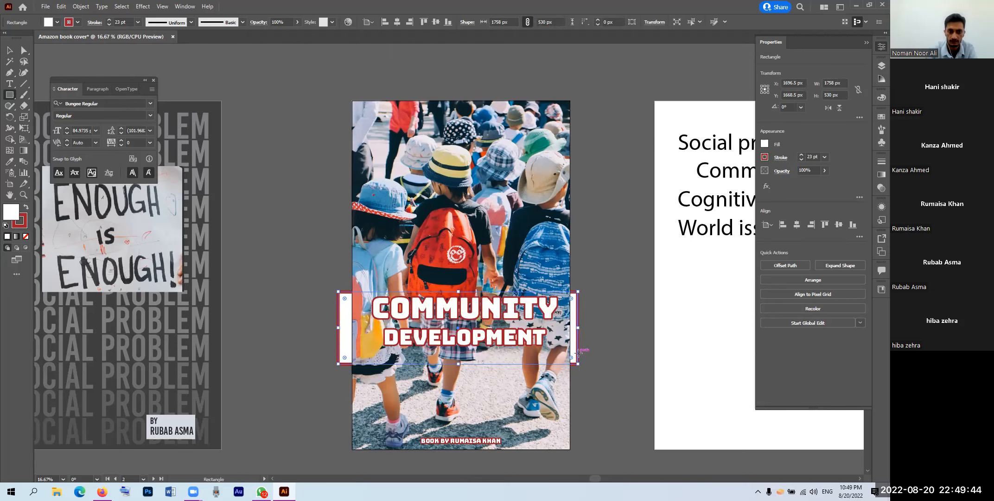
key("ctrl+bracketright")
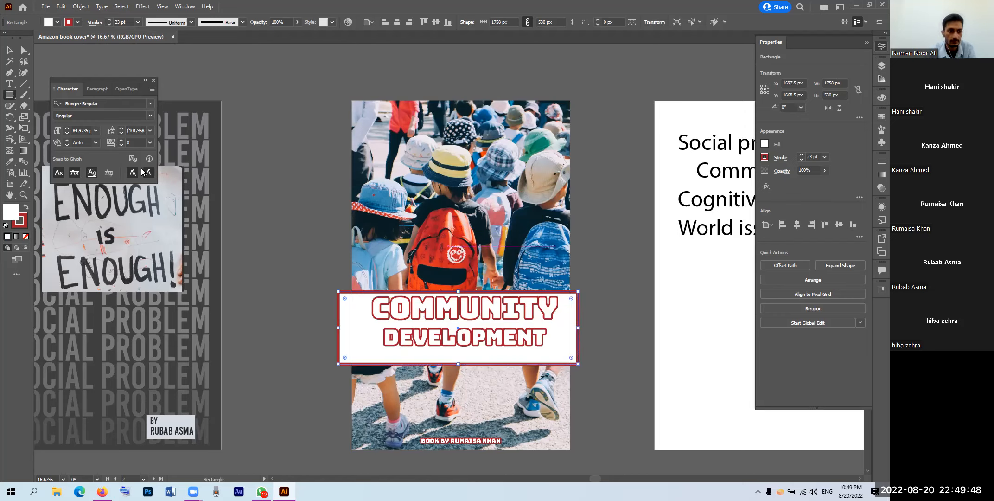
Step: Remove the banner's stroke and fill it with dark navy #071C22 sampled from the photo
left_click(19, 225)
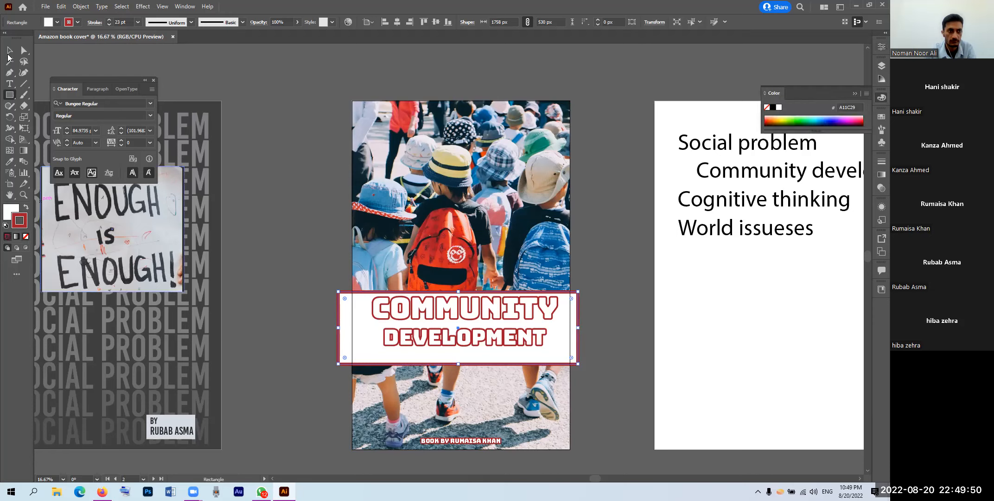
key("slash")
double_click(11, 212)
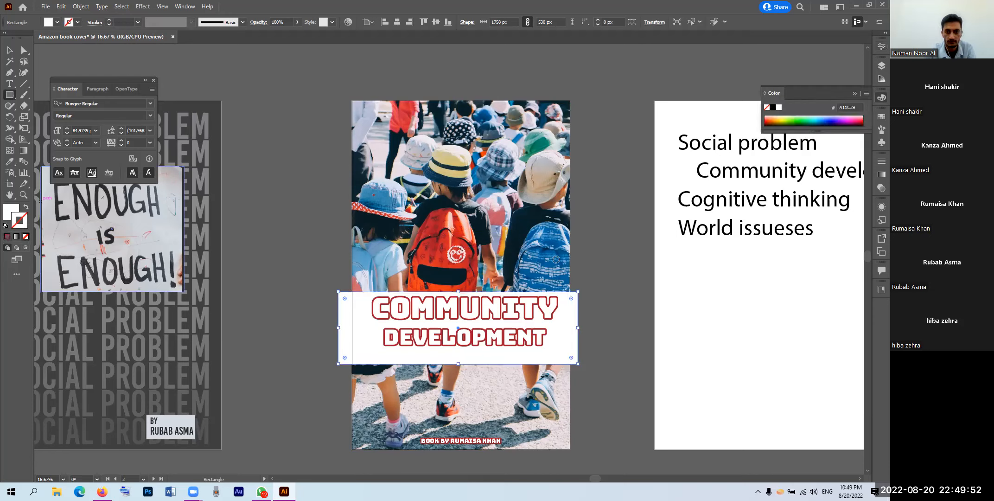
left_click(648, 316)
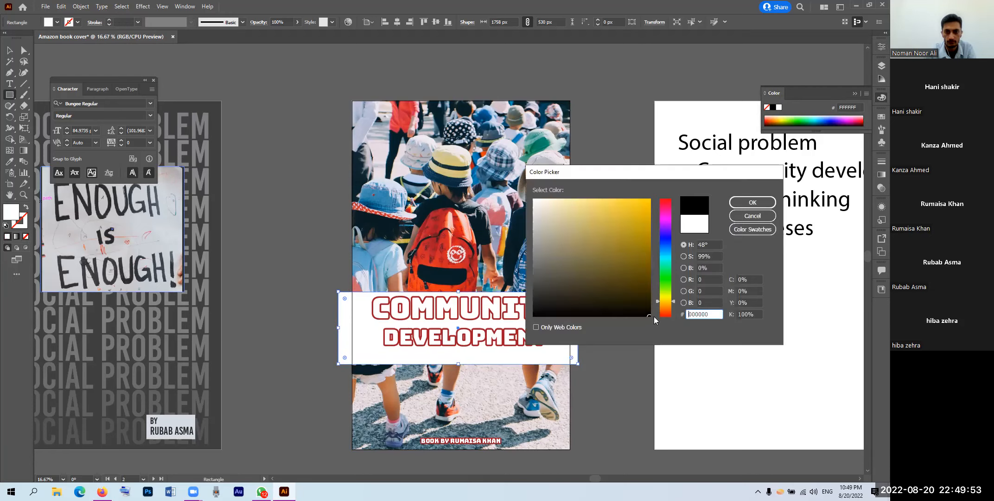
left_click(751, 203)
key("i")
left_click(485, 225)
left_click(10, 51)
Step: Trim the banner's left and right edges to the cover's edges
left_click(261, 245)
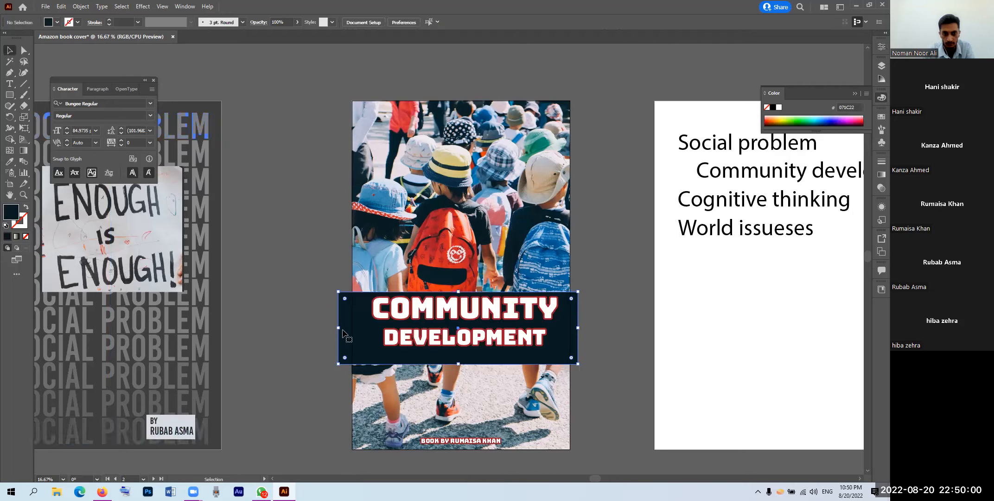
left_click(344, 333)
left_click_drag(338, 327, 353, 327)
left_click_drag(579, 328, 570, 327)
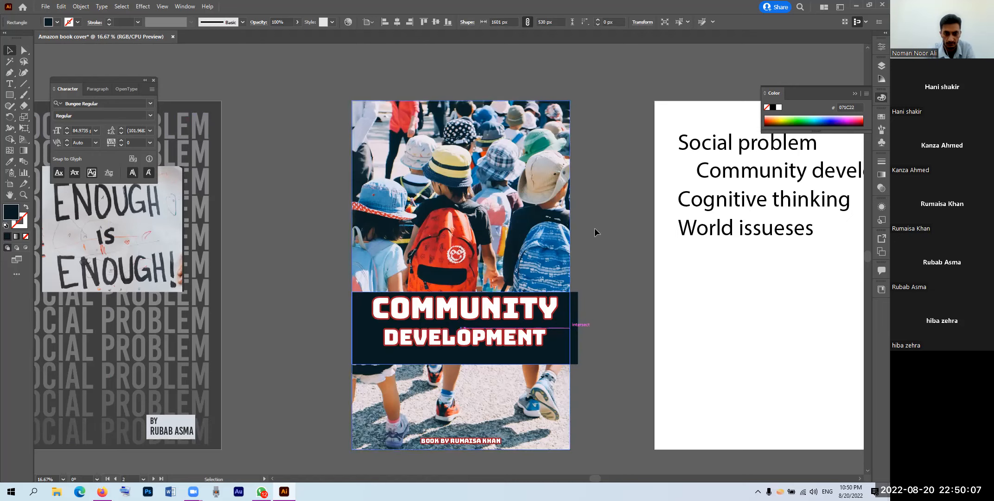
Step: Zoom out and nudge the title banner slightly upward
left_click(580, 241)
left_click_drag(578, 237, 583, 171)
key("ctrl+minus")
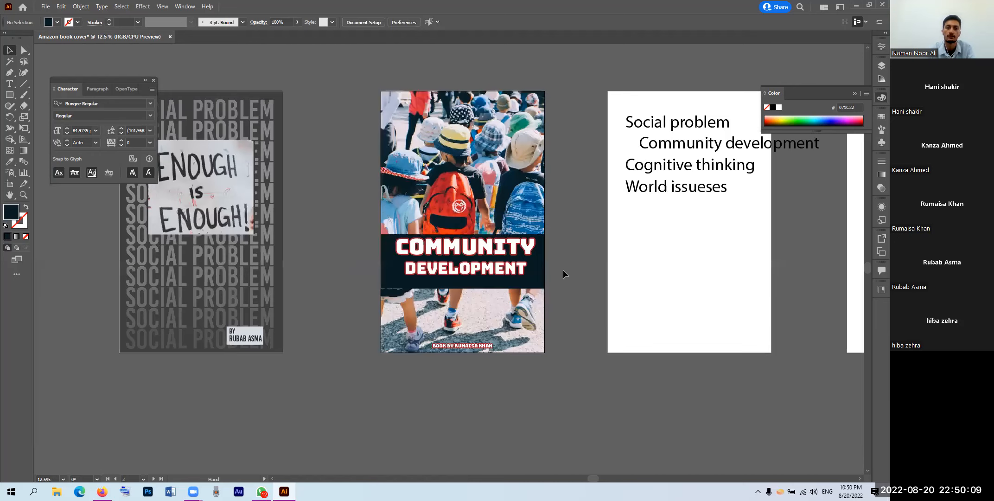
left_click_drag(543, 278, 539, 280)
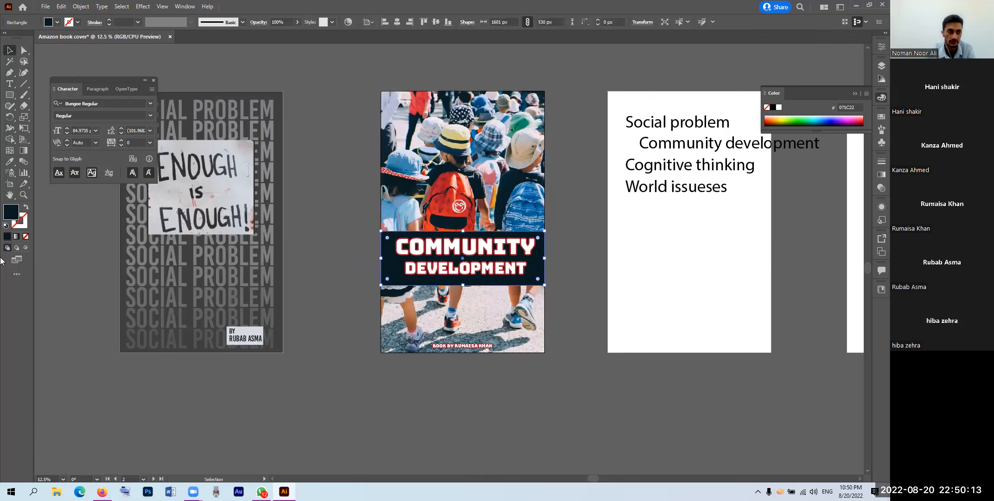
Step: Draw a navy bar along the cover's bottom edge and send it behind the author credit
key("m")
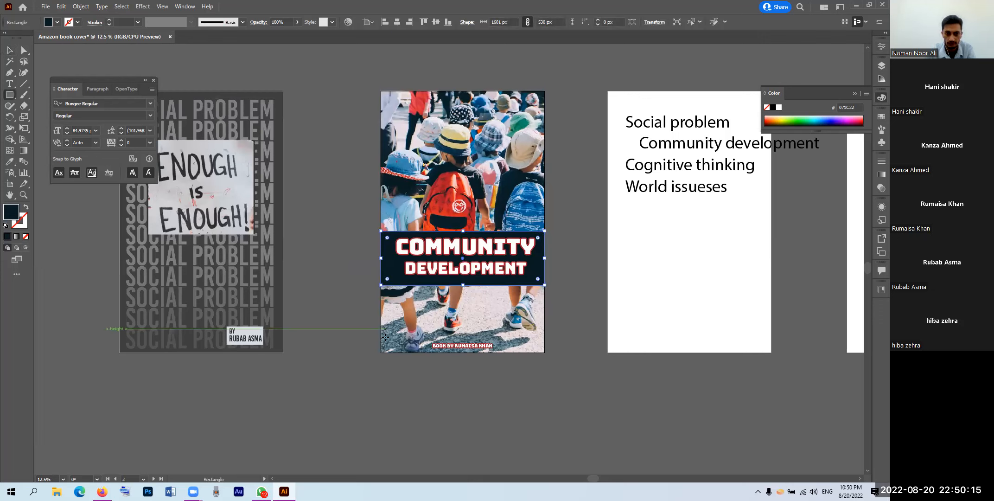
mouse_move(381, 339)
left_mouse_down()
mouse_move(394, 350)
mouse_move(538, 355)
left_mouse_up()
left_click_drag(546, 354, 545, 352)
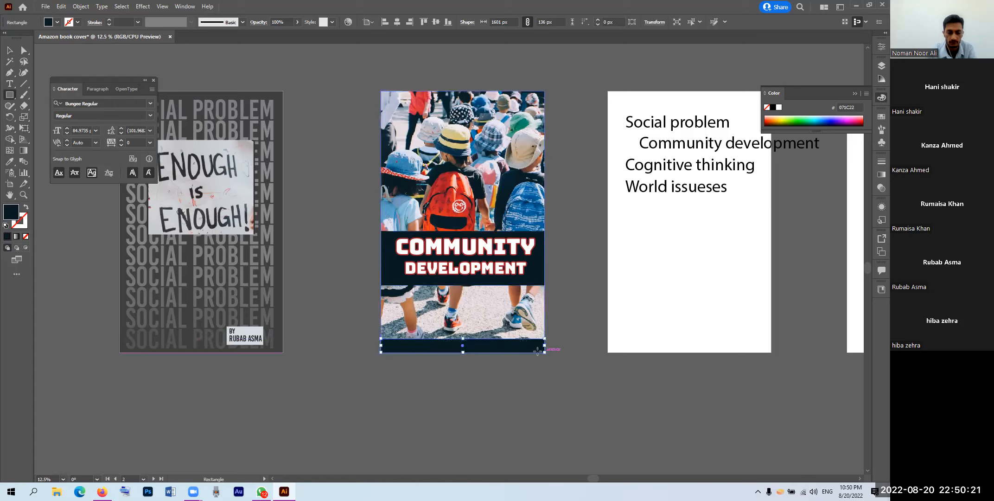
key("ctrl+[")
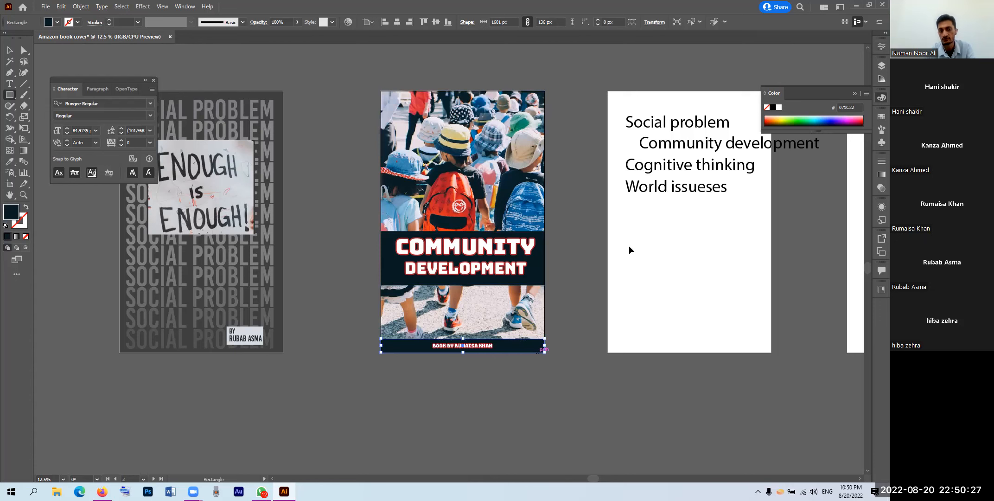
left_click_drag(590, 240, 503, 287)
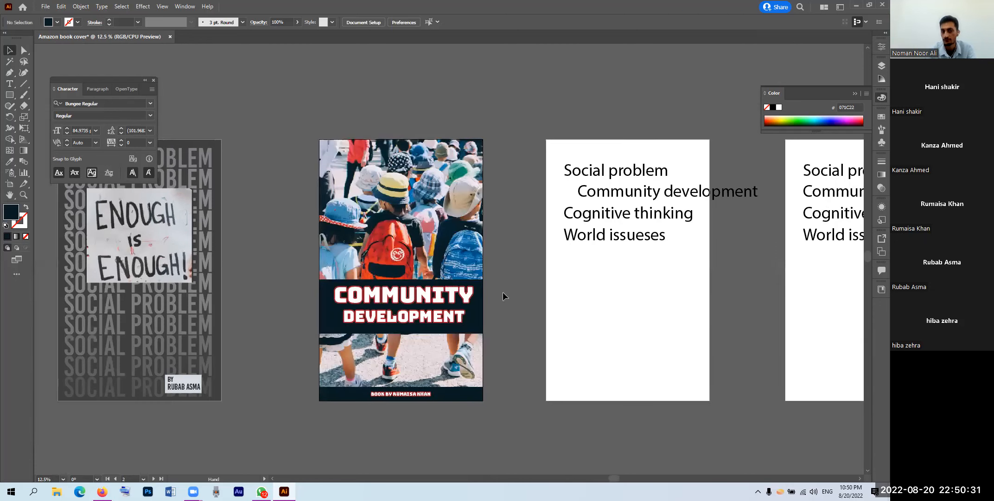
left_click_drag(452, 316, 429, 311)
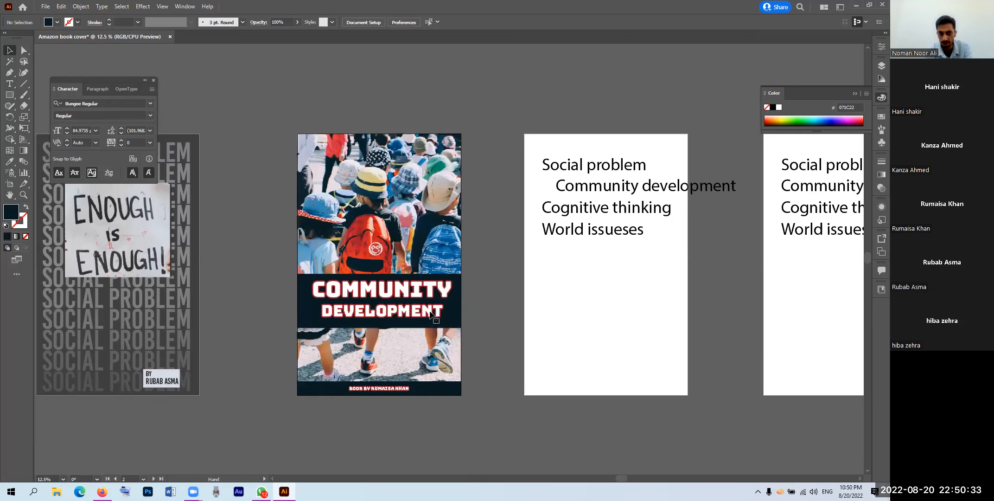
Step: Enlarge the scribble smiley on the backpack to about 336 px
left_click(429, 313)
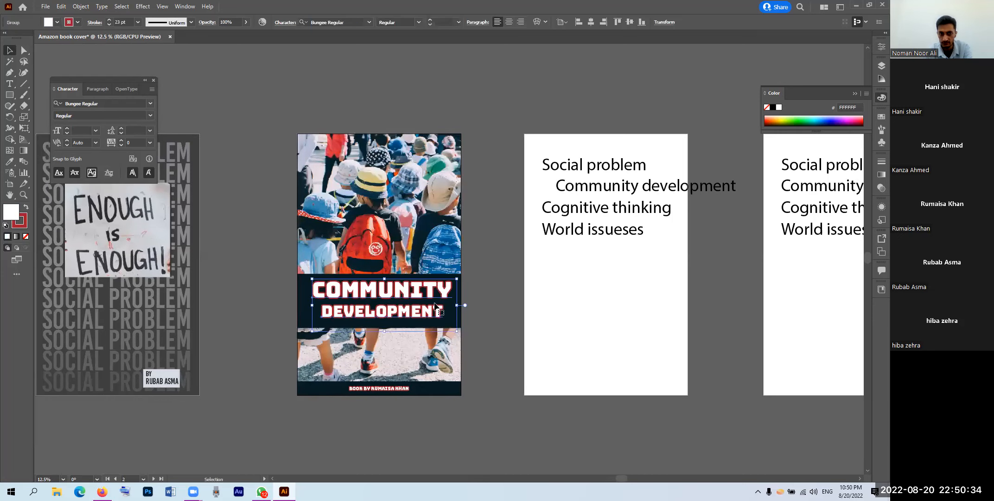
left_click(379, 246)
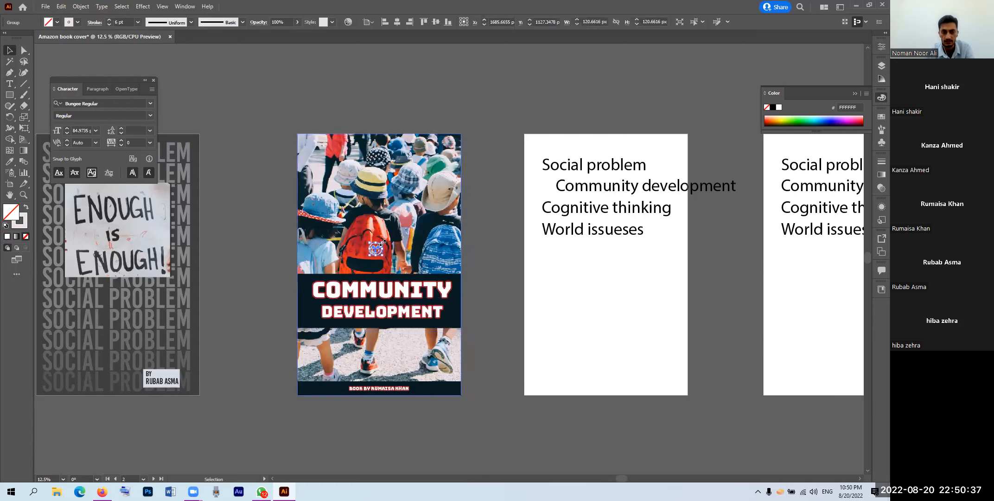
mouse_move(403, 210)
left_mouse_down()
mouse_move(388, 230)
mouse_move(381, 211)
mouse_move(416, 170)
mouse_move(390, 210)
left_mouse_up()
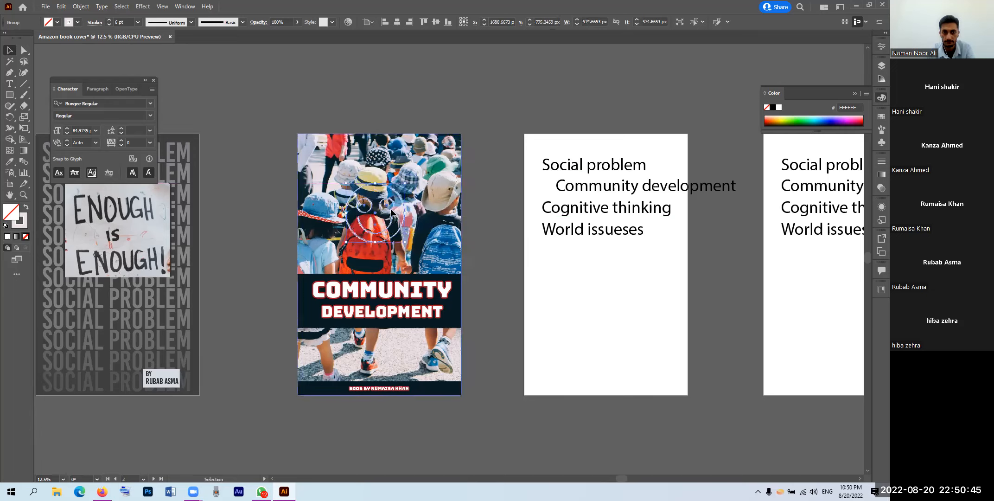
Step: Raise the smiley's stroke weight to 28 pt in the Appearance panel
left_click(880, 47)
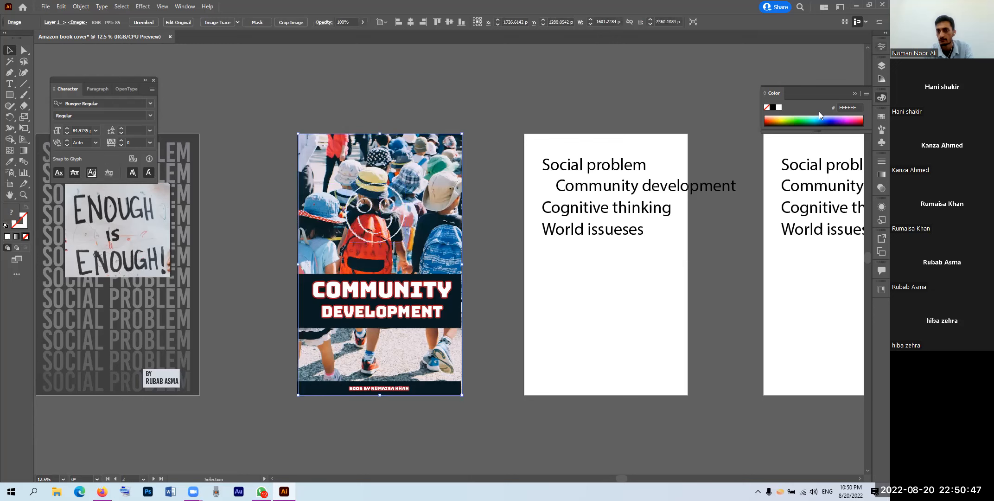
left_click(878, 208)
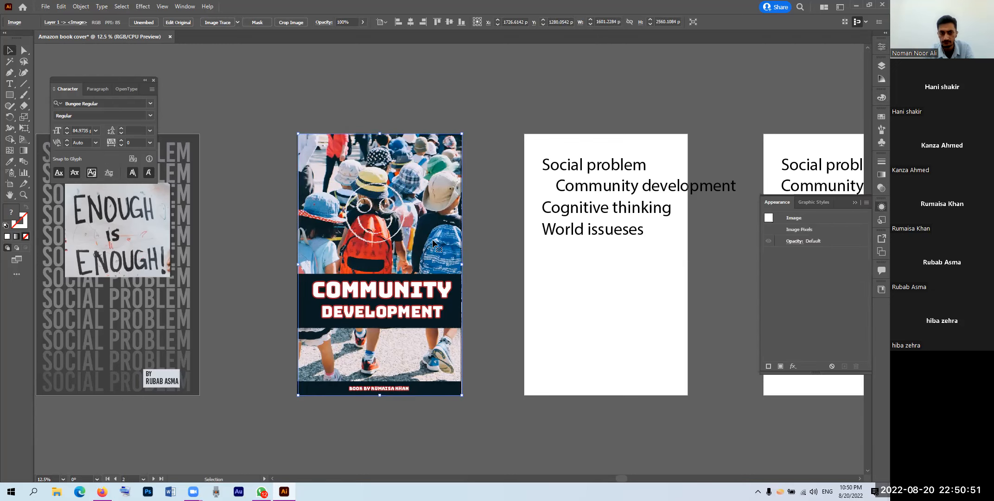
double_click(391, 226)
double_click(391, 226)
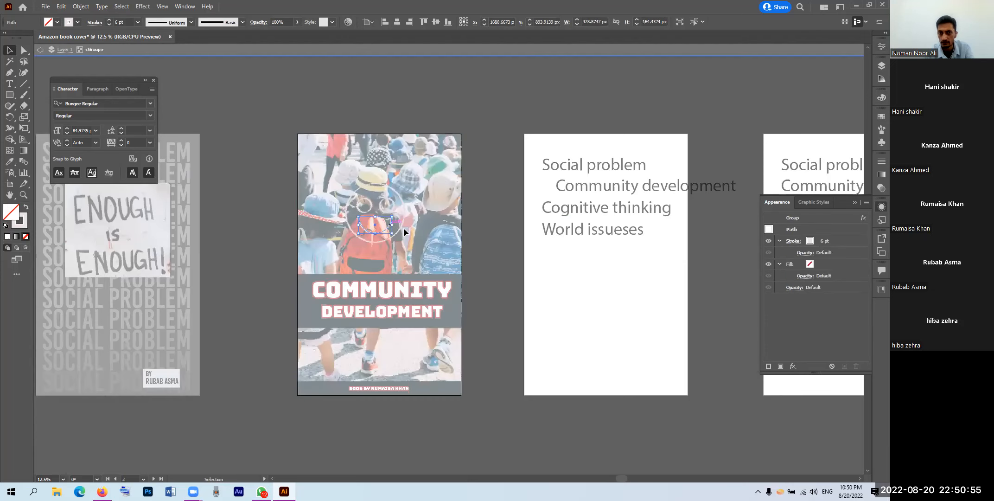
left_click(404, 217, "shift")
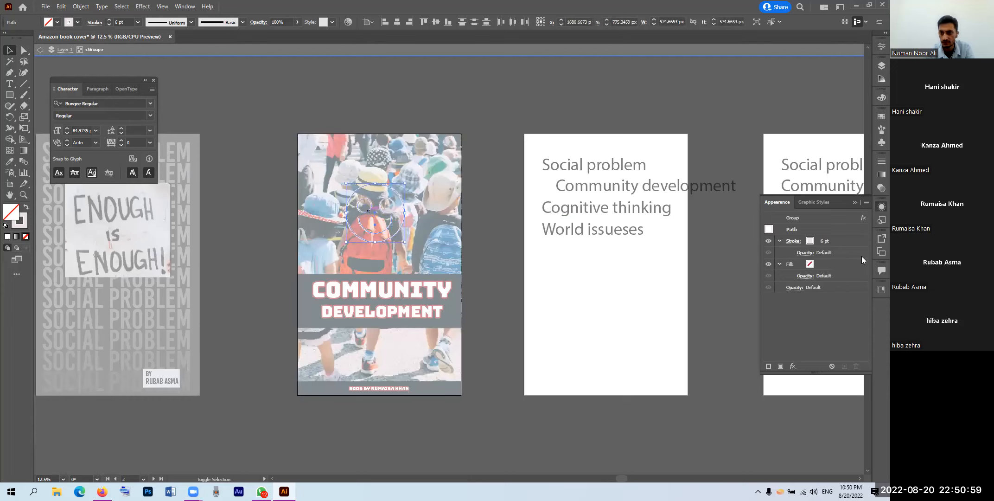
left_click(826, 241)
left_click(828, 239)
left_click(828, 239)
left_click(828, 239)
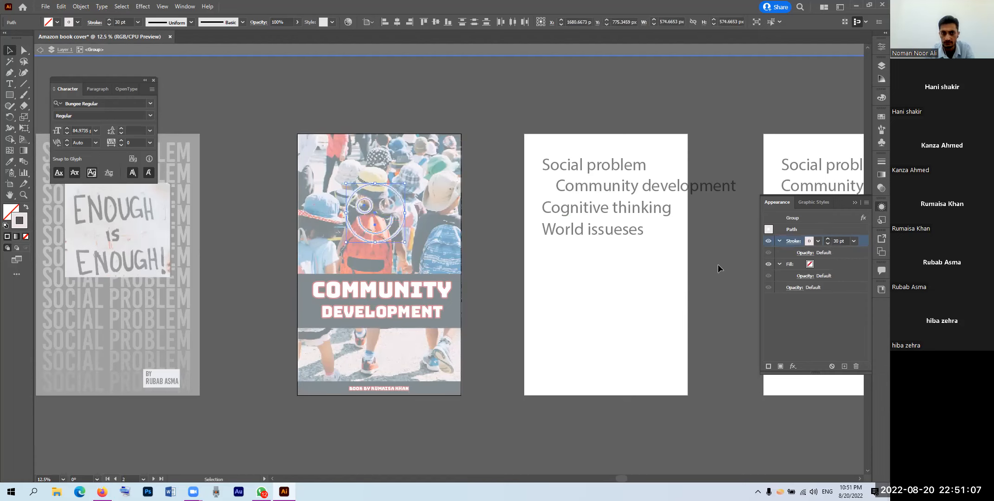
Step: Color the whole smiley group's strokes bright red E50722
double_click(399, 242)
left_click(399, 239)
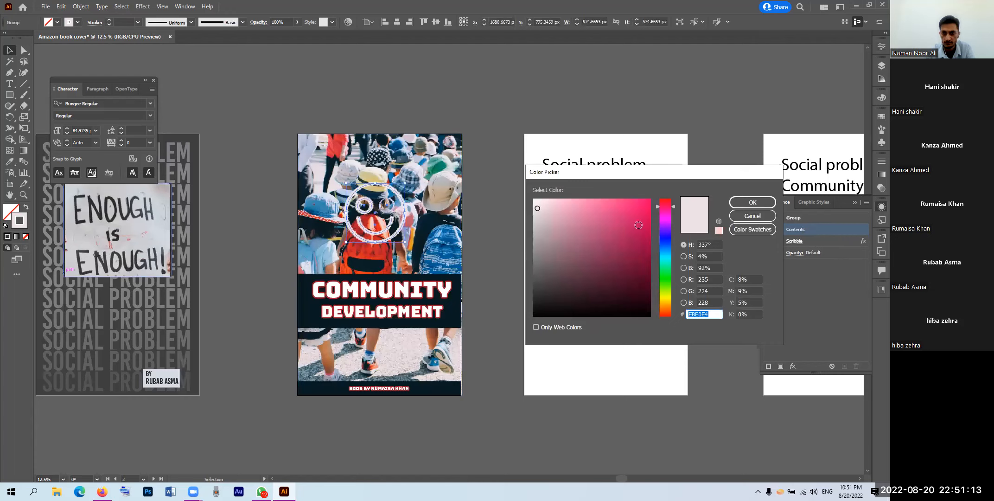
left_click(666, 201)
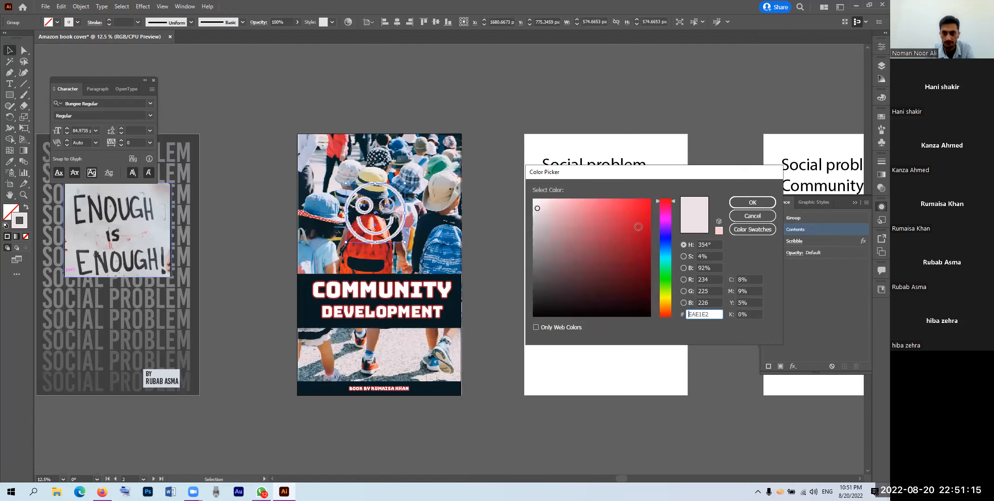
left_click(647, 211)
left_click(757, 206)
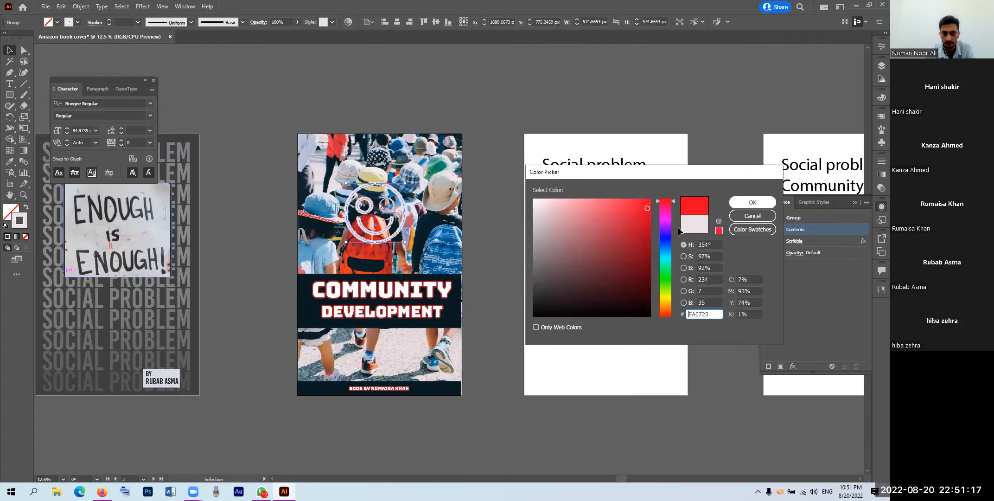
left_click(708, 241)
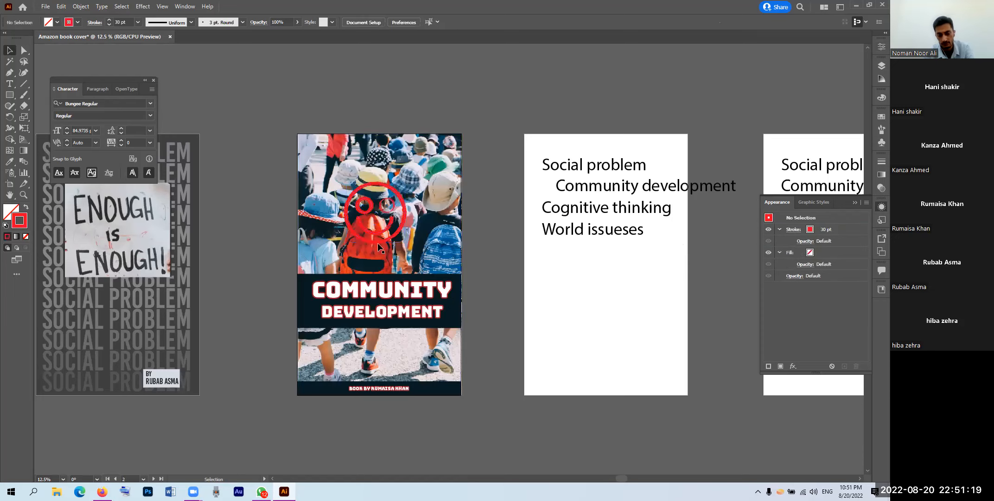
Step: Align the cover photo to the left and deselect it
scroll(381, 238, "up", 1)
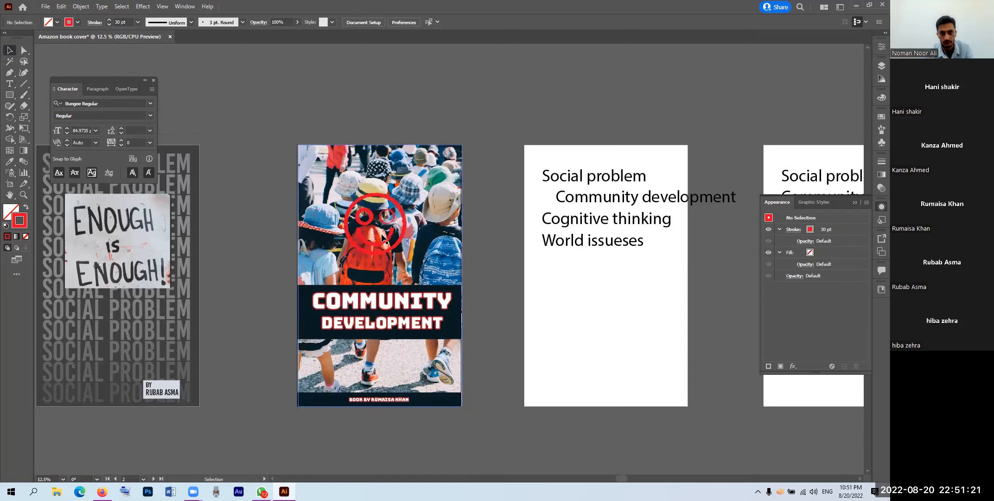
scroll(381, 237, "up", 1)
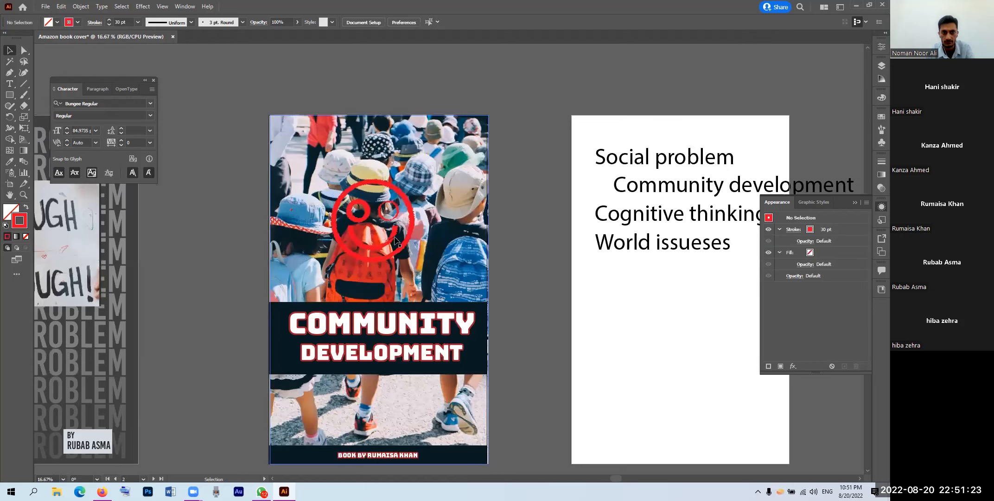
scroll(465, 252, "up", 2)
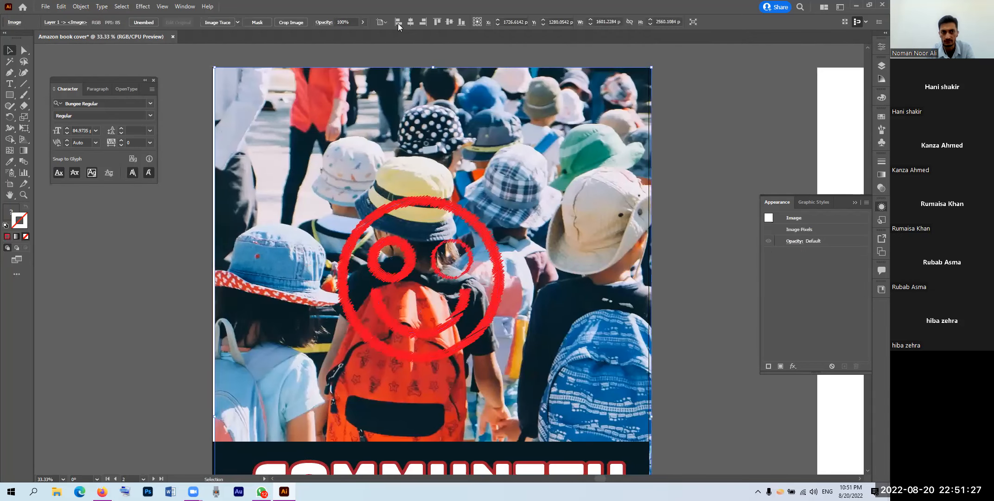
left_click(398, 22)
key("ctrl+shift+a")
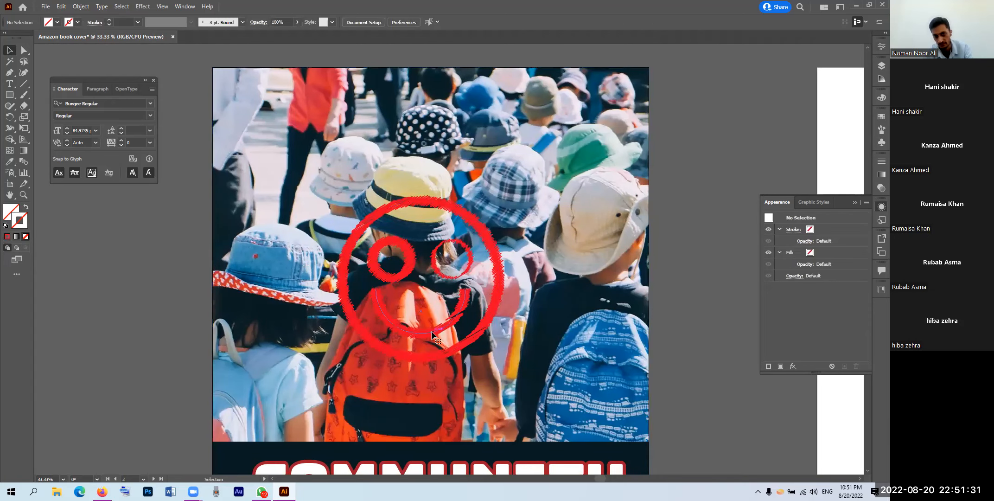
Step: Move the red scribble smiley up and slightly right on the cover
left_click(408, 253)
scroll(385, 226, "down", 1)
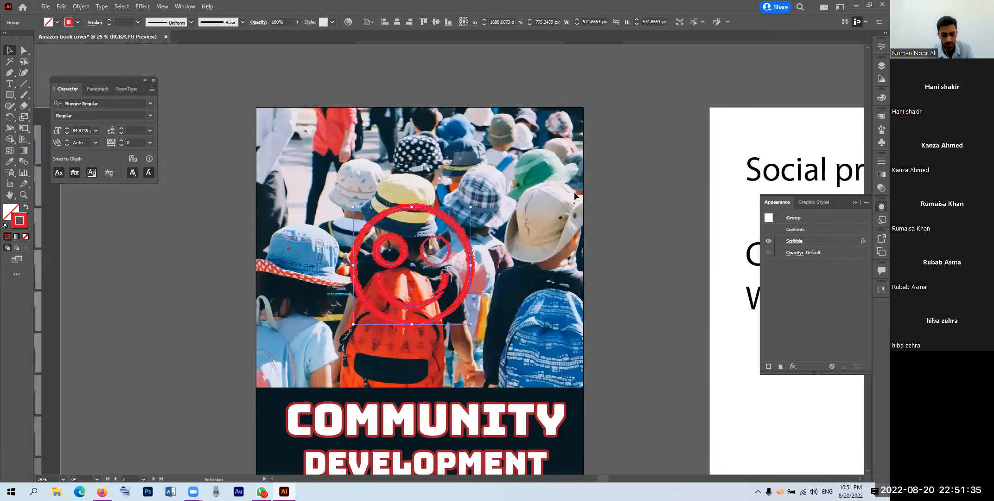
scroll(556, 193, "down", 1)
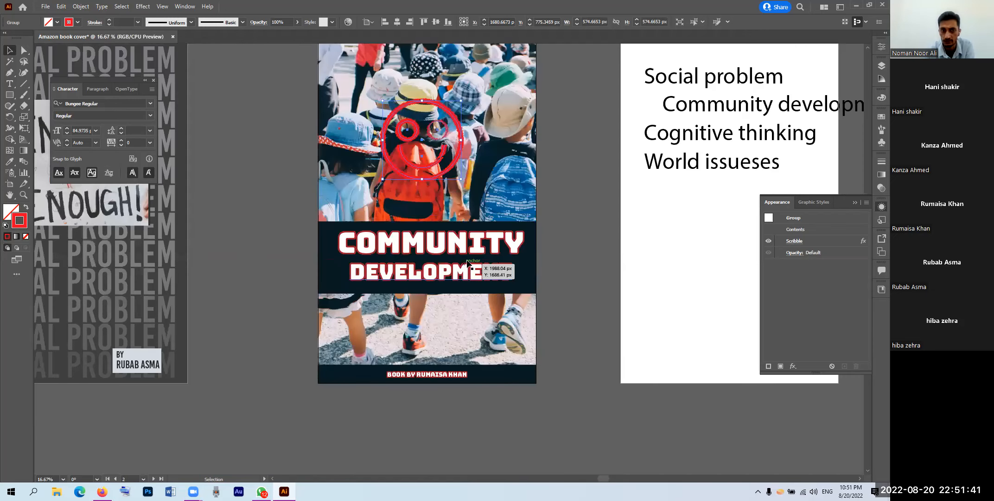
left_click_drag(439, 162, 437, 145)
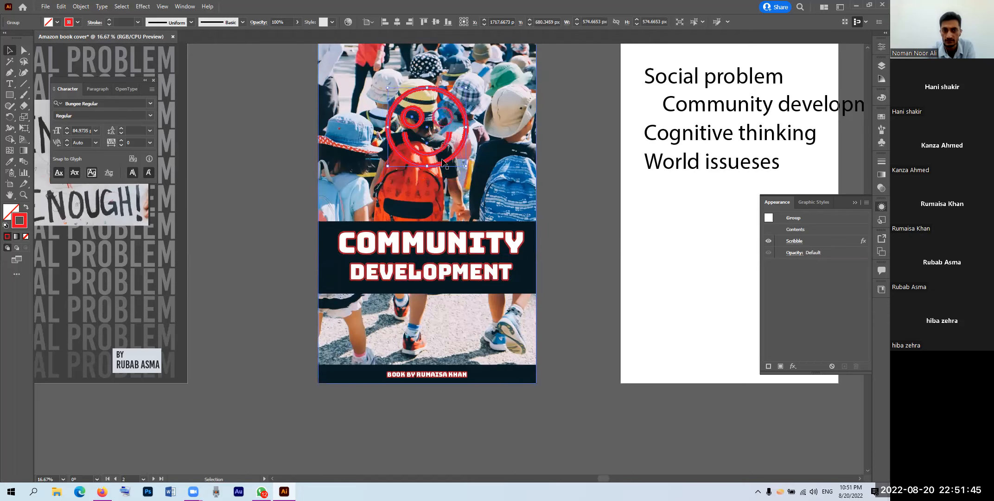
scroll(446, 176, "up", 1)
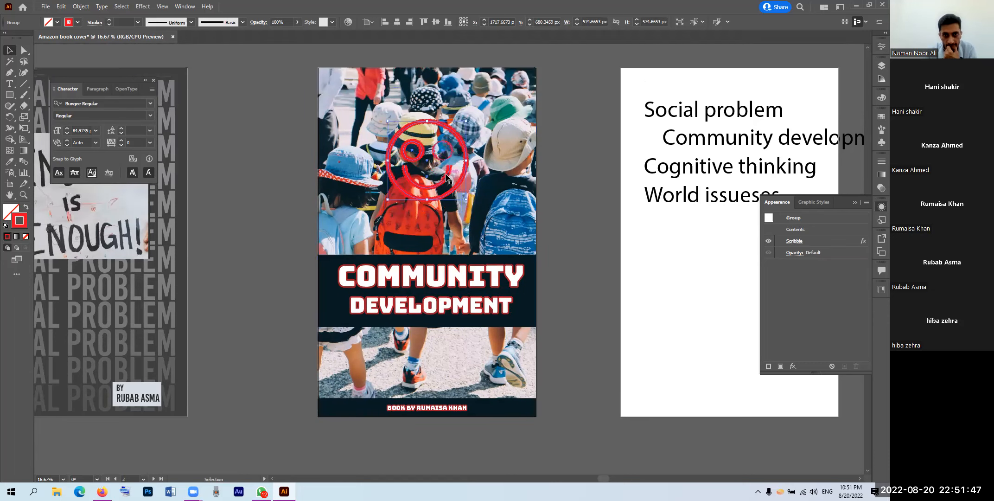
Step: Fill the smiley's circle with bright yellow F7F706
double_click(460, 182)
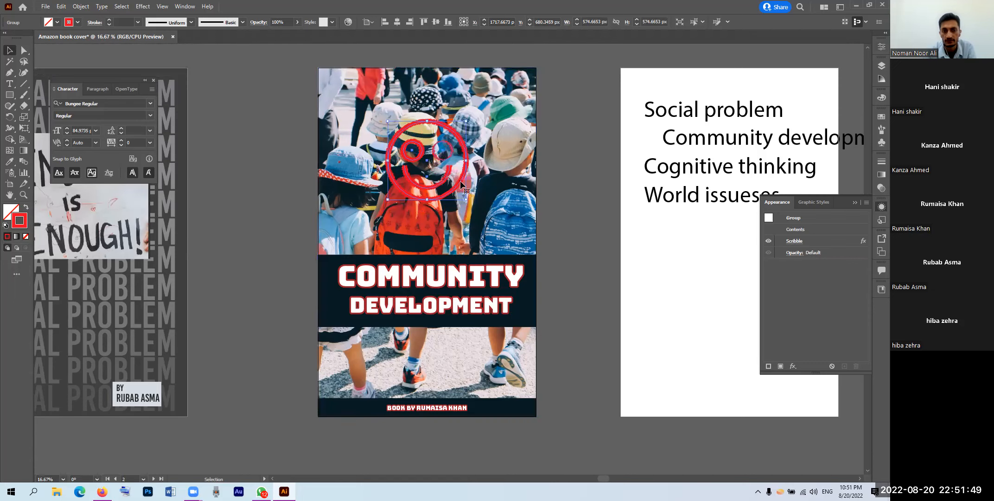
double_click(460, 183)
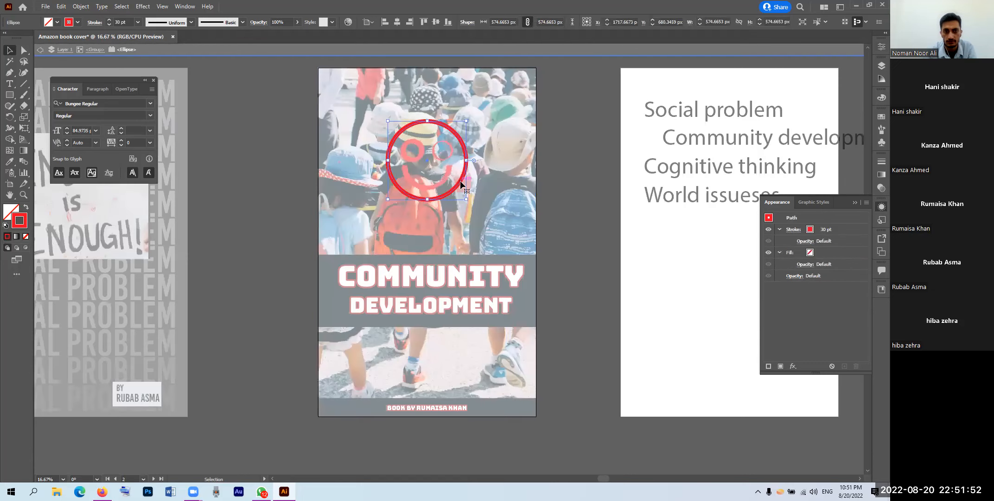
double_click(8, 213)
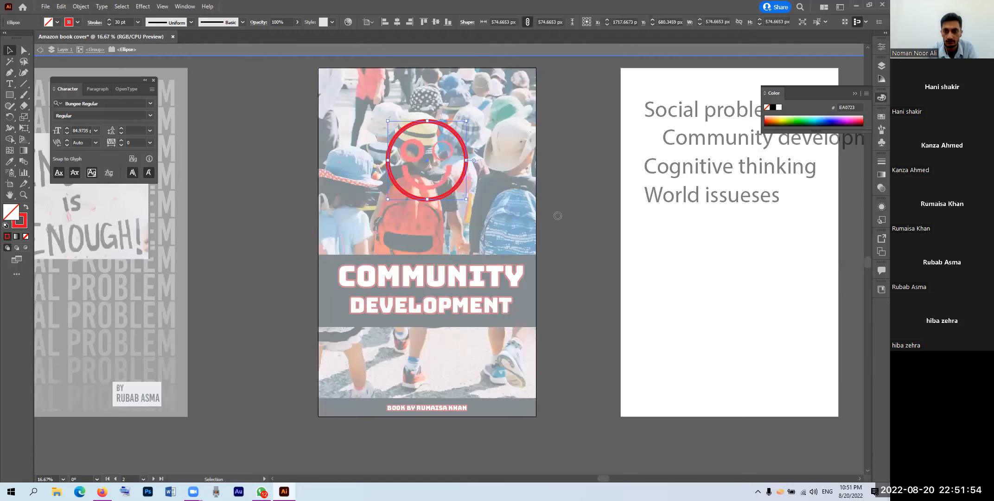
left_click(666, 298)
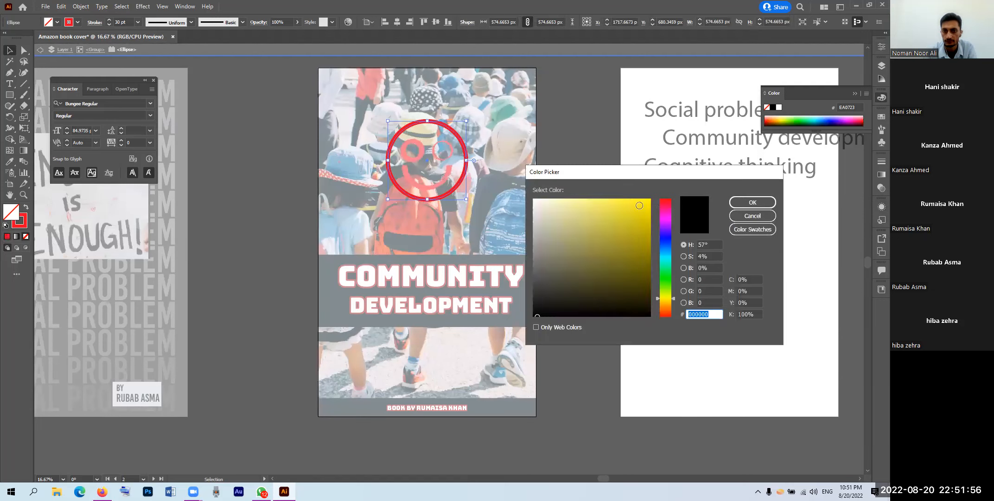
left_click(648, 204)
left_click(648, 202)
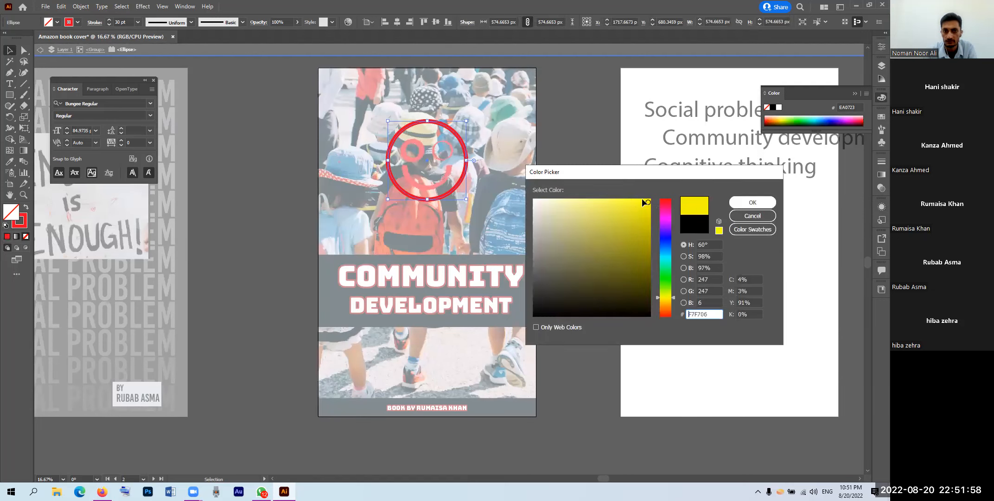
key("Return")
Step: Exit the smiley group, nudge it slightly, then re-enter the group for editing
double_click(582, 181)
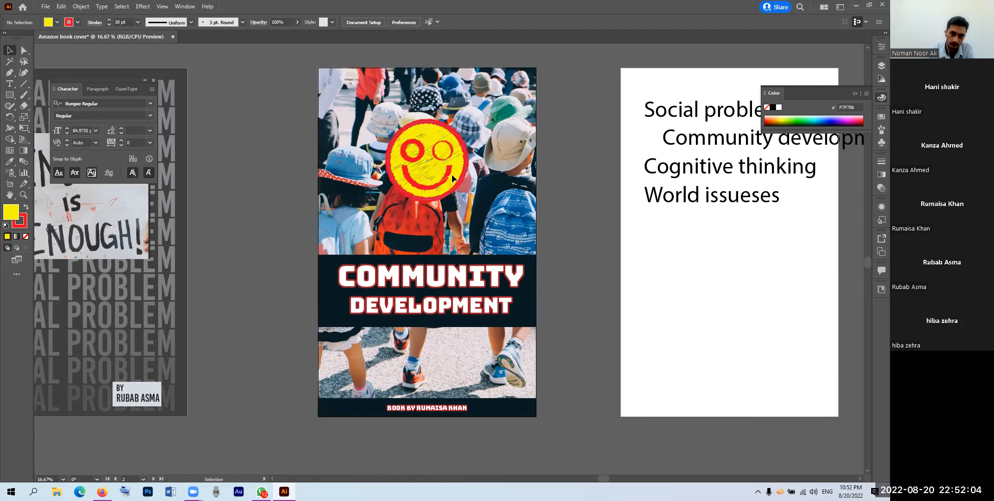
left_click_drag(451, 175, 452, 177)
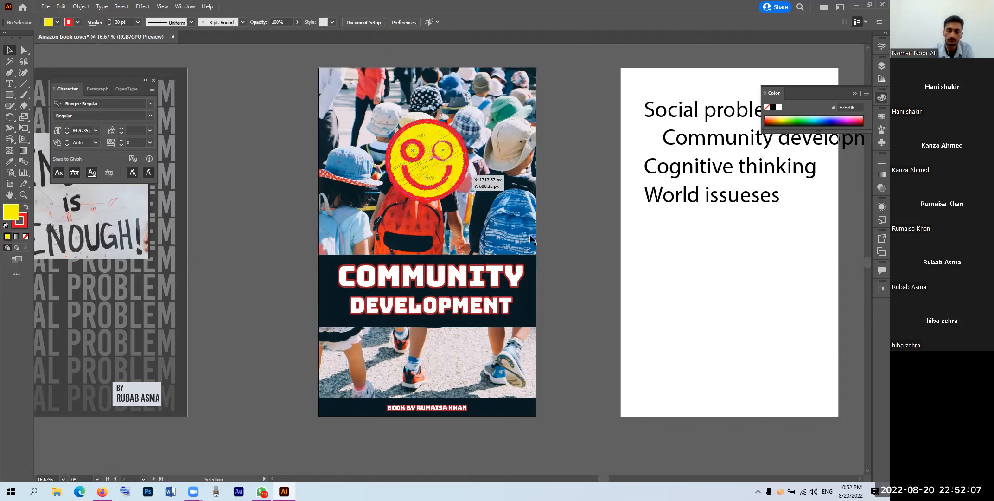
left_click(595, 226)
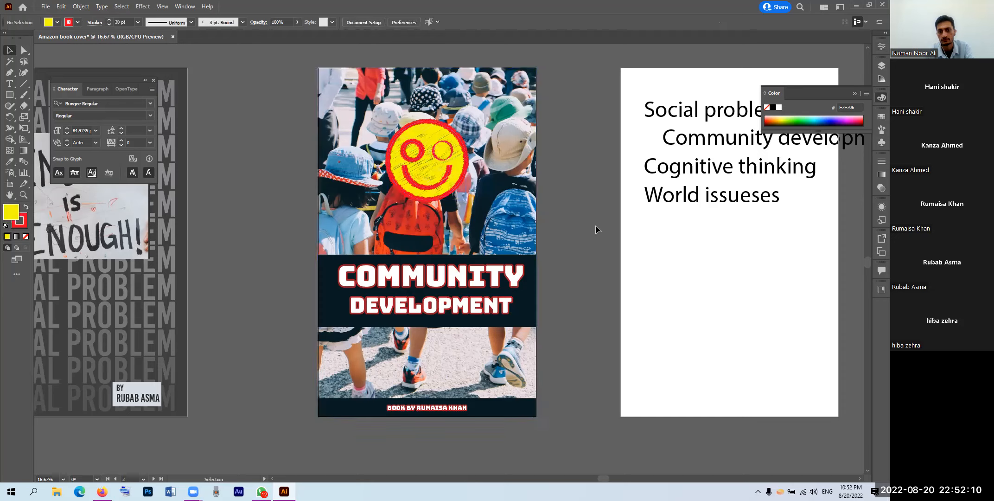
left_click(446, 162)
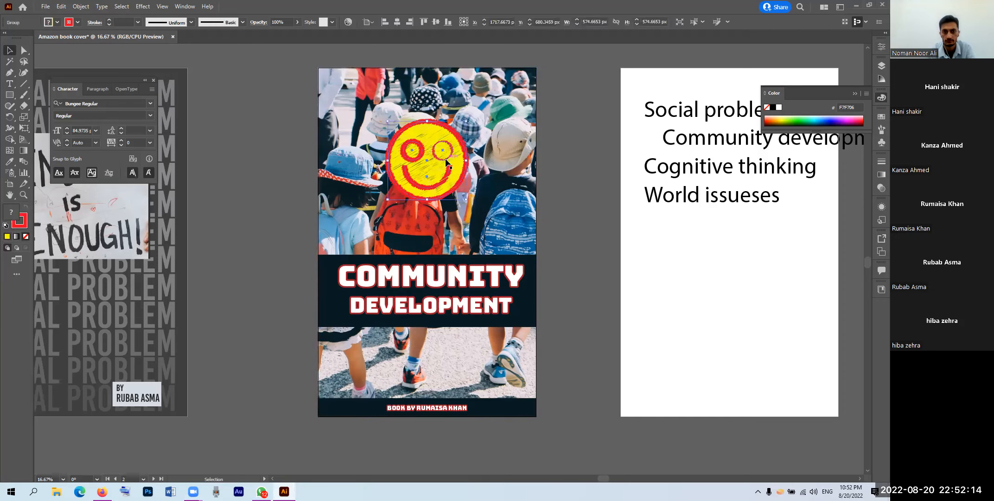
double_click(446, 161)
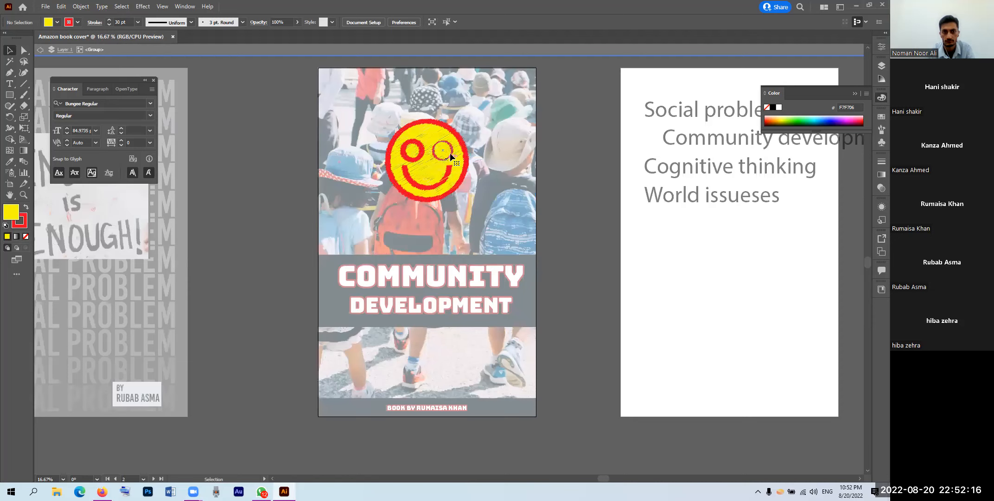
Step: Thin the smiley's left eye outline from 30 pt down to 13 pt
left_click(450, 153)
mouse_move(443, 160)
left_mouse_down()
mouse_move(408, 176)
mouse_move(412, 157)
mouse_move(434, 170)
left_mouse_up()
left_click(412, 161)
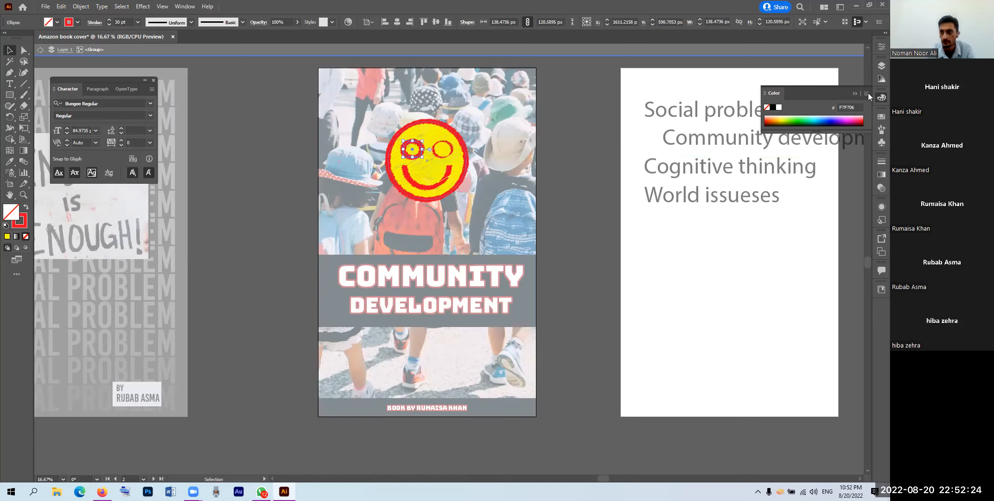
left_click(881, 48)
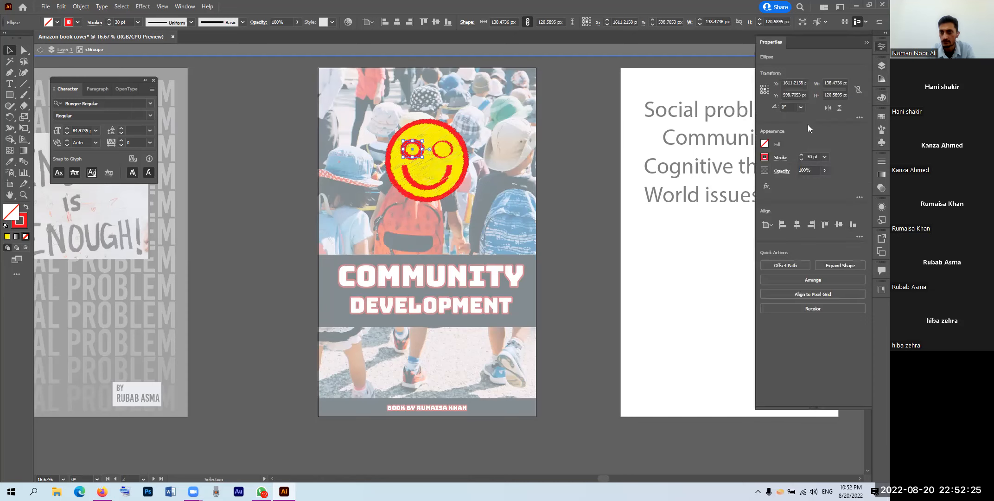
left_click(802, 158)
left_click(802, 159)
left_click(801, 160)
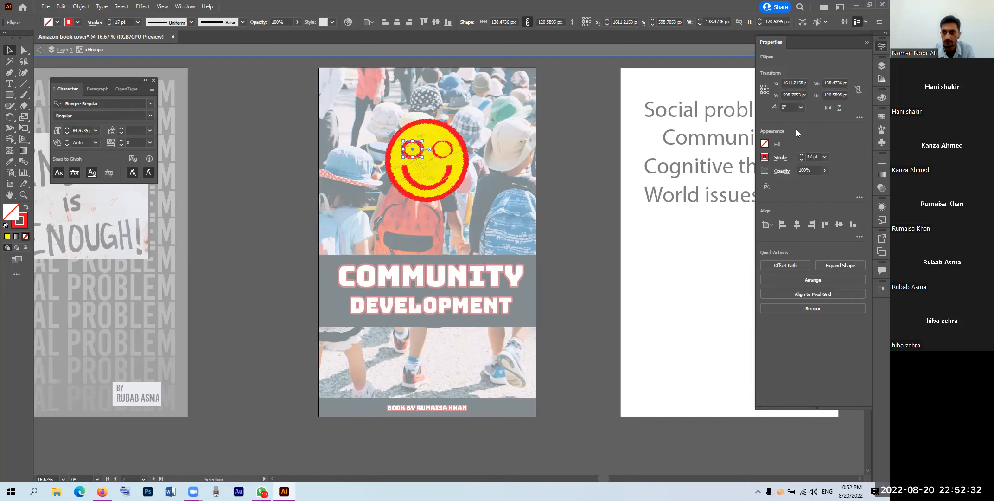
left_click(802, 159)
left_click(802, 159)
left_click(802, 159)
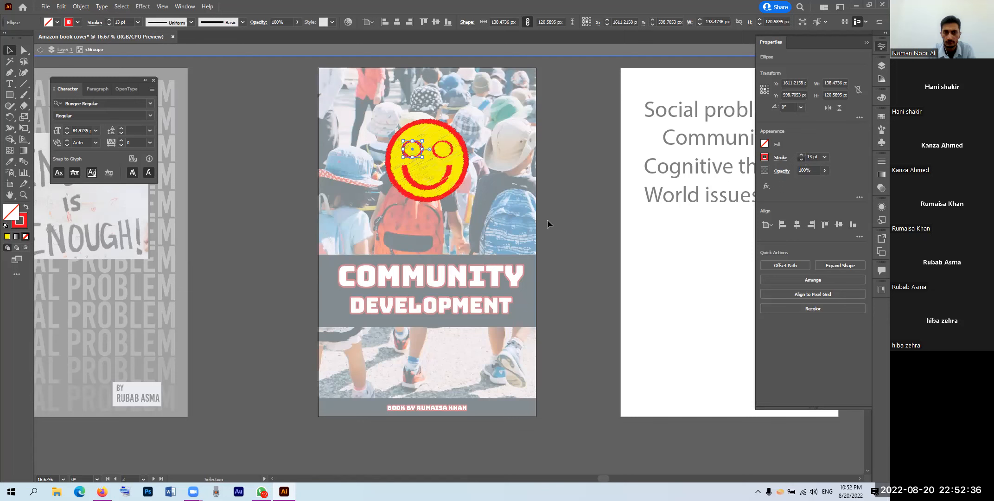
key("Escape")
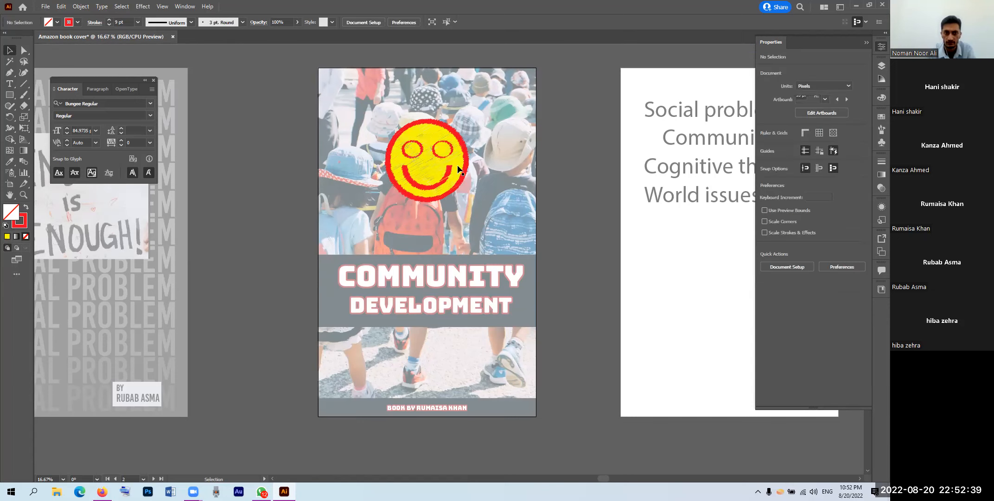
double_click(459, 170)
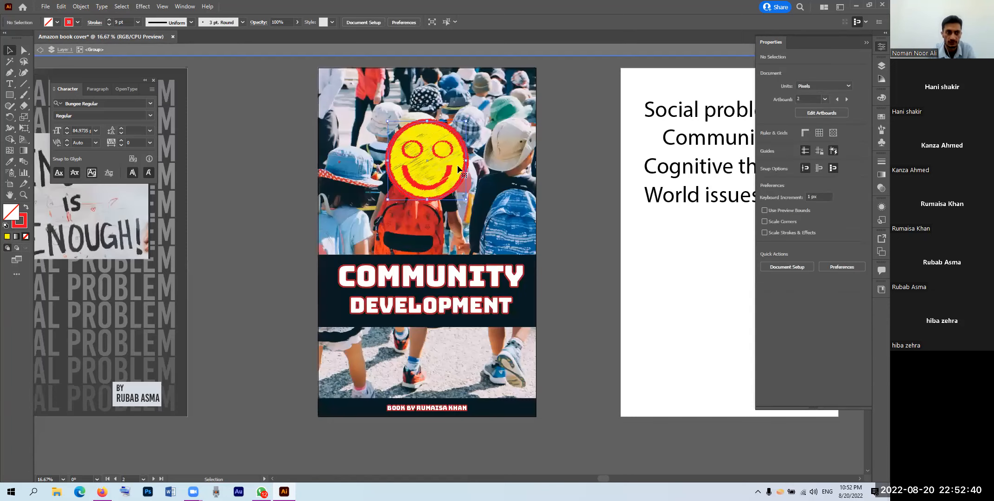
Step: Recolor the face circle's fill to pale yellow EAE553 and exit the group
double_click(12, 214)
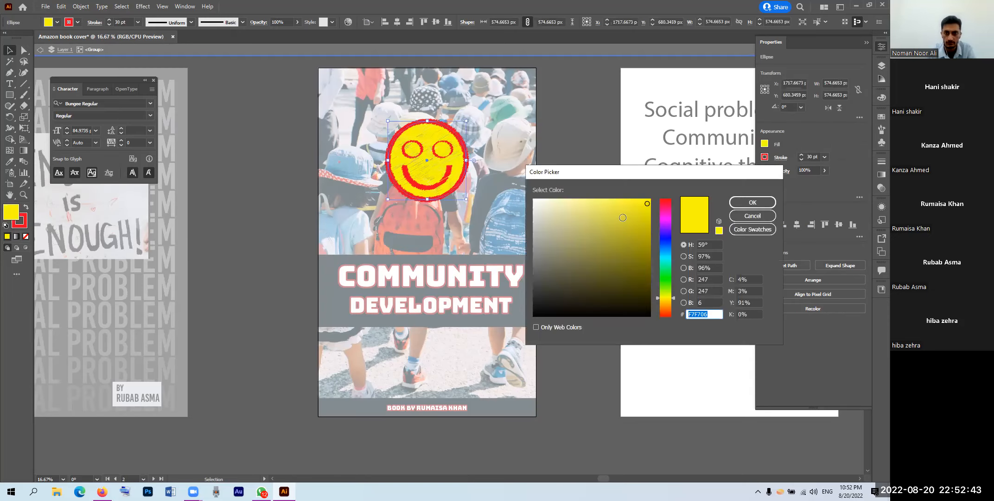
left_click(585, 206)
left_click(583, 205)
left_click(609, 208)
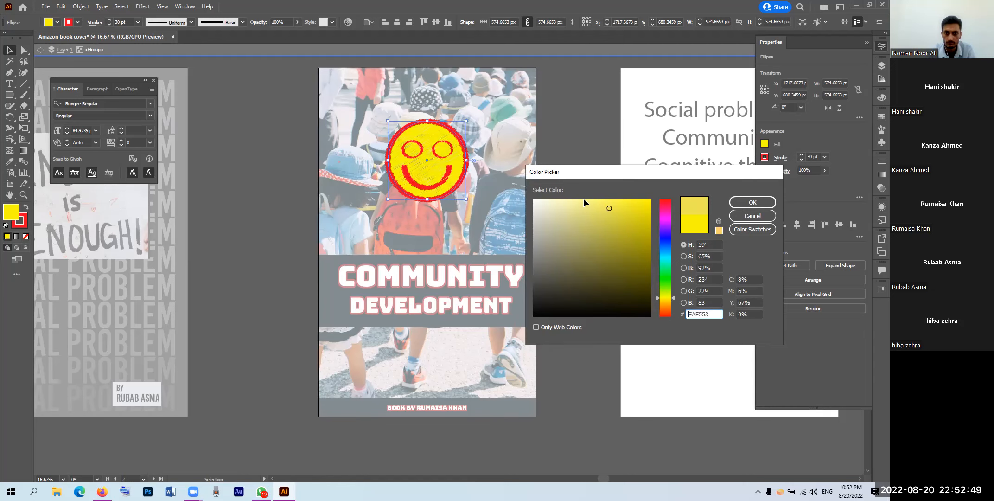
key("Return")
double_click(577, 223)
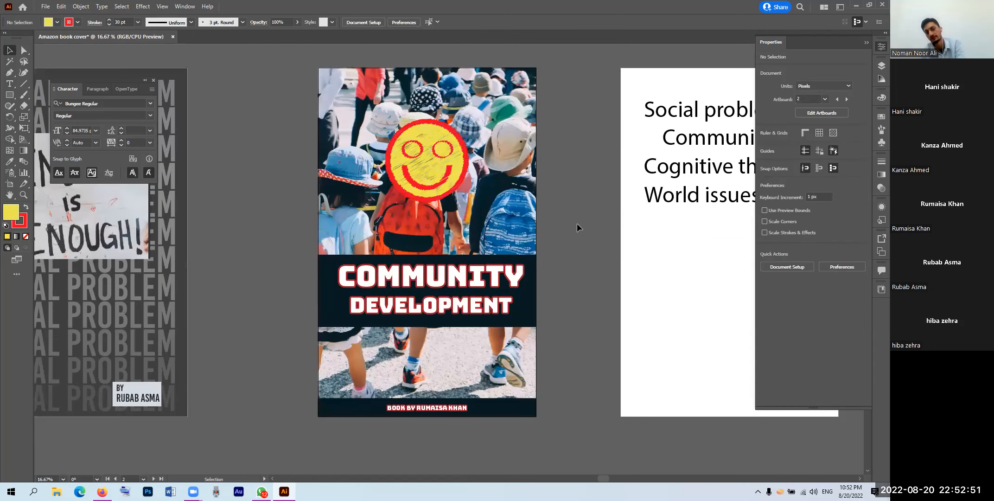
Step: Reposition the yellow smiley group upward so it sits over the children's heads
scroll(574, 222, "down", 1)
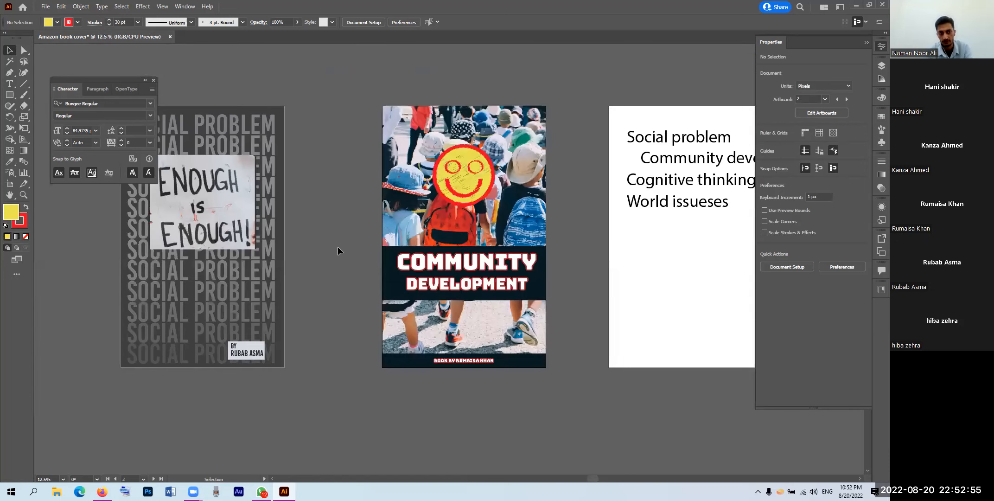
left_click_drag(315, 255, 379, 254)
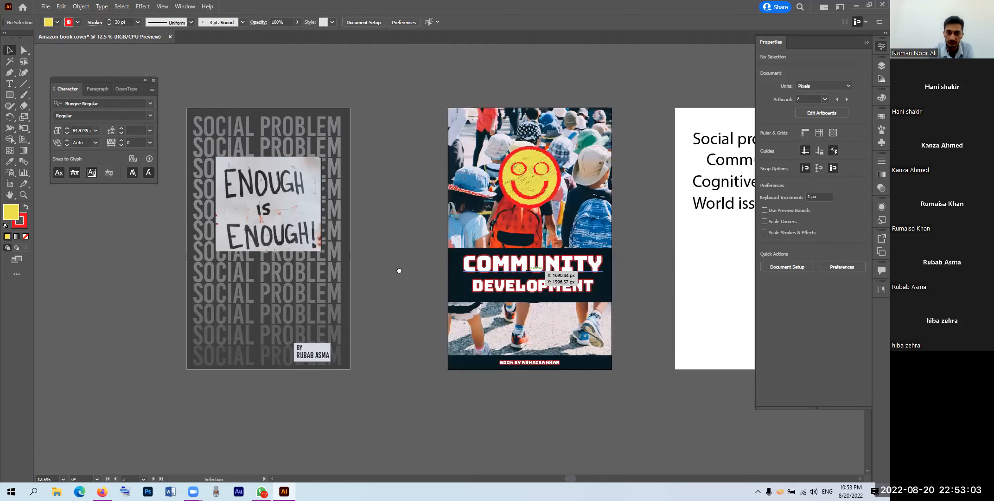
scroll(400, 270, "right", 5)
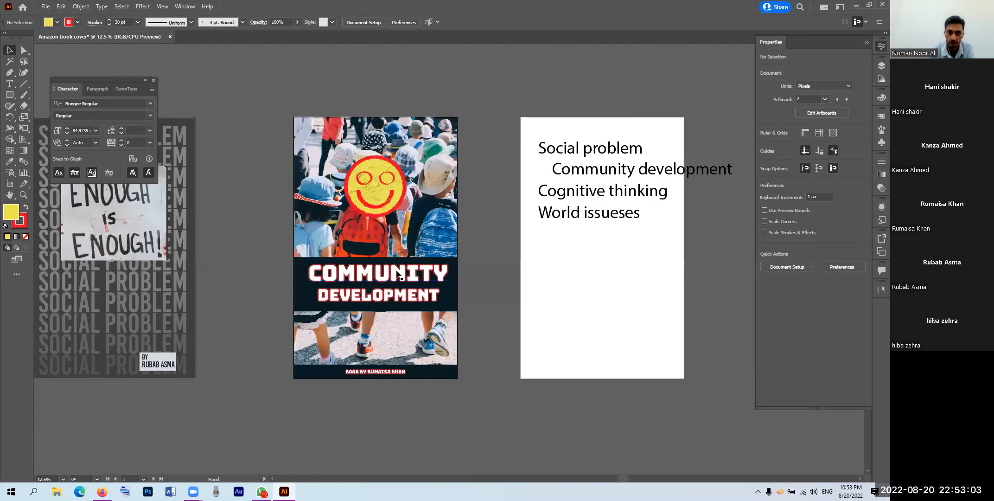
left_click(374, 197)
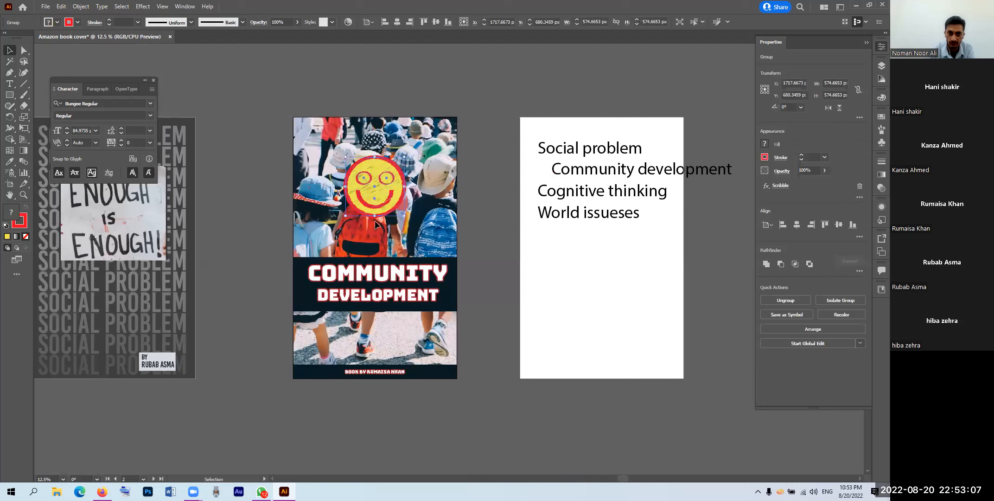
left_click_drag(384, 177, 384, 202)
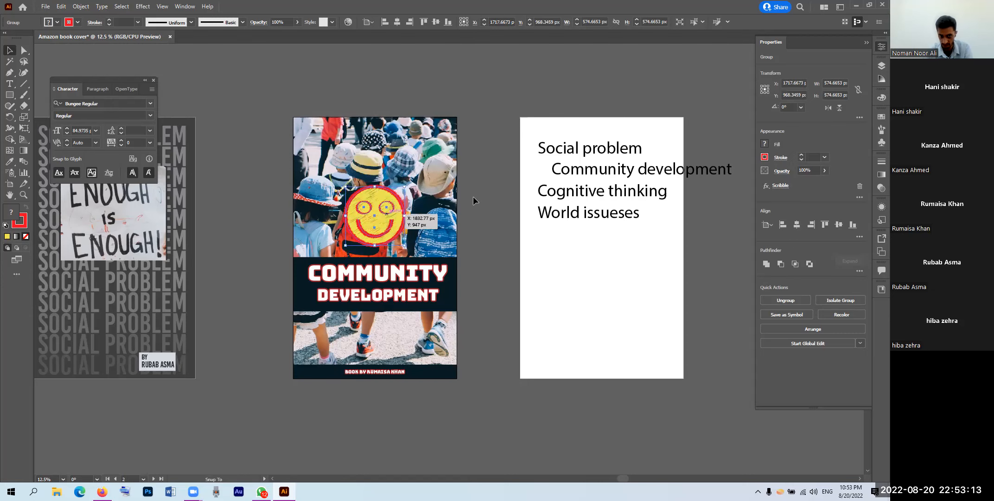
left_click(492, 232)
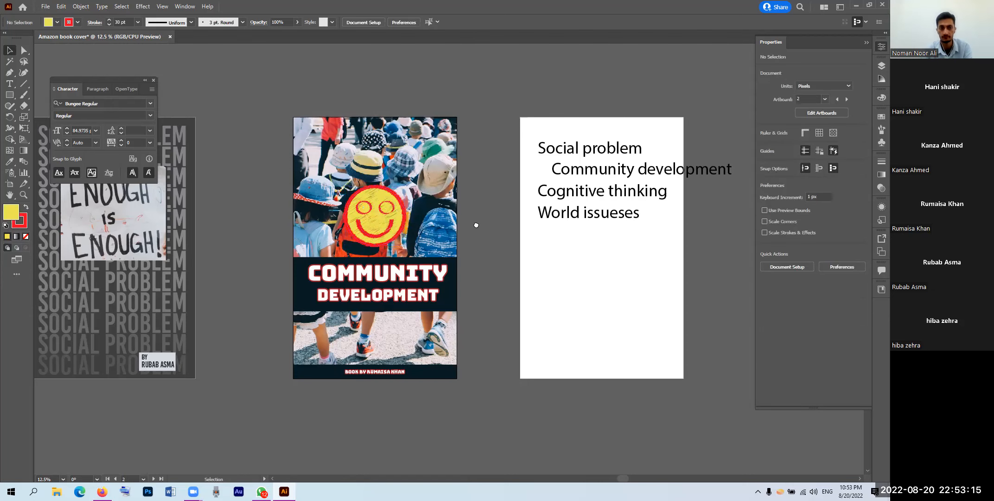
left_click_drag(474, 223, 466, 224)
left_click_drag(357, 188, 358, 163)
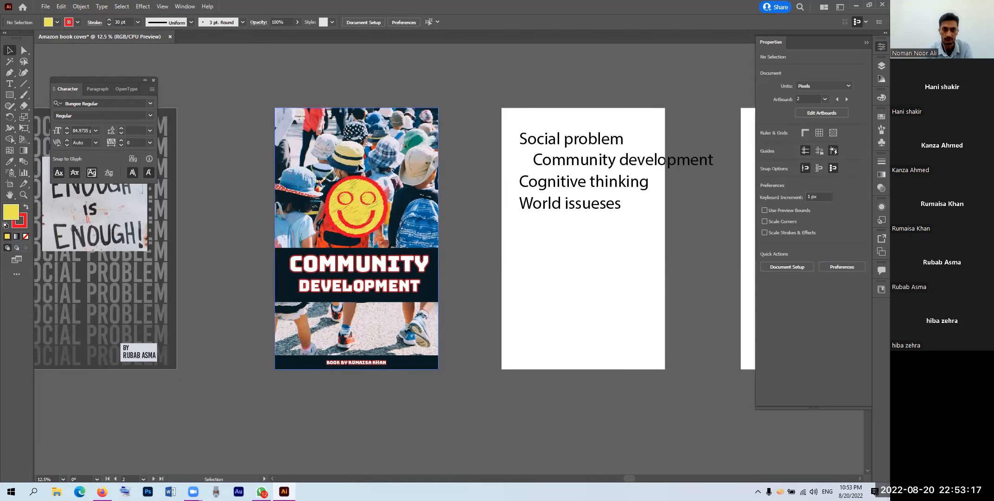
left_click_drag(426, 230, 426, 231)
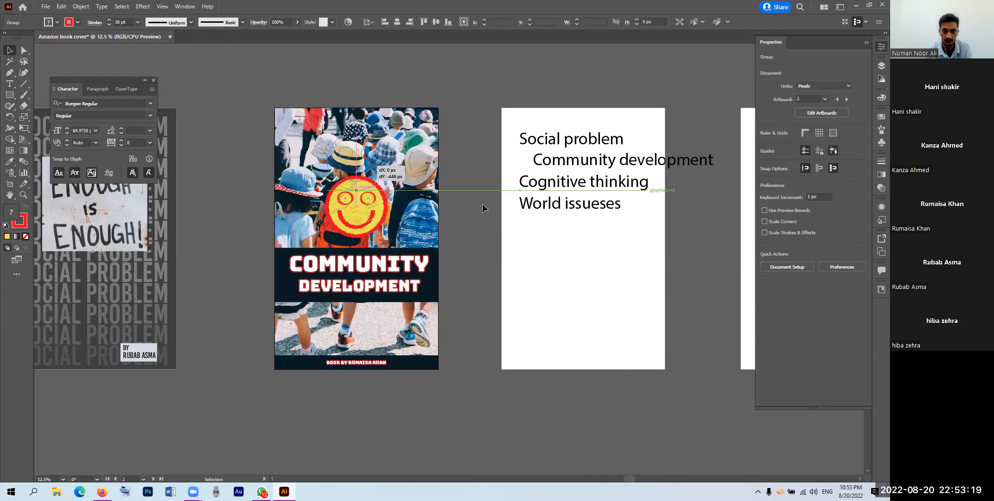
left_click(463, 216)
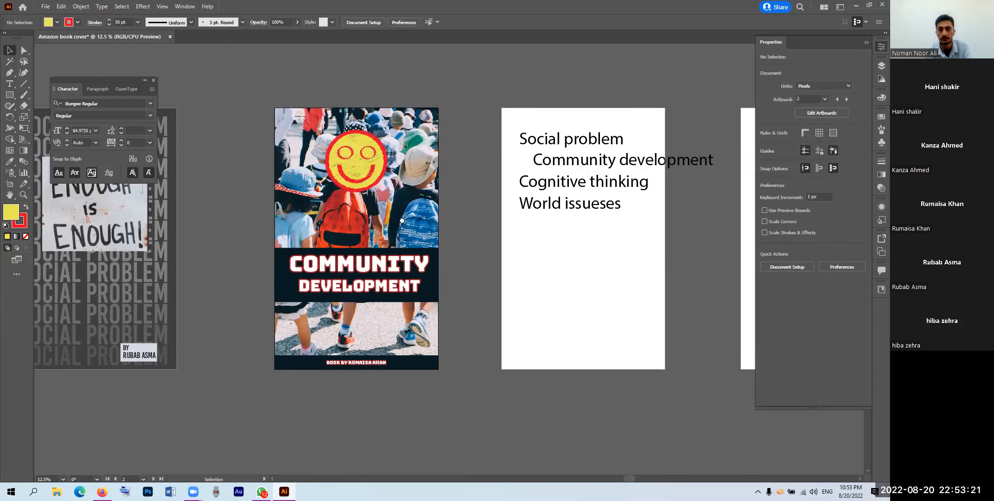
left_click_drag(446, 218, 297, 233)
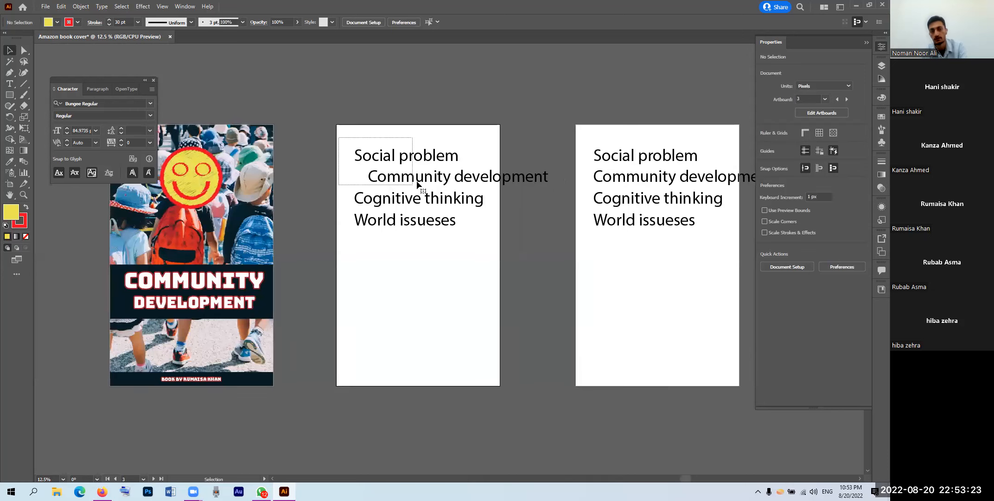
Step: Delete the Social problem / Community development and World issueses text, moving Cognitive thinking to the top
left_click(418, 184)
key("Delete")
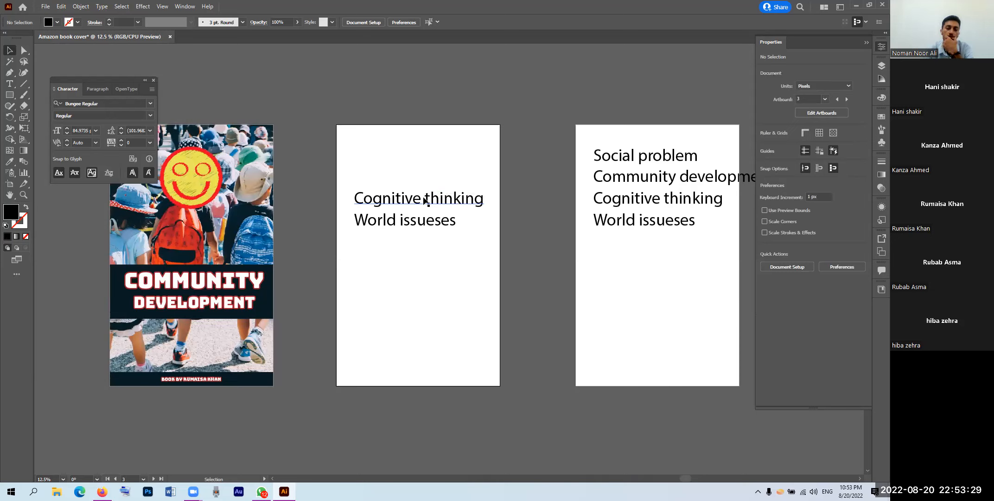
left_click_drag(424, 200, 441, 166)
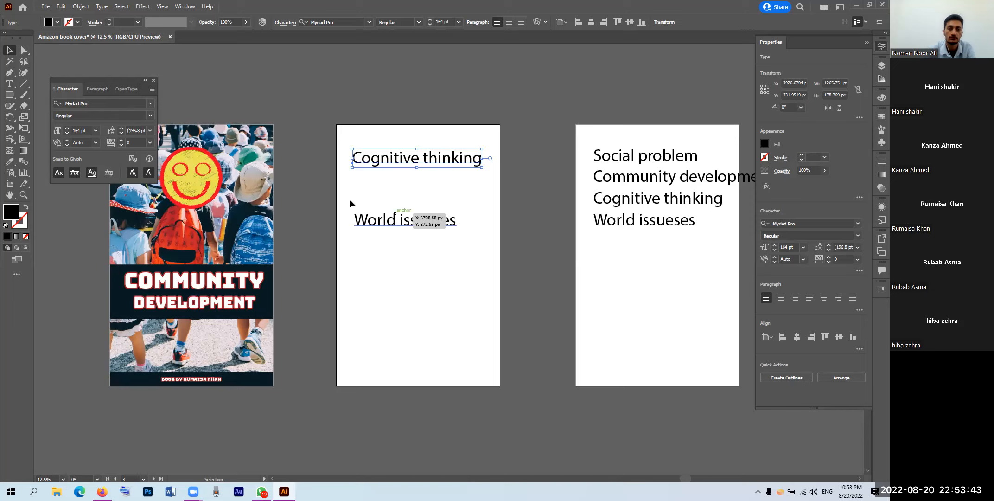
left_click(377, 227)
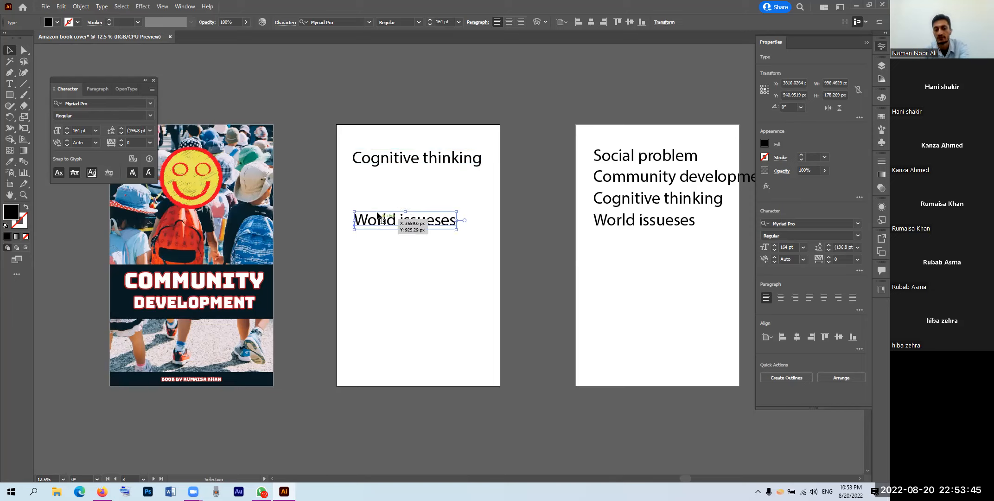
key("Delete")
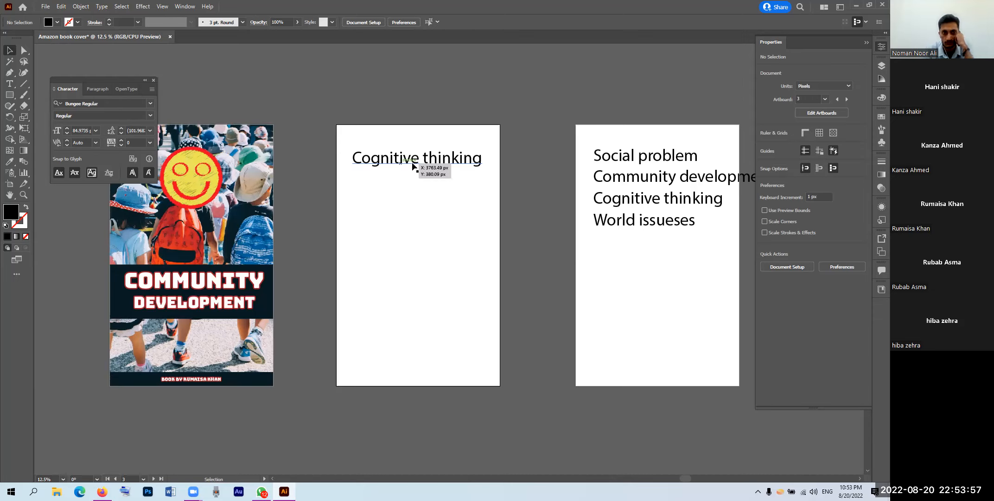
Step: Retype the Cognitive thinking heading as 'Psychological approach'
double_click(426, 162)
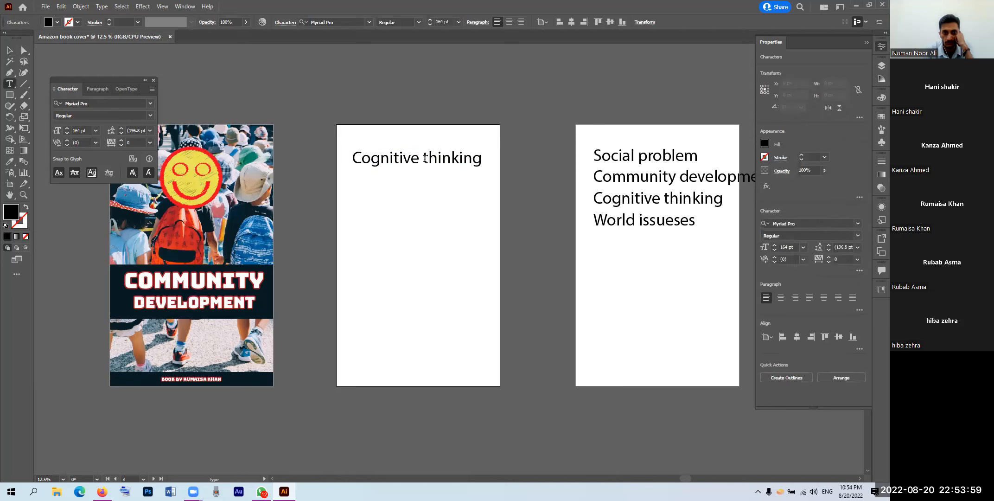
key("shift+End")
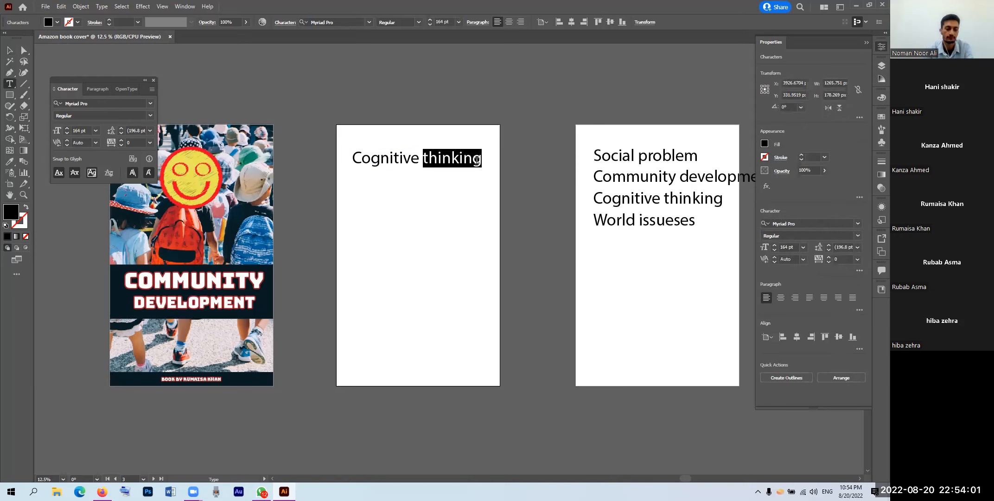
type("Appro")
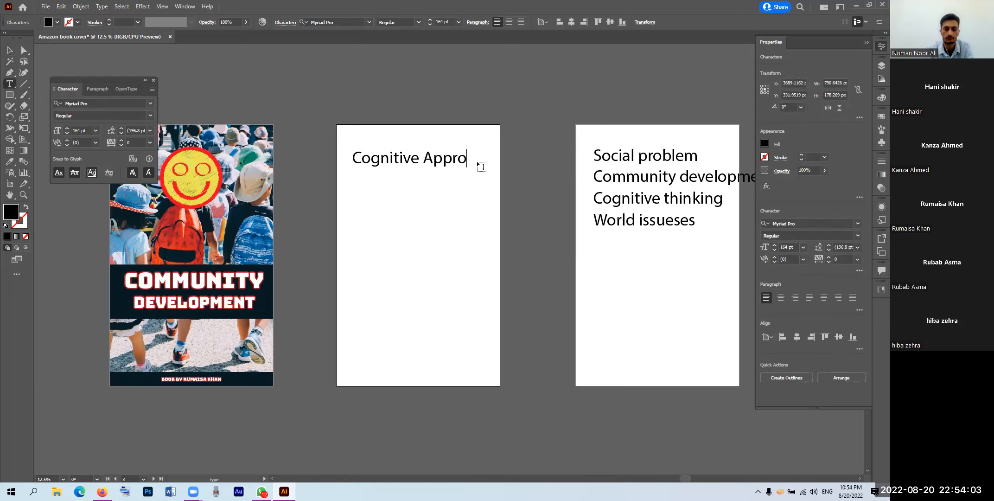
type("ach")
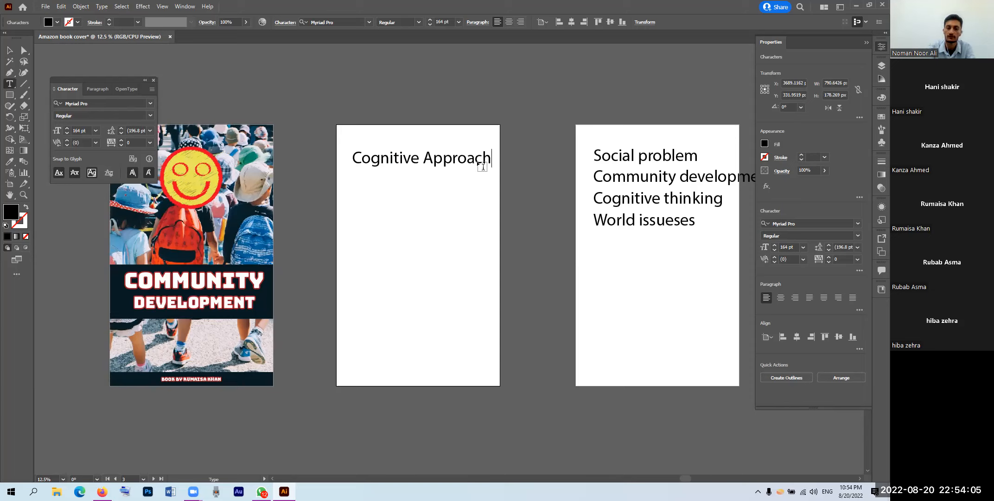
key("BackSpace")
key("BackSpace")
key("BackSpace")
key("BackSpace")
key("BackSpace")
key("BackSpace")
key("BackSpace")
key("BackSpace")
key("BackSpace")
key("BackSpace")
key("BackSpace")
key("BackSpace")
key("BackSpace")
key("BackSpace")
key("BackSpace")
key("BackSpace")
key("BackSpace")
key("BackSpace")
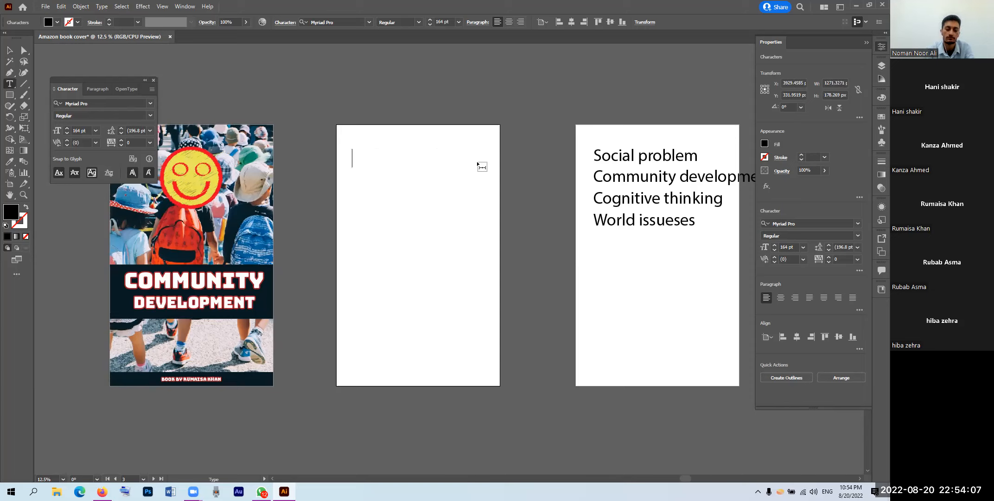
type("Mental Ha")
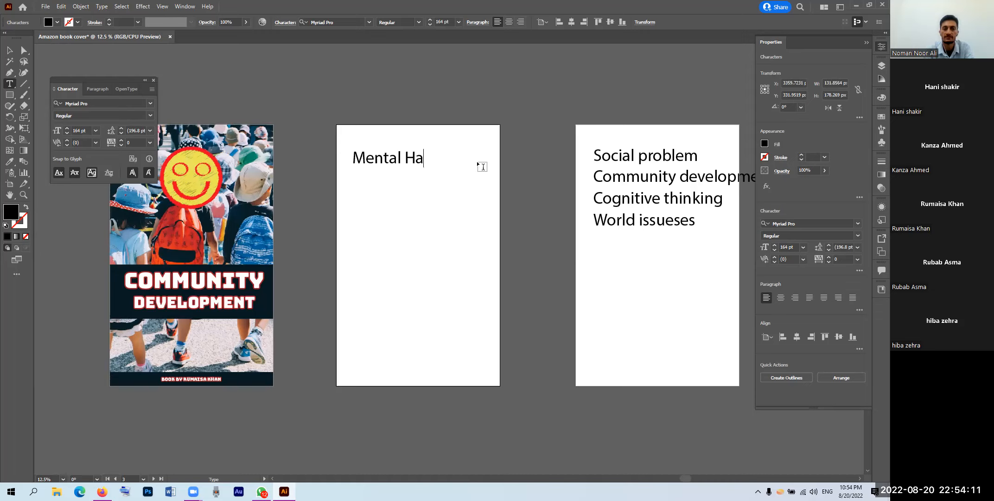
type("bbits")
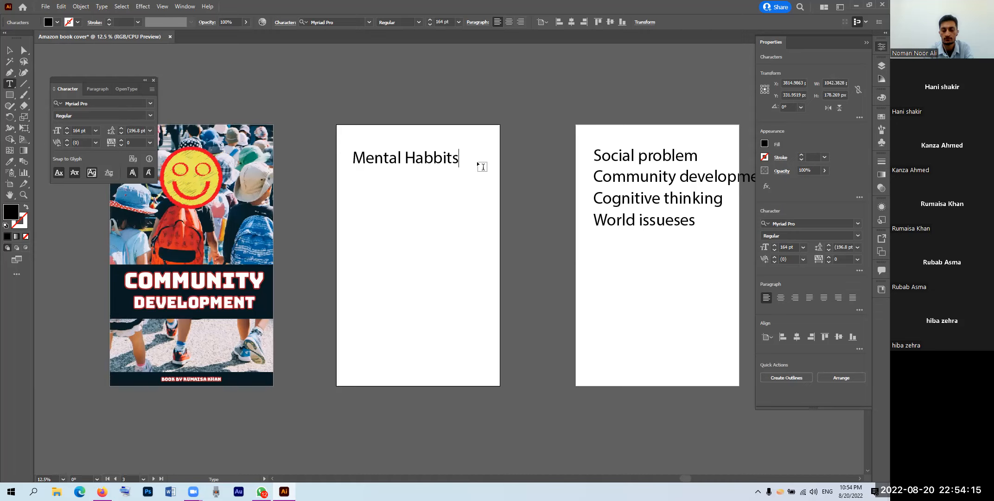
key("BackSpace")
key("BackSpace")
key("BackSpace")
key("BackSpace")
key("BackSpace")
key("BackSpace")
key("BackSpace")
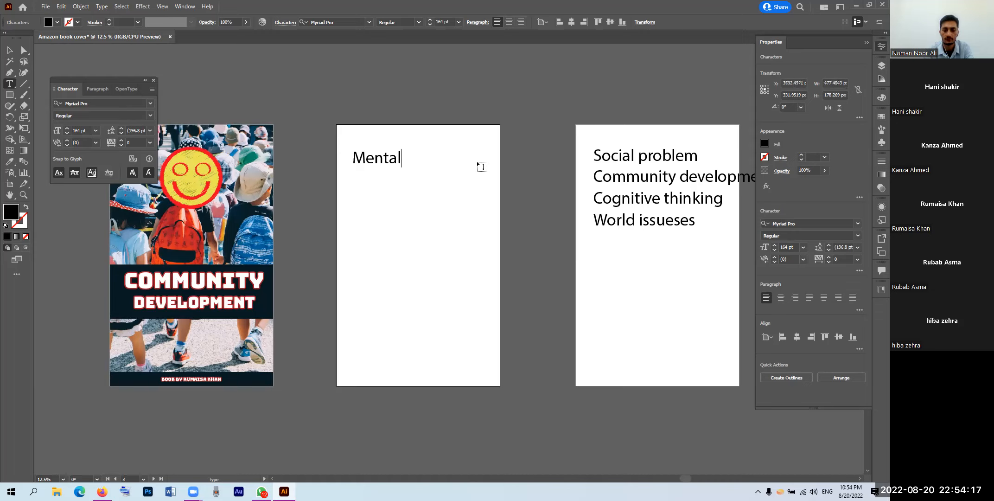
key("BackSpace")
key("BackSpace")
key("BackSpace")
key("BackSpace")
key("BackSpace")
key("BackSpace")
key("BackSpace")
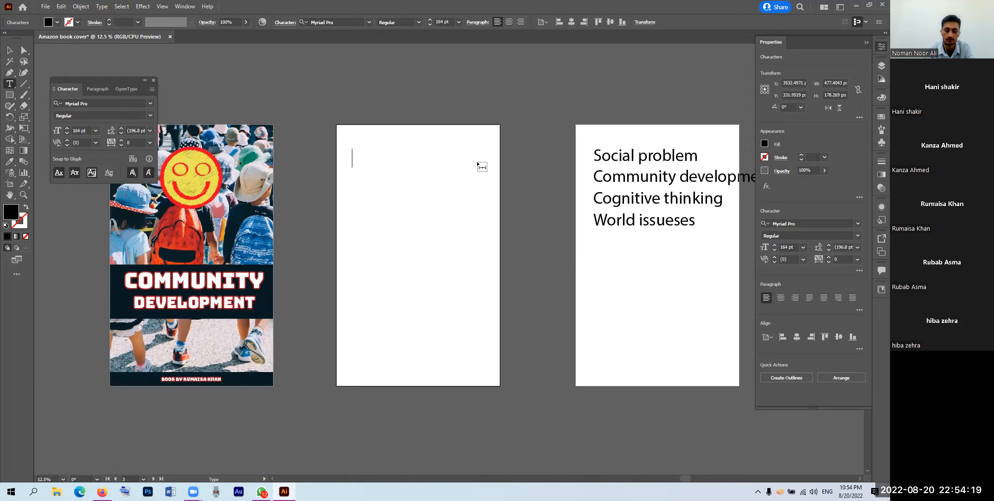
type("Psycho")
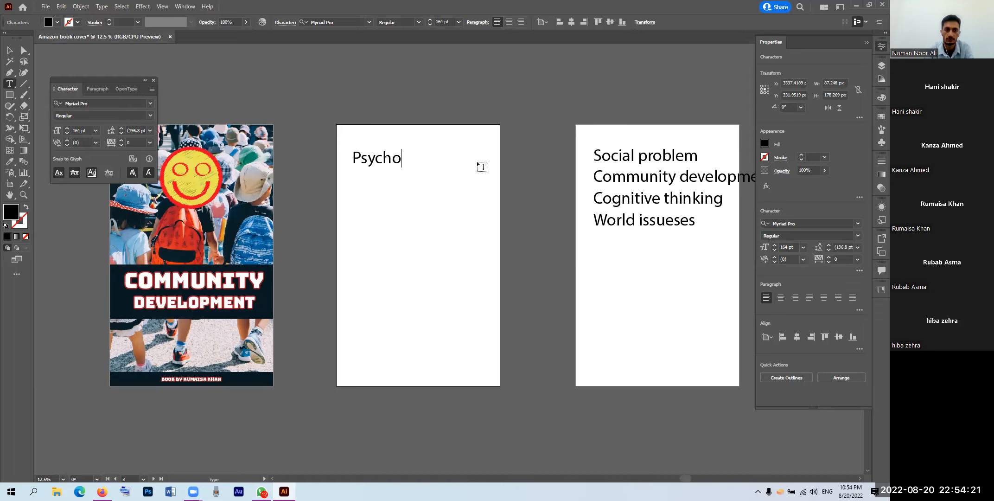
type("logical ")
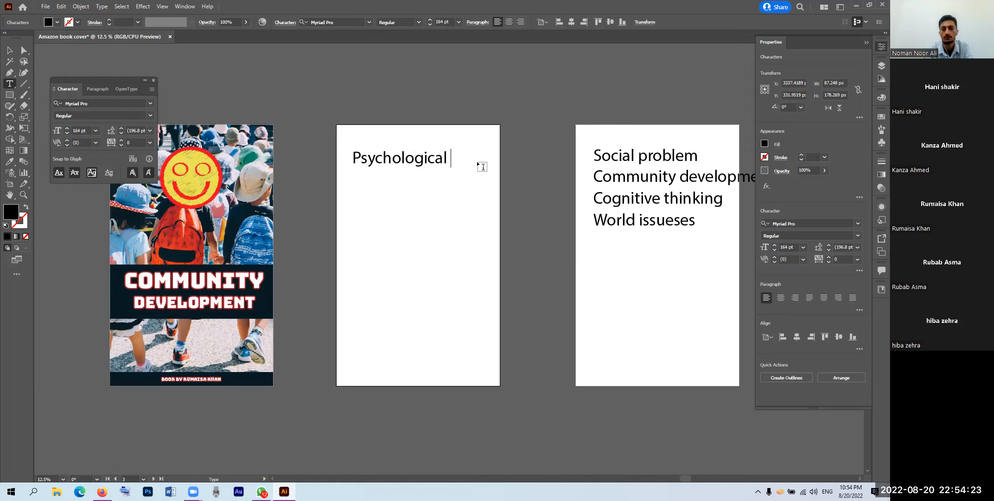
type("approach")
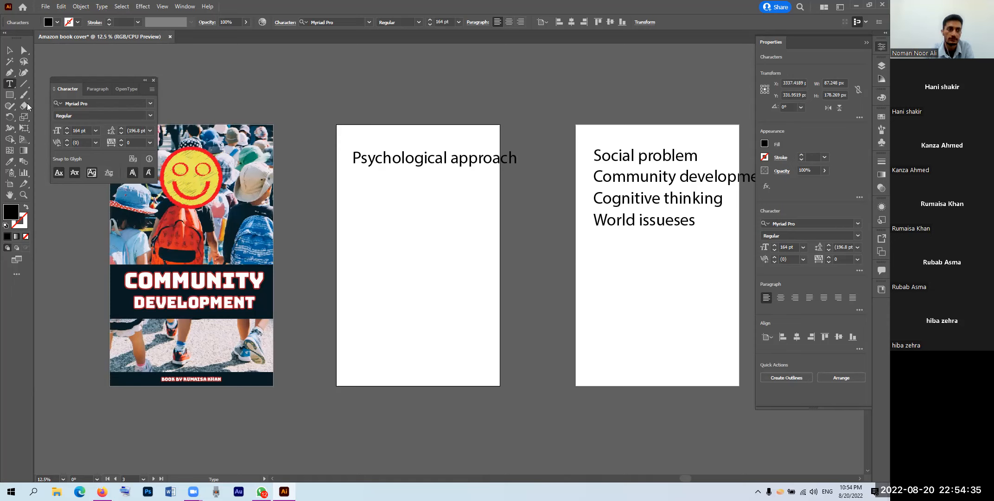
Step: Scale the heading down to about 126 pt so it fits the artboard
key("Escape")
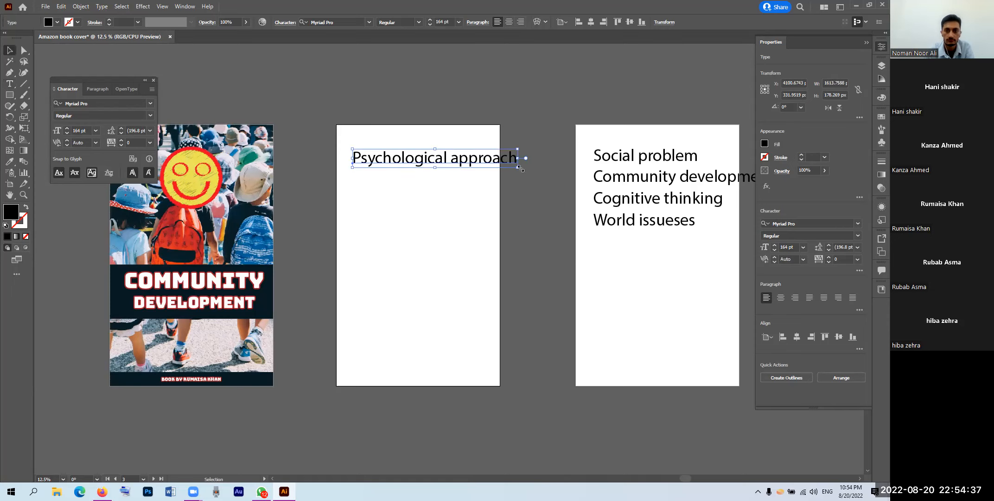
left_click_drag(517, 167, 451, 155)
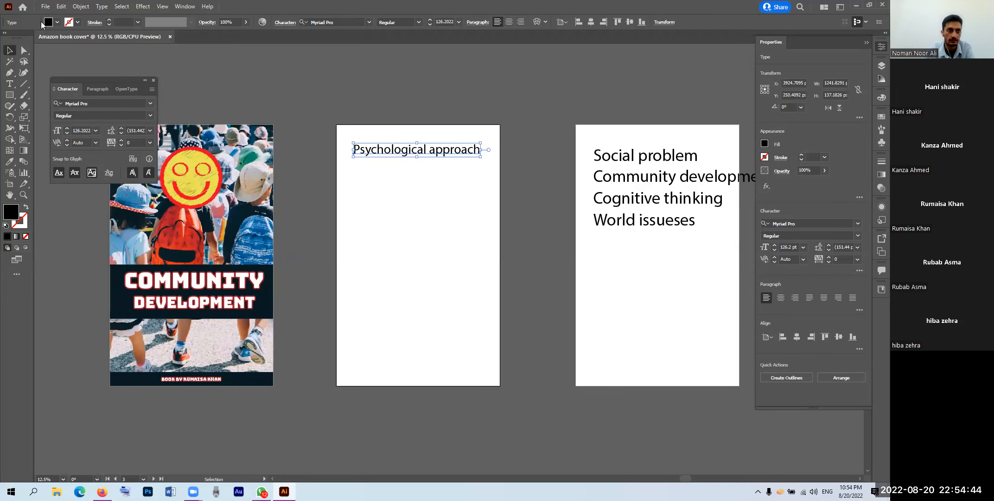
left_click(455, 208)
left_click(46, 6)
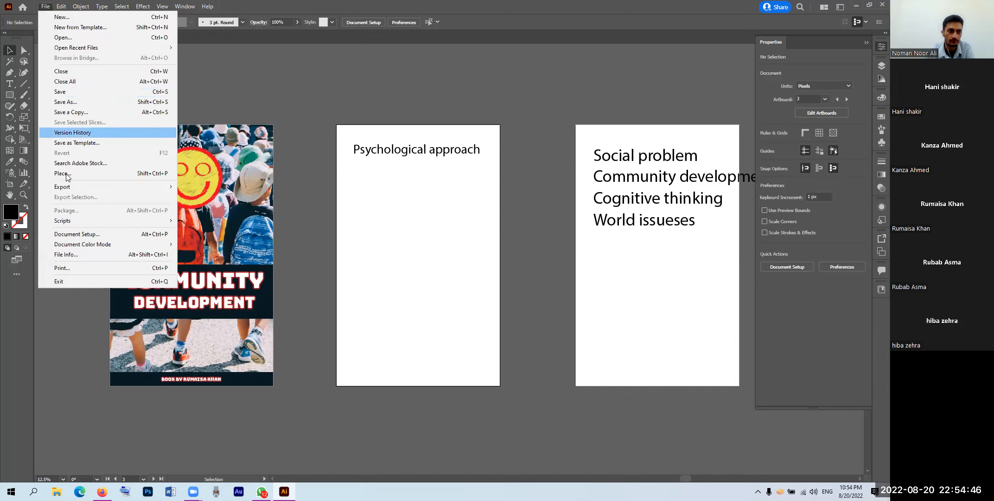
Step: Place the karina-carvalho photo of the floating man over the middle artboard and nudge it into position
left_click(65, 175)
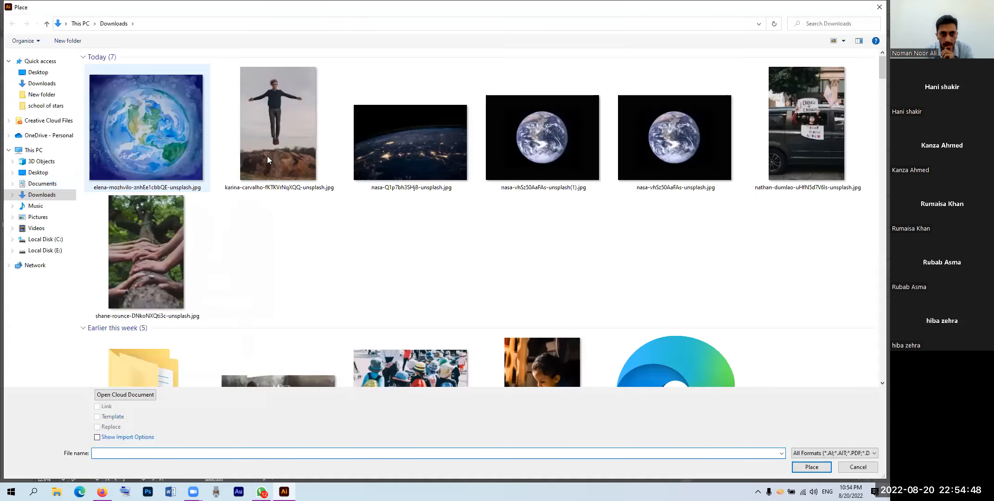
left_click(285, 134)
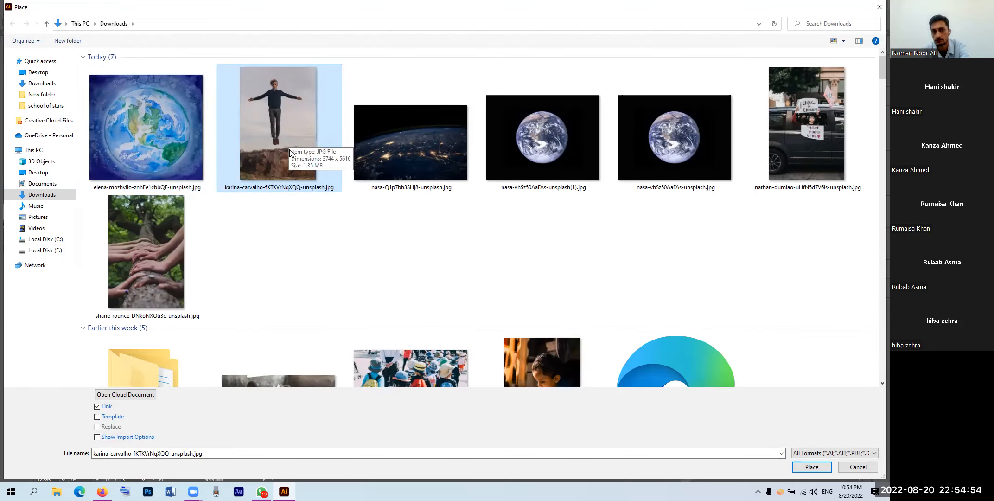
double_click(290, 153)
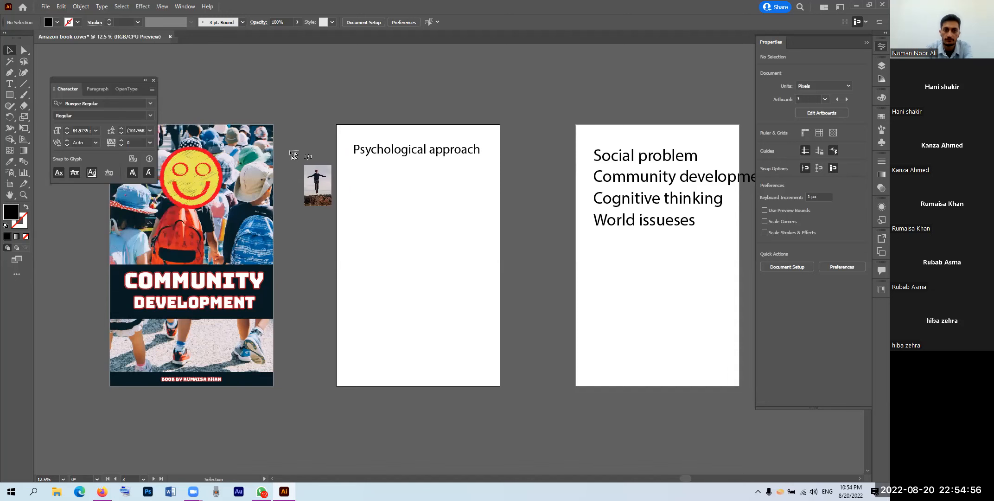
left_click_drag(529, 404, 533, 406)
left_click_drag(459, 272, 465, 280)
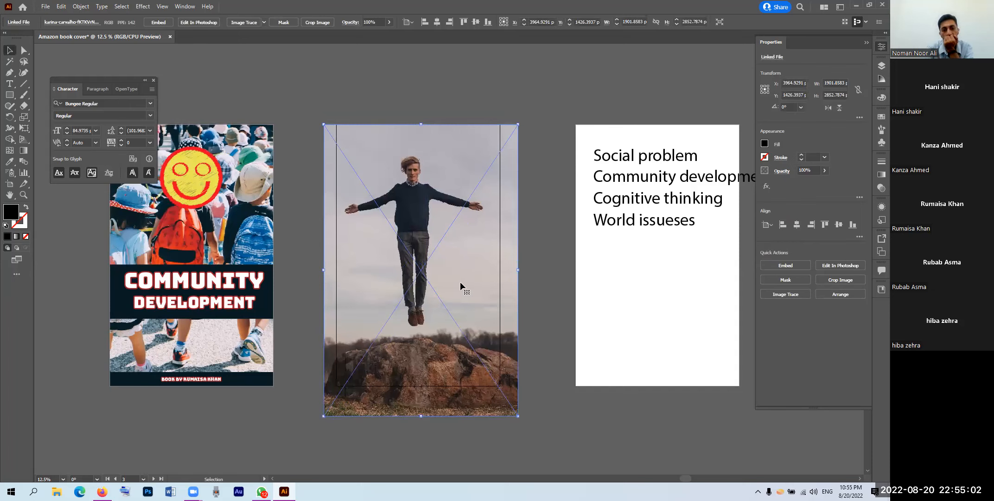
left_click_drag(458, 281, 465, 289)
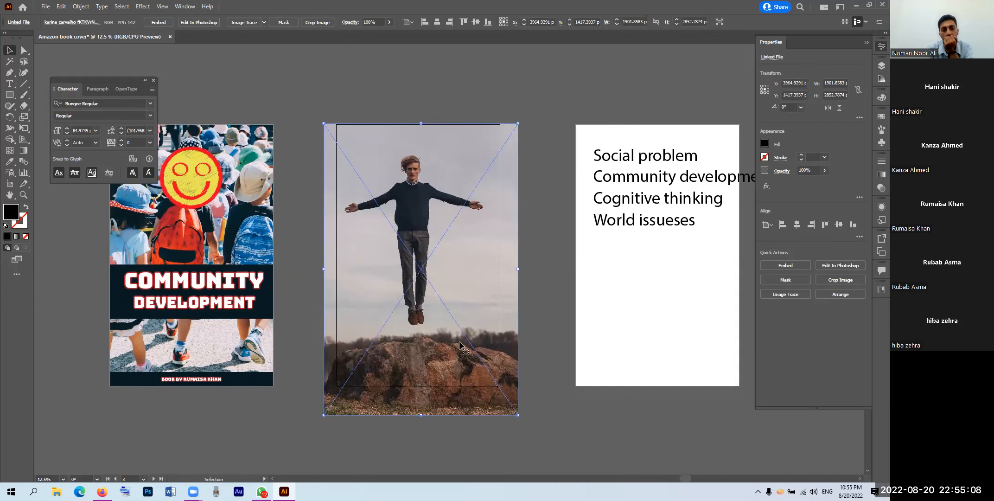
left_click_drag(456, 326, 459, 327)
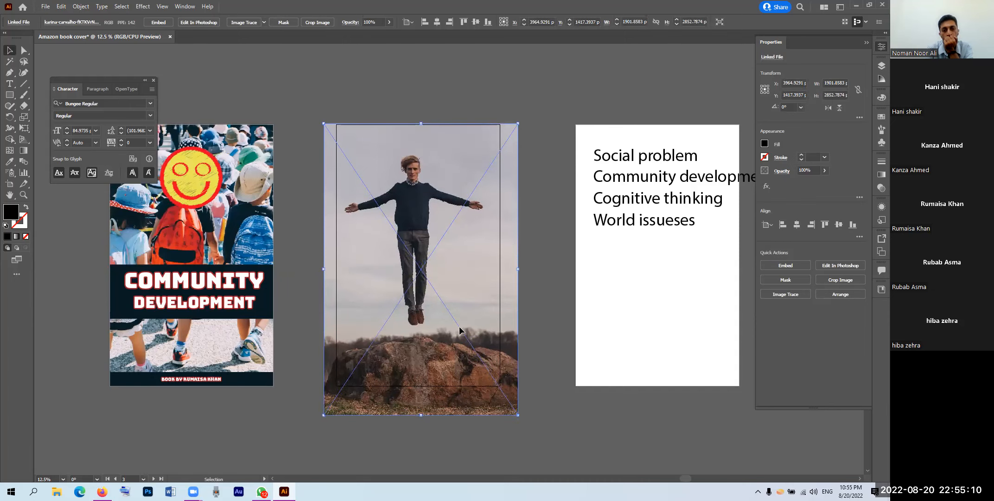
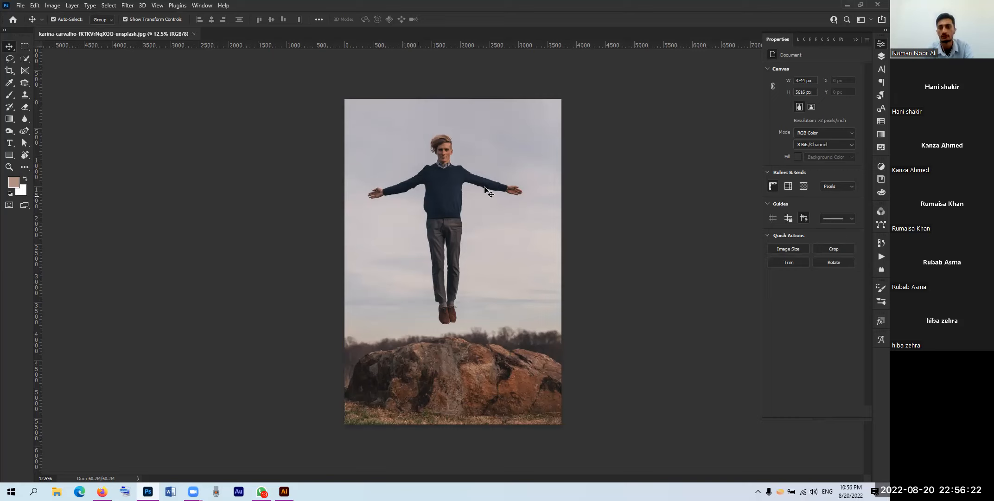
Step: Unlock the Background photo of the floating man so it becomes the editable Layer 0
left_click(880, 56)
left_click(857, 98)
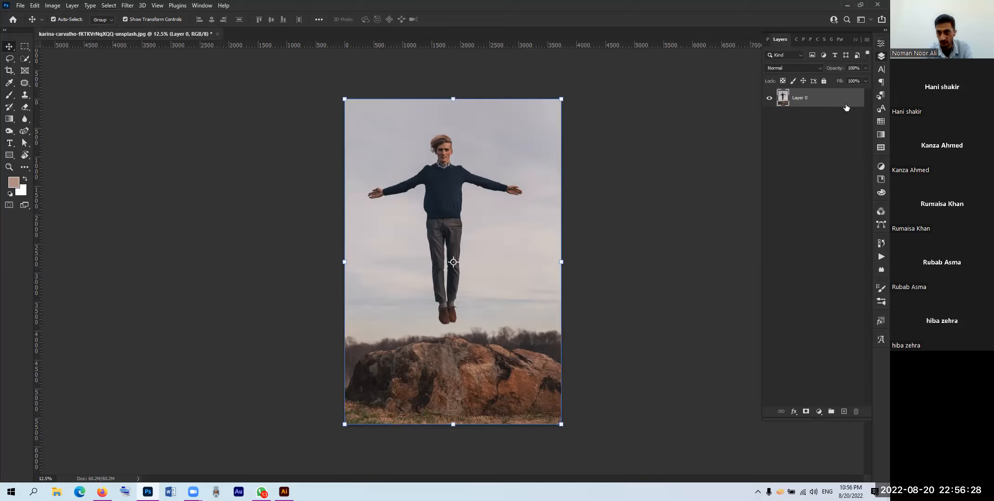
left_click(824, 81)
left_click(855, 99)
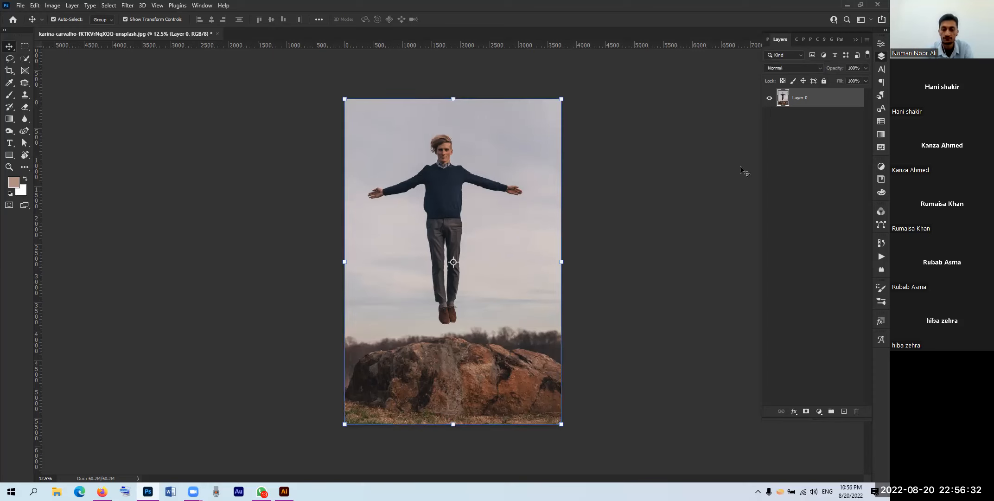
scroll(472, 266, "down", 1)
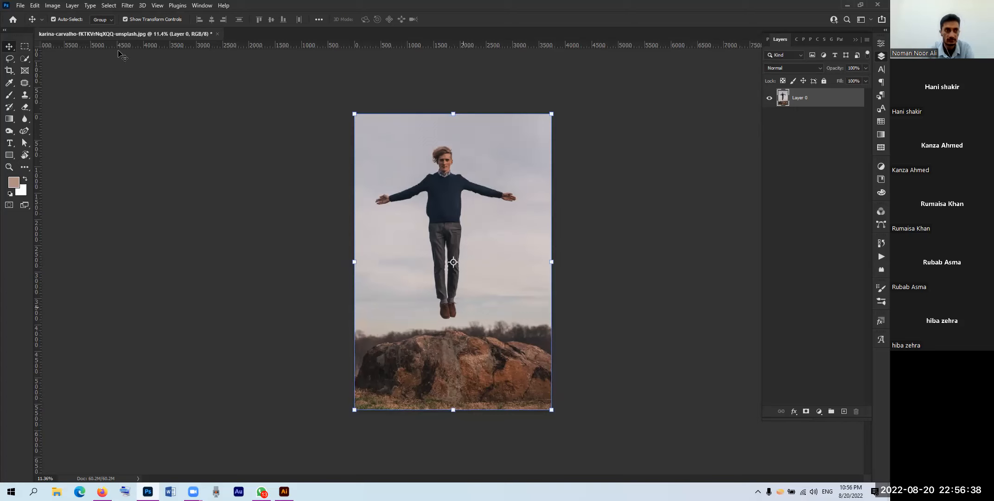
left_click(109, 5)
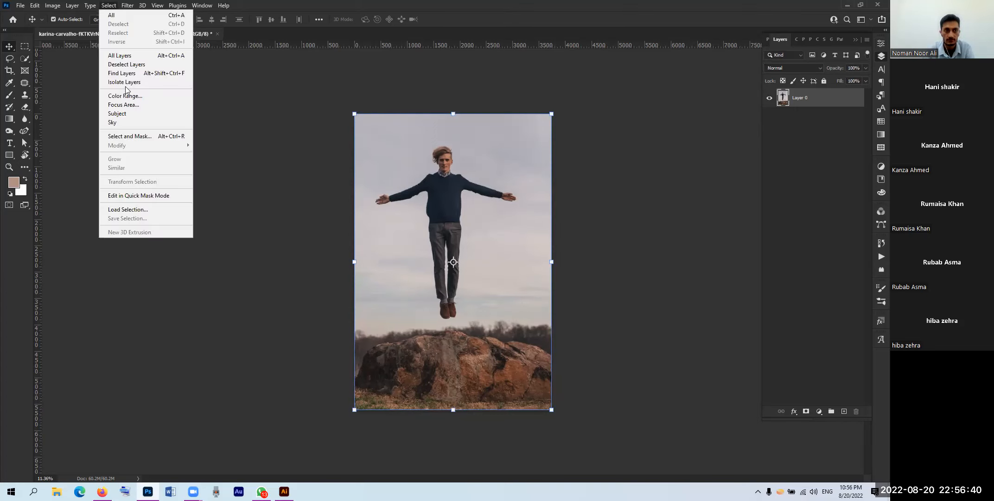
Step: Select the man with Select Subject and add a layer mask hiding the sky and rock
left_click(128, 114)
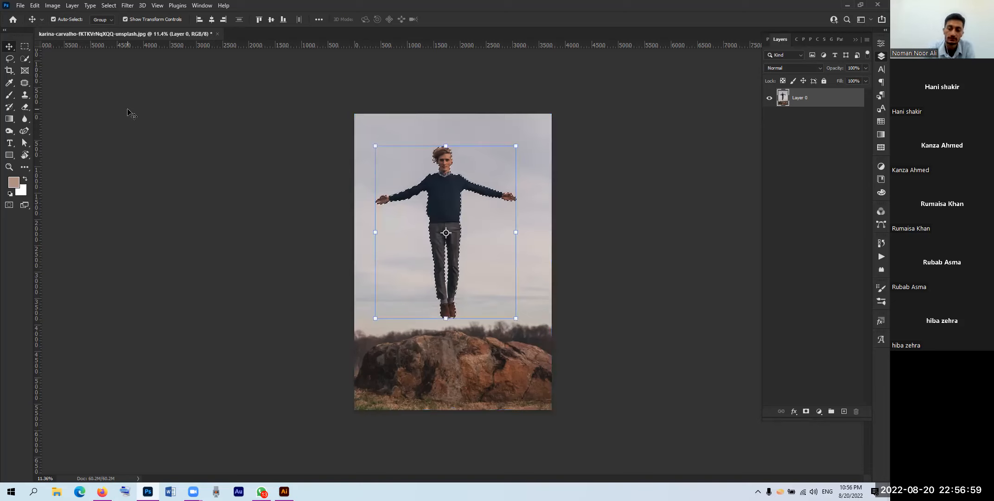
left_click(806, 411)
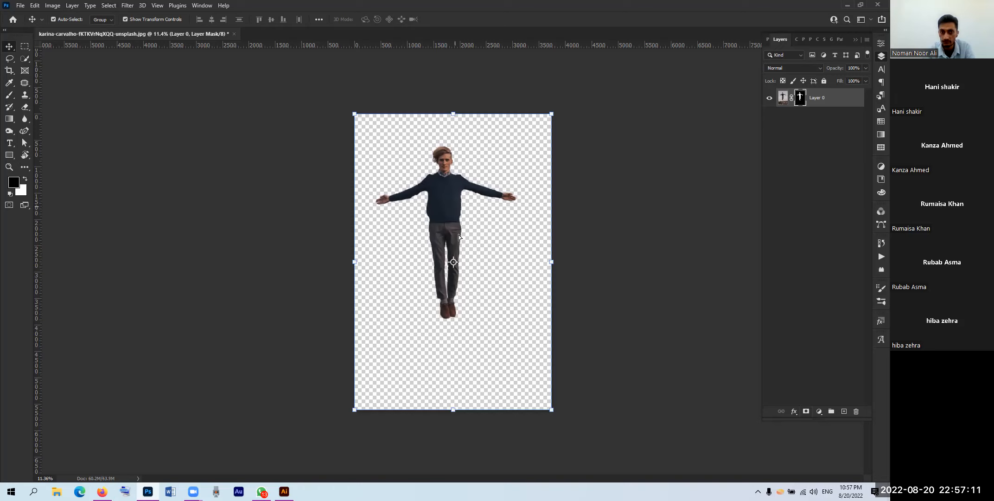
Step: Move the cut-out man lower, scale him up, and nudge him slightly right
left_click_drag(458, 235, 471, 251)
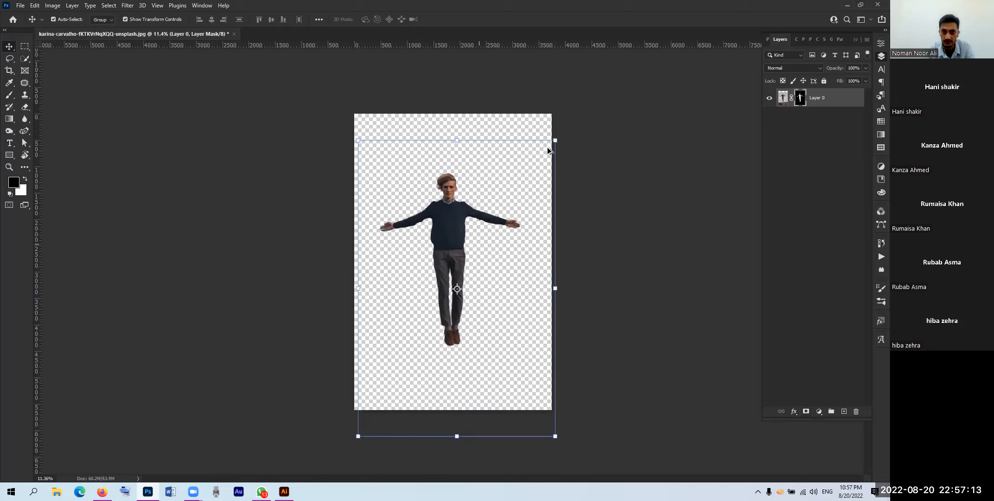
mouse_move(555, 141)
left_mouse_down()
mouse_move(599, 89)
mouse_move(562, 150)
left_mouse_up()
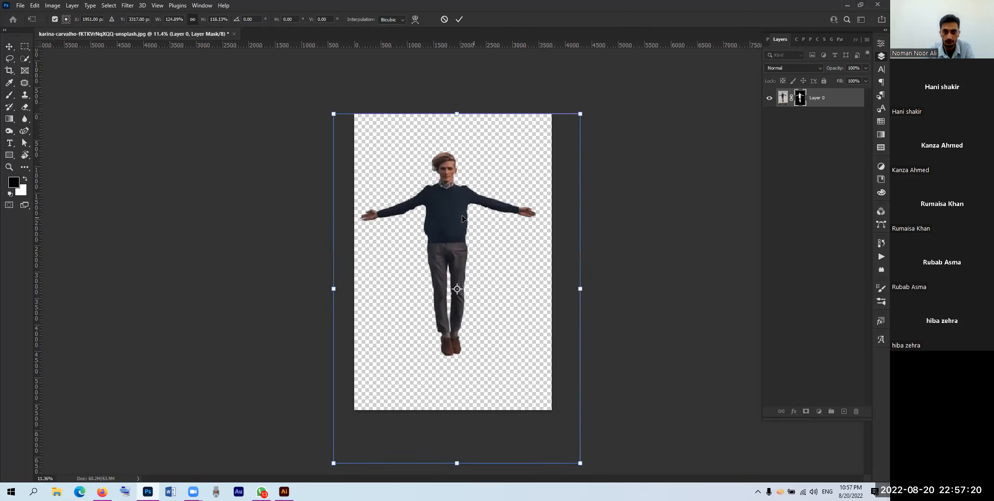
left_click_drag(462, 218, 469, 218)
key("Return")
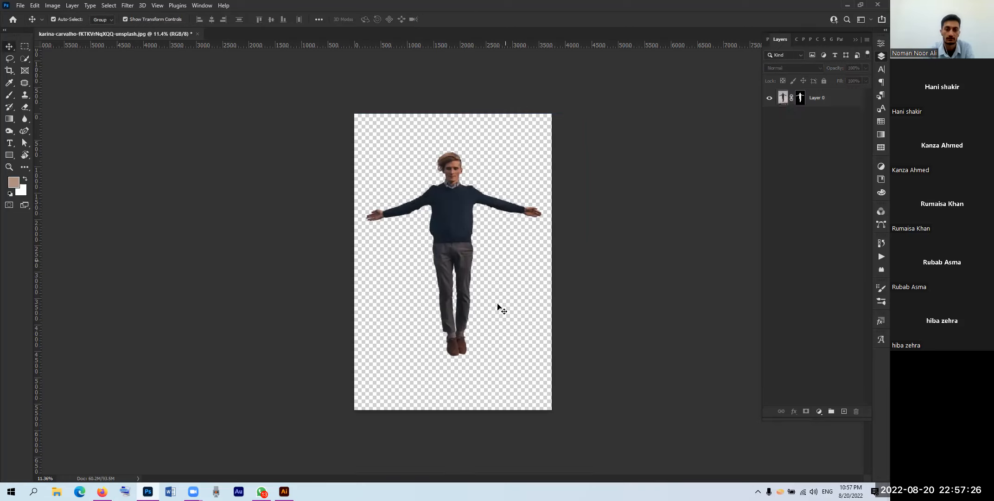
Step: Place nasa-Q1p7bh3SHj8-unsplash.jpg from Downloads as a linked layer
left_click(21, 5)
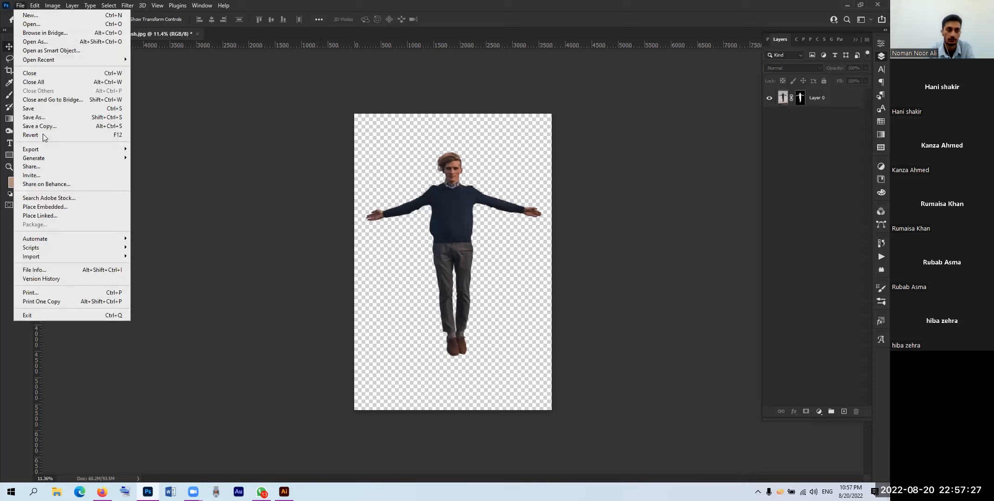
left_click(52, 216)
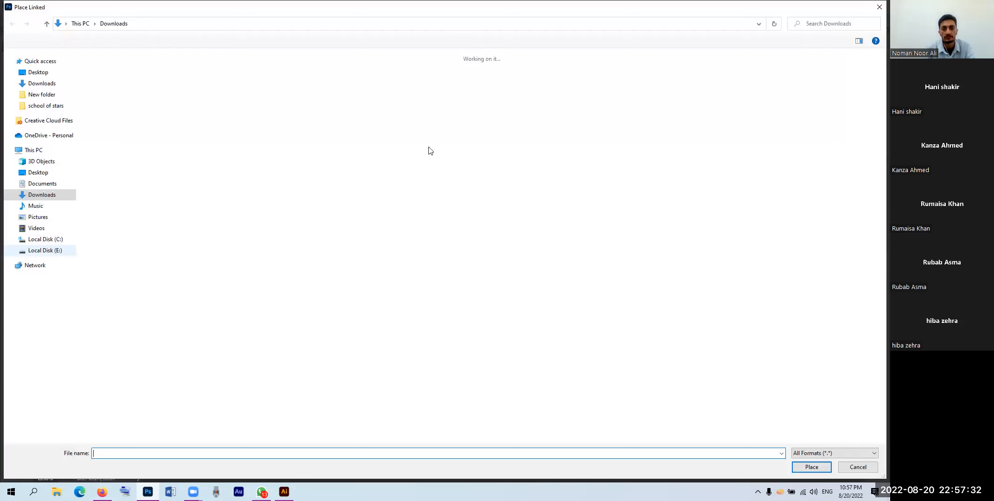
left_click(431, 153)
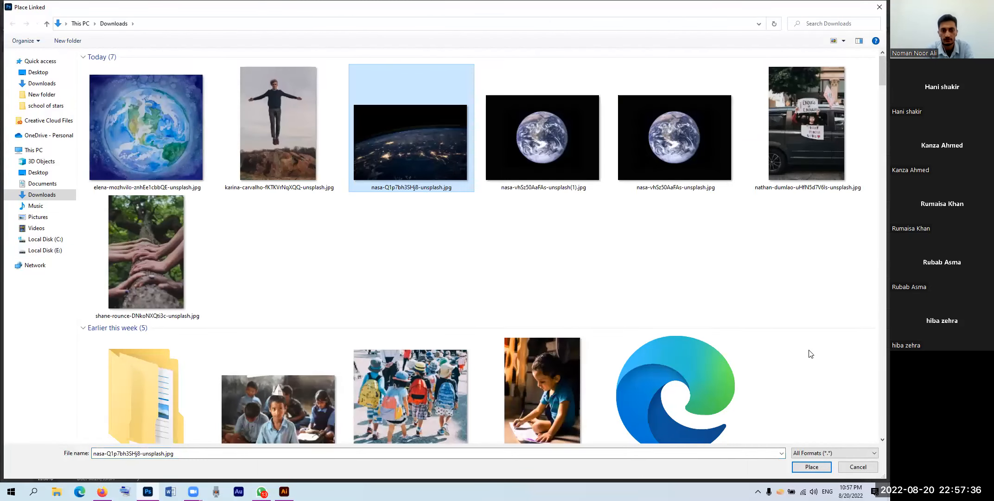
key("Return")
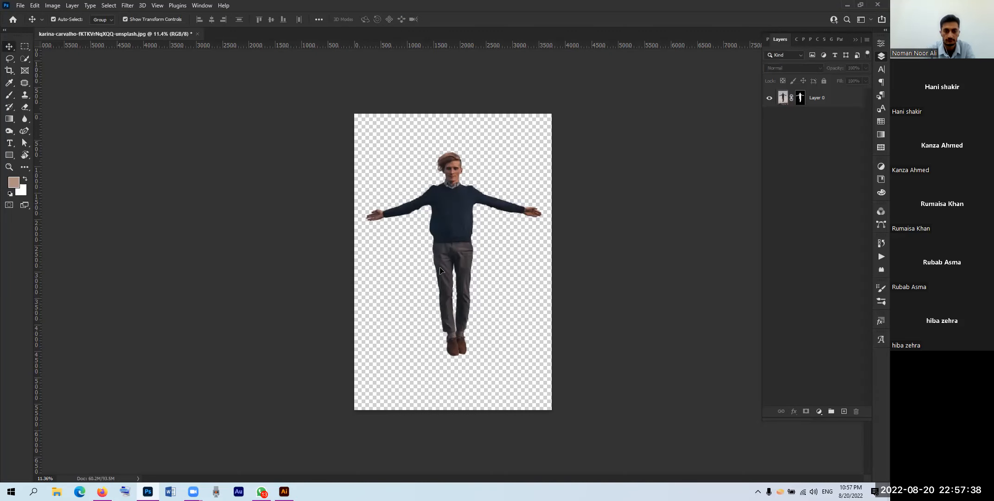
Step: Drag the Earth image to the canvas bottom and send its layer below Layer 0
left_click_drag(459, 269, 461, 371)
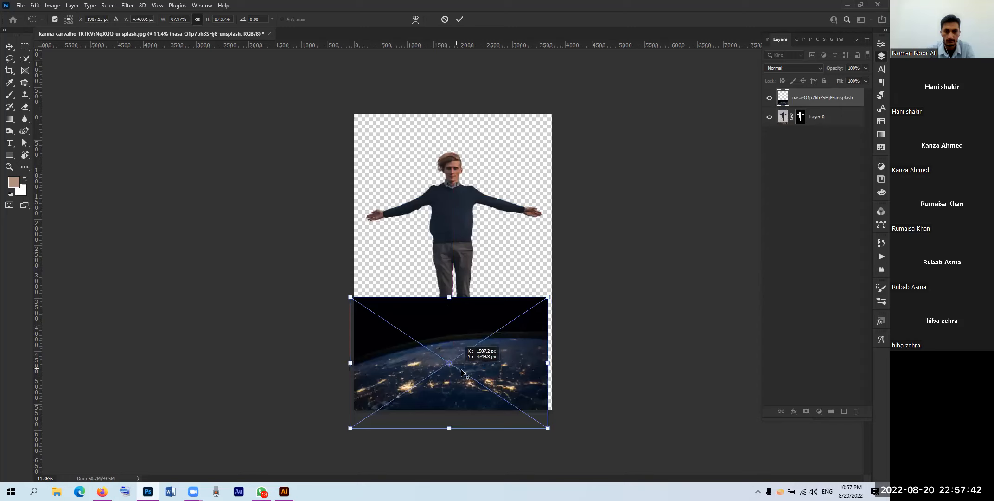
left_click(460, 20)
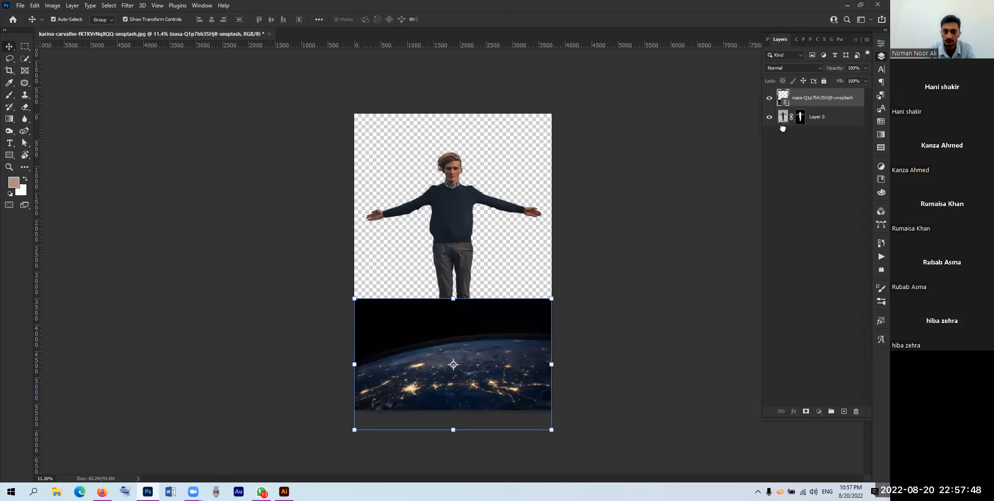
key("ctrl+bracketleft")
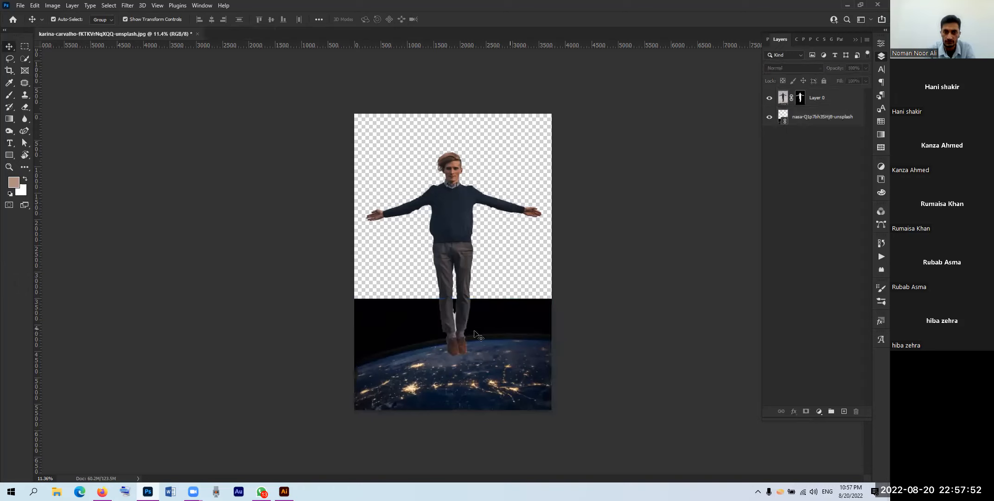
left_click(494, 366)
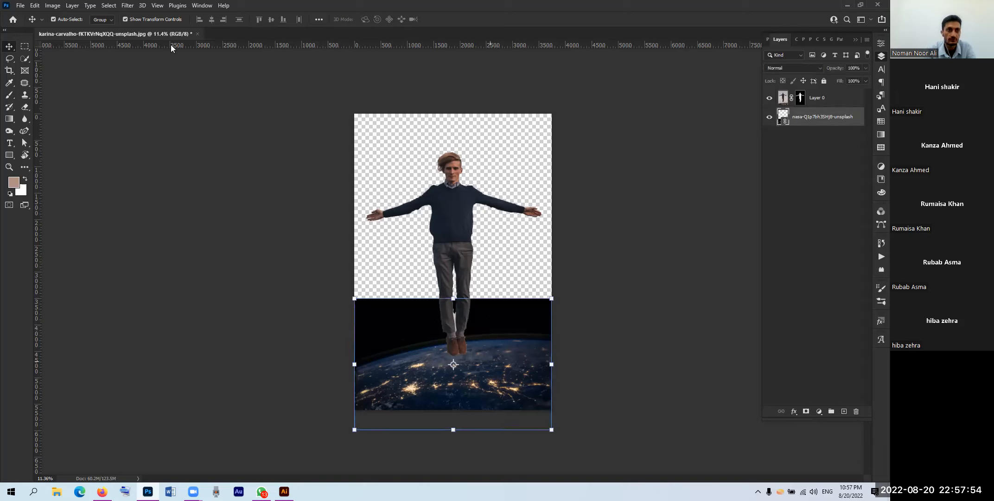
key("alt+s")
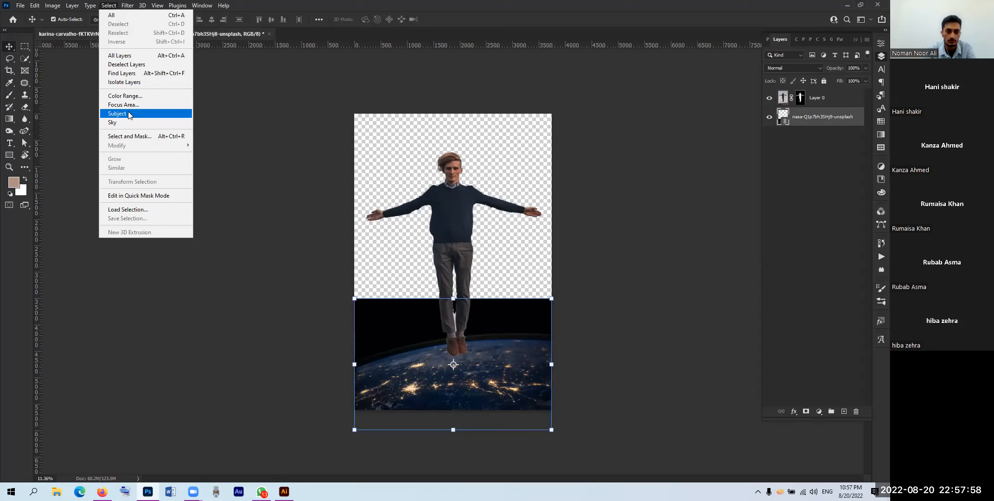
left_click(129, 114)
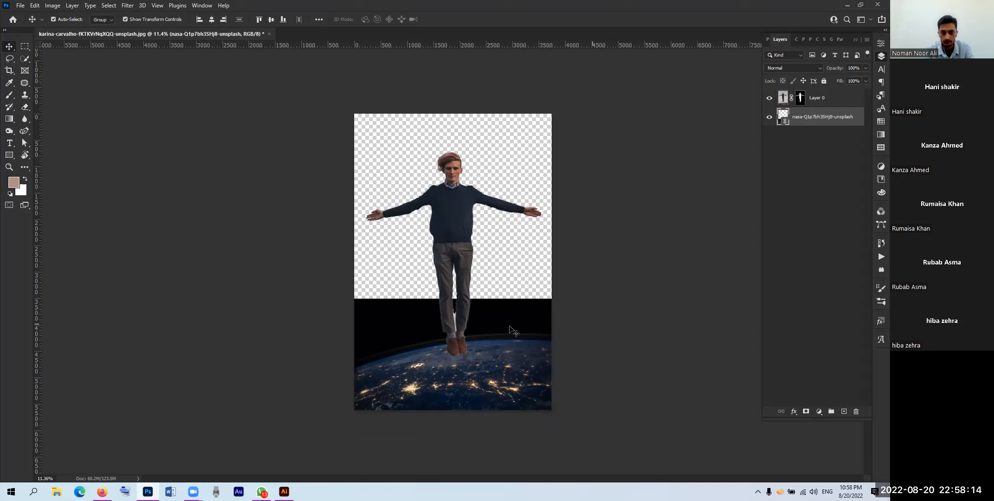
scroll(510, 327, "down", 2)
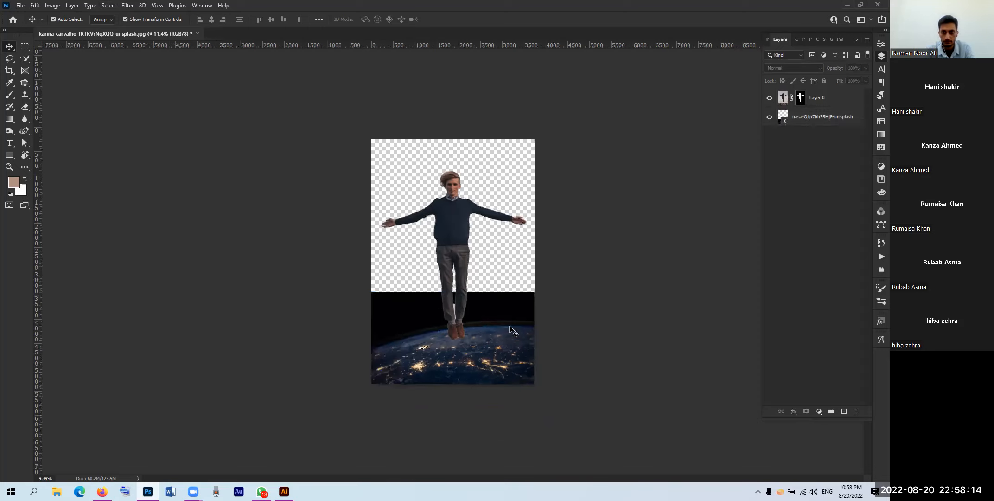
left_click(109, 5)
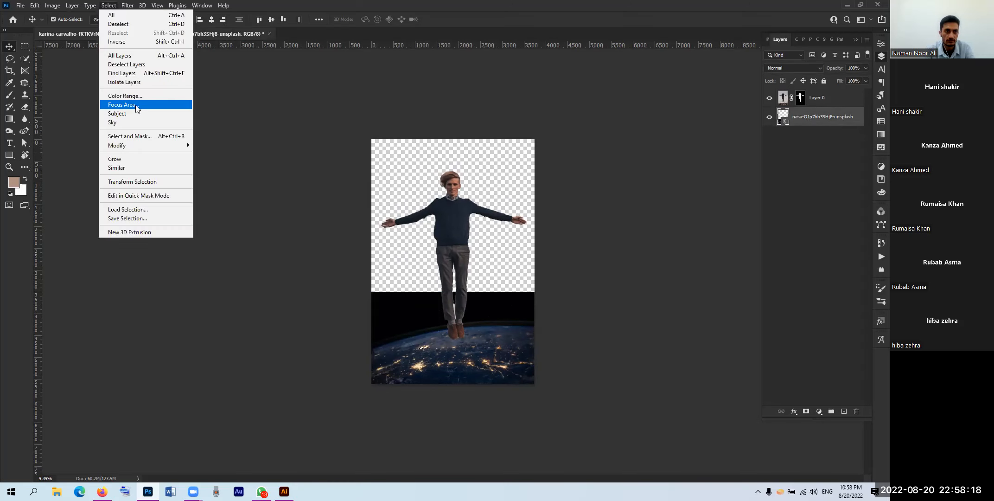
Step: Run Focus Area on the nasa layer, outputting a selection of the in-focus Earth
left_click(135, 104)
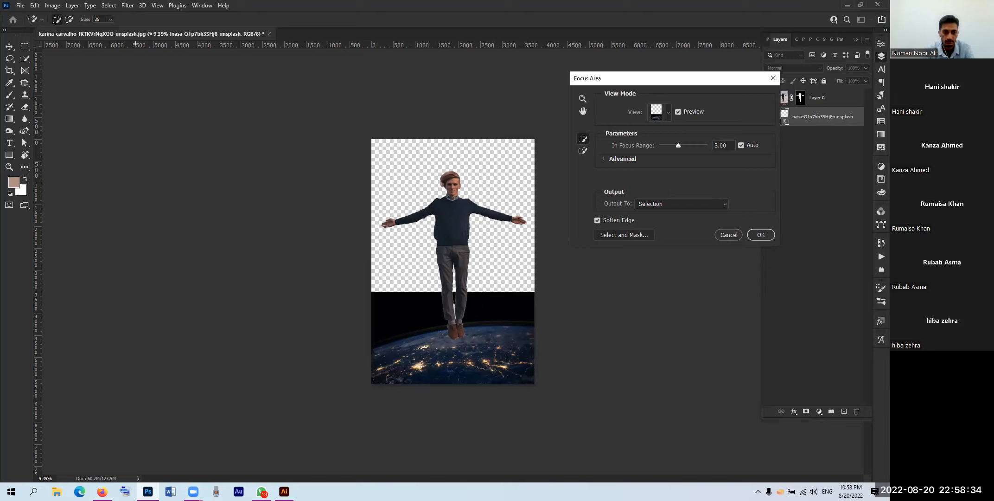
left_click(148, 491)
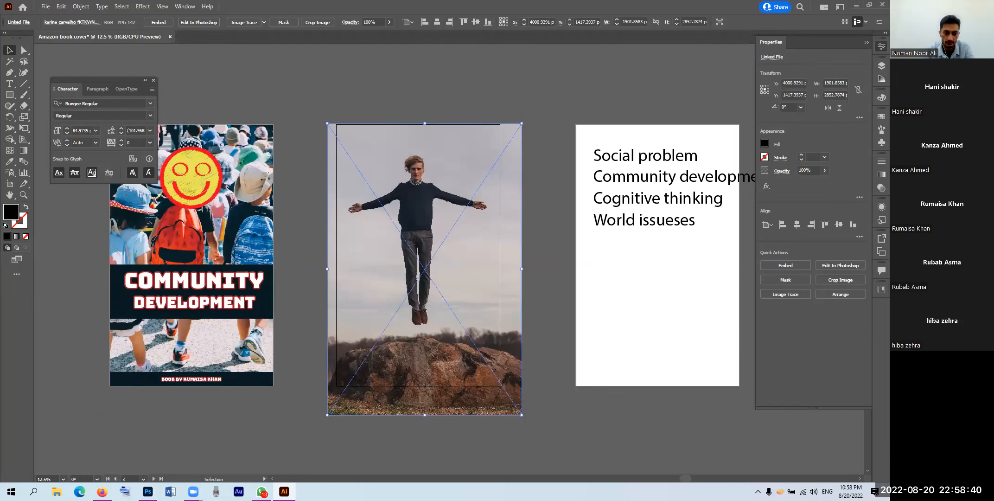
key("alt+Tab")
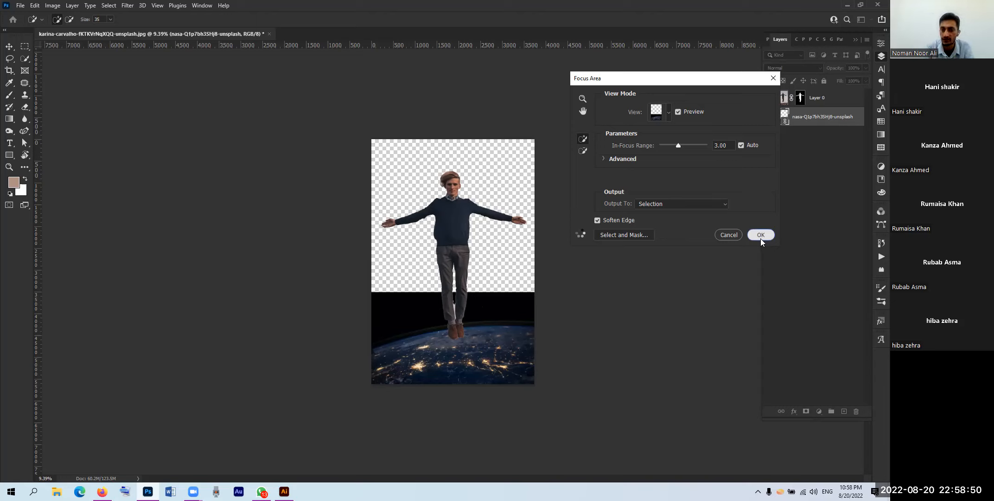
left_click(760, 234)
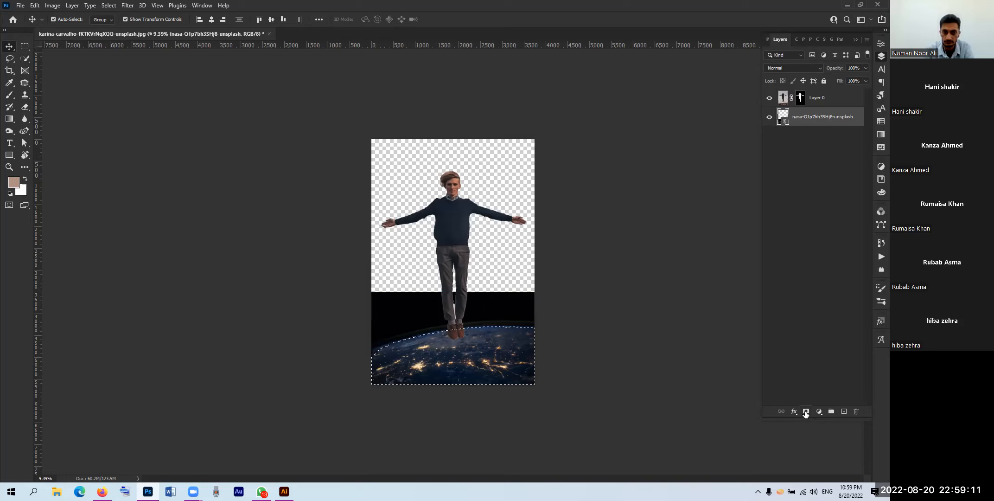
Step: Mask the nasa layer to the Earth selection, then enlarge it and move it slightly lower
left_click(805, 412)
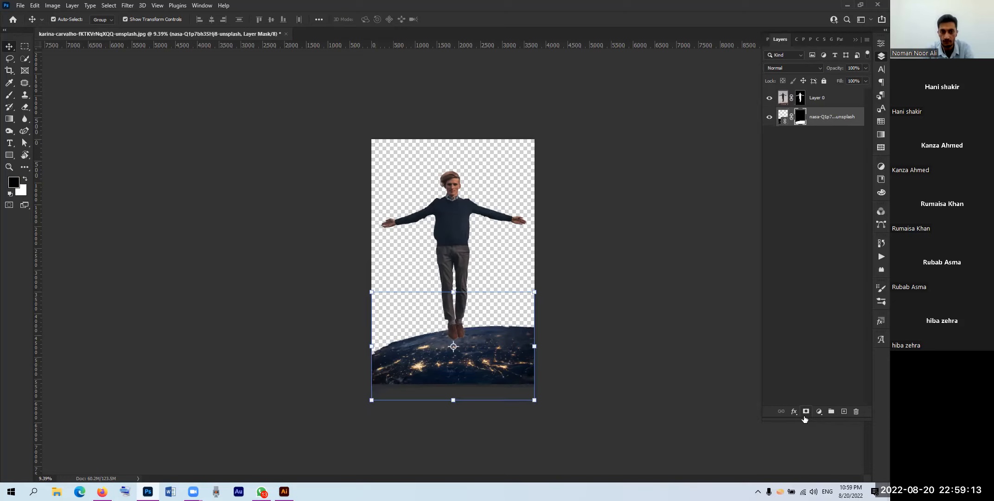
left_click_drag(371, 291, 322, 260)
left_click_drag(457, 368, 456, 378)
key("Return")
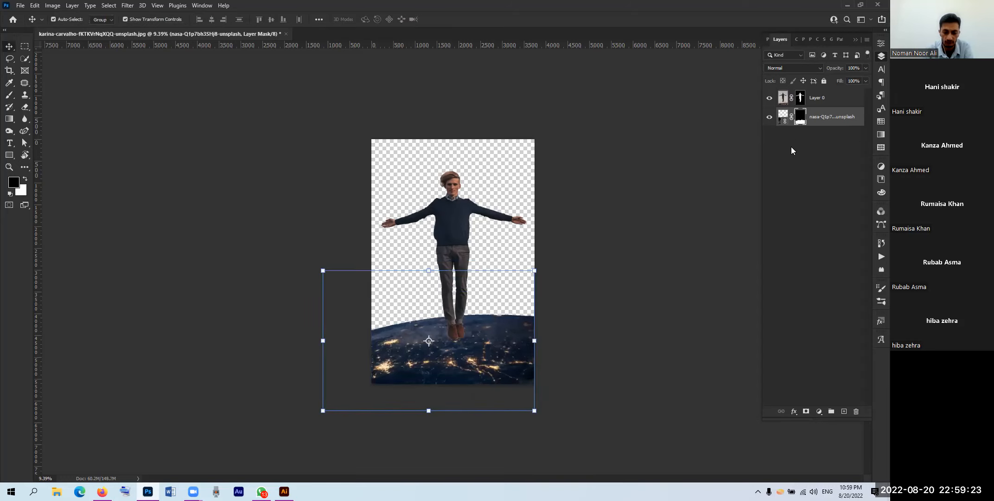
Step: Paint white on the mask with the Brush to restore the Earth's horizon edge
key("b")
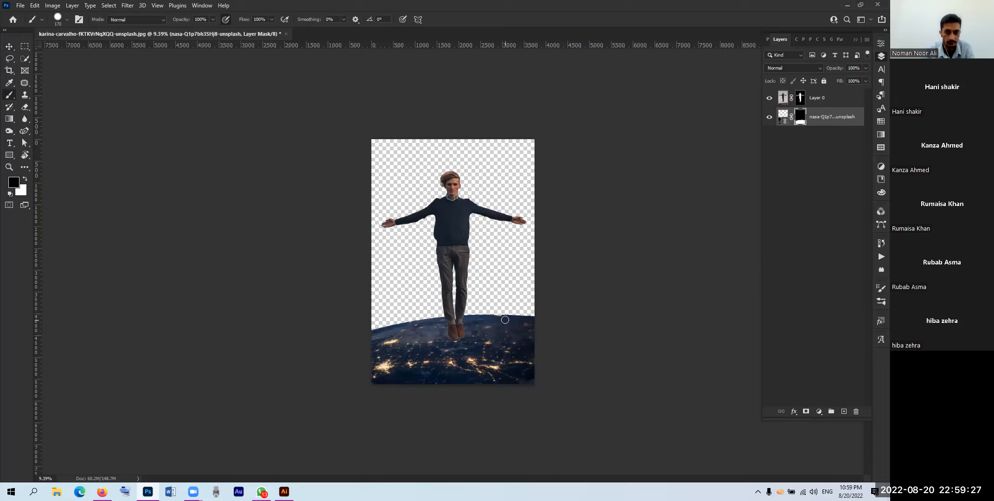
key("x")
mouse_move(483, 319)
left_mouse_down()
mouse_move(506, 316)
mouse_move(472, 317)
mouse_move(532, 320)
left_mouse_up()
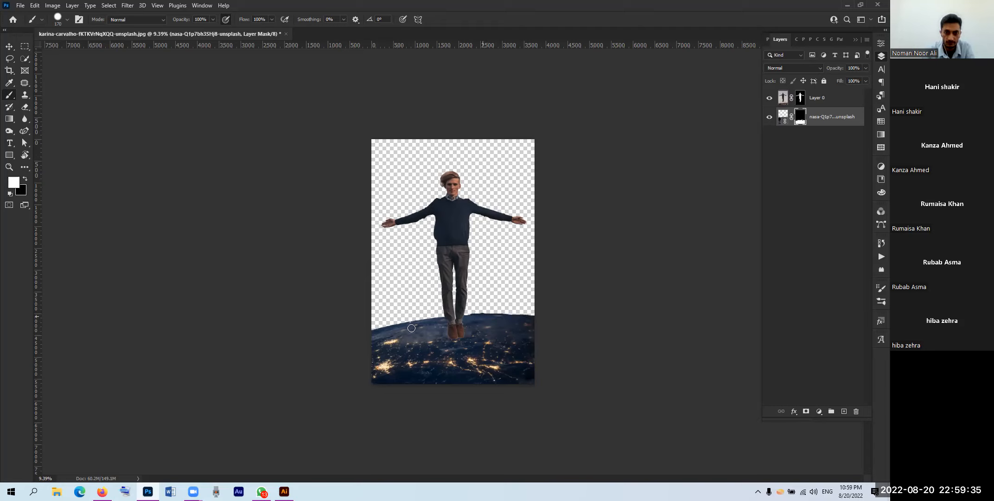
mouse_move(369, 335)
left_mouse_down()
mouse_move(452, 317)
mouse_move(551, 318)
left_mouse_up()
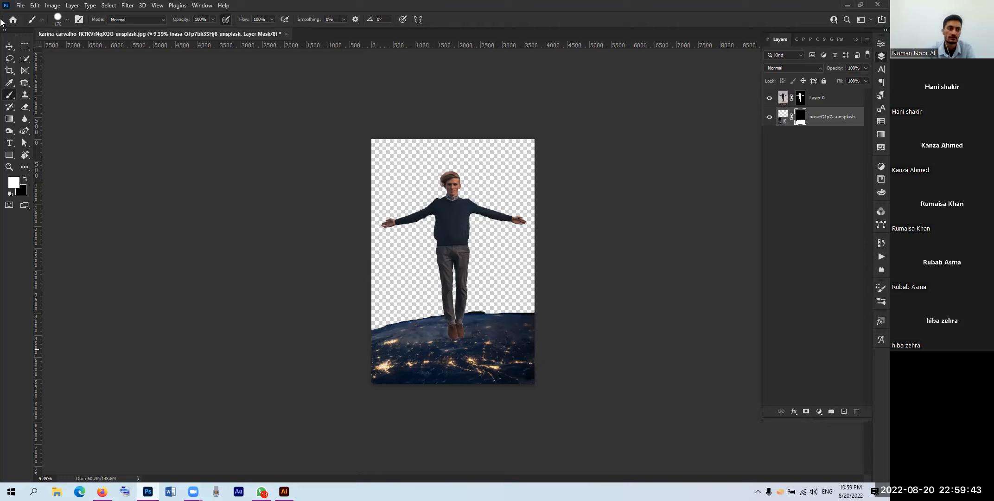
key("v")
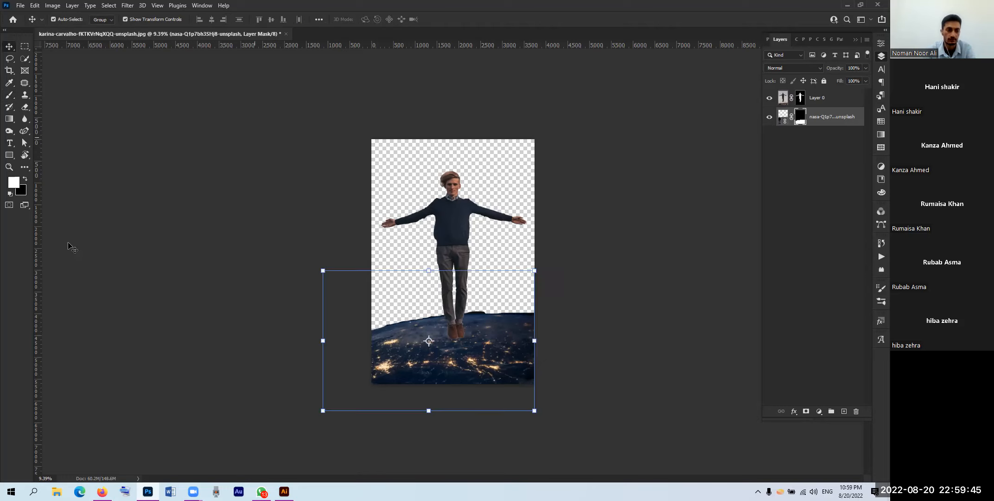
left_click(274, 337)
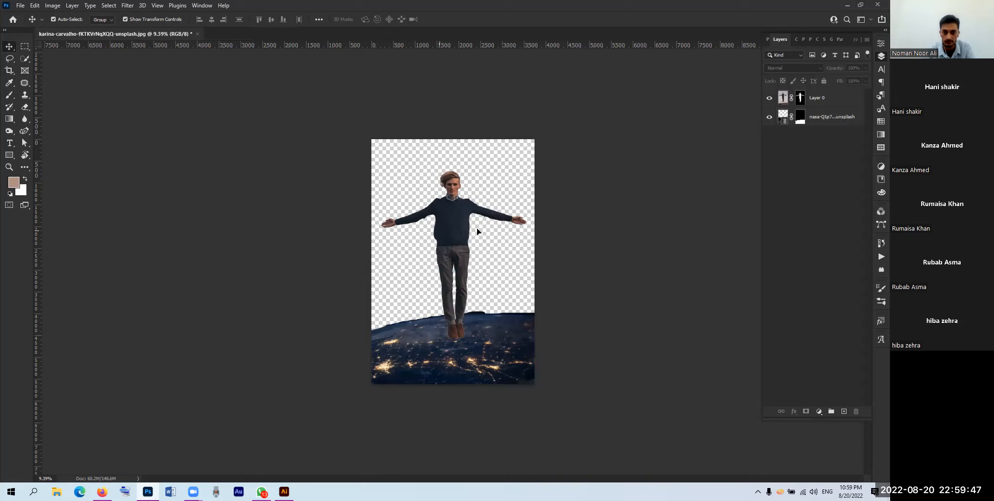
left_click(460, 317)
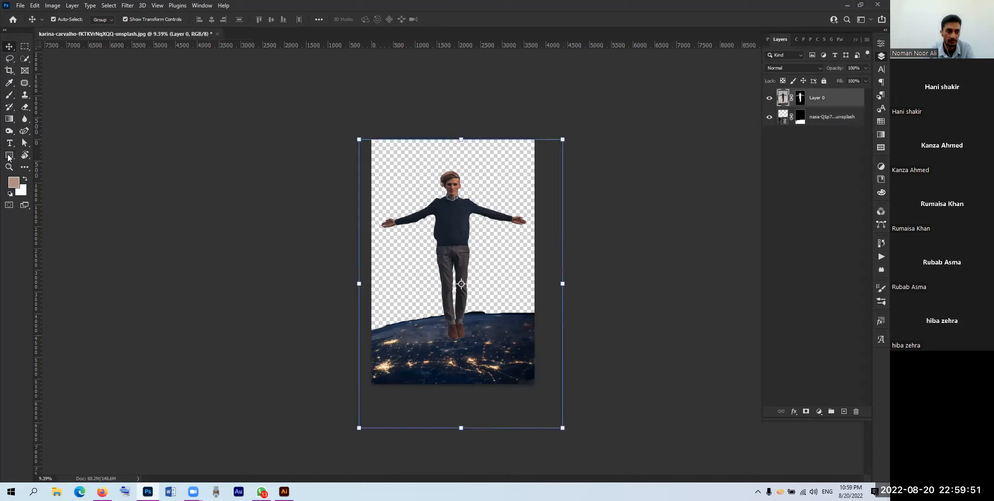
Step: Draw a canvas-sized rectangle and move it below the nasa layer
left_click(9, 156)
left_click_drag(365, 132, 535, 384)
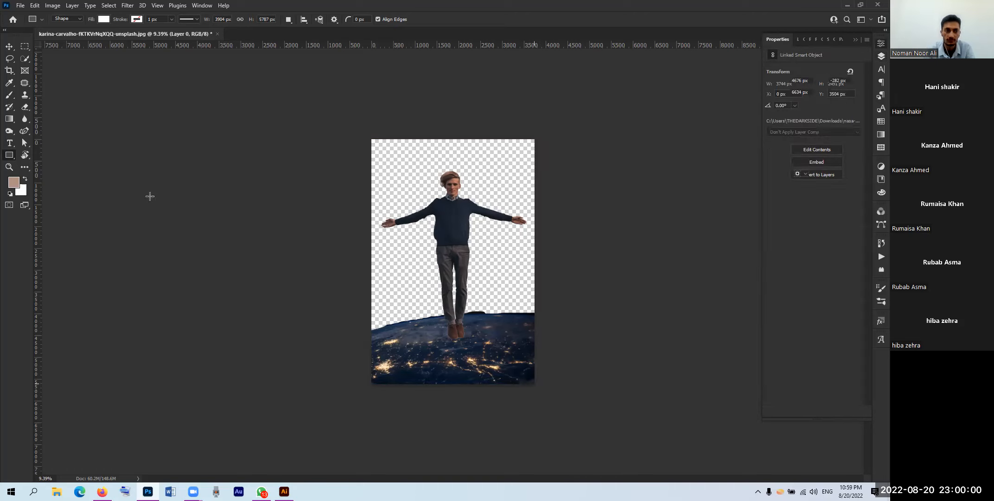
left_click(10, 47)
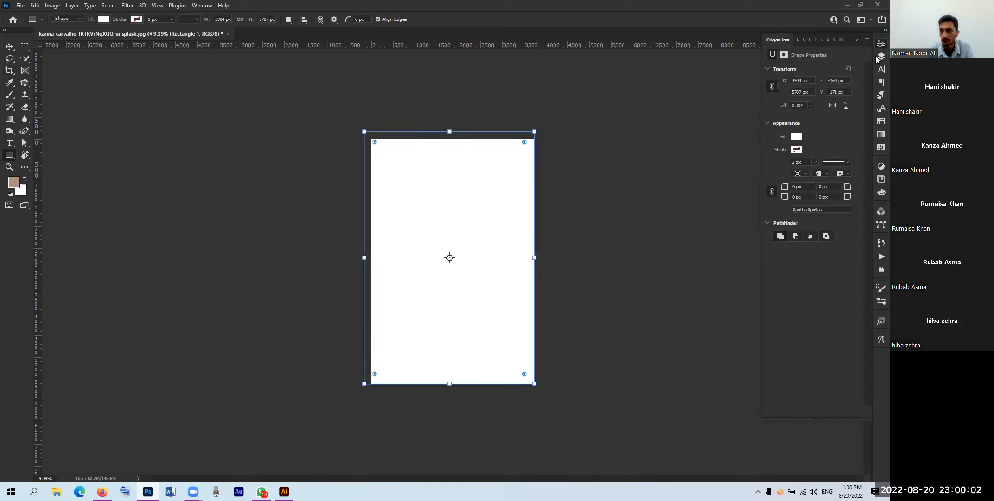
left_click_drag(796, 147, 785, 137)
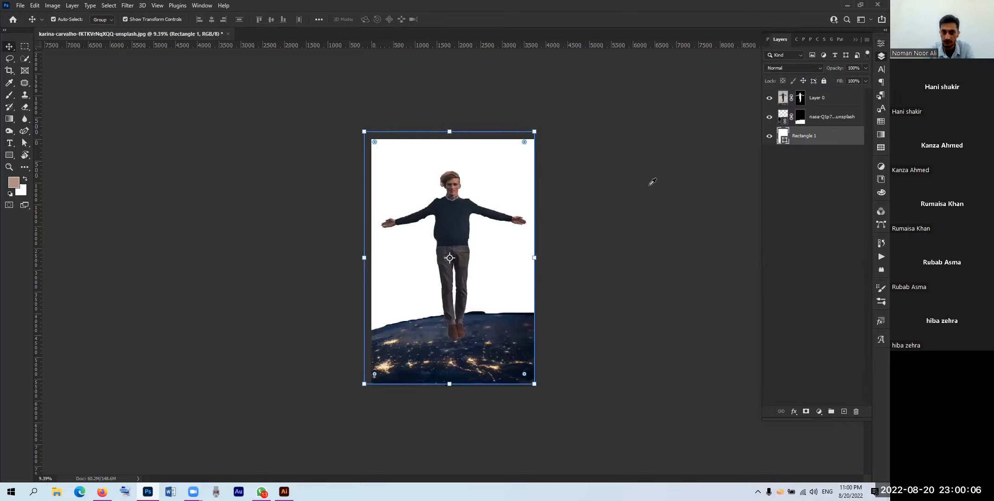
Step: Fill Rectangle 1 with the near-black colour 040000
double_click(783, 135)
left_click(322, 256)
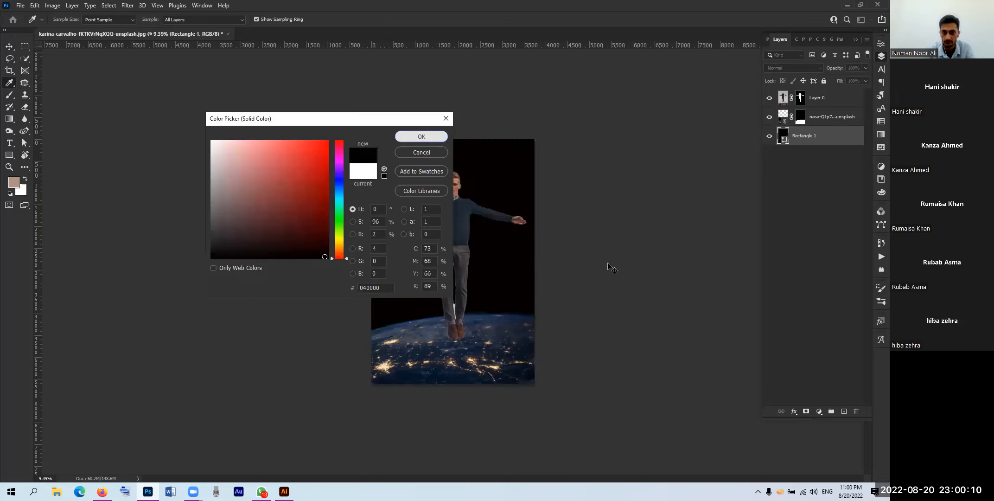
key("Return")
left_click(585, 280)
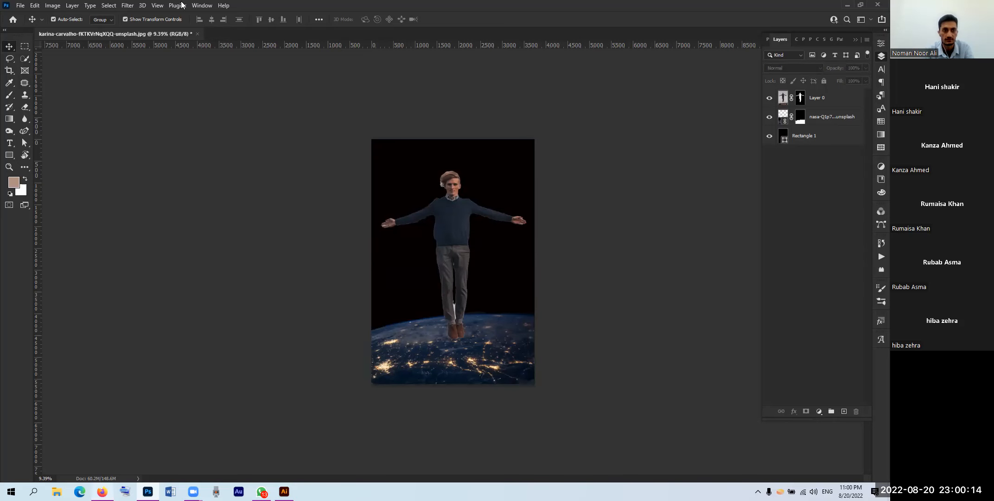
key("alt+Tab")
Step: Search Google Images for 'night sky' and copy a blue starry Pexels photo
key("ctrl+t")
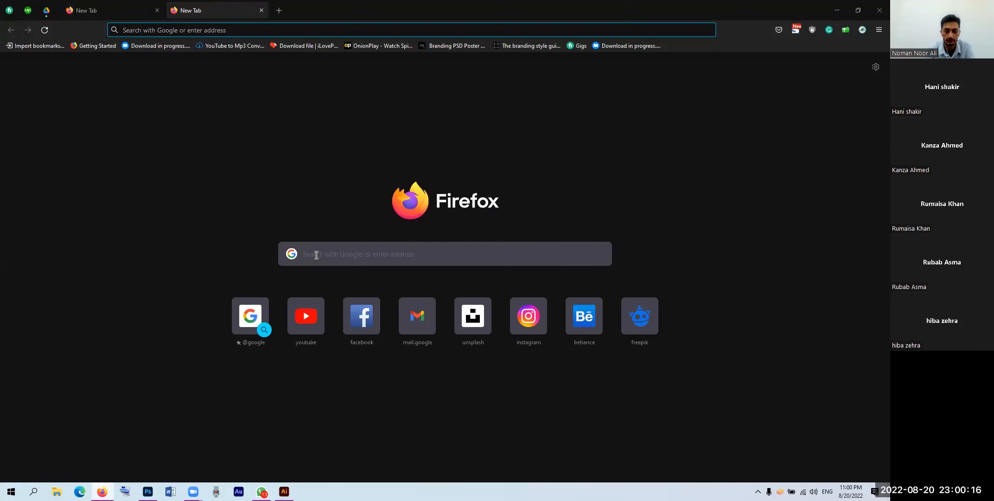
type("nigh")
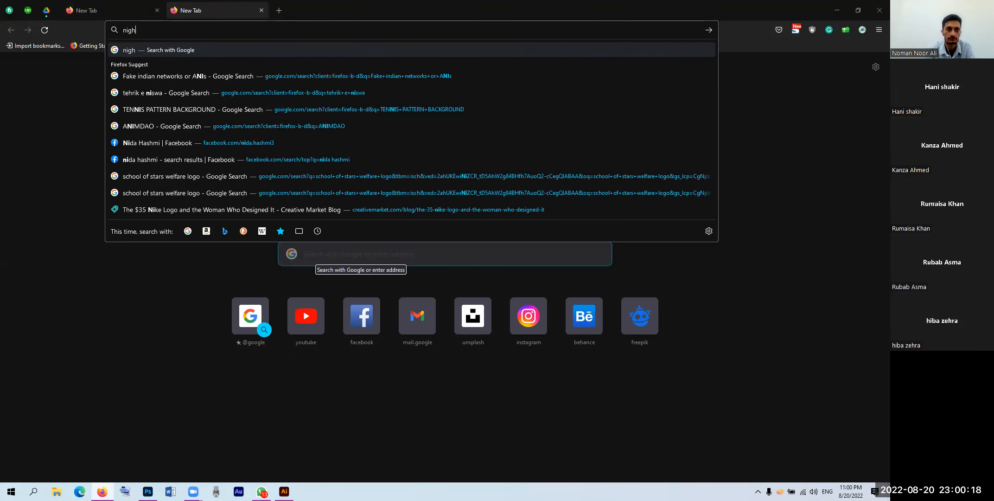
type("t sky")
key("Return")
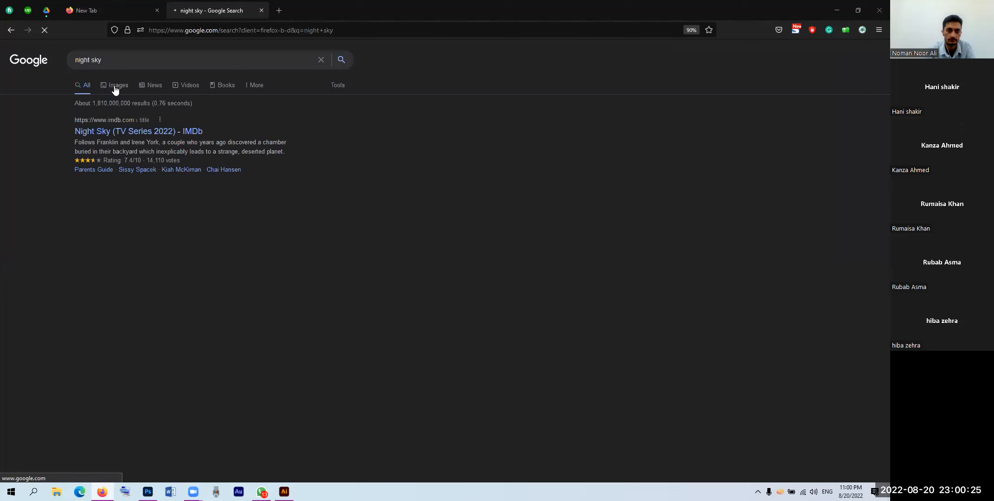
left_click(115, 90)
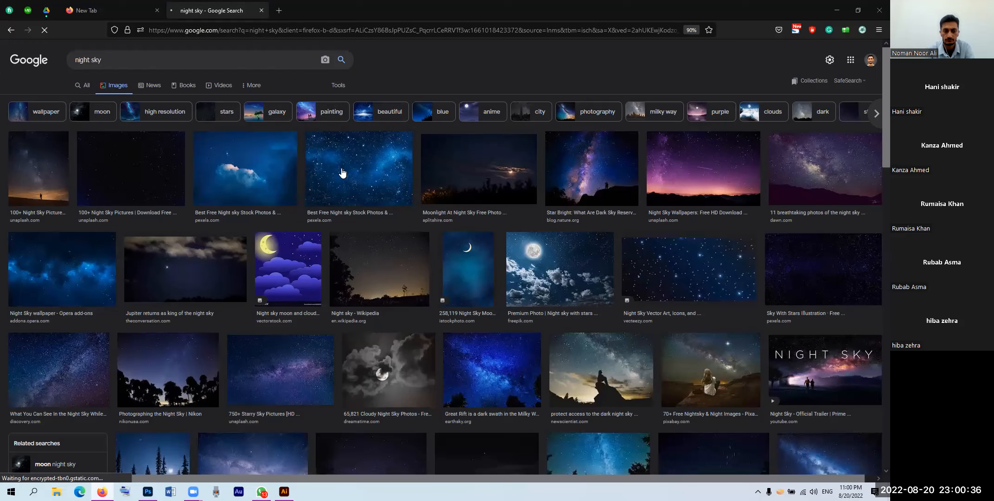
left_click(342, 173)
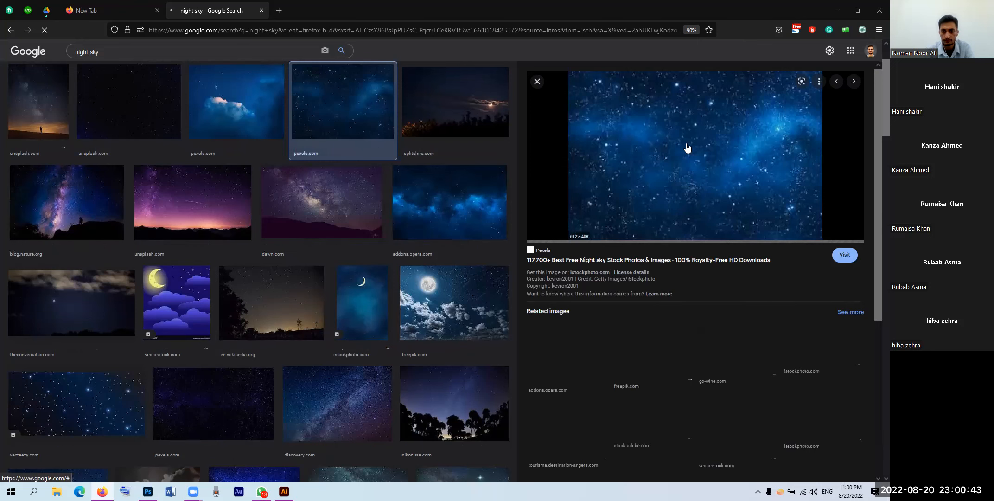
right_click(688, 144)
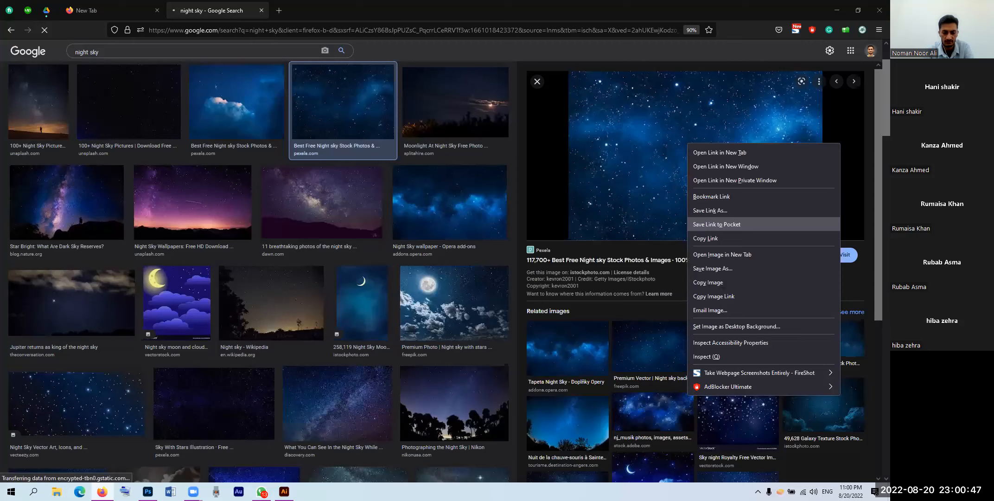
Step: Rotate the pasted starry sky 90° and scale it up to cover the whole canvas
left_click_drag(467, 252, 591, 148)
left_click_drag(568, 166, 534, 160)
left_click_drag(469, 222, 492, 249)
left_click_drag(484, 285, 395, 289)
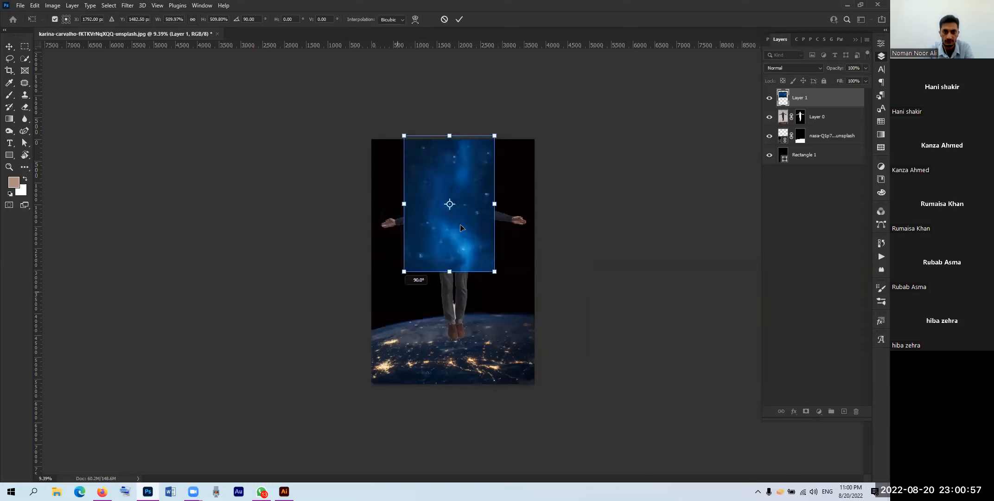
left_click_drag(460, 224, 471, 257)
left_click_drag(506, 168, 577, 102)
left_click(459, 19)
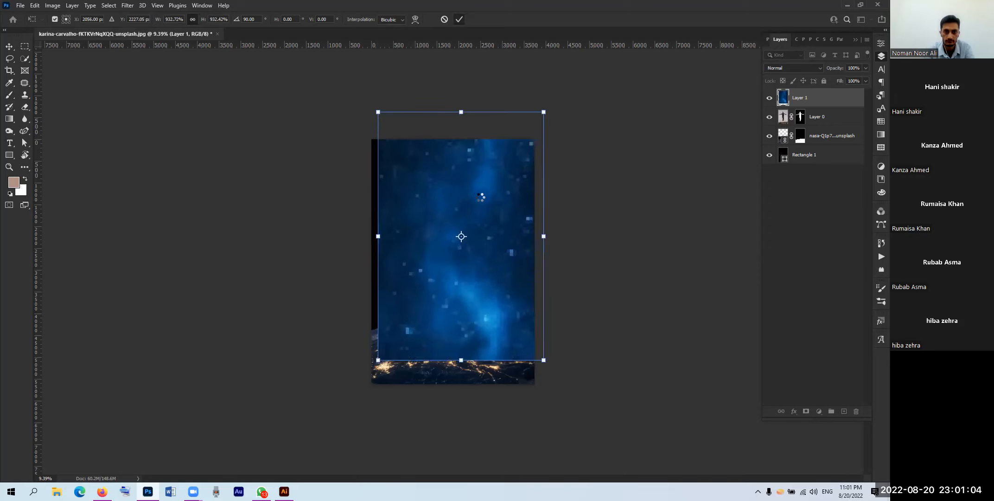
left_click_drag(476, 207, 477, 208)
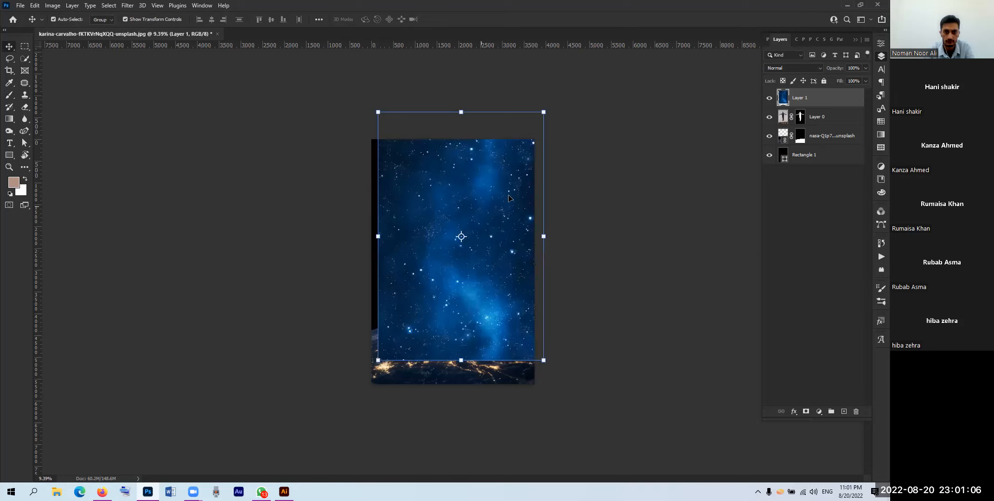
Step: Move the sky's Layer 1 below the man and the nasa Earth layer
left_click_drag(779, 105, 790, 143)
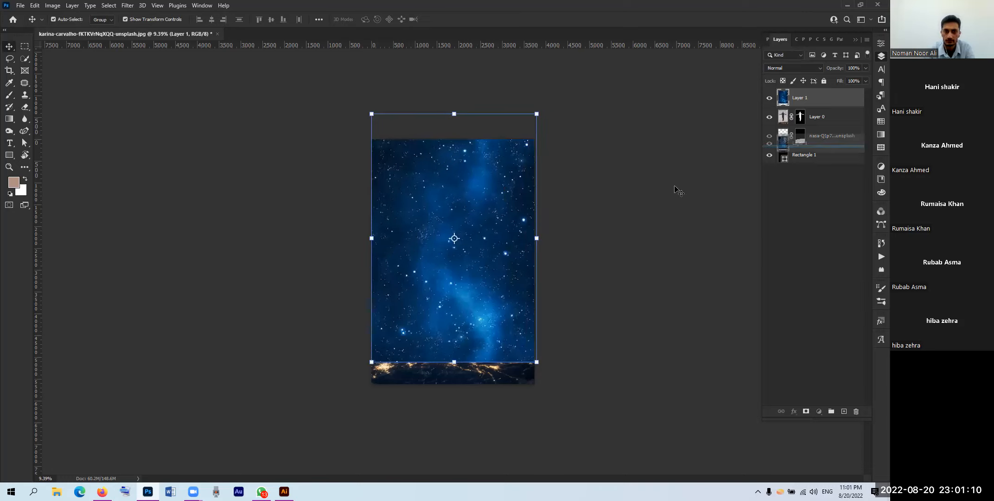
left_click(784, 68)
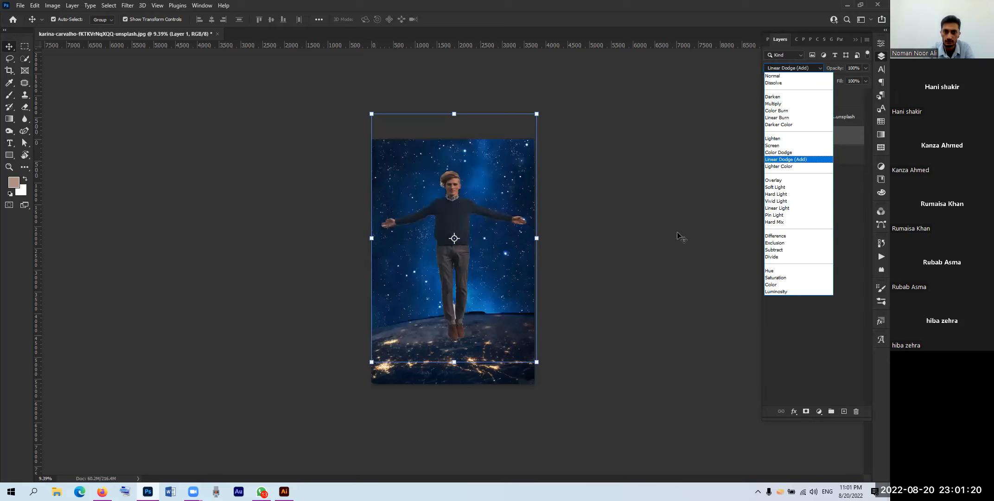
left_click(503, 342)
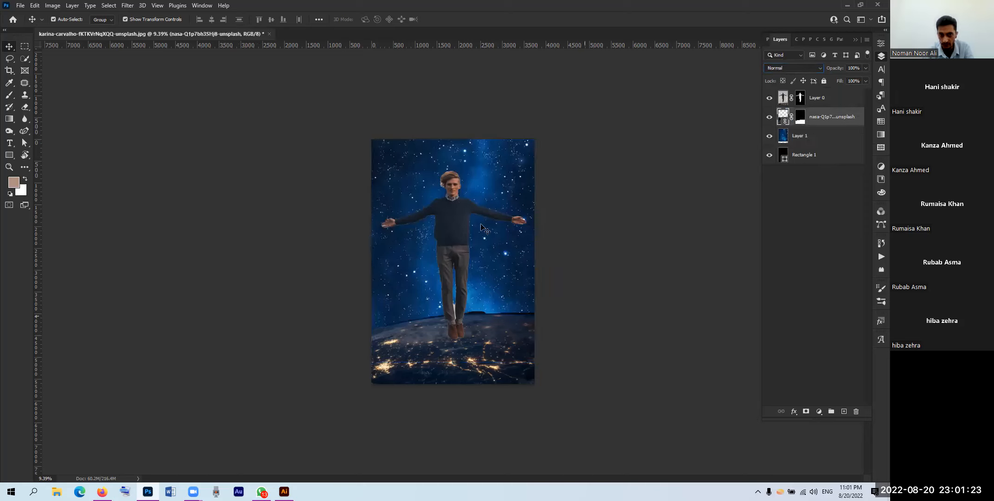
left_click(777, 247)
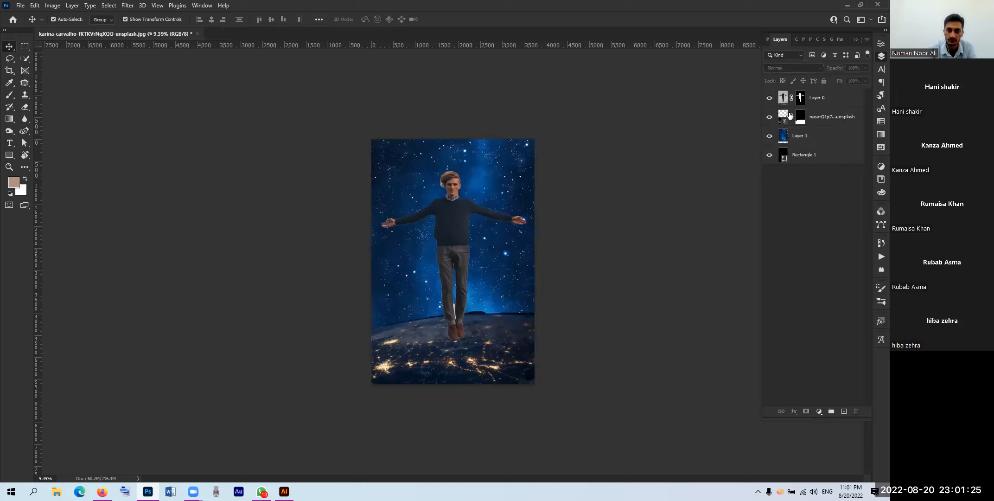
Step: Discard a started Solid Color fill and add a Levels layer with the midtone slider nudged
left_click(820, 412)
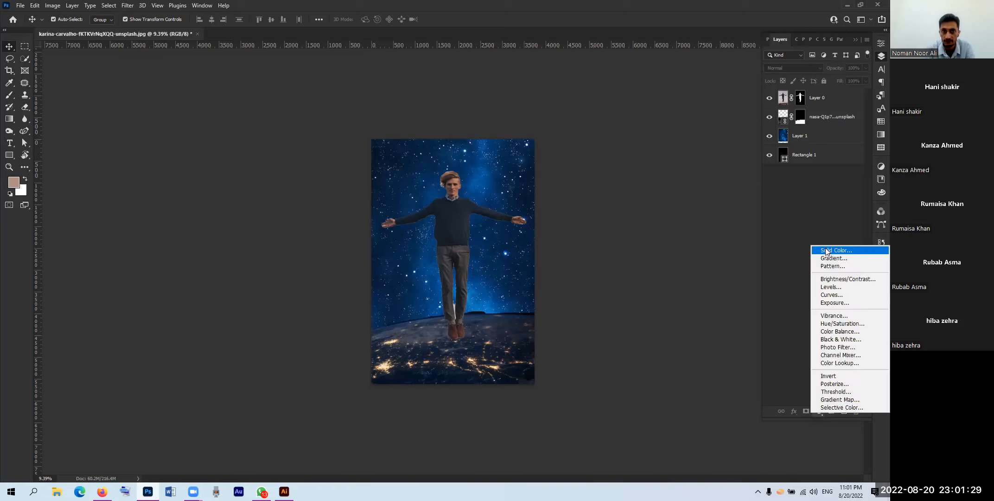
left_click(827, 251)
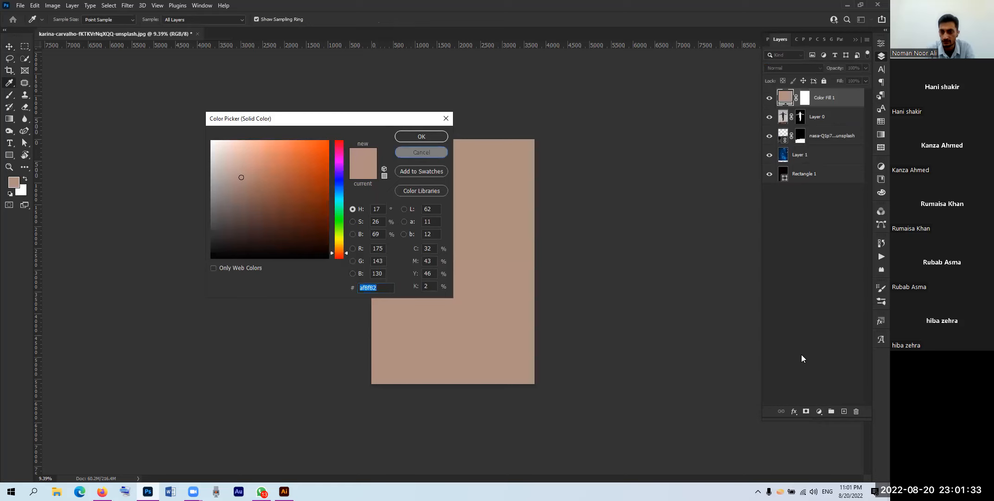
key("Escape")
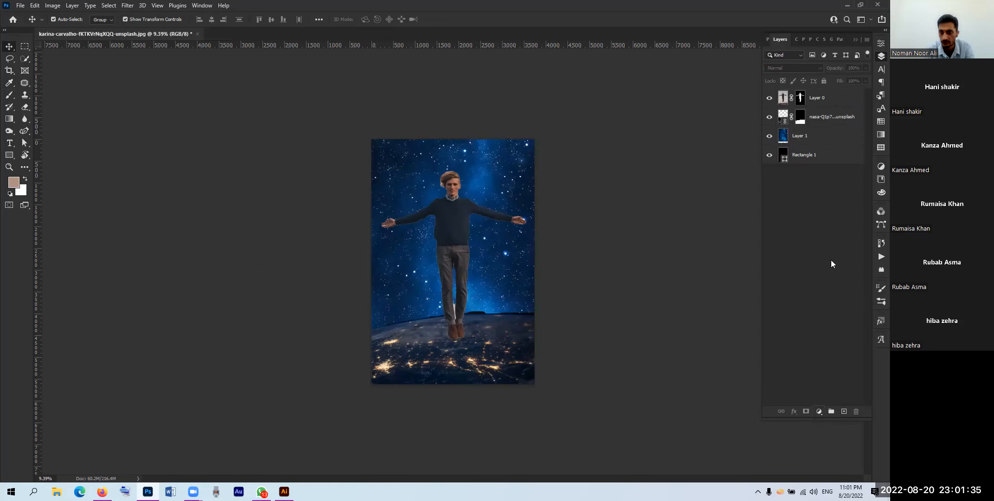
left_click(819, 412)
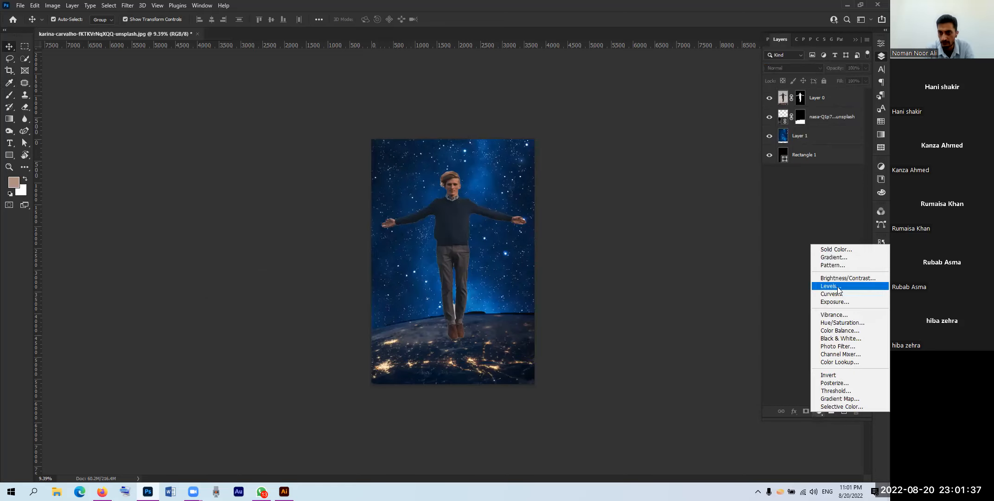
left_click(834, 286)
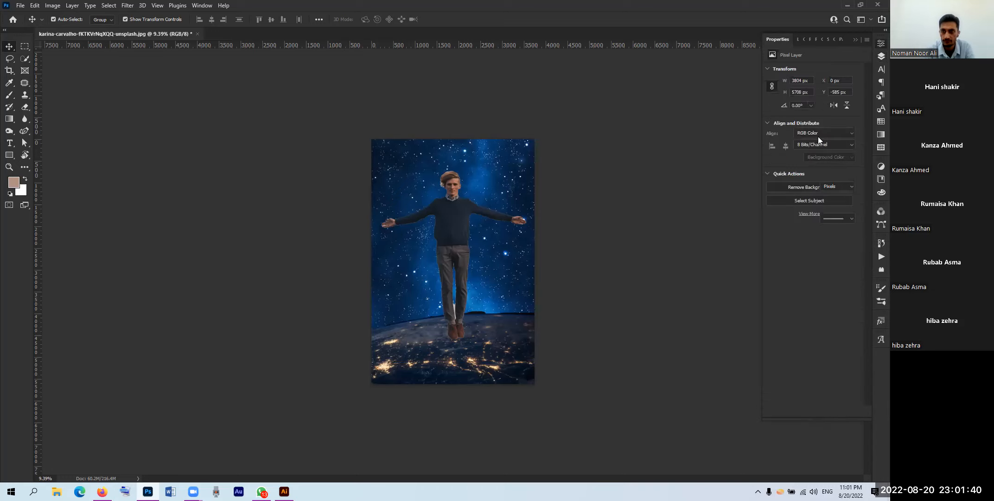
left_click_drag(818, 139, 826, 138)
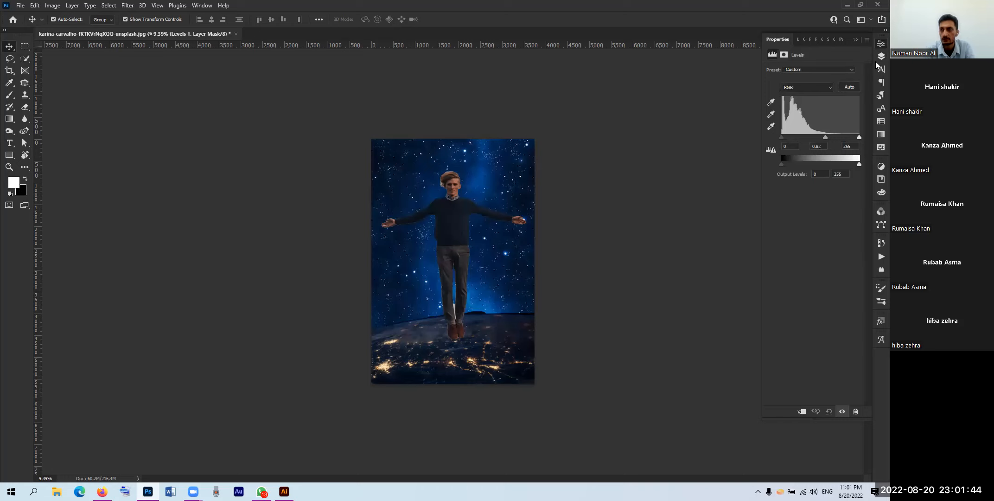
Step: Deselect Levels 1 and browse Swatches and Patterns before showing the Adjustments panel
left_click(877, 58)
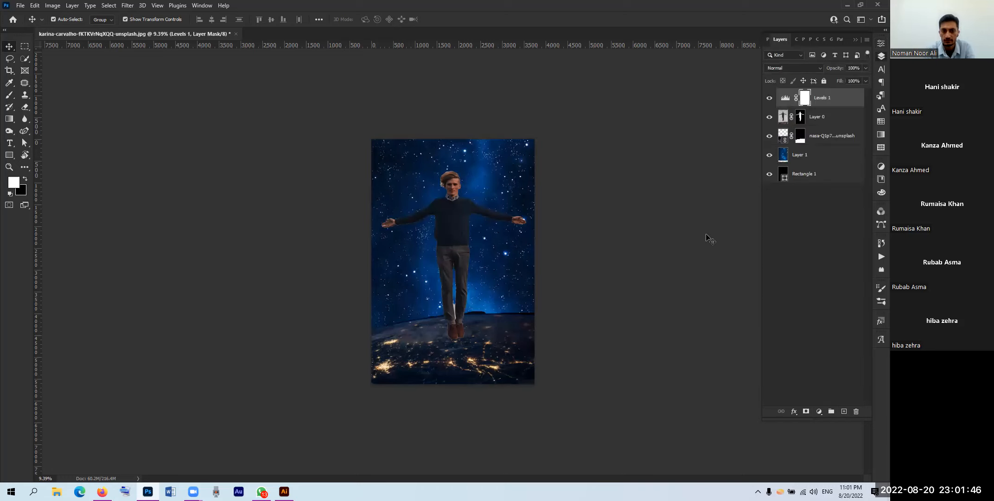
left_click(842, 197)
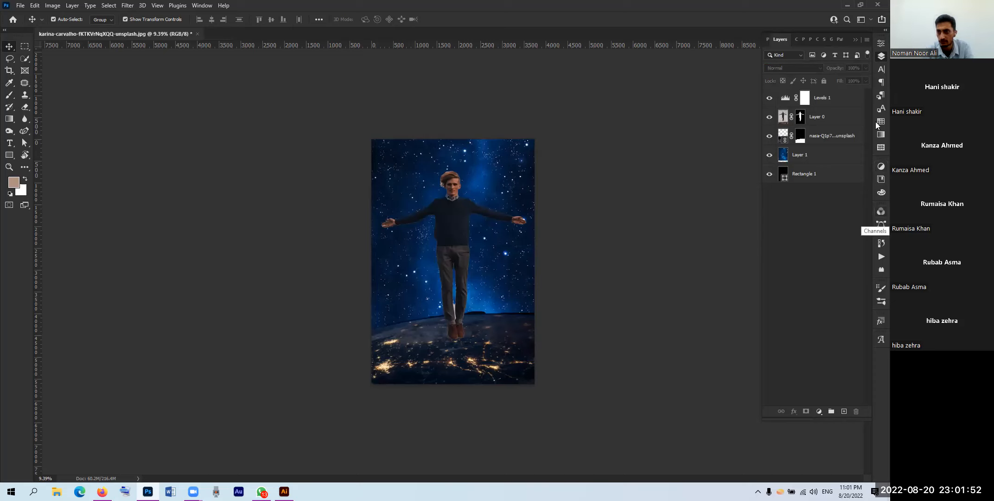
left_click(876, 140)
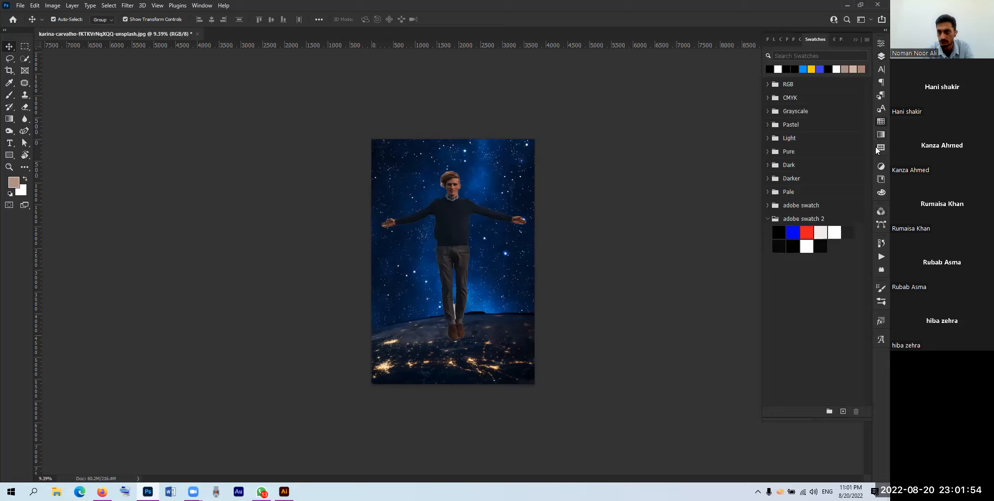
left_click(877, 180)
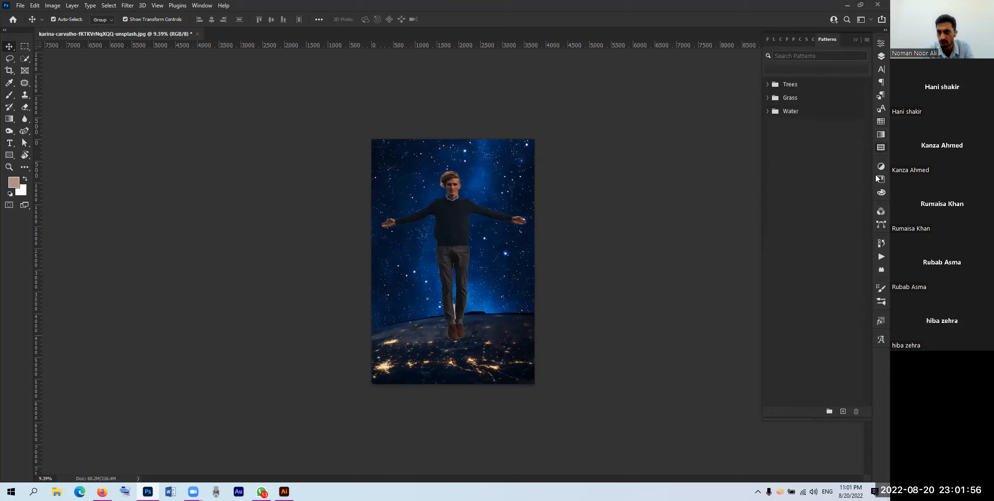
left_click(876, 166)
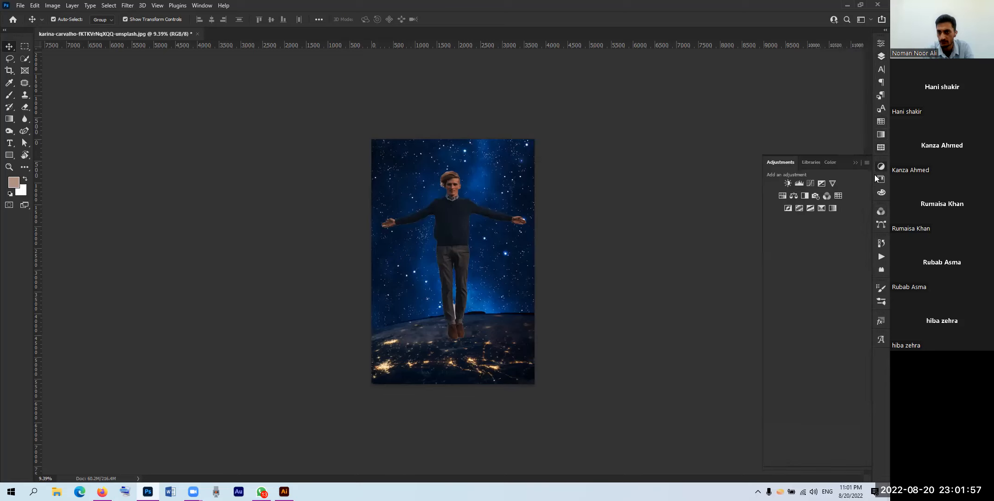
Step: Add a Color Lookup layer using the Bleach Bypass.look 3DLUT, then deselect it
left_click(839, 196)
left_click(824, 72)
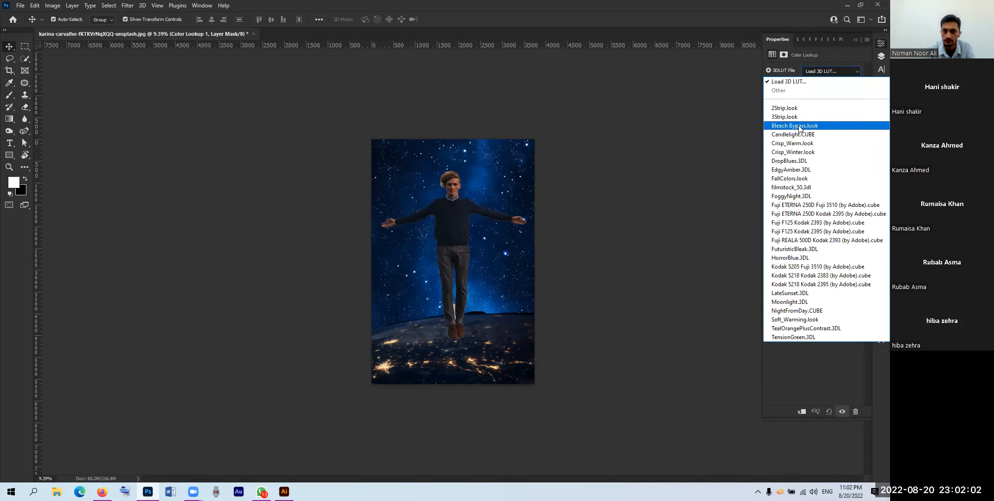
left_click(798, 125)
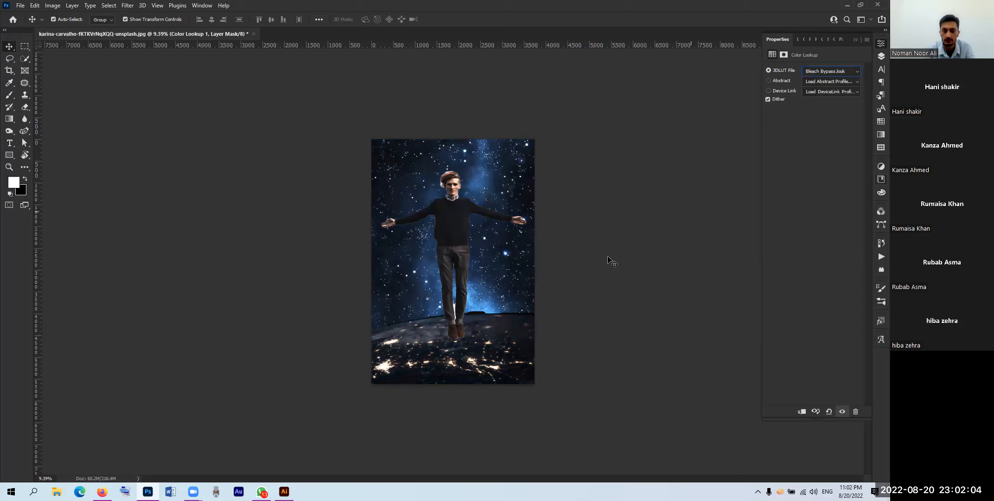
left_click(591, 273)
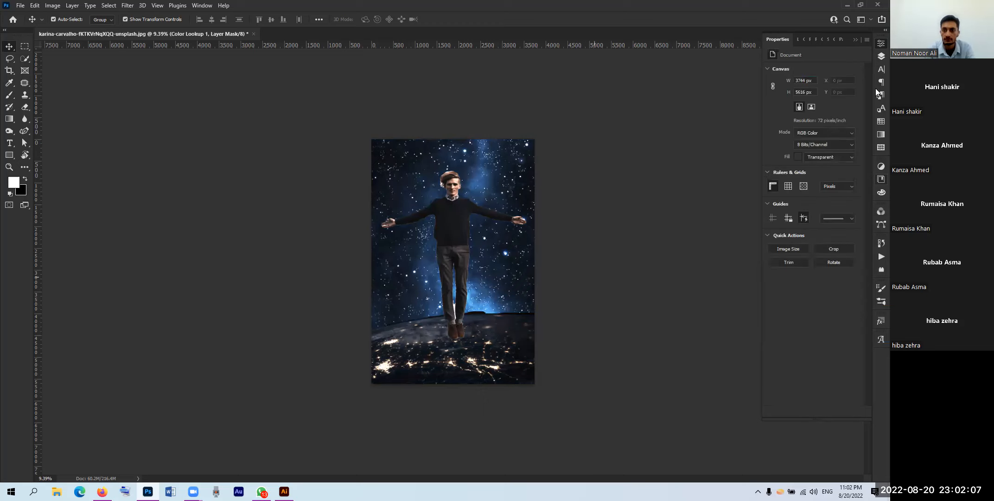